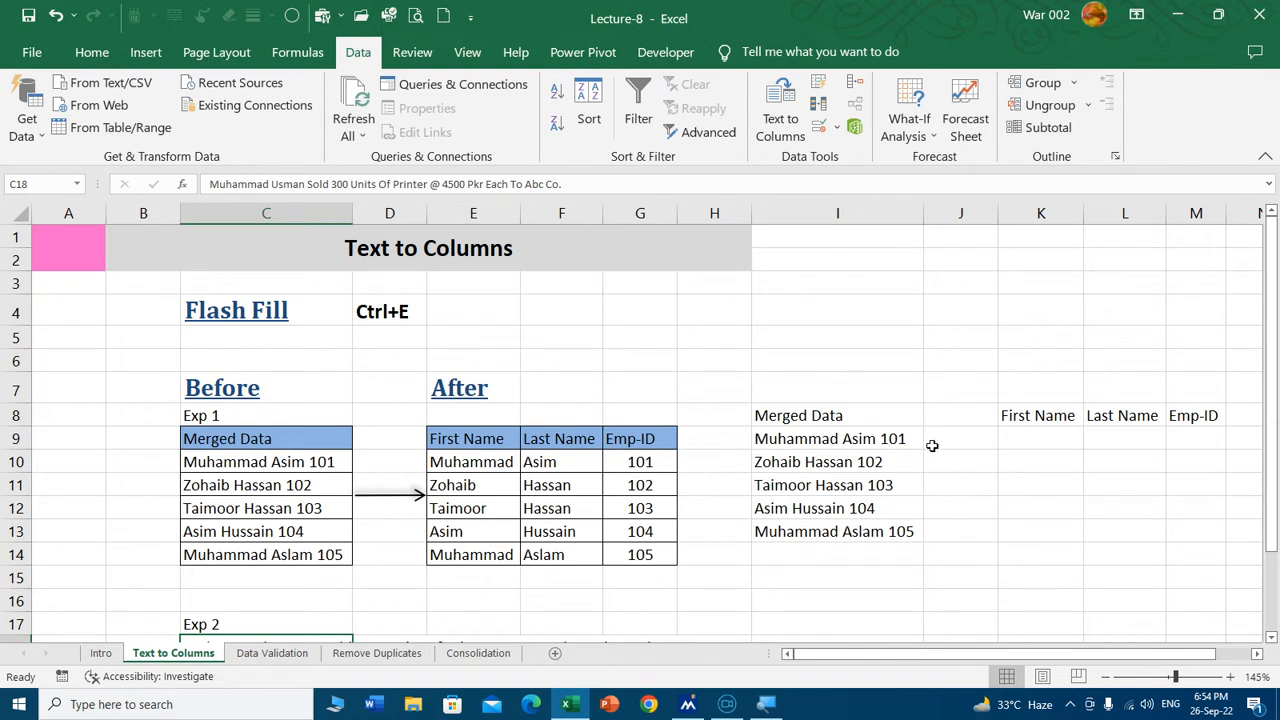
Step: Move the First Name, Last Name and Emp-ID headers from K8:M8 to J8:L8, next to the Merged Data column
{"action": "left_click", "coordinate": [969, 410]}
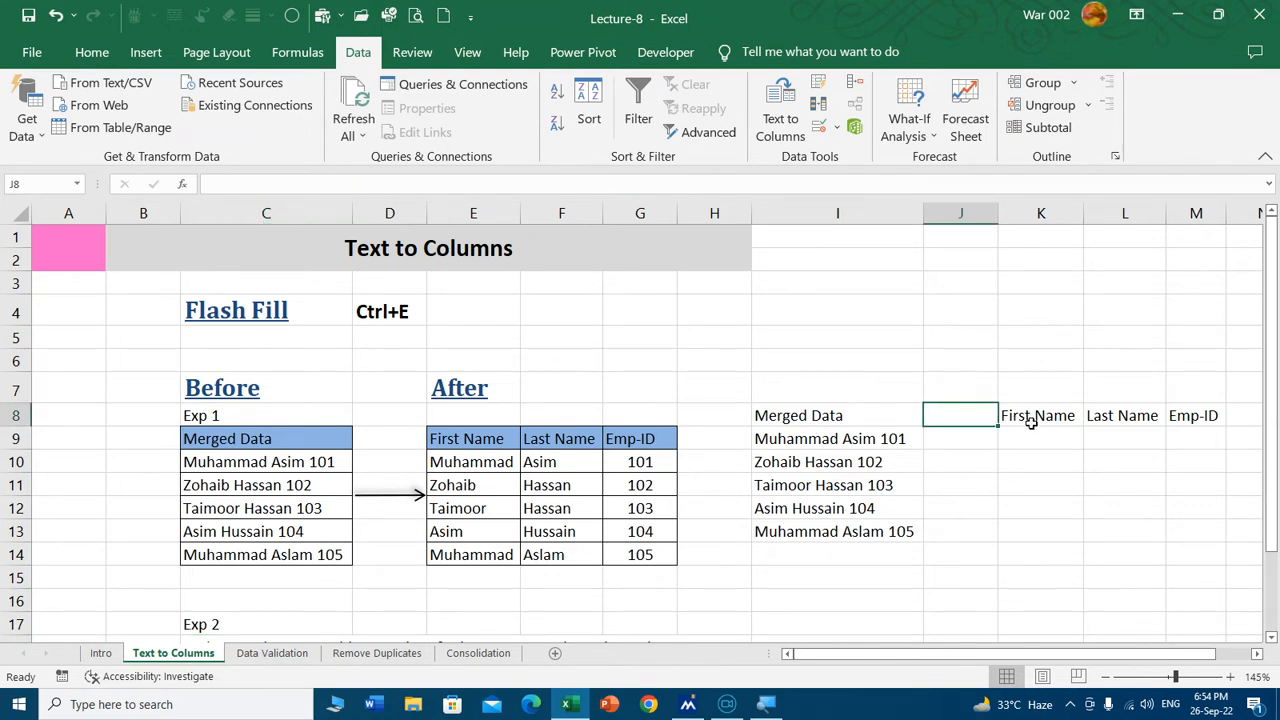
{"action": "left_click_drag", "start_coordinate": [1031, 422], "coordinate": [1172, 418]}
{"action": "key", "text": "ctrl+c"}
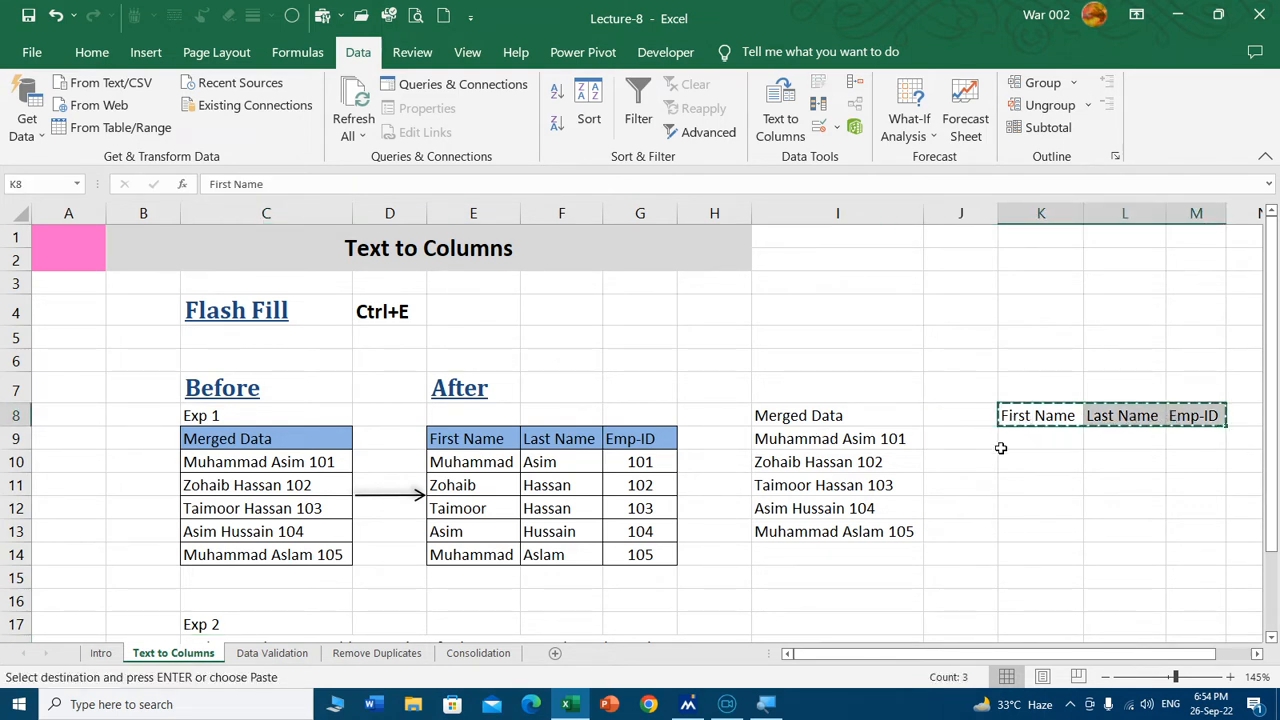
{"action": "left_click", "coordinate": [969, 409]}
{"action": "key", "text": "ctrl+v"}
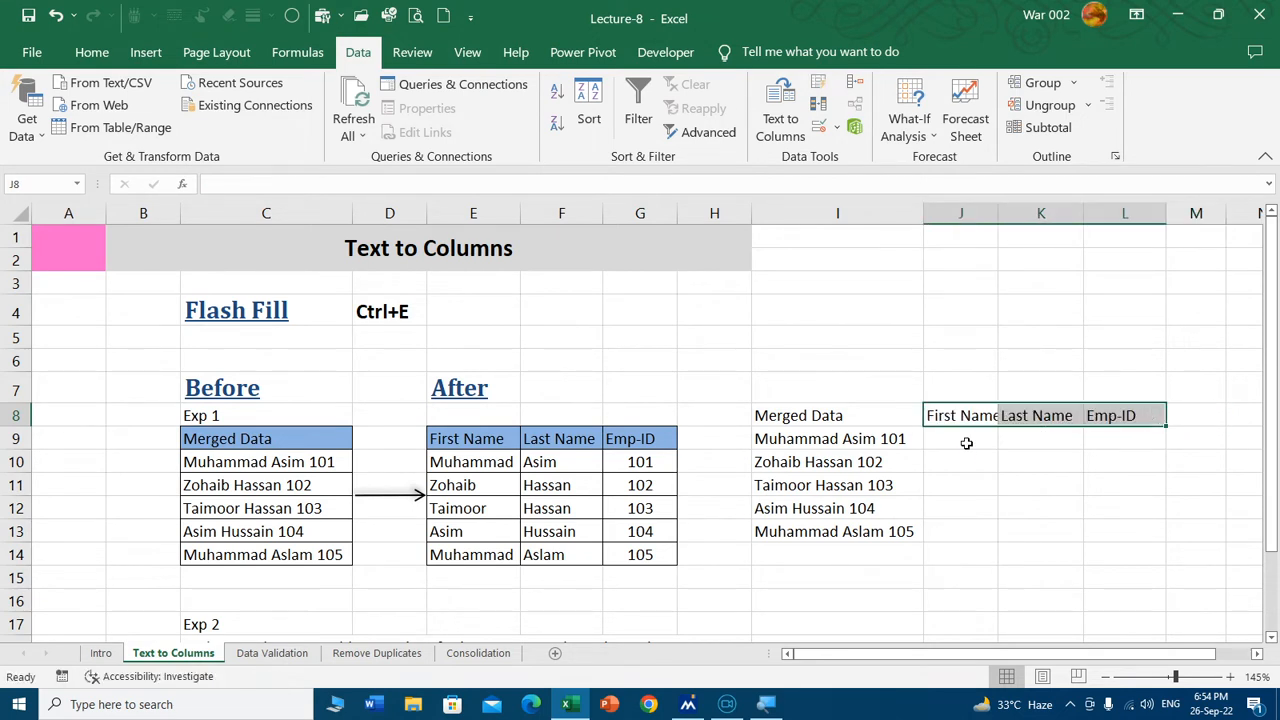
Step: Autofit the widths of columns J to L to their headers
{"action": "left_click", "coordinate": [966, 443]}
{"action": "left_click_drag", "start_coordinate": [988, 213], "coordinate": [1083, 219]}
{"action": "double_click", "coordinate": [1083, 213]}
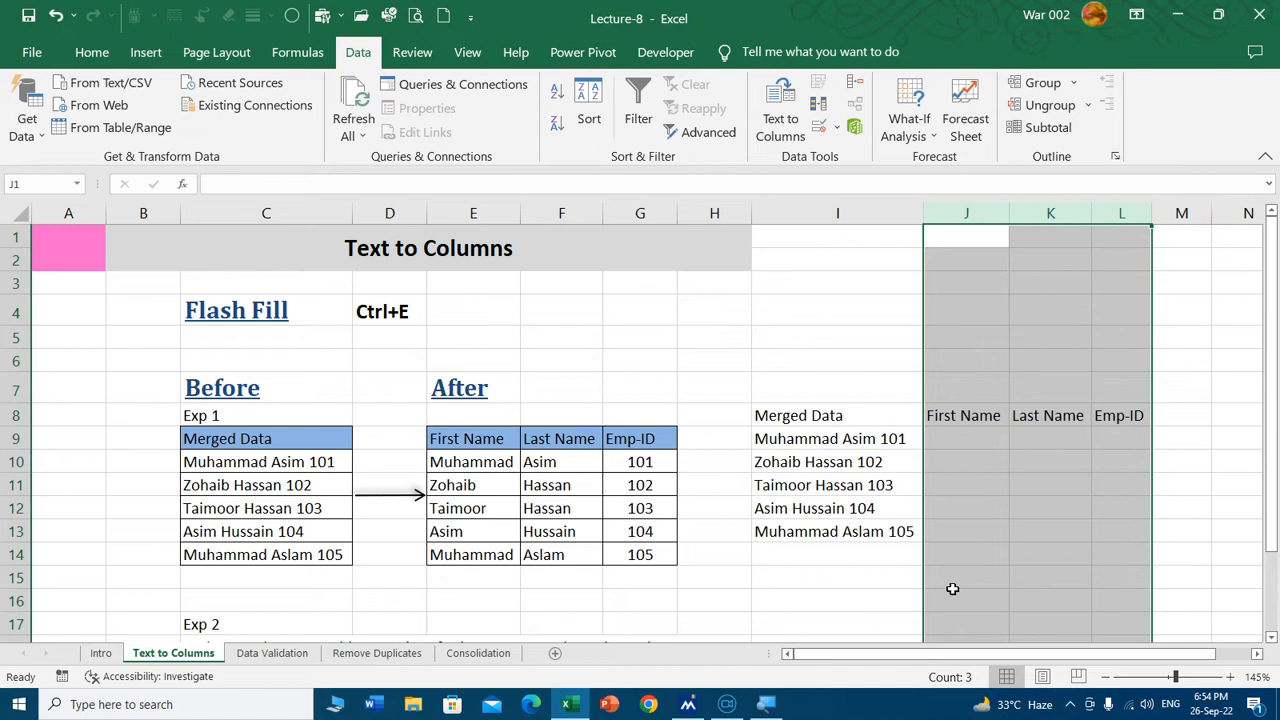
Step: Enter the first name, last name and employee ID from the first merged record in J9, K9 and L9
{"action": "left_click", "coordinate": [958, 435]}
{"action": "type", "text": "M"}
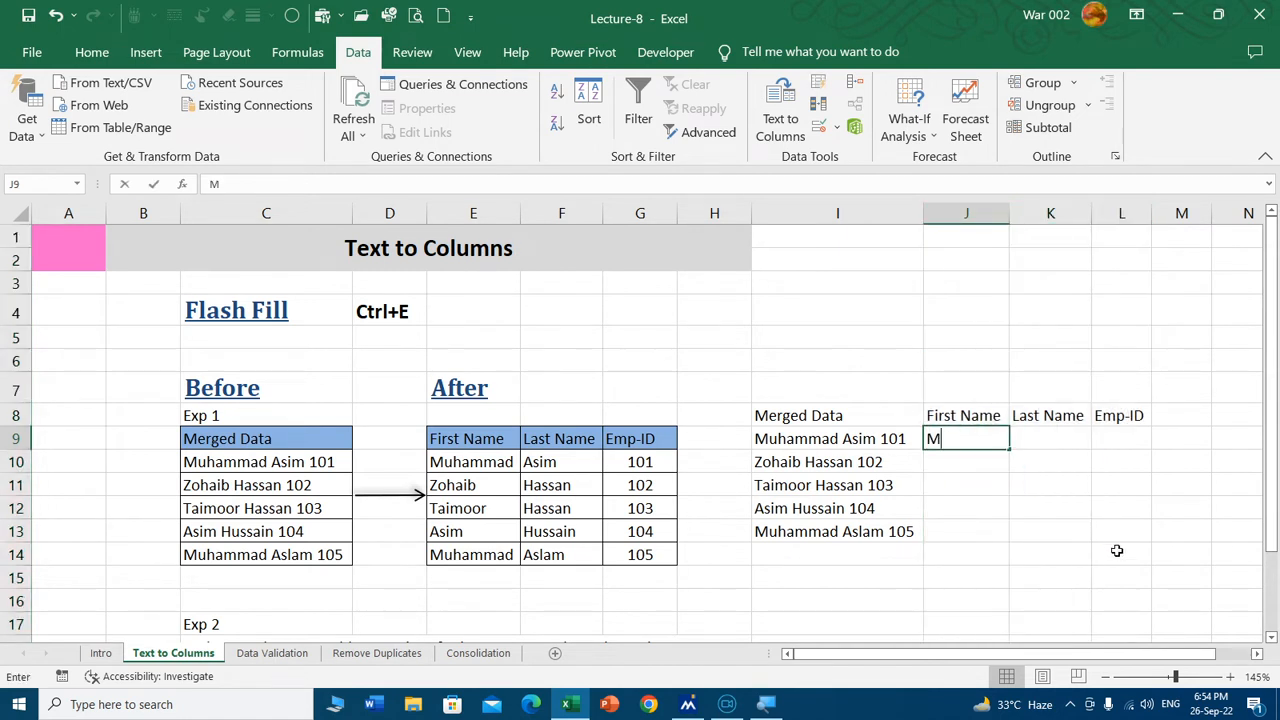
{"action": "type", "text": "uhammad"}
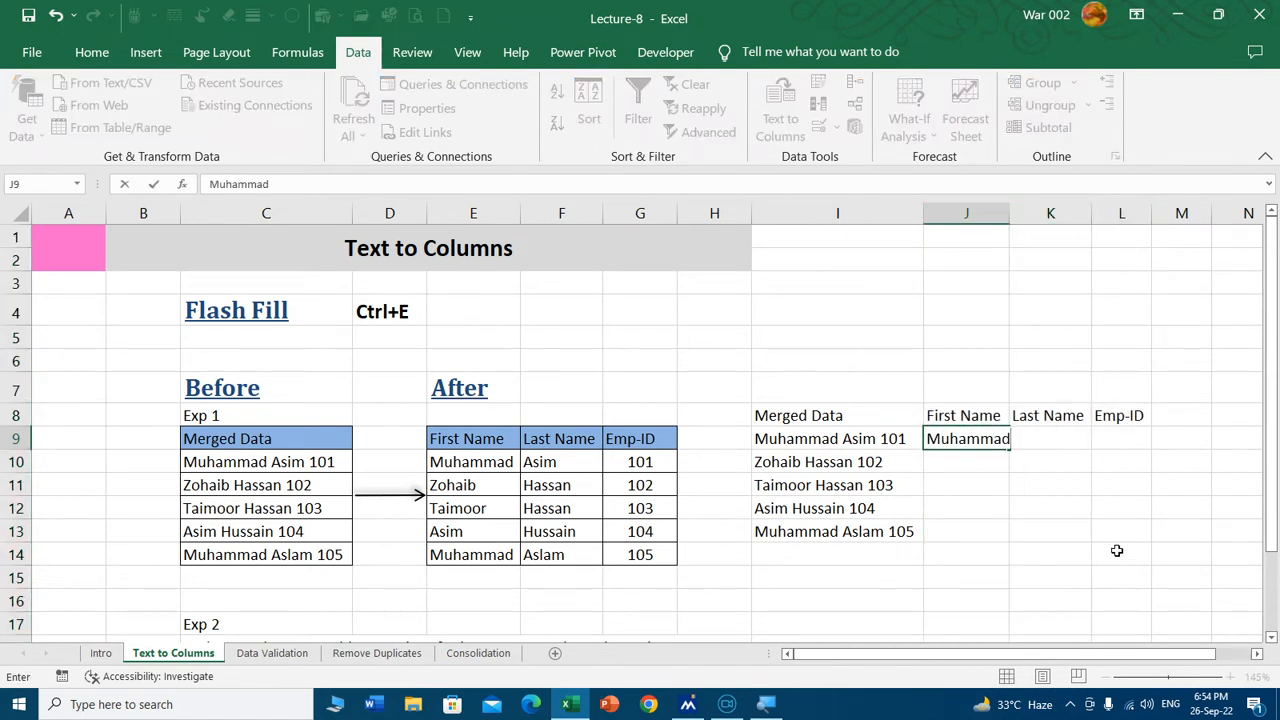
{"action": "key", "text": "Tab"}
{"action": "type", "text": "A"}
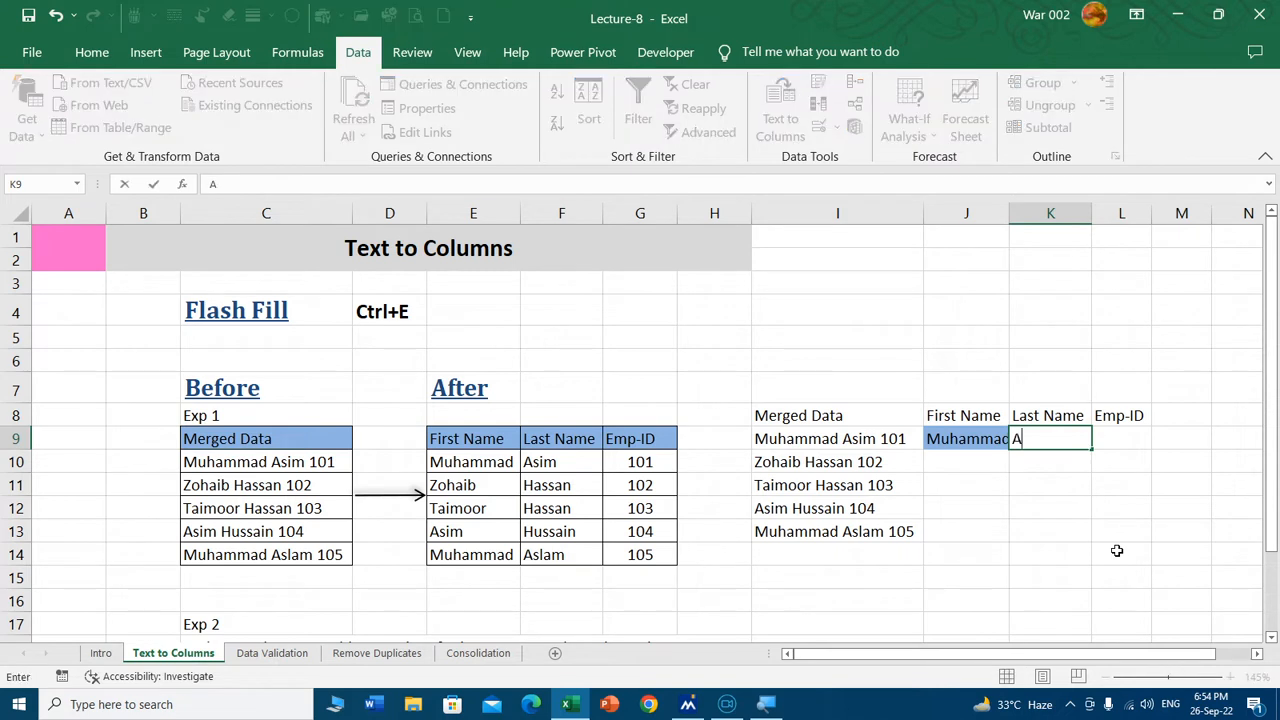
{"action": "type", "text": "sim"}
{"action": "key", "text": "Tab"}
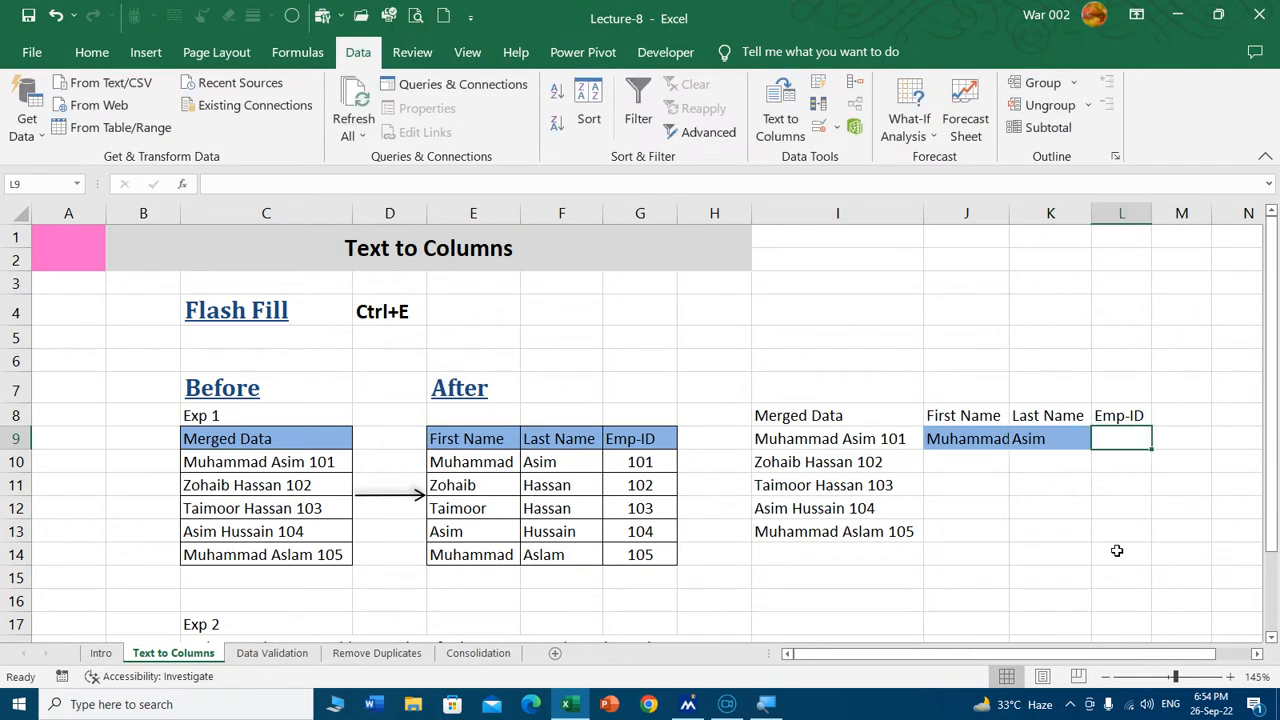
{"action": "type", "text": "11"}
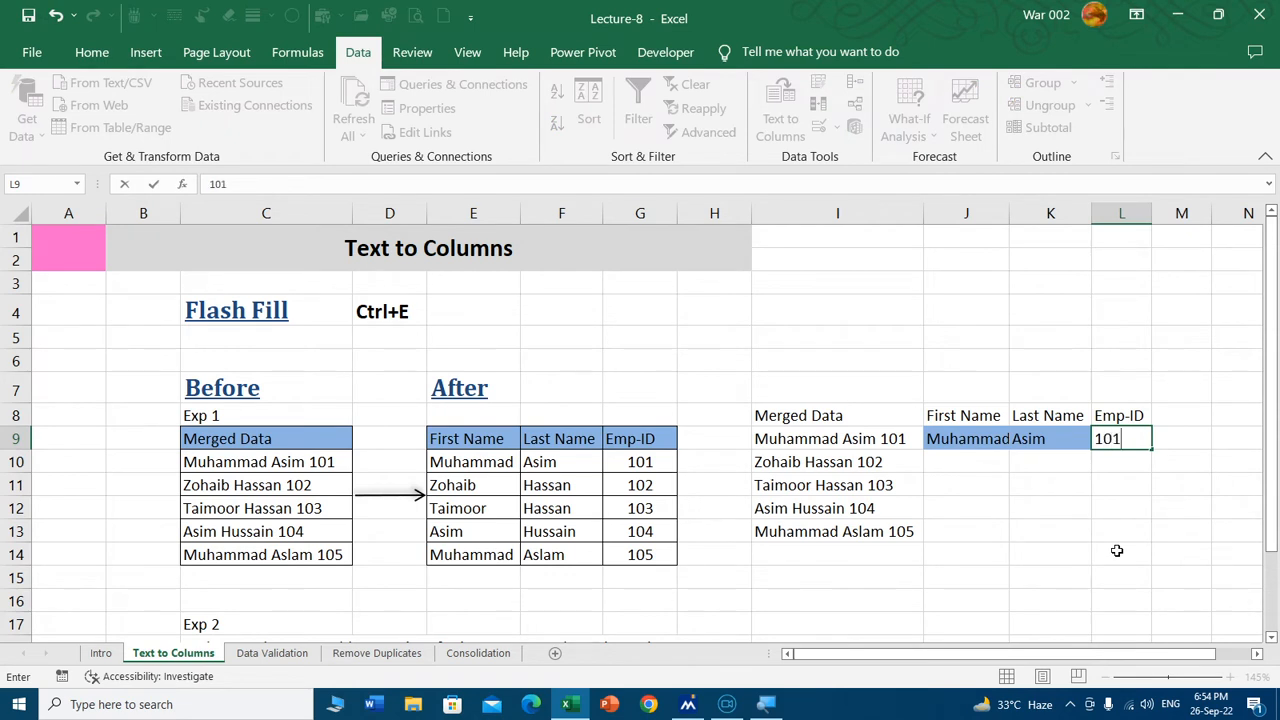
{"action": "key", "text": "Tab"}
{"action": "key", "text": "Down"}
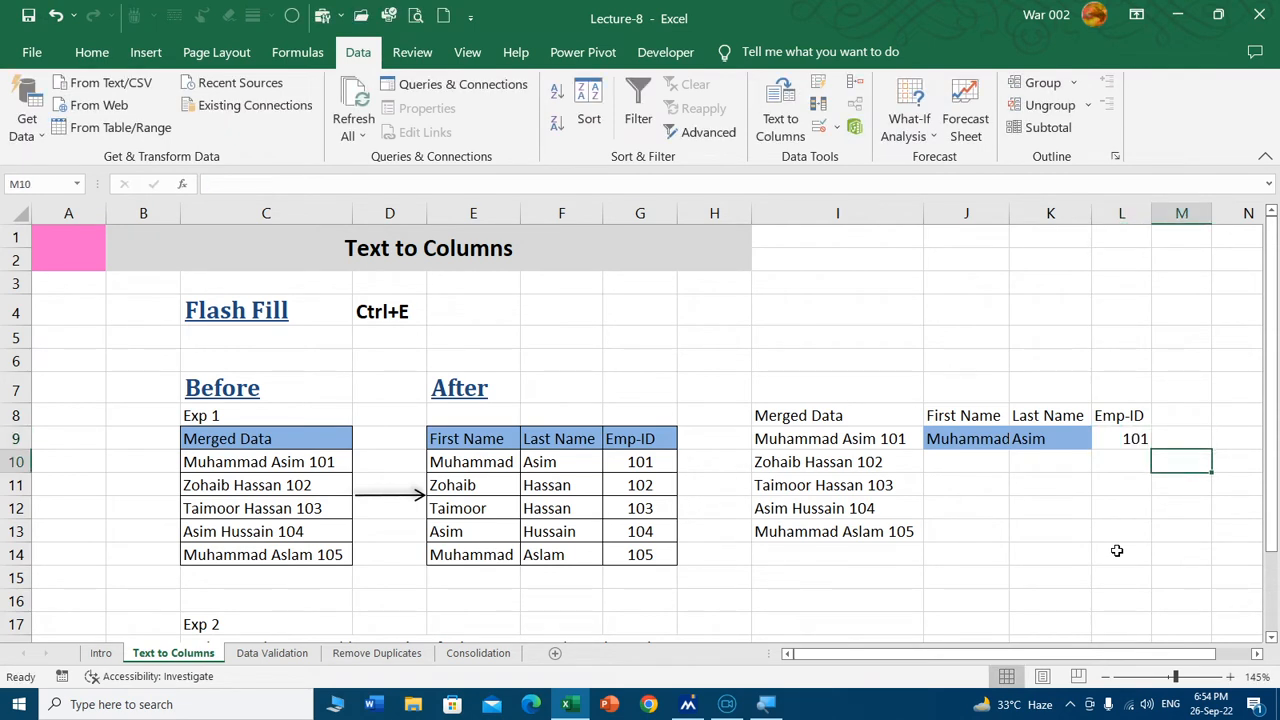
Step: Remove the blue fill from J9:K9 and autofit columns J to L to their contents
{"action": "left_click", "coordinate": [975, 465]}
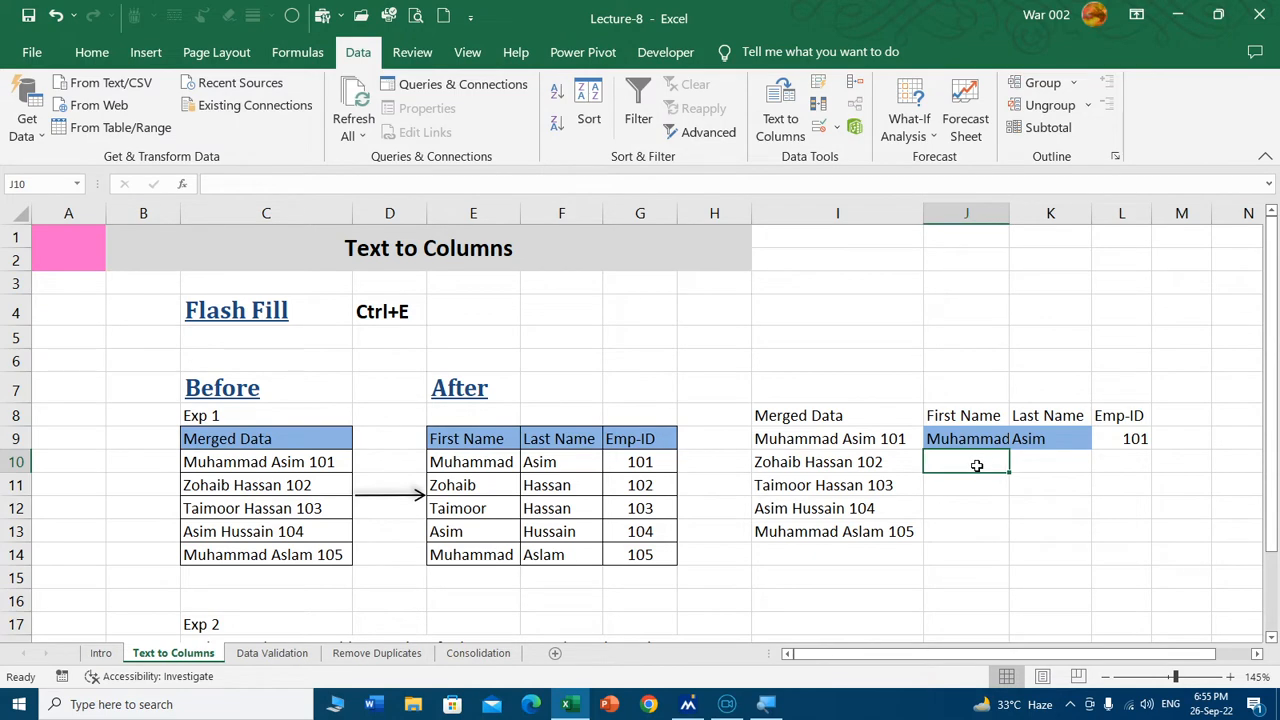
{"action": "left_click_drag", "start_coordinate": [1005, 442], "coordinate": [1030, 438]}
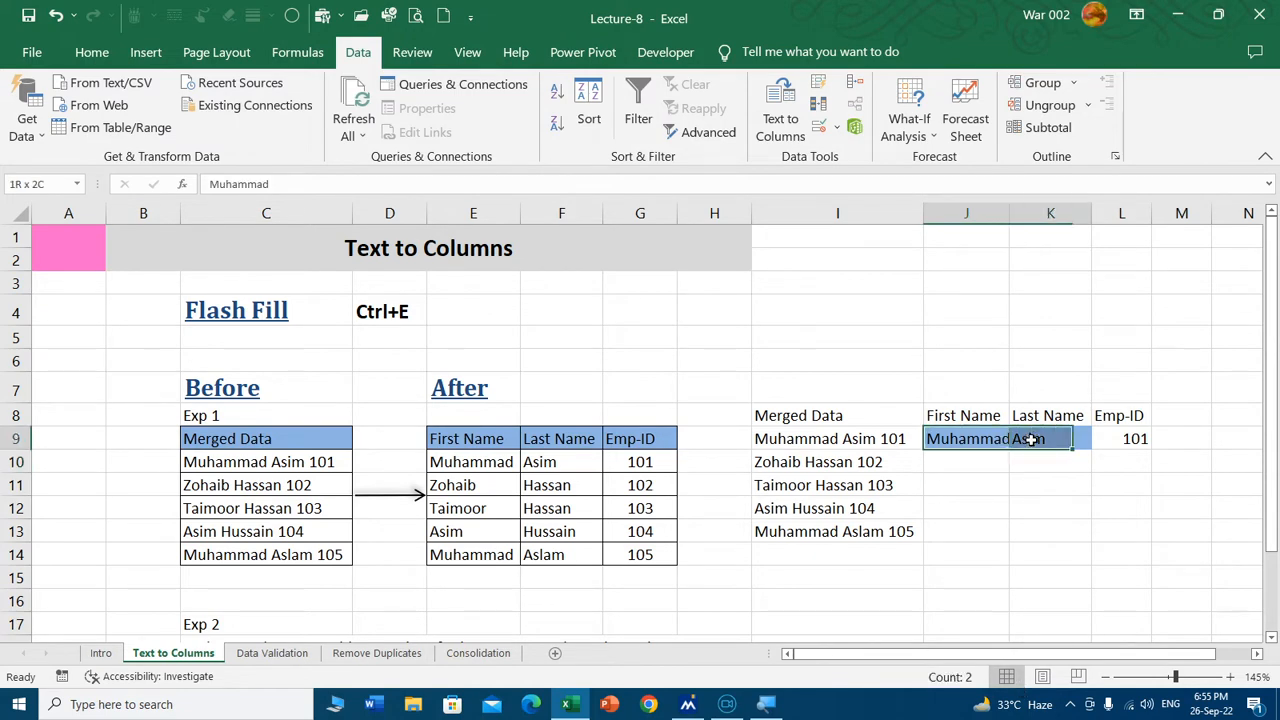
{"action": "left_click", "coordinate": [92, 52]}
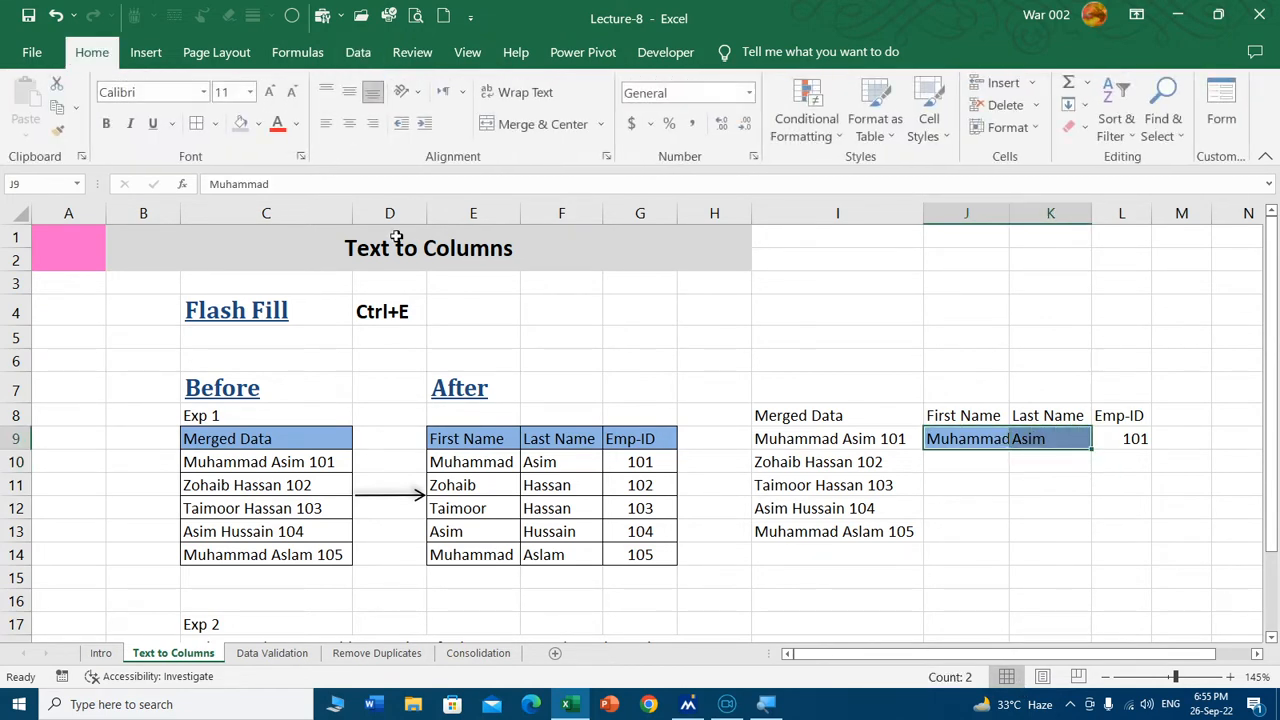
{"action": "left_click", "coordinate": [259, 124]}
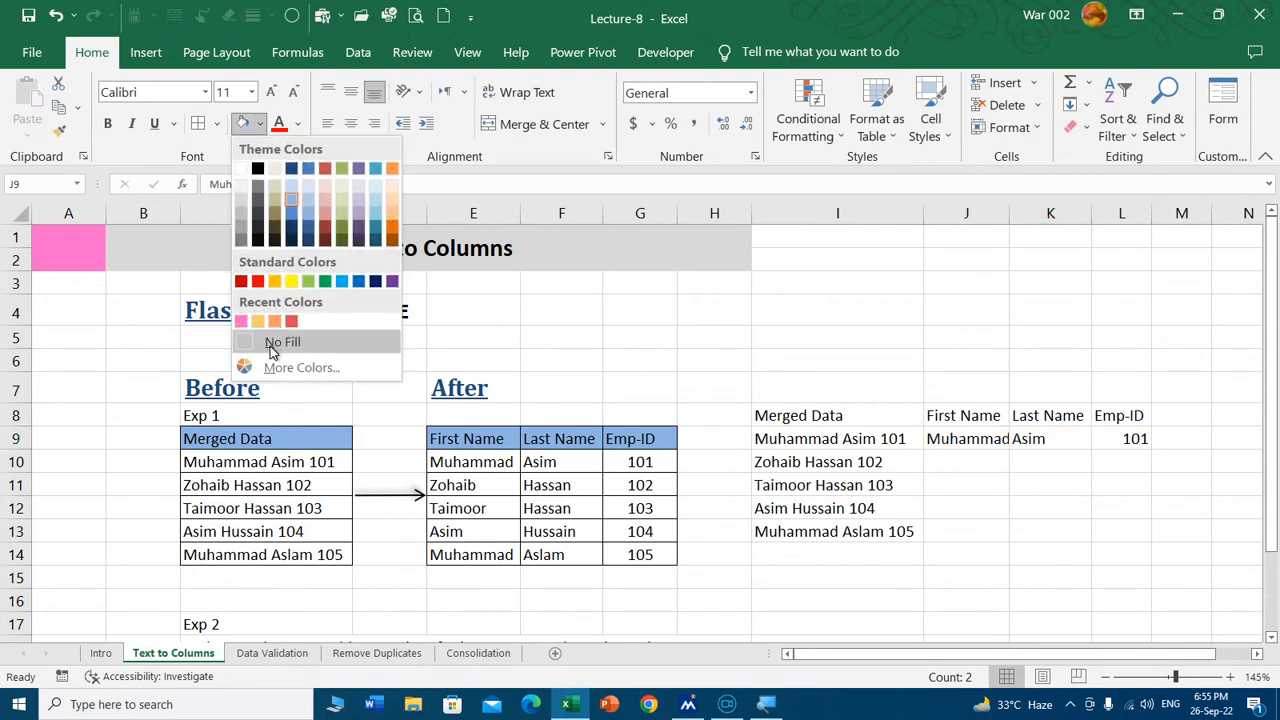
{"action": "left_click", "coordinate": [276, 342]}
{"action": "left_click", "coordinate": [997, 505]}
{"action": "left_click_drag", "start_coordinate": [968, 212], "coordinate": [1120, 212]}
{"action": "double_click", "coordinate": [1088, 210]}
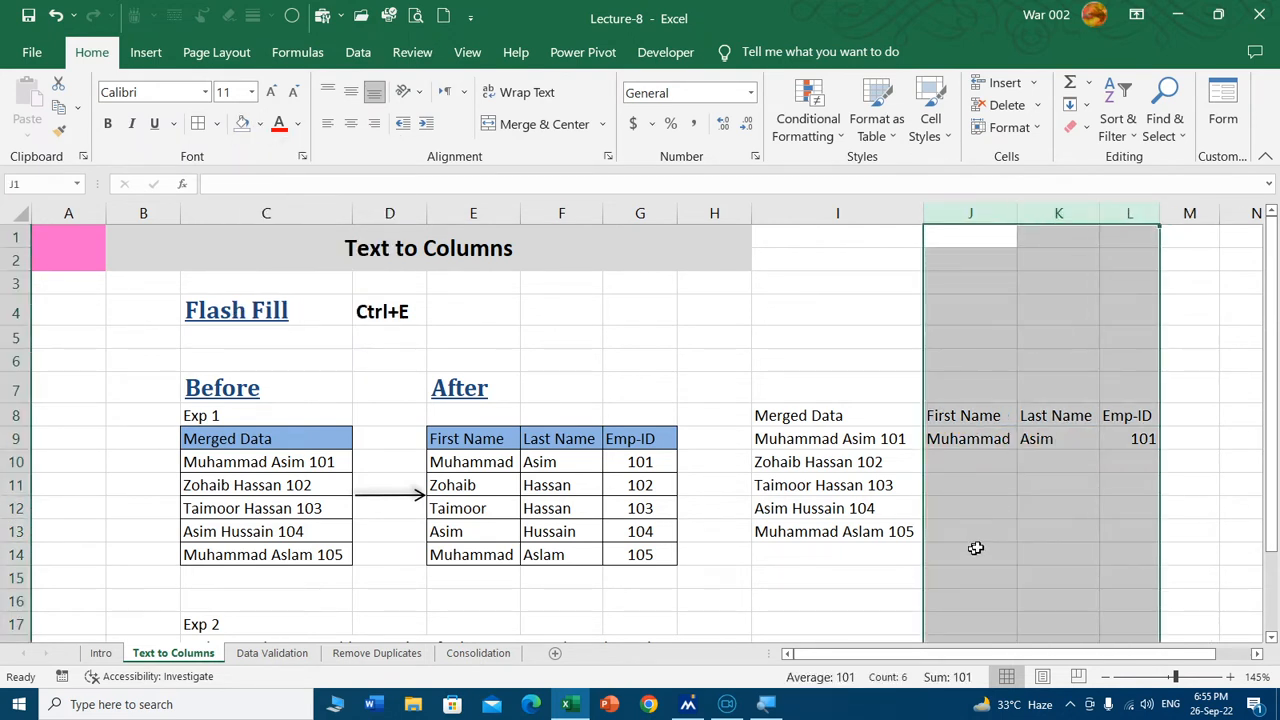
Step: Flash Fill the First Name, Last Name and Emp-ID columns from J10, K10 and L10
{"action": "left_click", "coordinate": [978, 462]}
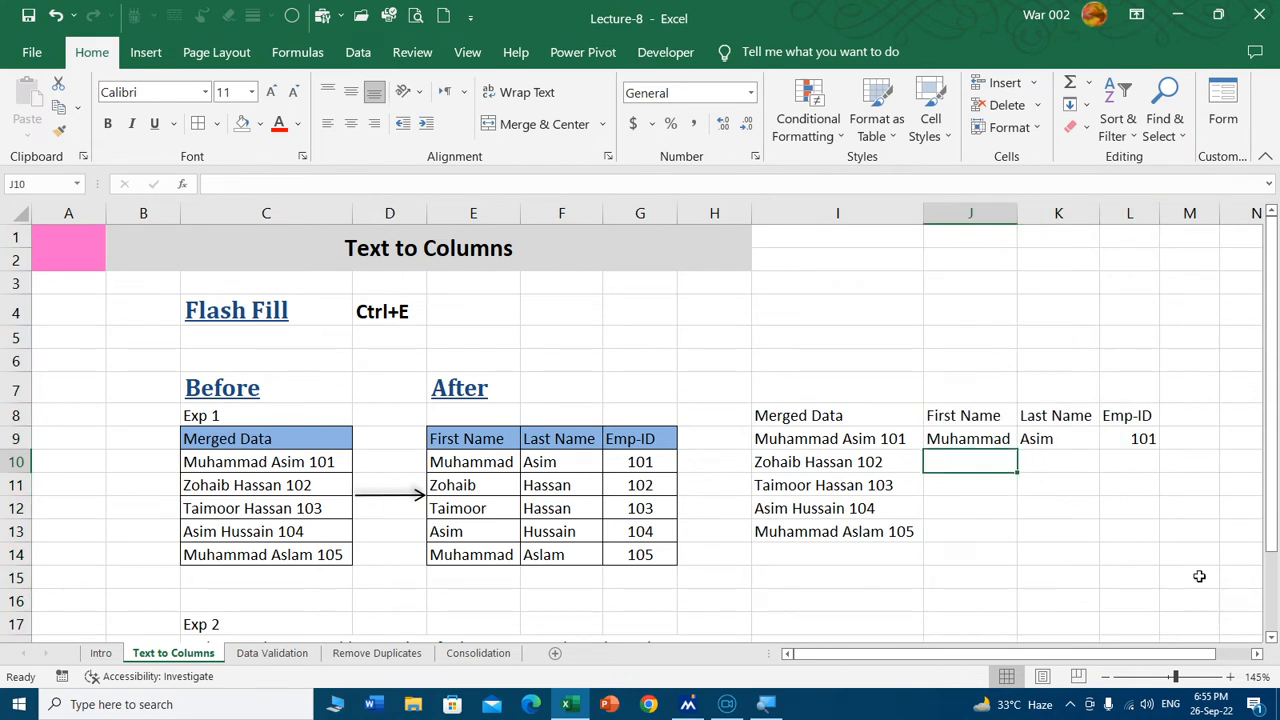
{"action": "key", "text": "ctrl+e"}
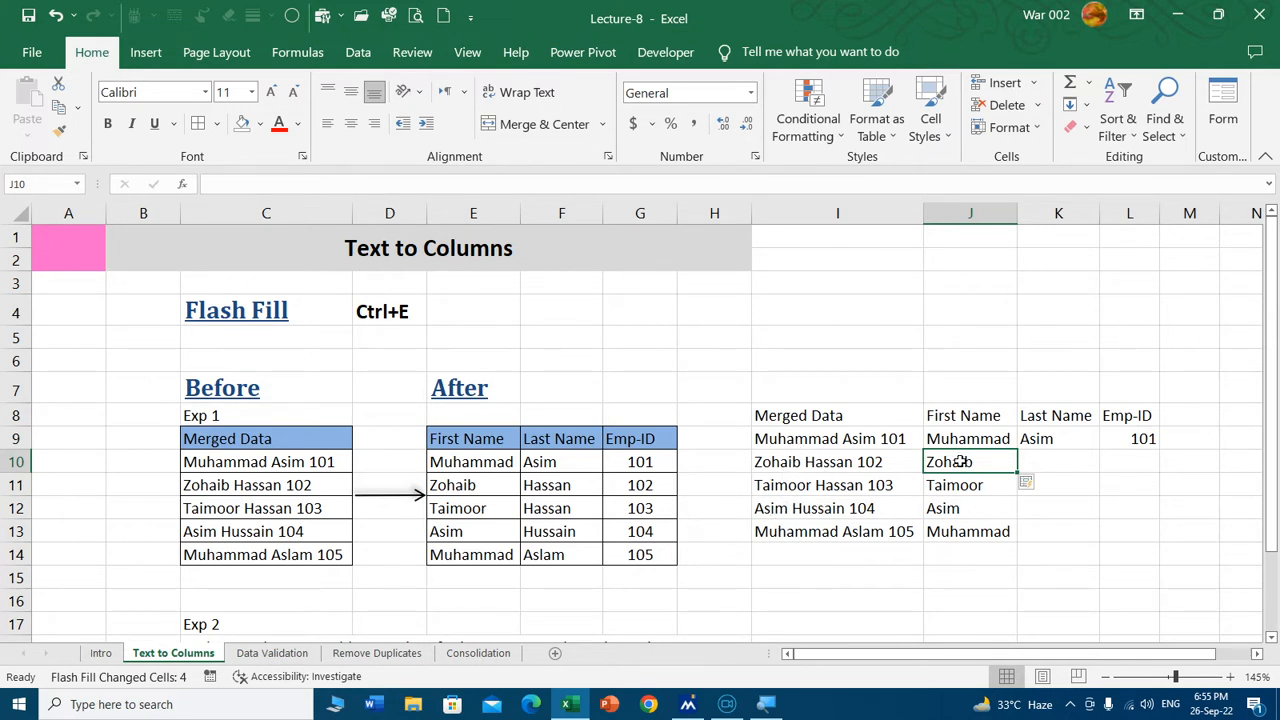
{"action": "left_click", "coordinate": [1063, 464]}
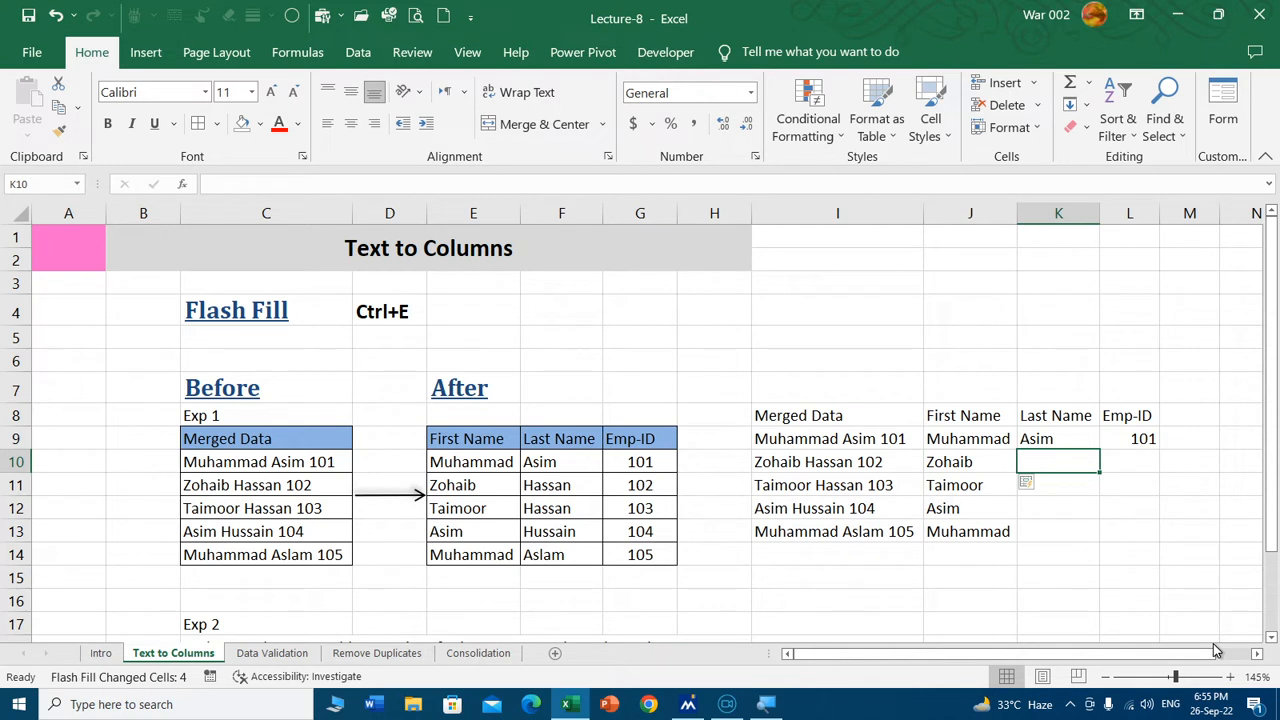
{"action": "key", "text": "ctrl+e"}
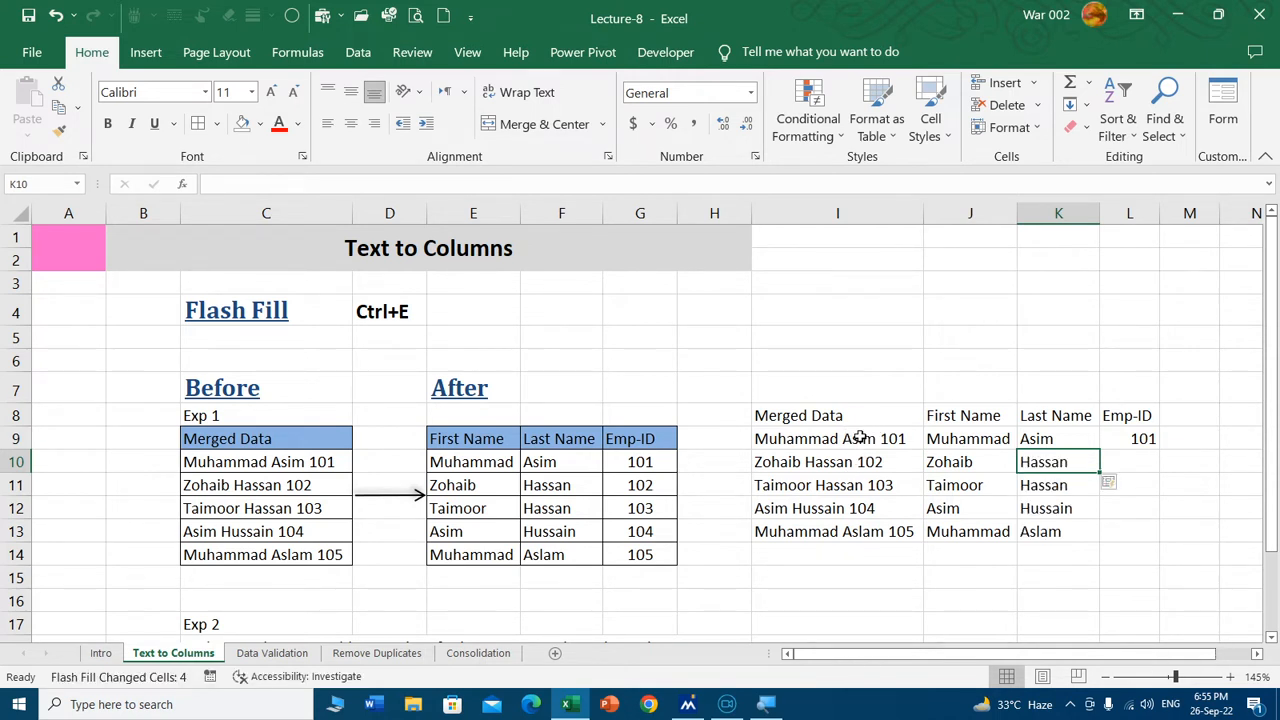
{"action": "left_click", "coordinate": [1127, 452]}
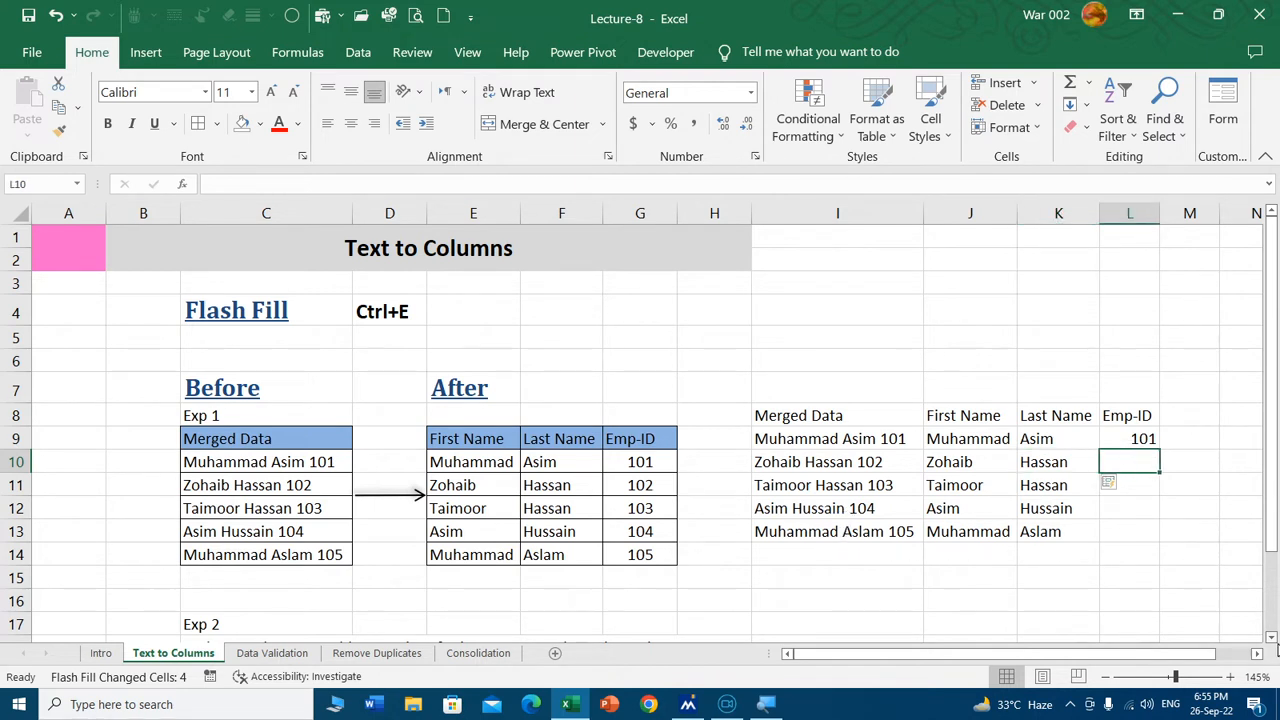
{"action": "key", "text": "ctrl+e"}
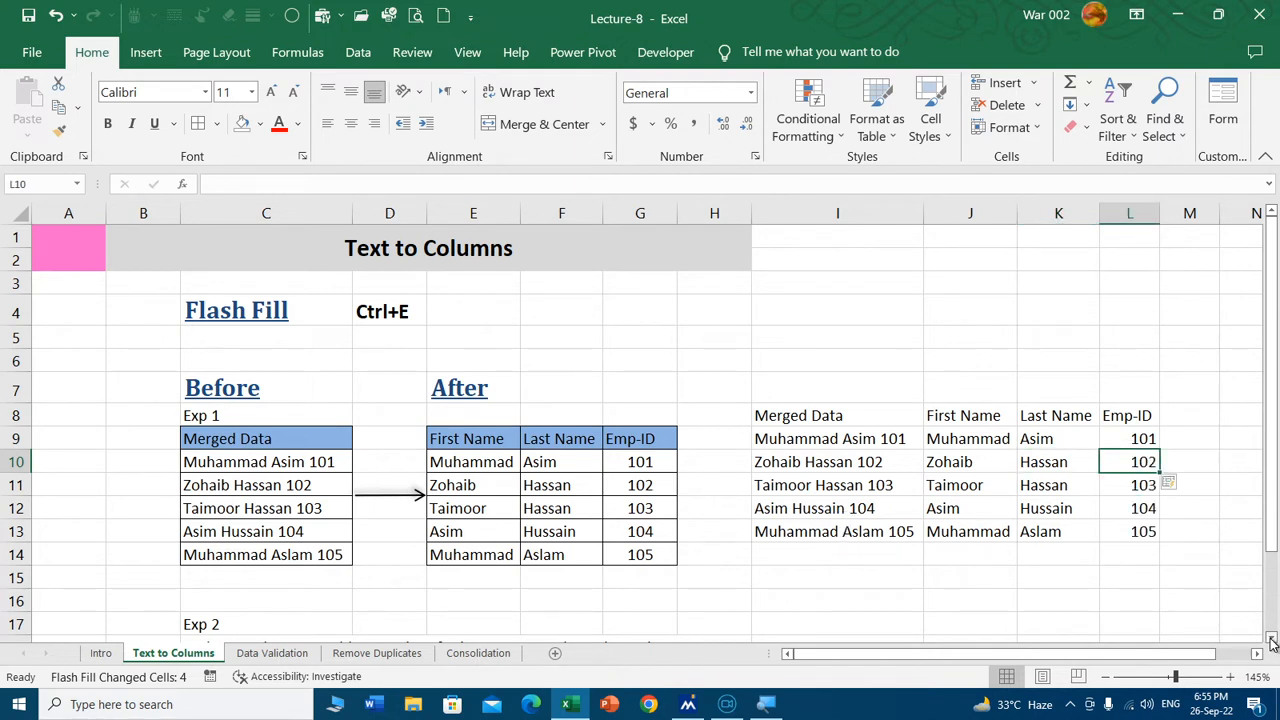
Step: Undo the Emp-ID fill and apply Flash Fill to that column again from the data tools
{"action": "key", "text": "ctrl+z"}
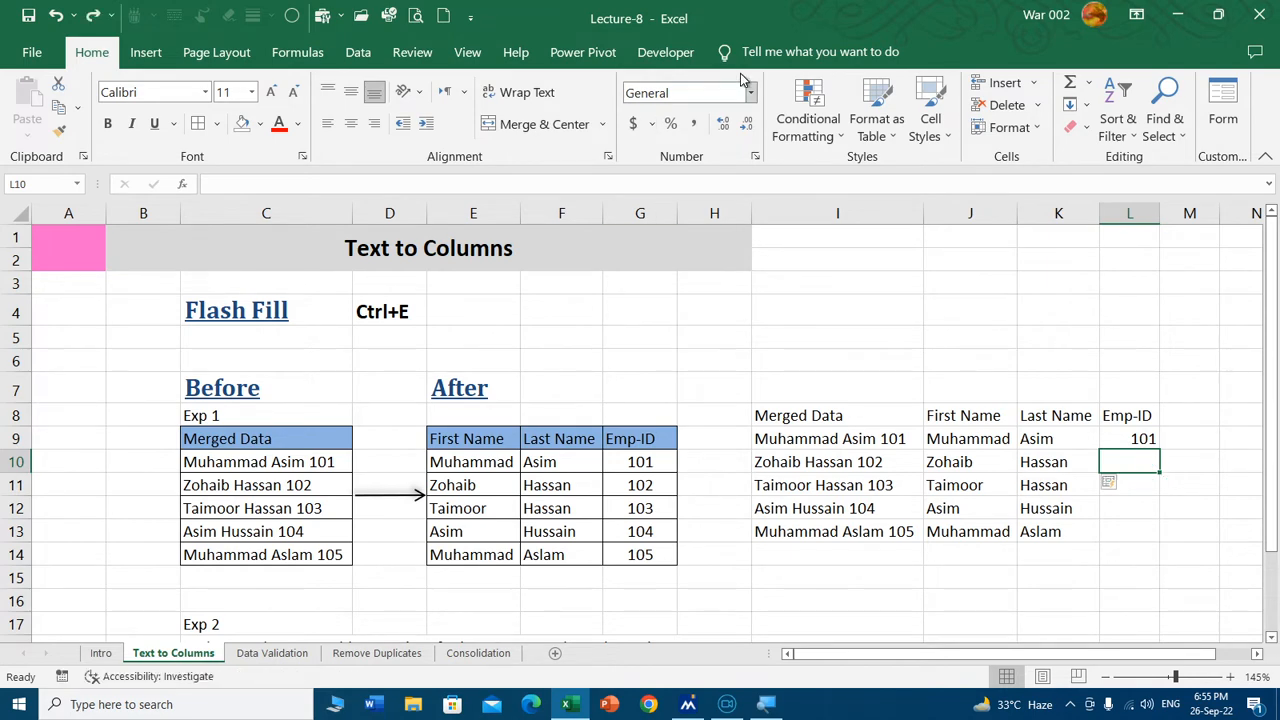
{"action": "left_click", "coordinate": [355, 55]}
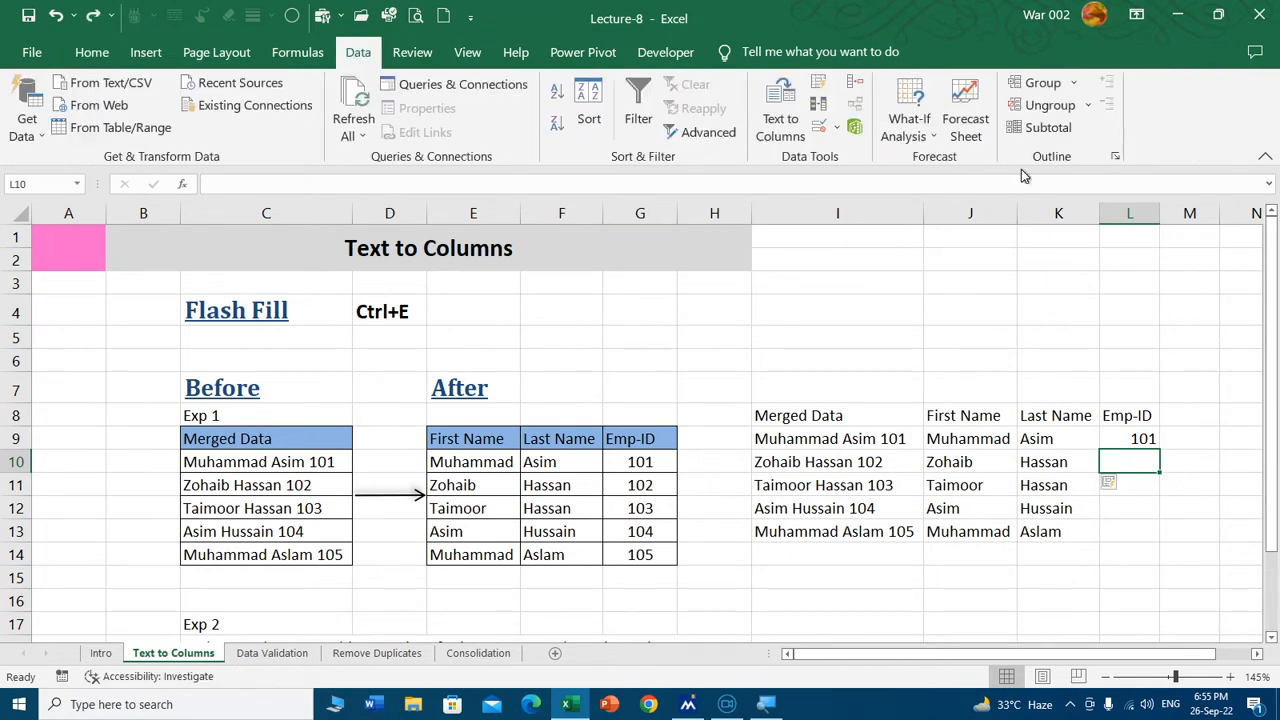
{"action": "left_click", "coordinate": [820, 85]}
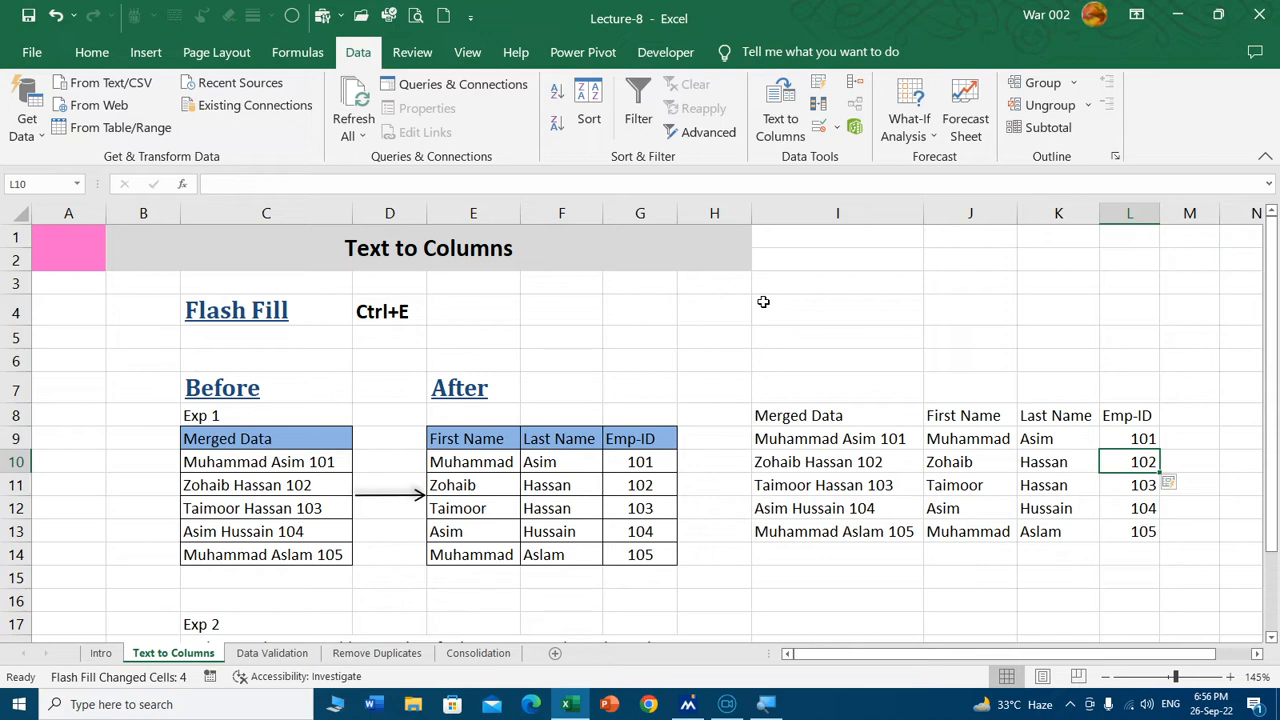
Step: Select the four Exp 2 sales sentences in C18:C21 and start the Convert Text to Columns wizard, keeping the sentences uncovered
{"action": "scroll", "coordinate": [573, 320], "scroll_direction": "down", "scroll_amount": 4}
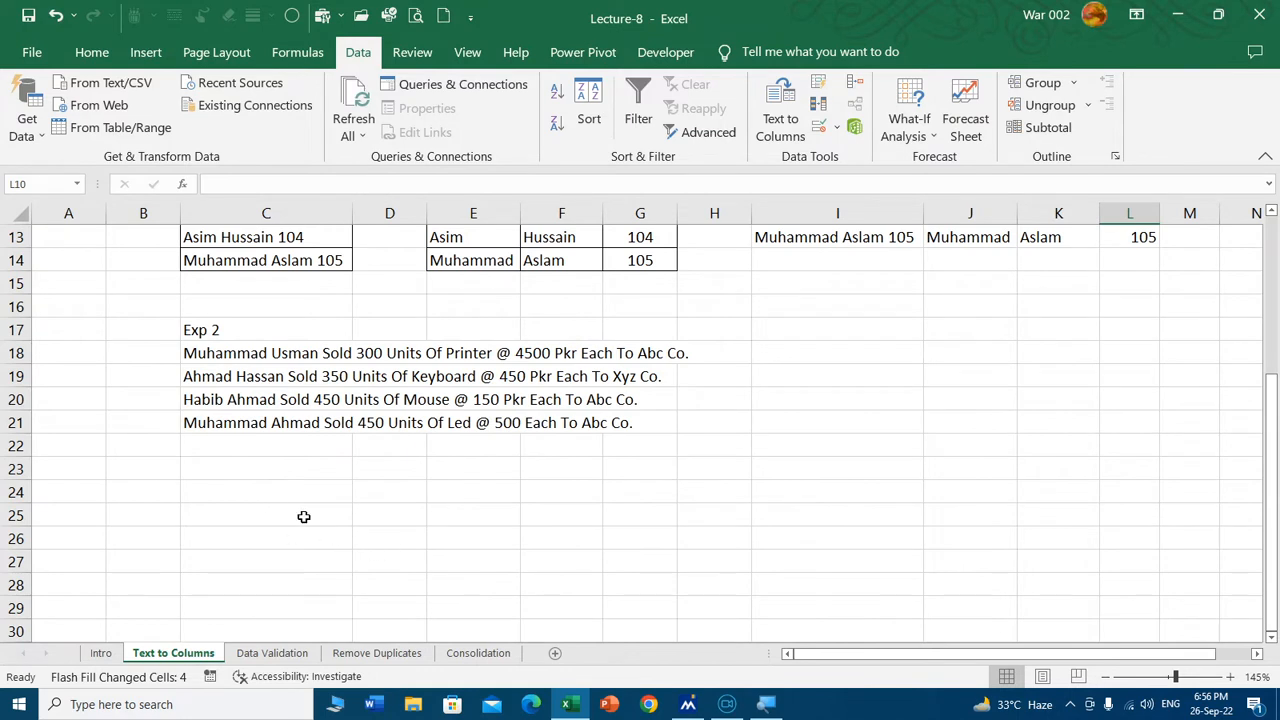
{"action": "left_click", "coordinate": [223, 354]}
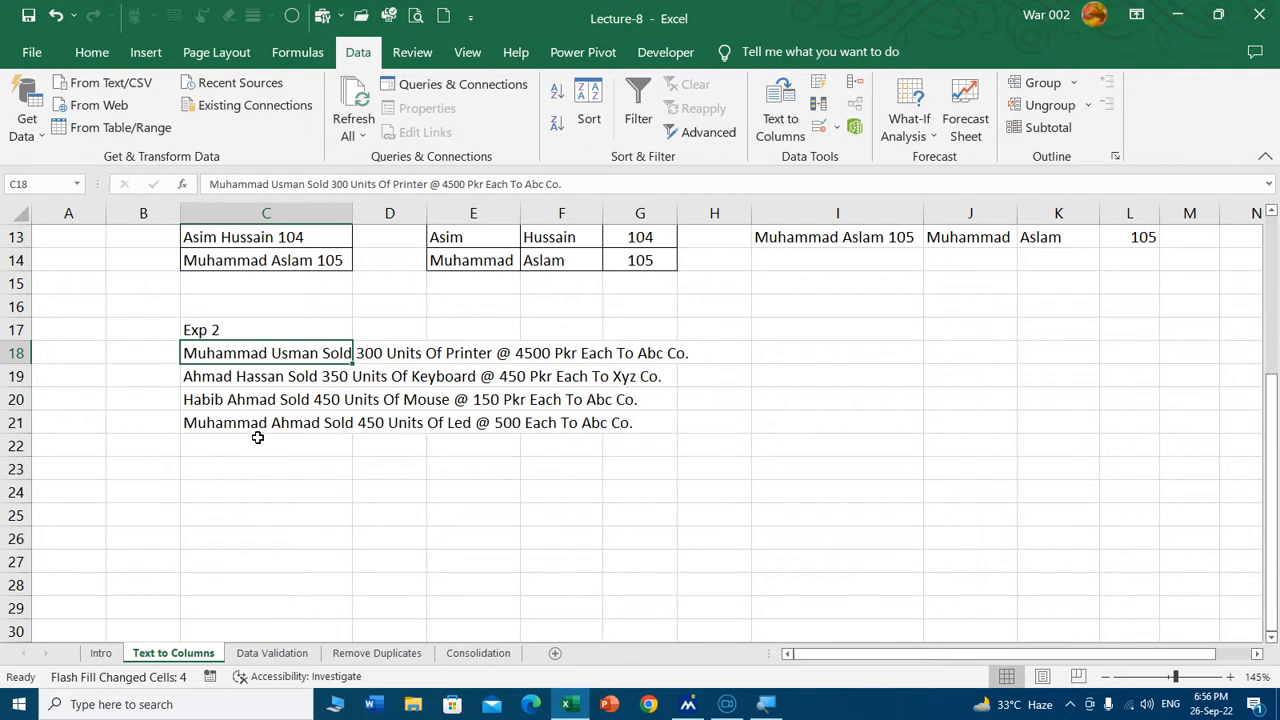
{"action": "left_click", "coordinate": [219, 376]}
{"action": "left_click", "coordinate": [208, 402]}
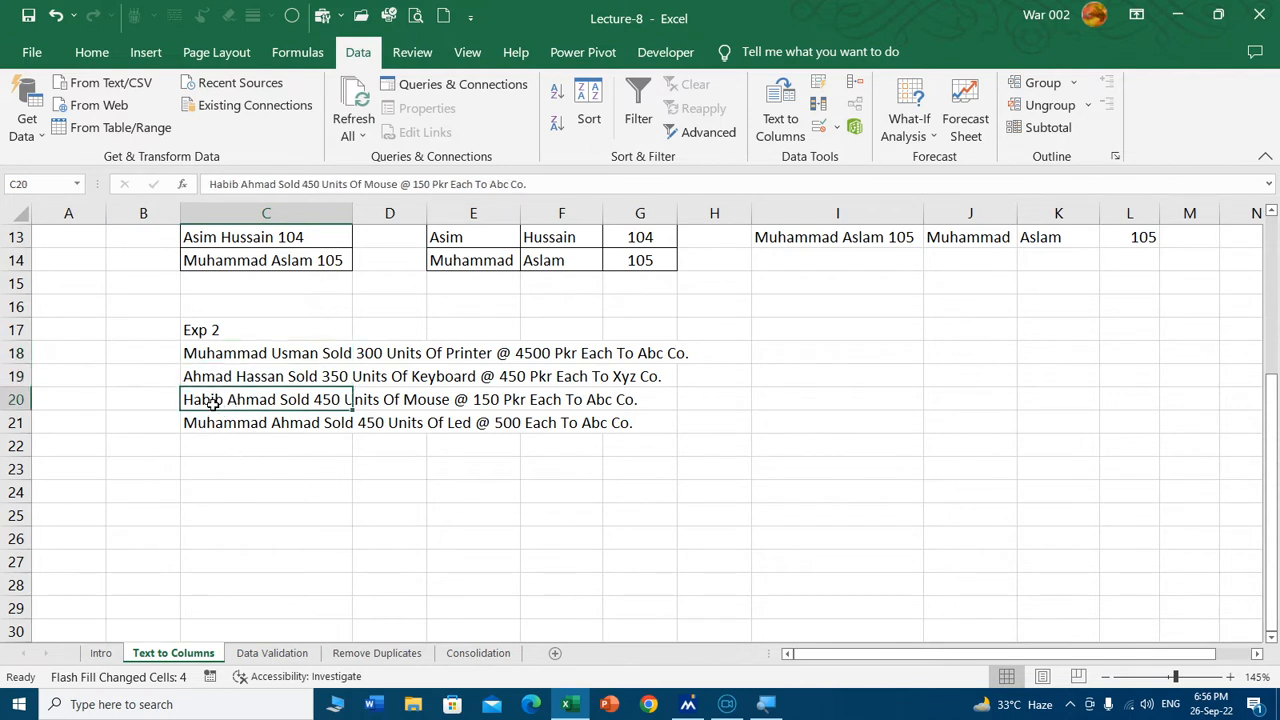
{"action": "left_click", "coordinate": [213, 425]}
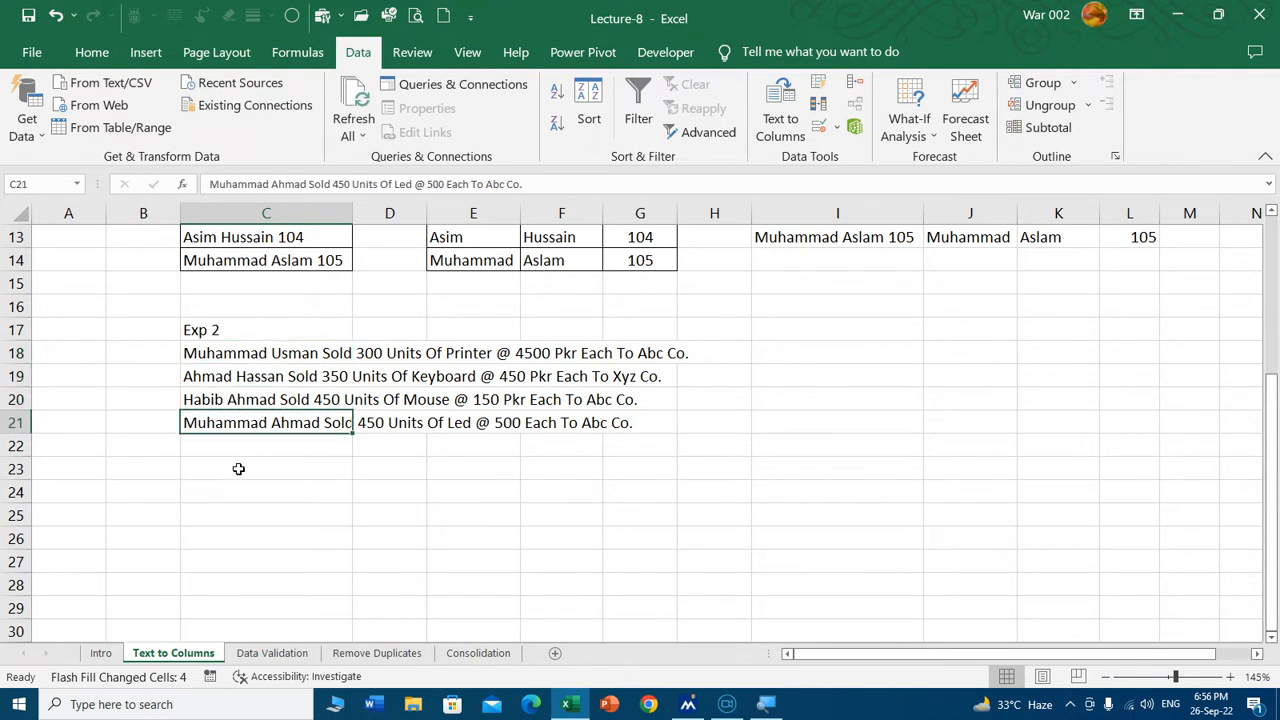
{"action": "left_click_drag", "start_coordinate": [228, 351], "coordinate": [230, 420]}
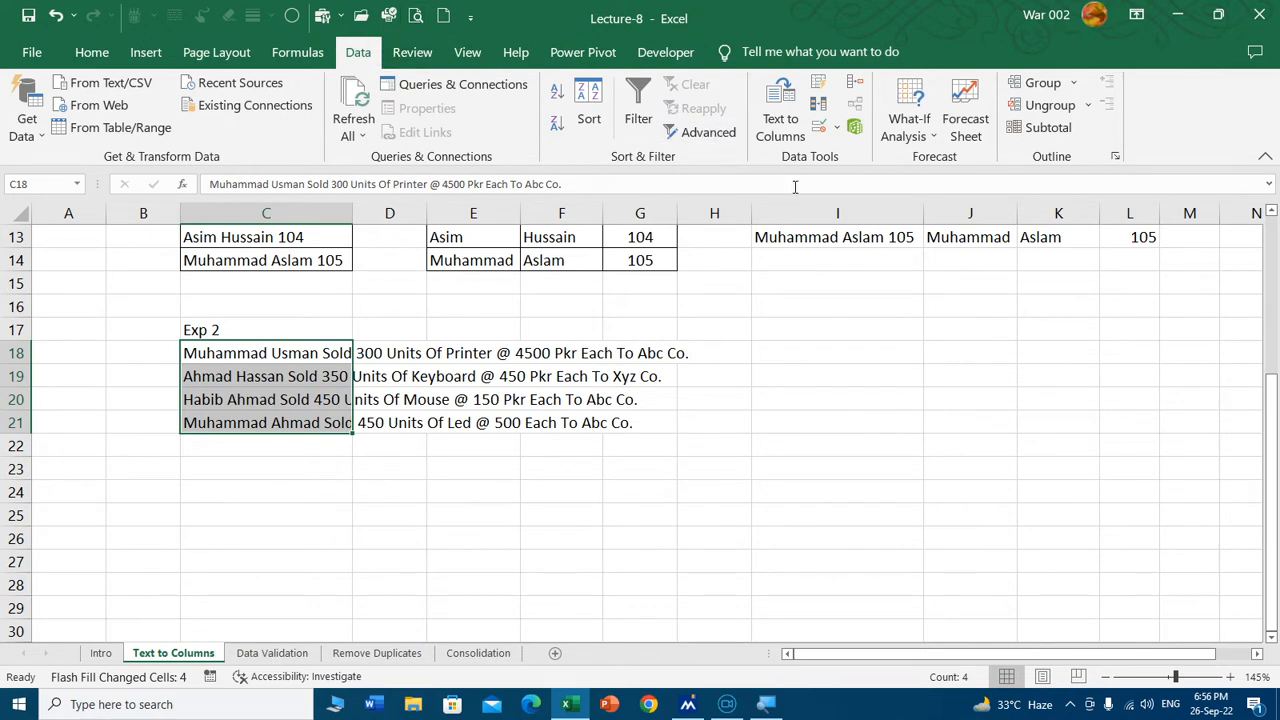
{"action": "left_click", "coordinate": [790, 122]}
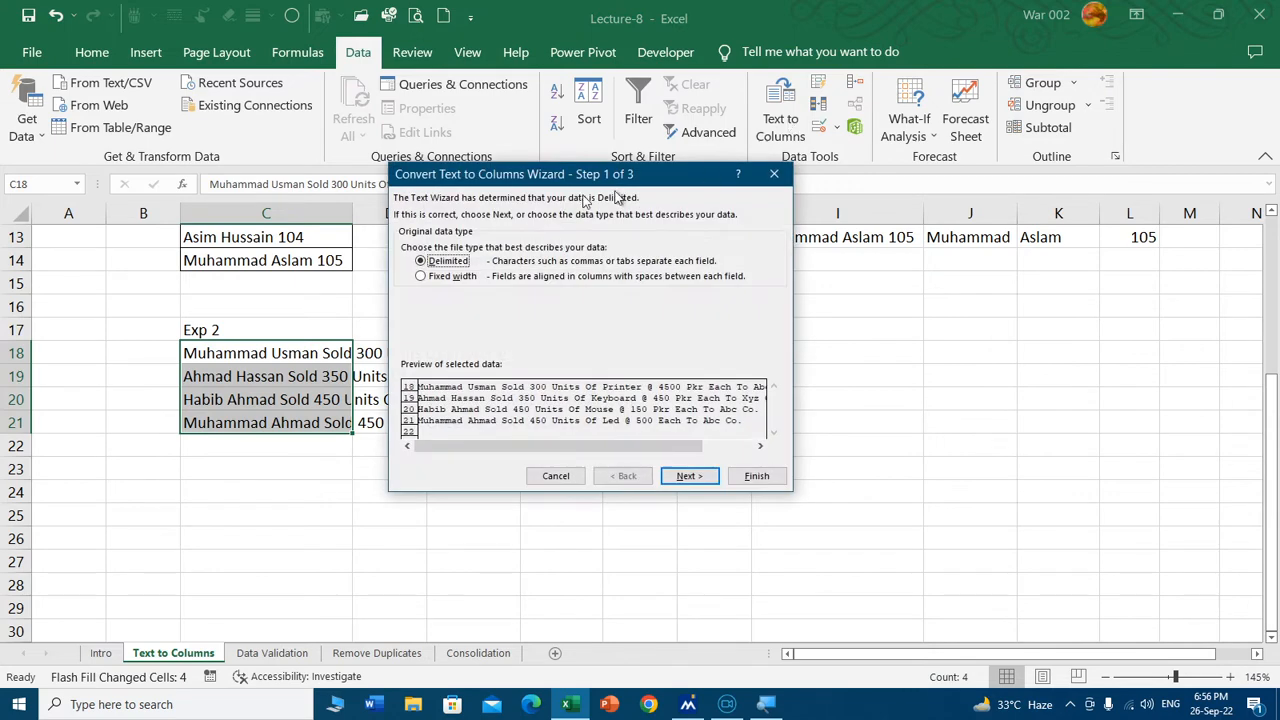
{"action": "left_click_drag", "start_coordinate": [573, 178], "coordinate": [770, 126]}
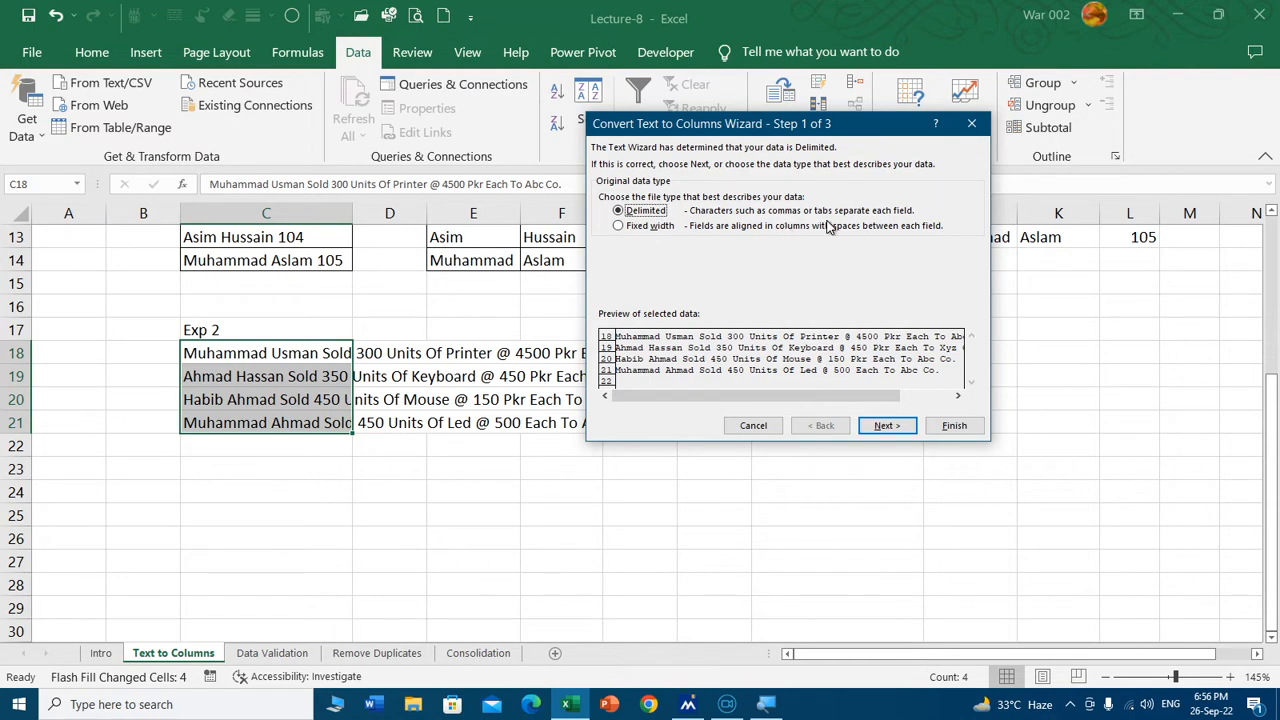
{"action": "left_click_drag", "start_coordinate": [804, 124], "coordinate": [940, 68]}
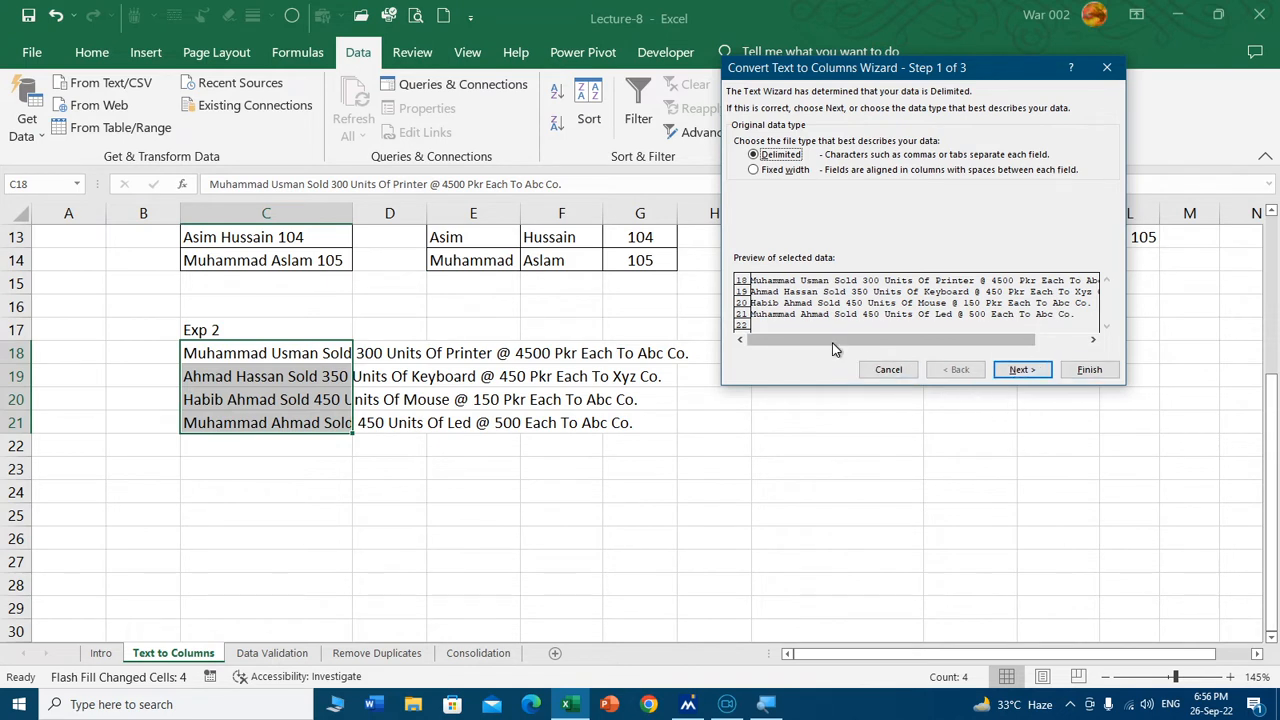
Step: Keep the Delimited data type, add Space as a delimiter, and proceed to the wizard's column format and destination settings
{"action": "left_click", "coordinate": [1020, 370]}
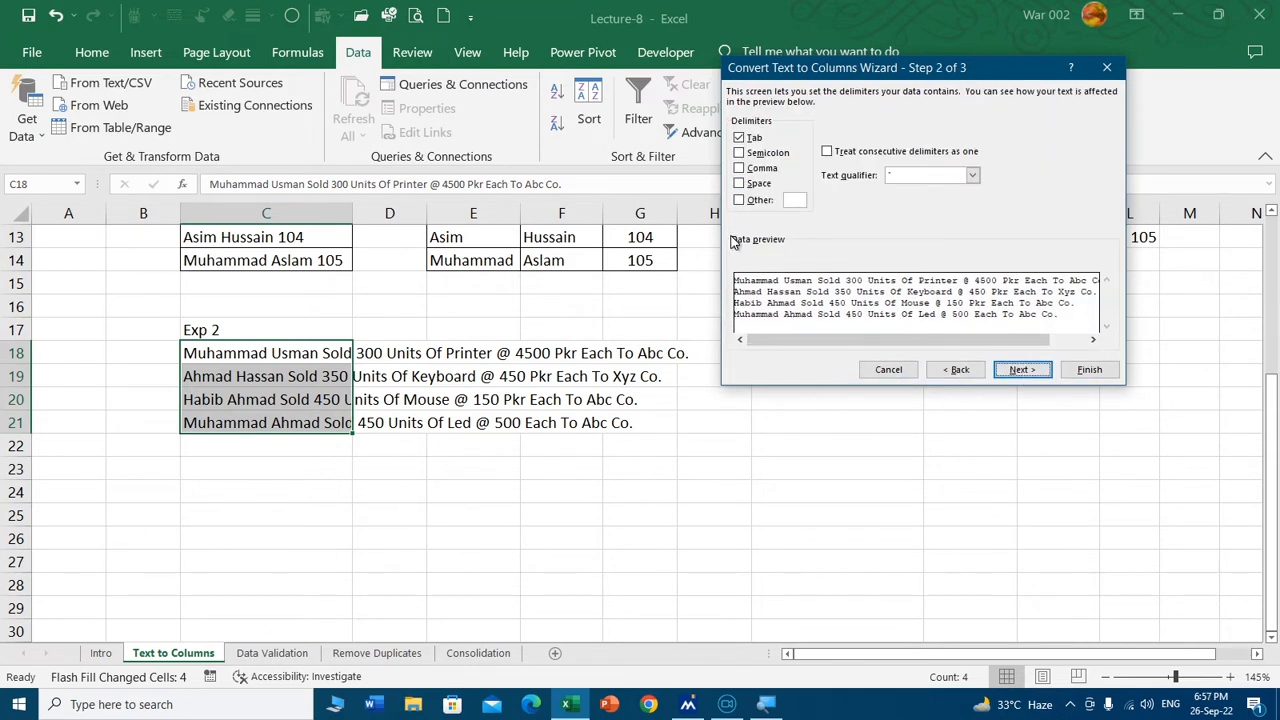
{"action": "left_click", "coordinate": [740, 185]}
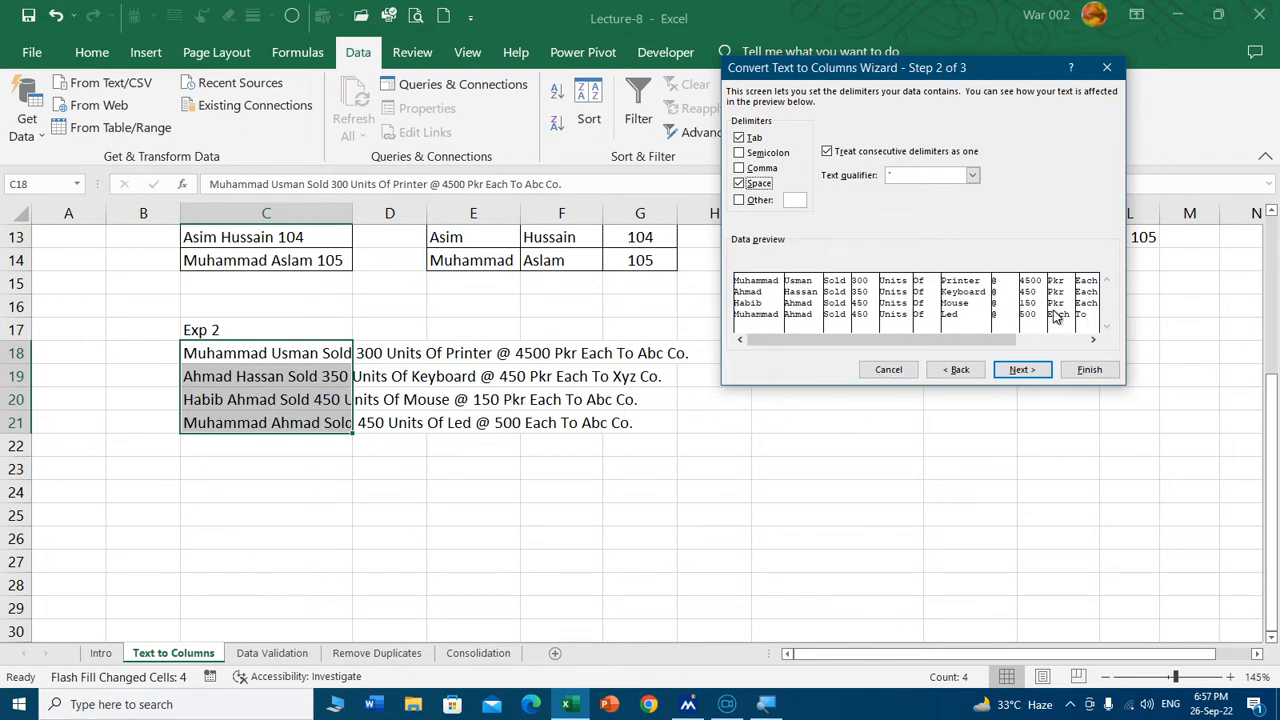
{"action": "left_click", "coordinate": [1022, 371]}
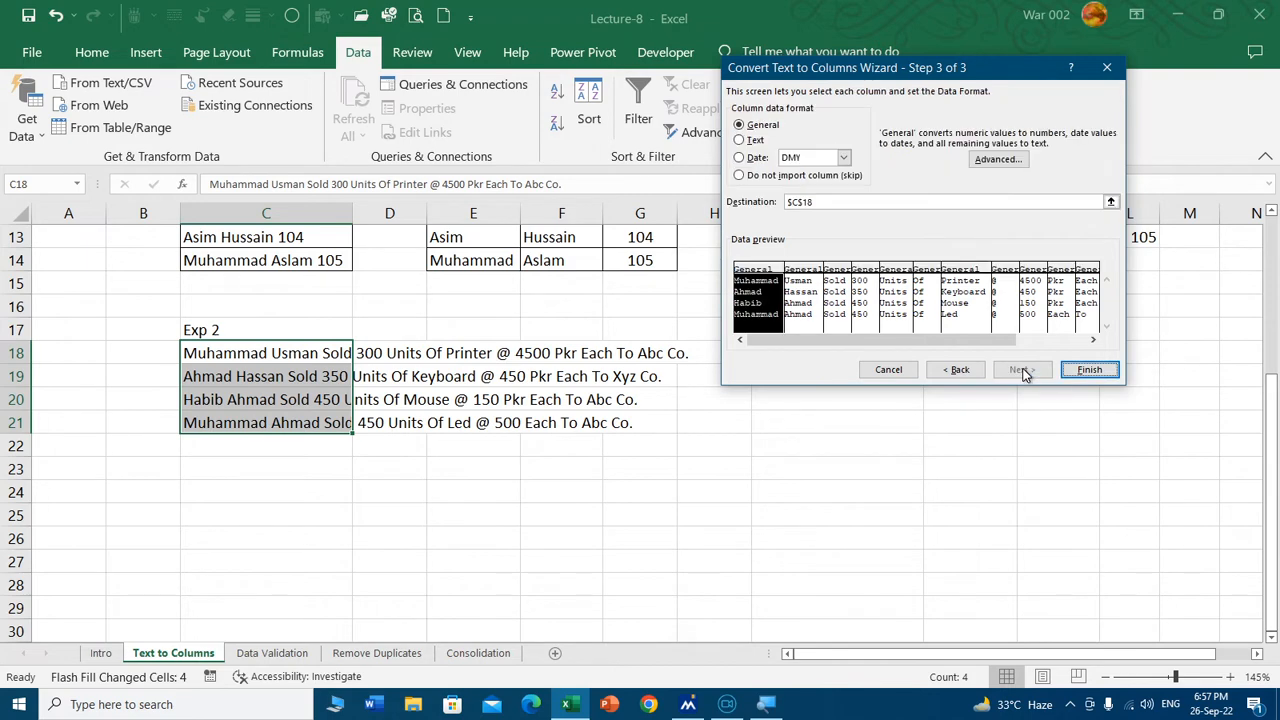
Step: Set the Text to Columns destination to cell I18 and finish splitting the four sales sentences
{"action": "left_click", "coordinate": [1110, 202]}
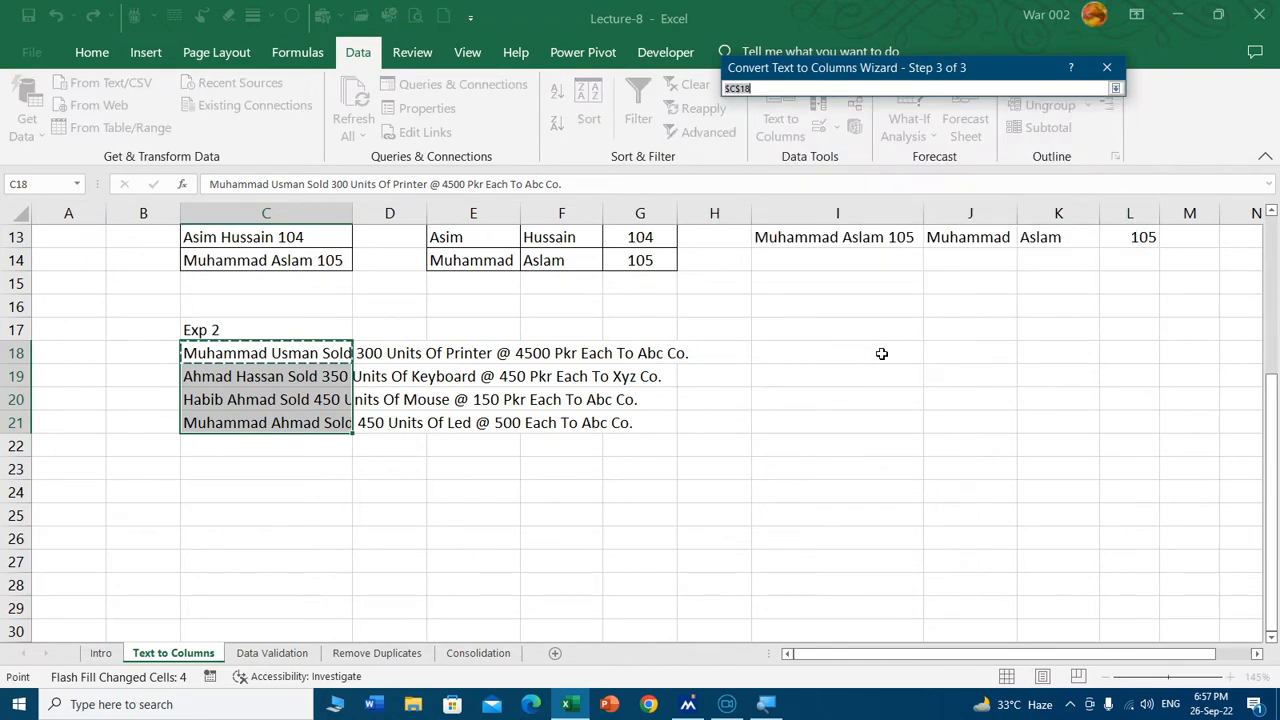
{"action": "left_click", "coordinate": [882, 353]}
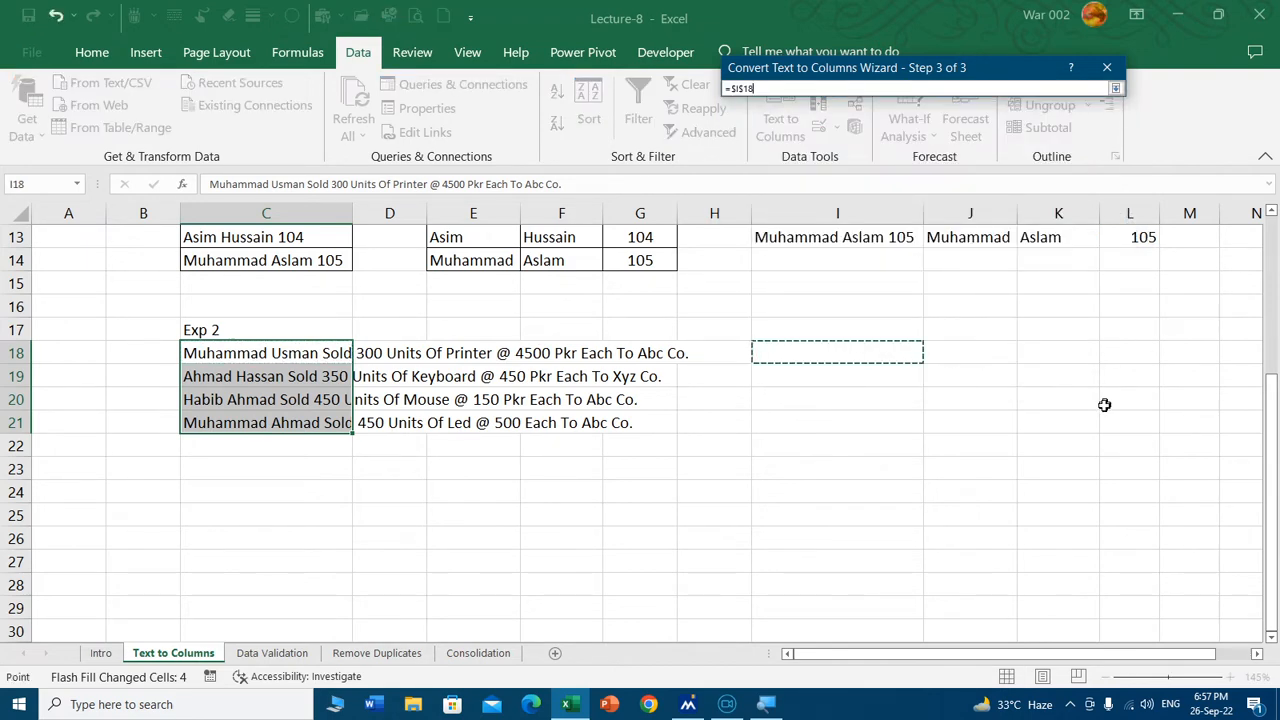
{"action": "left_click", "coordinate": [1114, 89]}
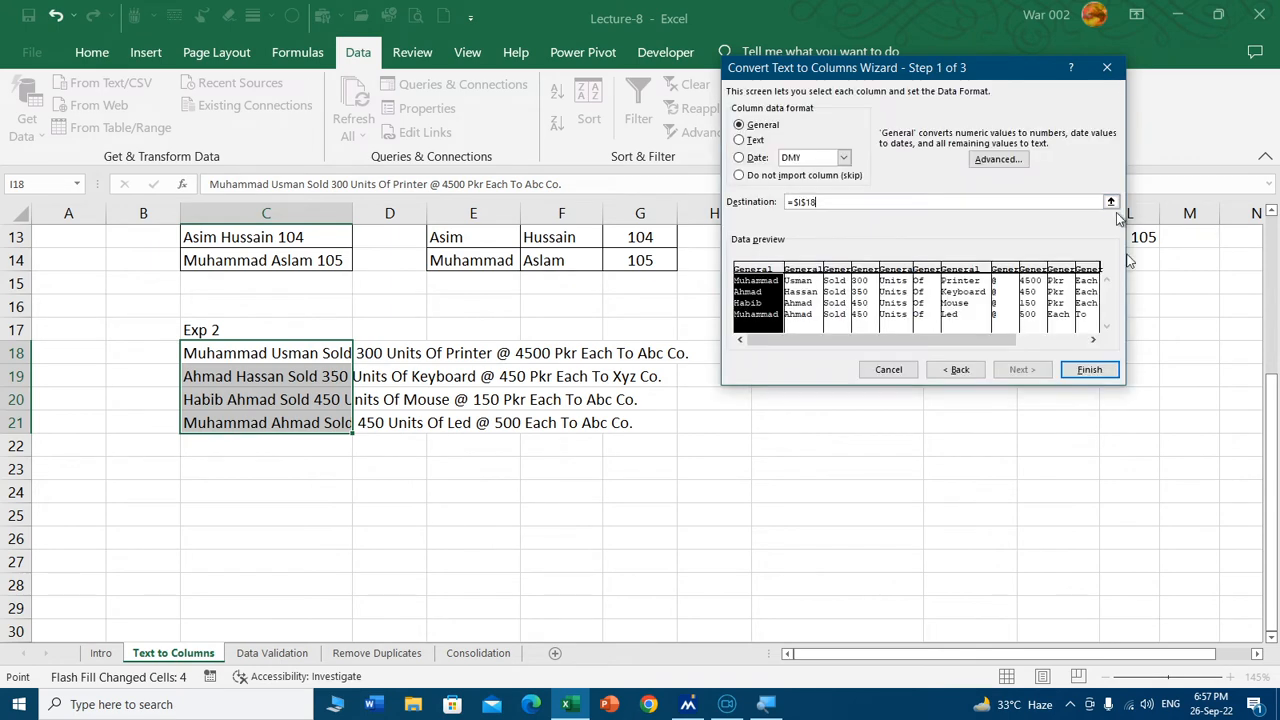
{"action": "left_click", "coordinate": [1084, 376]}
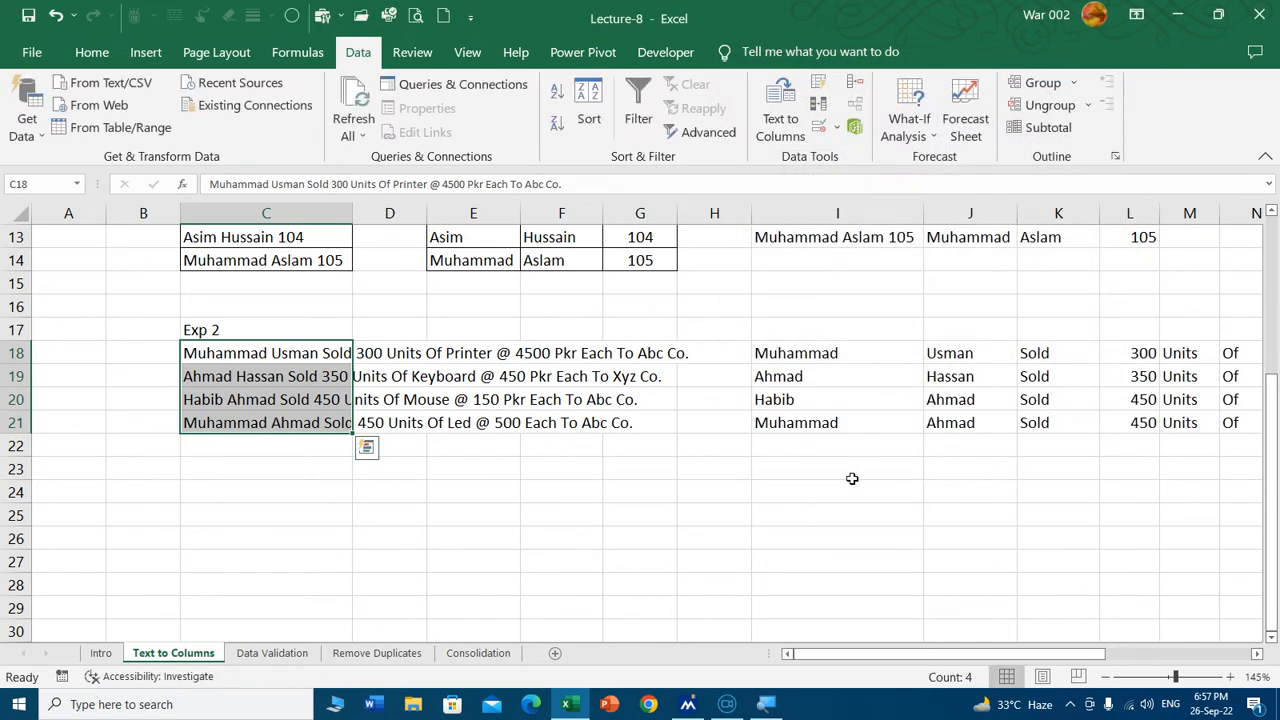
{"action": "left_click", "coordinate": [852, 478]}
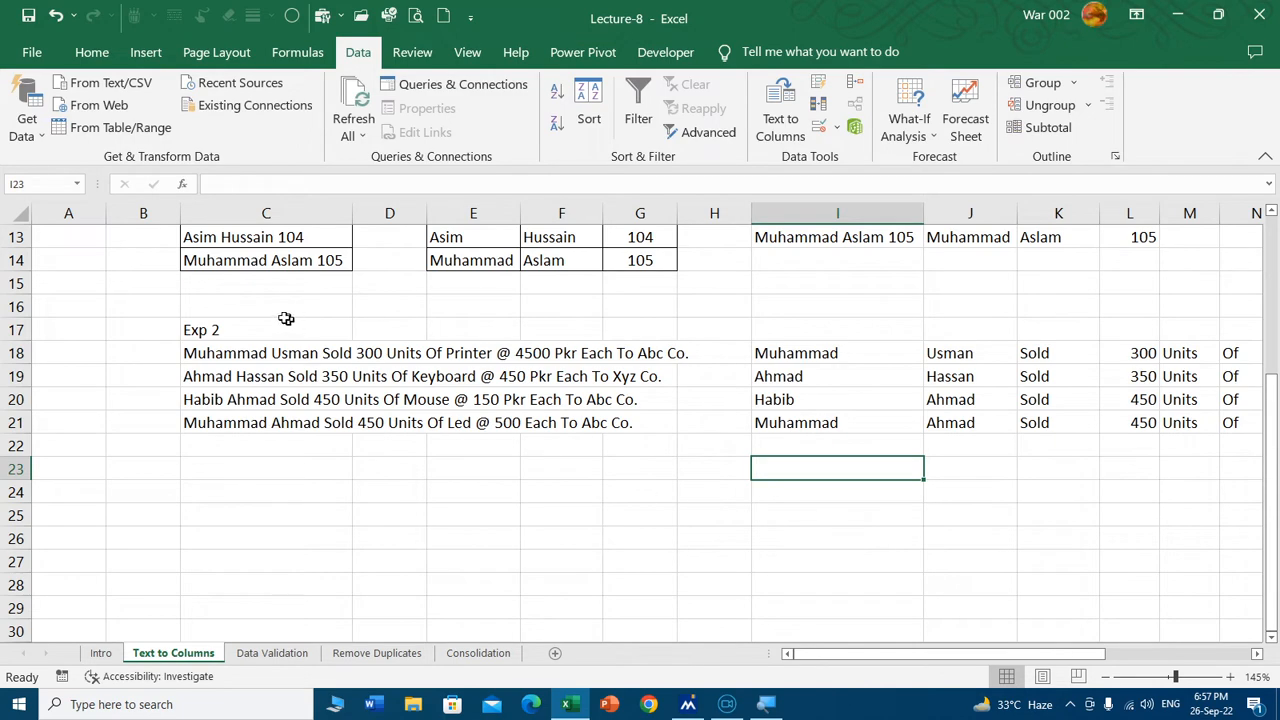
Step: Examine the split words of the sales sentences across row 18, from column I through column V
{"action": "left_click", "coordinate": [253, 352]}
{"action": "key", "text": "Right"}
{"action": "key", "text": "Right"}
{"action": "key", "text": "Right"}
{"action": "key", "text": "Right"}
{"action": "key", "text": "Right"}
{"action": "key", "text": "Right"}
{"action": "key", "text": "Right"}
{"action": "key", "text": "Right"}
{"action": "key", "text": "Right"}
{"action": "key", "text": "Right"}
{"action": "key", "text": "Right"}
{"action": "key", "text": "Right"}
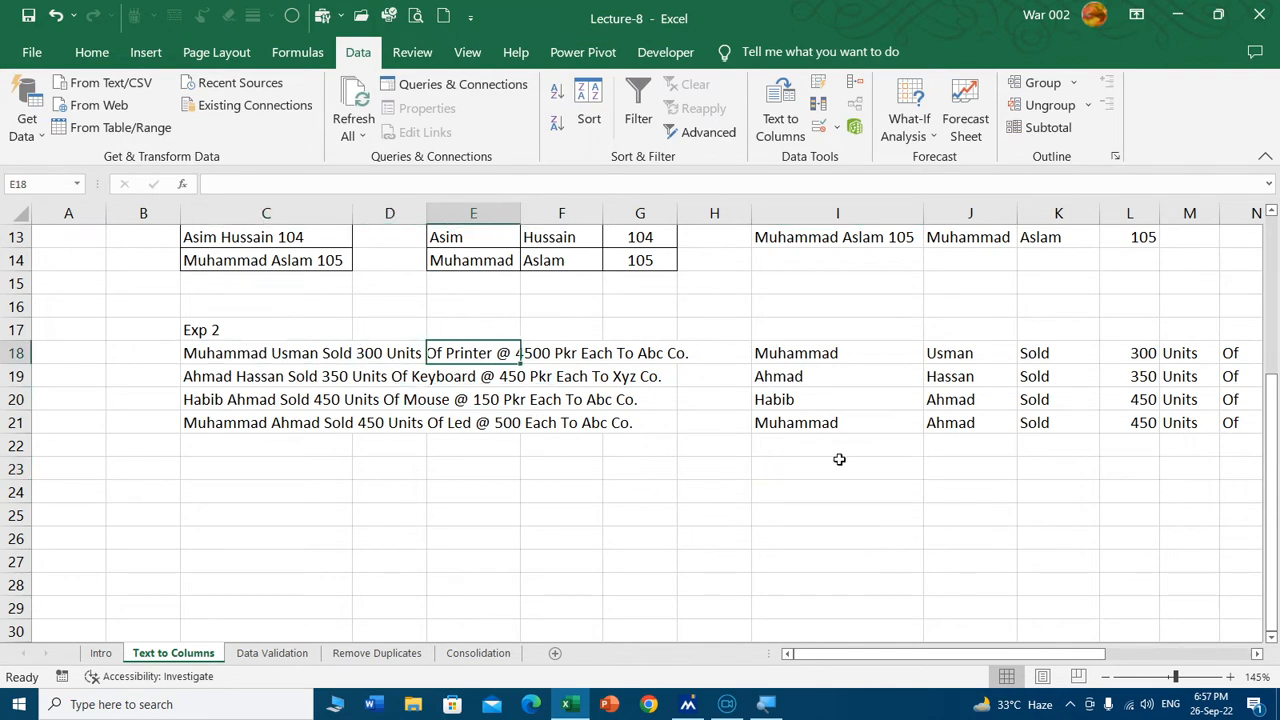
{"action": "key", "text": "Right"}
{"action": "key", "text": "Right"}
{"action": "key", "text": "Right"}
{"action": "key", "text": "Right"}
{"action": "key", "text": "Right"}
{"action": "key", "text": "Right"}
{"action": "key", "text": "Right"}
{"action": "key", "text": "Right"}
{"action": "key", "text": "Right"}
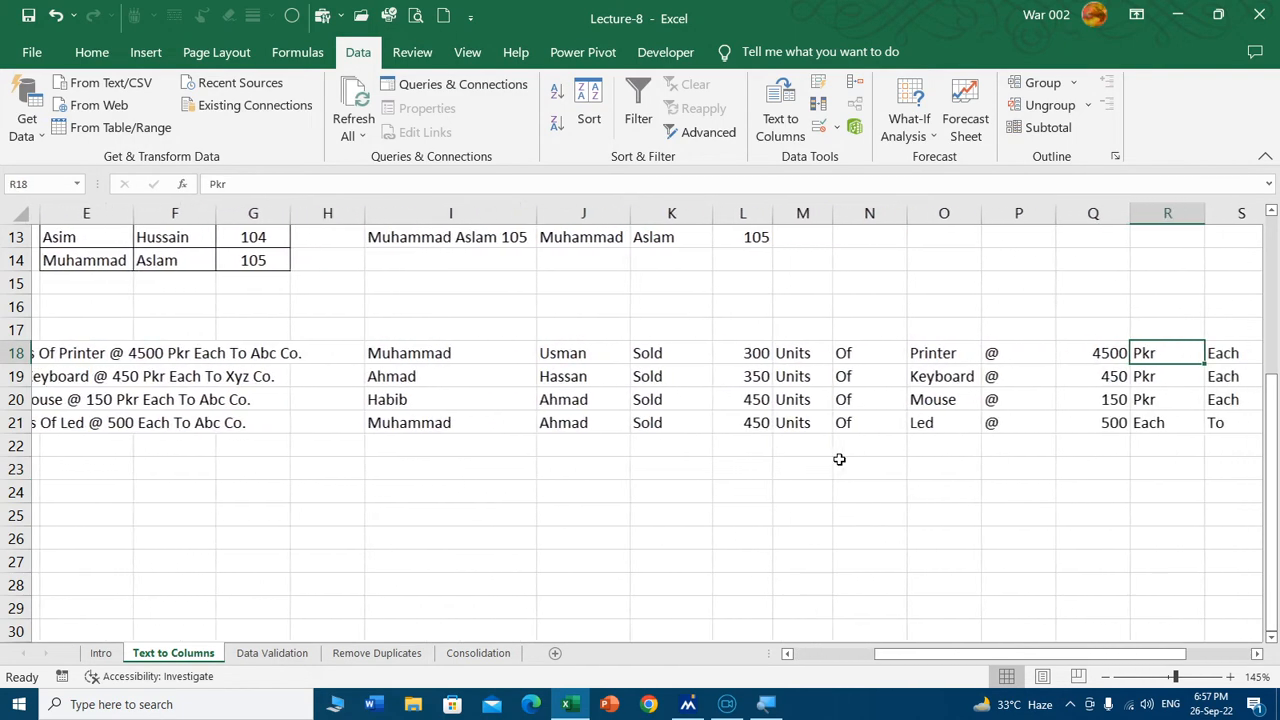
{"action": "key", "text": "ctrl+Left"}
{"action": "key", "text": "ctrl+Left"}
{"action": "key", "text": "ctrl+Left"}
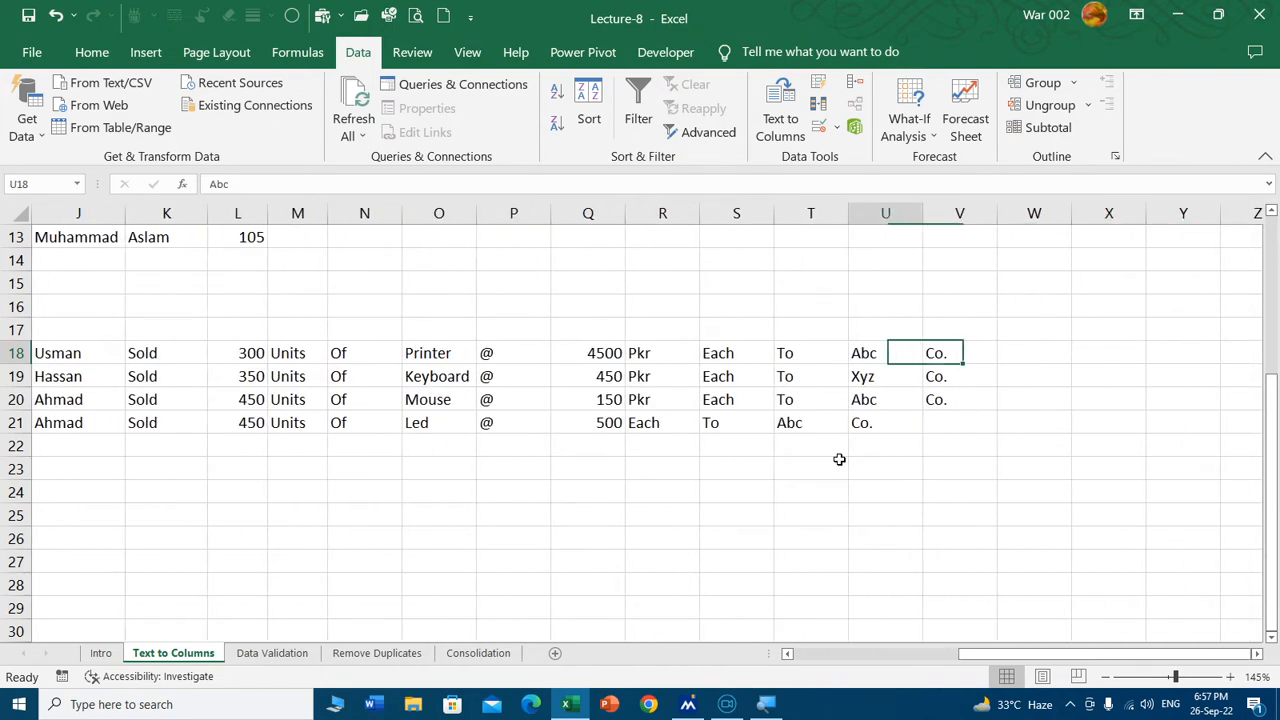
{"action": "key", "text": "Right"}
{"action": "key", "text": "Right"}
{"action": "key", "text": "Right"}
{"action": "key", "text": "Right"}
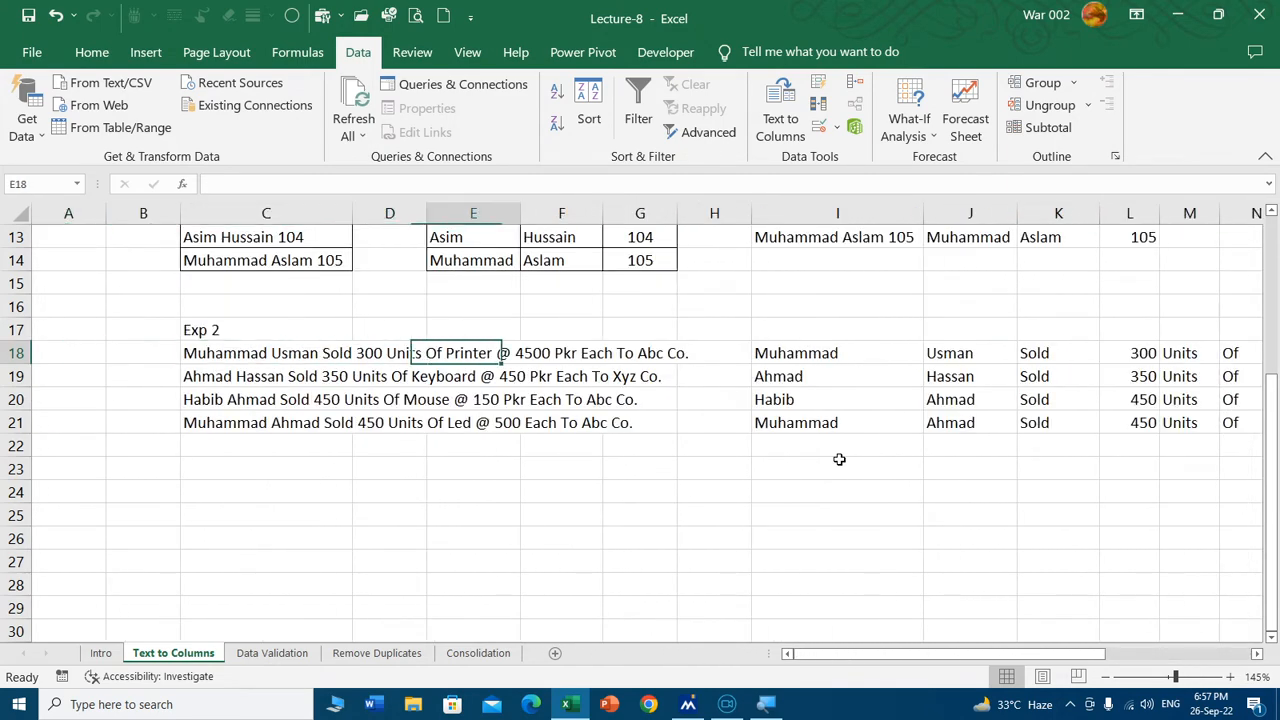
Step: Copy the split first names from I18:I21 to C26 and the last names from J18:J21 to D26
{"action": "left_click", "coordinate": [236, 541]}
{"action": "left_click_drag", "start_coordinate": [845, 350], "coordinate": [829, 417]}
{"action": "key", "text": "ctrl+c"}
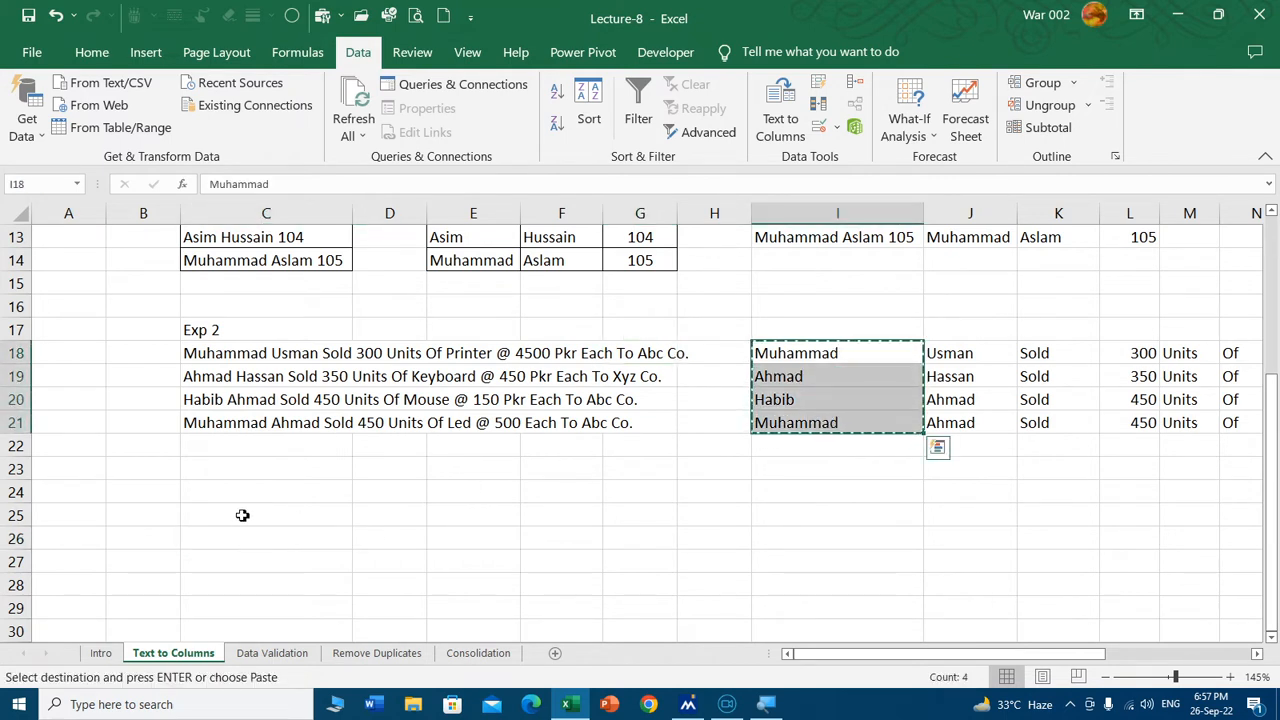
{"action": "left_click", "coordinate": [213, 536]}
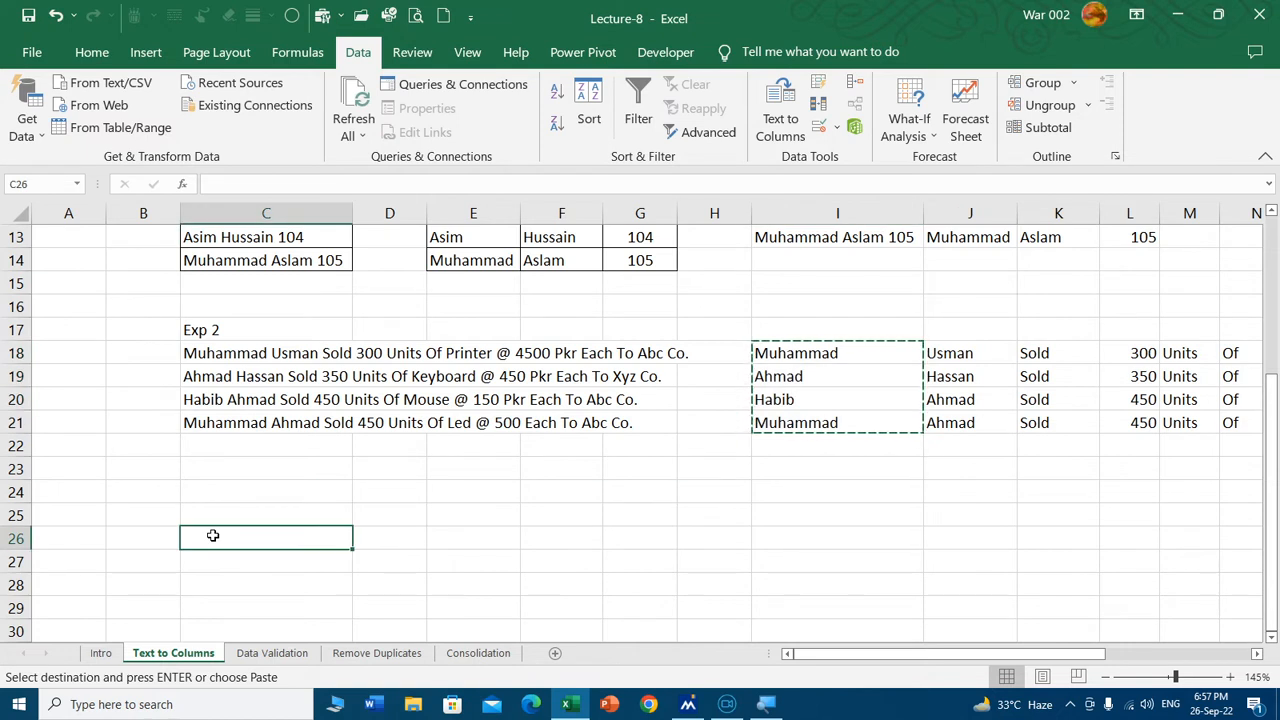
{"action": "key", "text": "ctrl+v"}
{"action": "left_click_drag", "start_coordinate": [937, 353], "coordinate": [937, 423]}
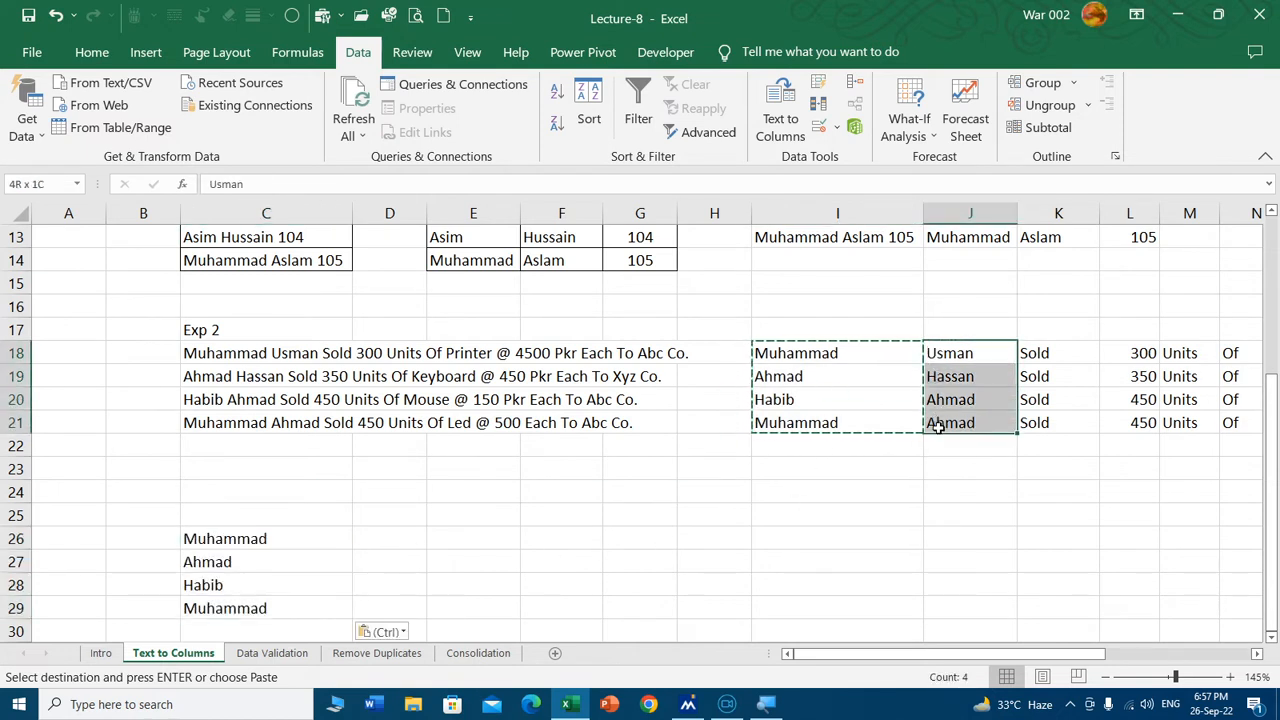
{"action": "key", "text": "ctrl+c"}
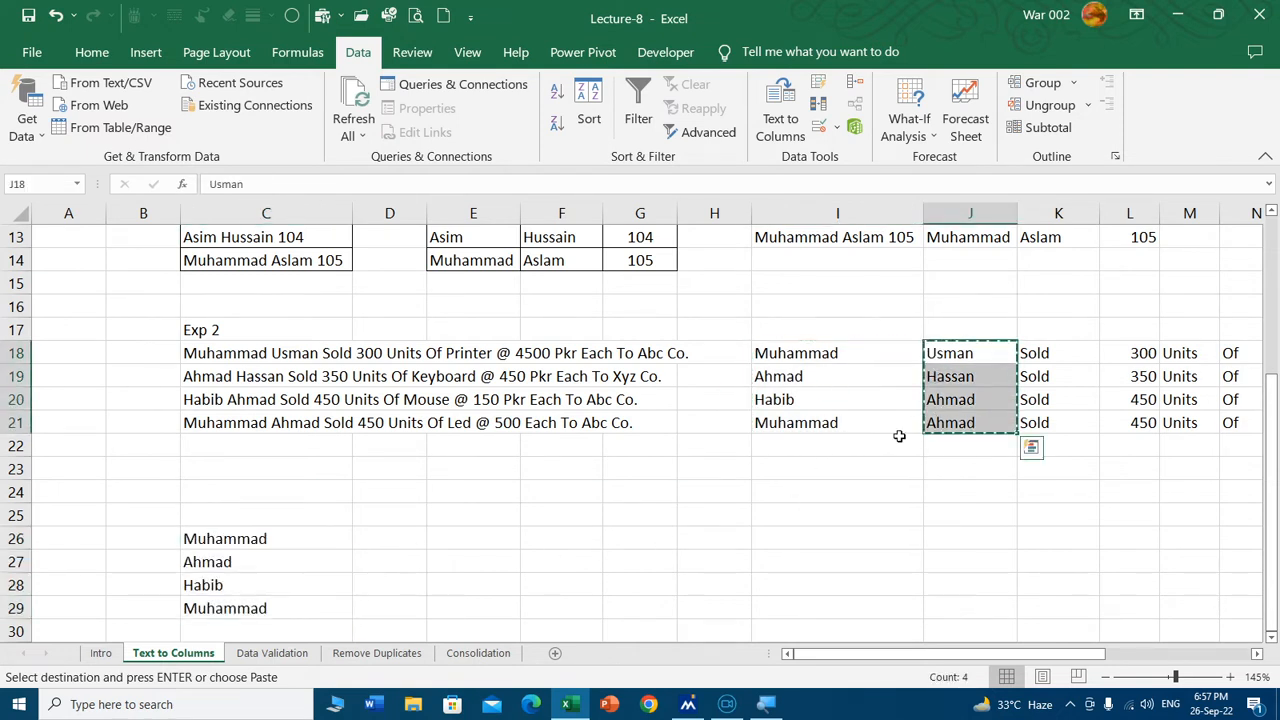
{"action": "left_click", "coordinate": [383, 541]}
{"action": "key", "text": "ctrl+v"}
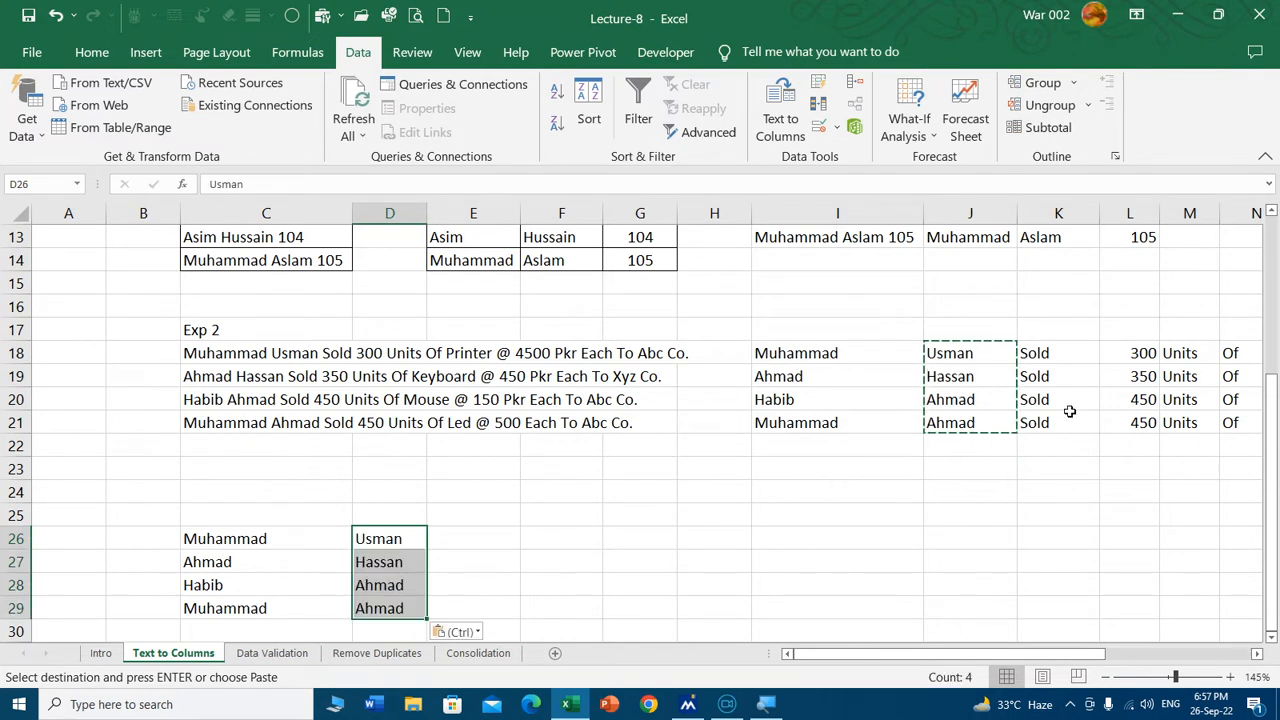
Step: Copy the unit quantities from L18:L21 into E26:E29 beside the last names
{"action": "key", "text": "Right"}
{"action": "left_click_drag", "start_coordinate": [1135, 353], "coordinate": [1124, 426]}
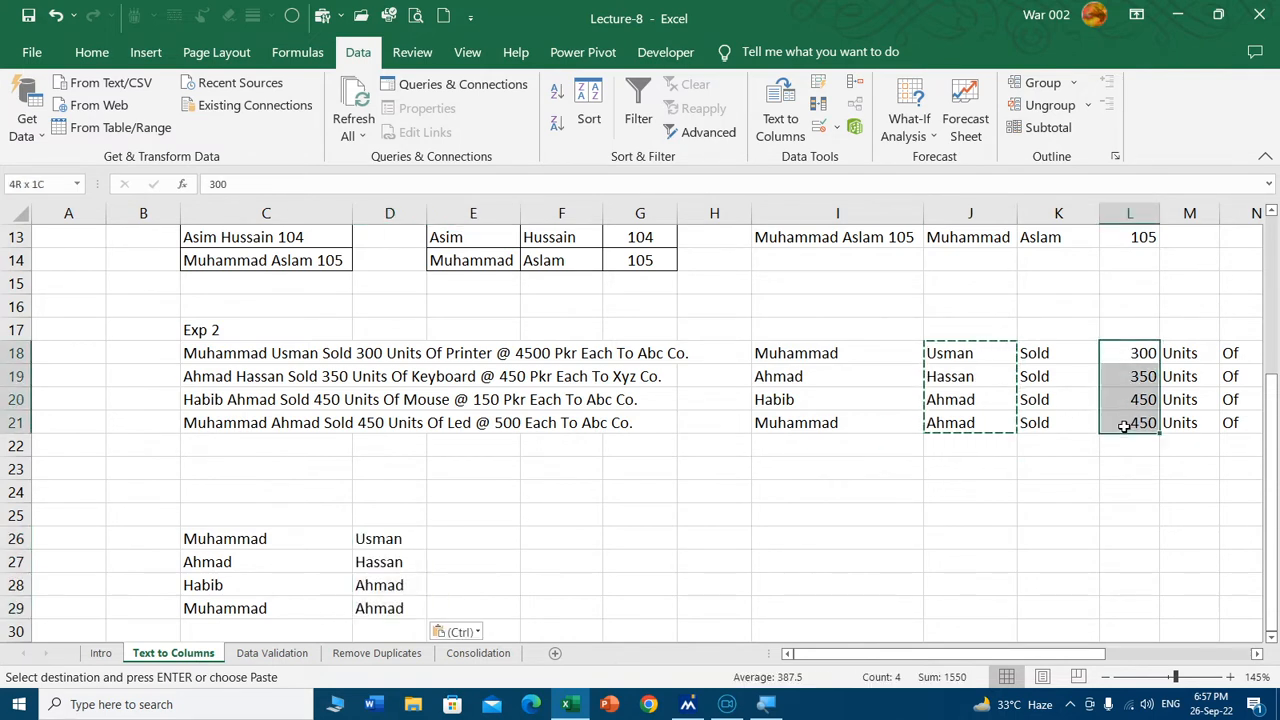
{"action": "key", "text": "ctrl+c"}
{"action": "left_click", "coordinate": [492, 538]}
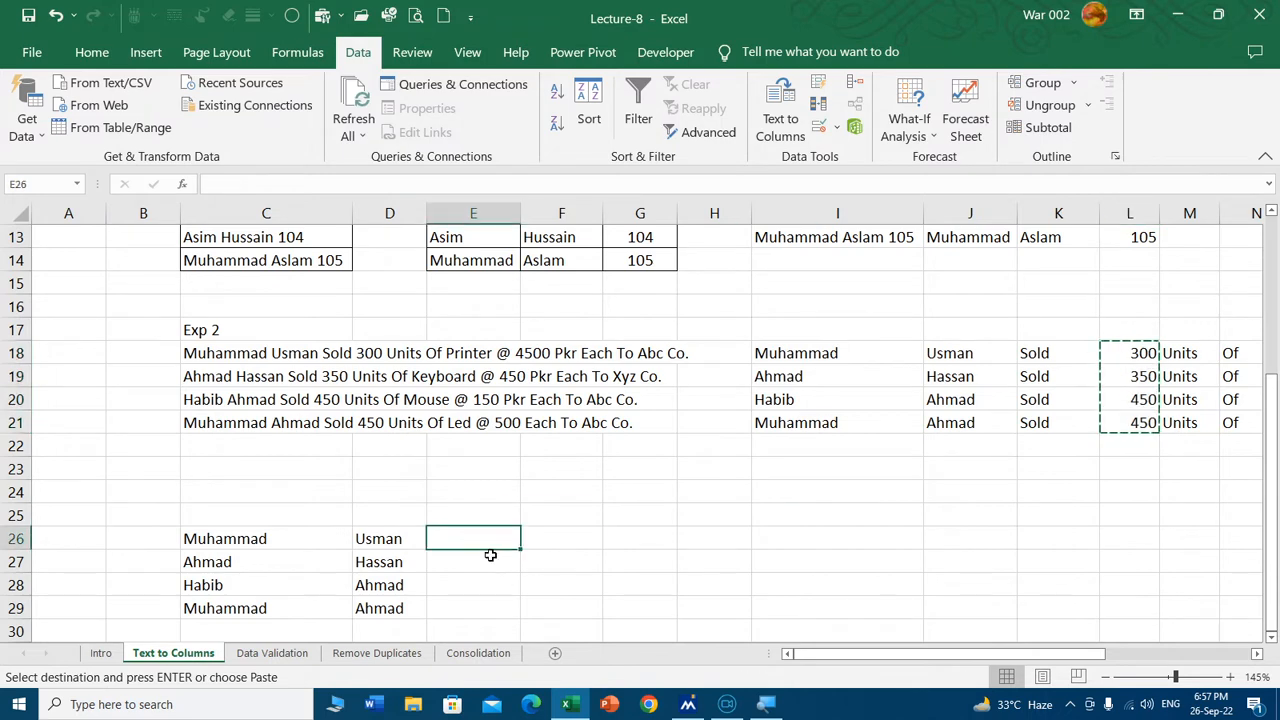
{"action": "key", "text": "ctrl+v"}
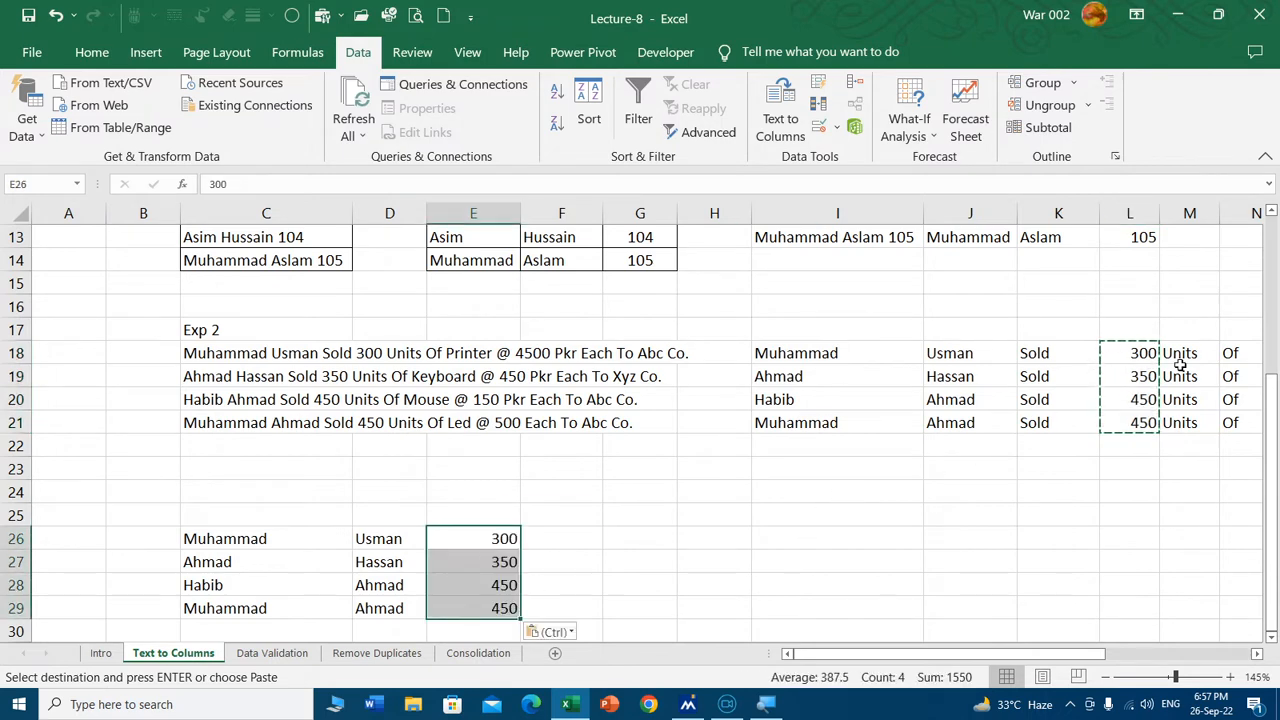
Step: Copy the product names from O18:O21 into E26:E29, replacing the quantities there
{"action": "key", "text": "Right"}
{"action": "key", "text": "Right"}
{"action": "key", "text": "Right"}
{"action": "key", "text": "Right"}
{"action": "key", "text": "Right"}
{"action": "key", "text": "Right"}
{"action": "key", "text": "Right"}
{"action": "key", "text": "Right"}
{"action": "key", "text": "Right"}
{"action": "key", "text": "Right"}
{"action": "key", "text": "Right"}
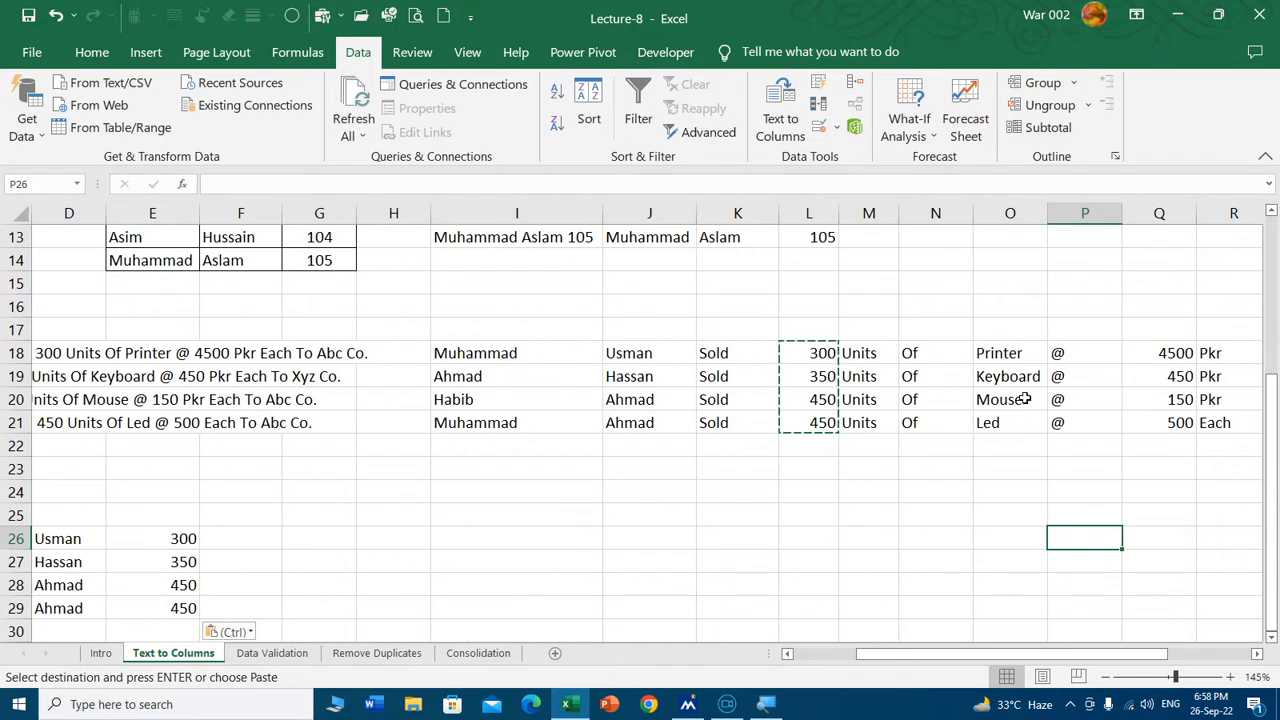
{"action": "left_click_drag", "start_coordinate": [1013, 357], "coordinate": [1000, 417]}
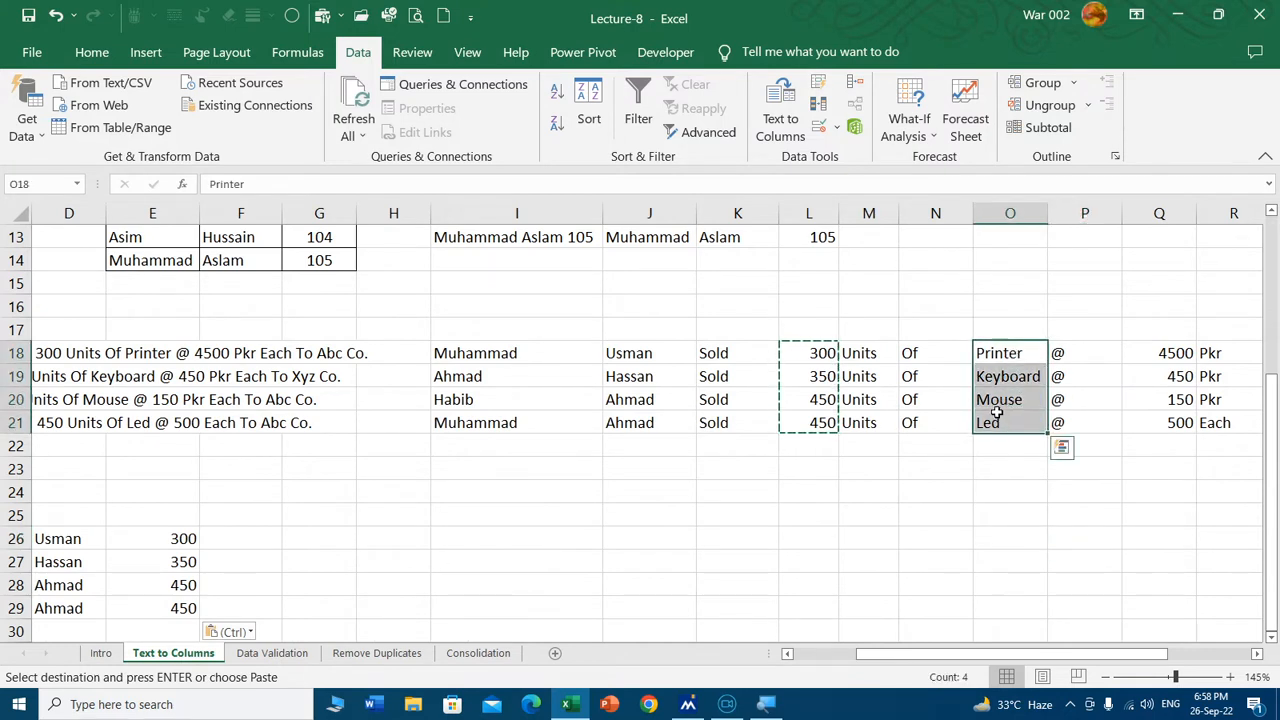
{"action": "key", "text": "ctrl+c"}
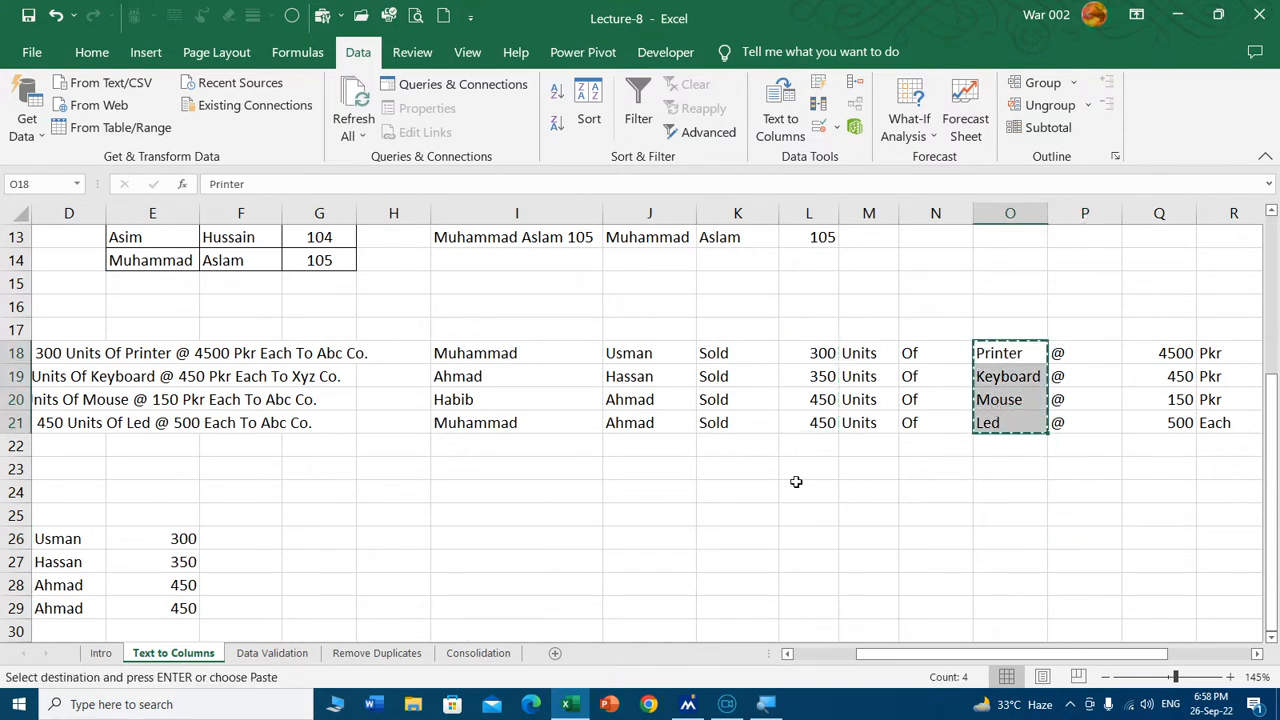
{"action": "left_click", "coordinate": [160, 541]}
{"action": "key", "text": "ctrl+v"}
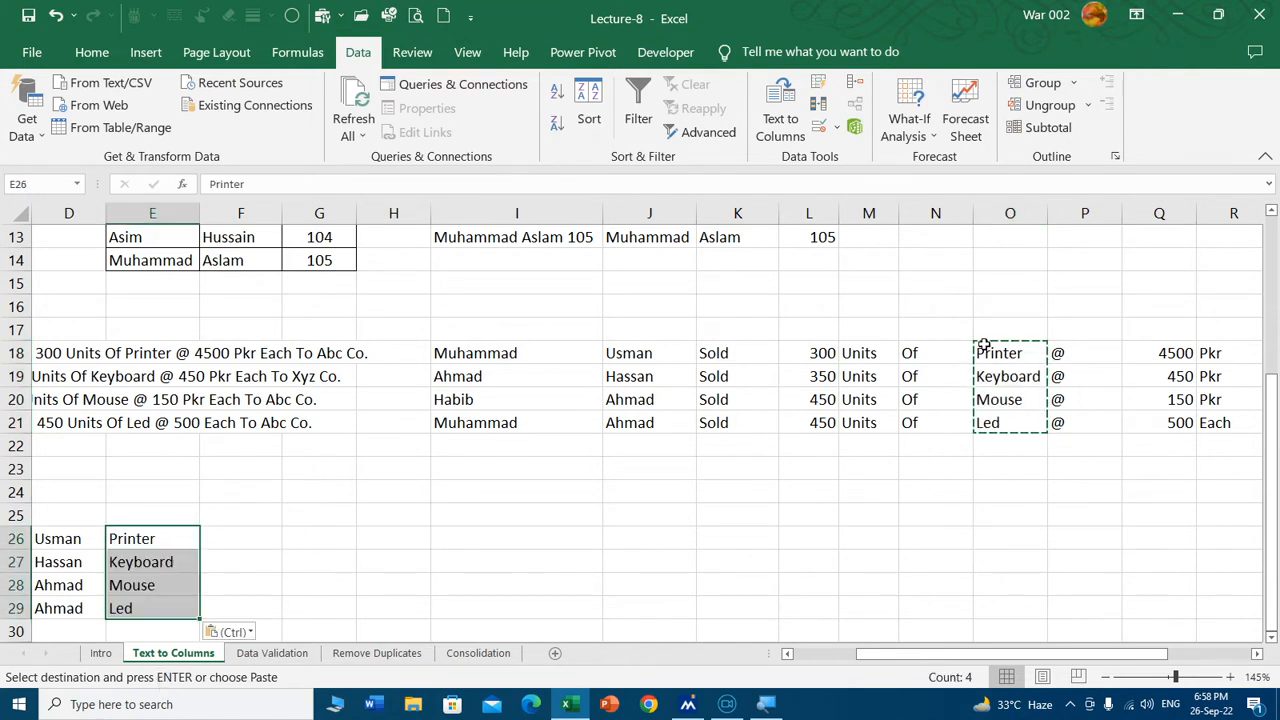
Step: Copy the unit quantities from L18:L21 to F26 and the unit prices from Q18:Q21 to G26
{"action": "left_click_drag", "start_coordinate": [825, 358], "coordinate": [813, 420]}
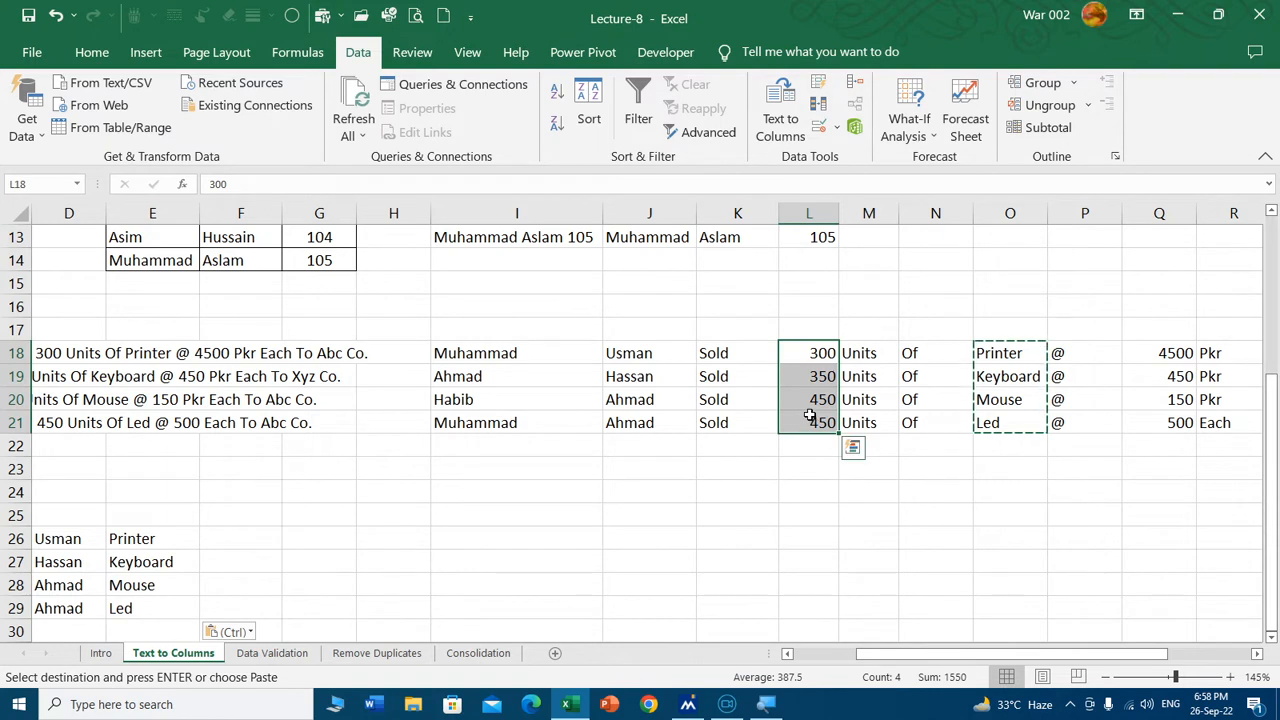
{"action": "key", "text": "ctrl+c"}
{"action": "left_click", "coordinate": [254, 542]}
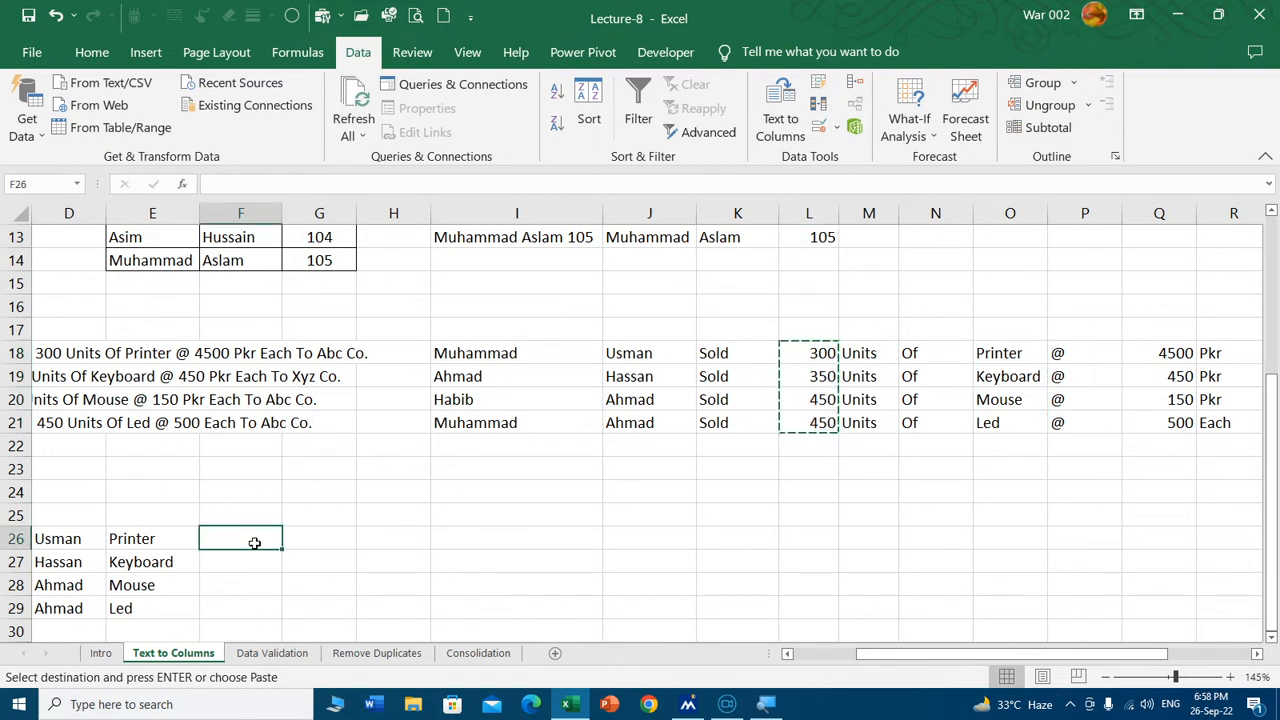
{"action": "key", "text": "ctrl+v"}
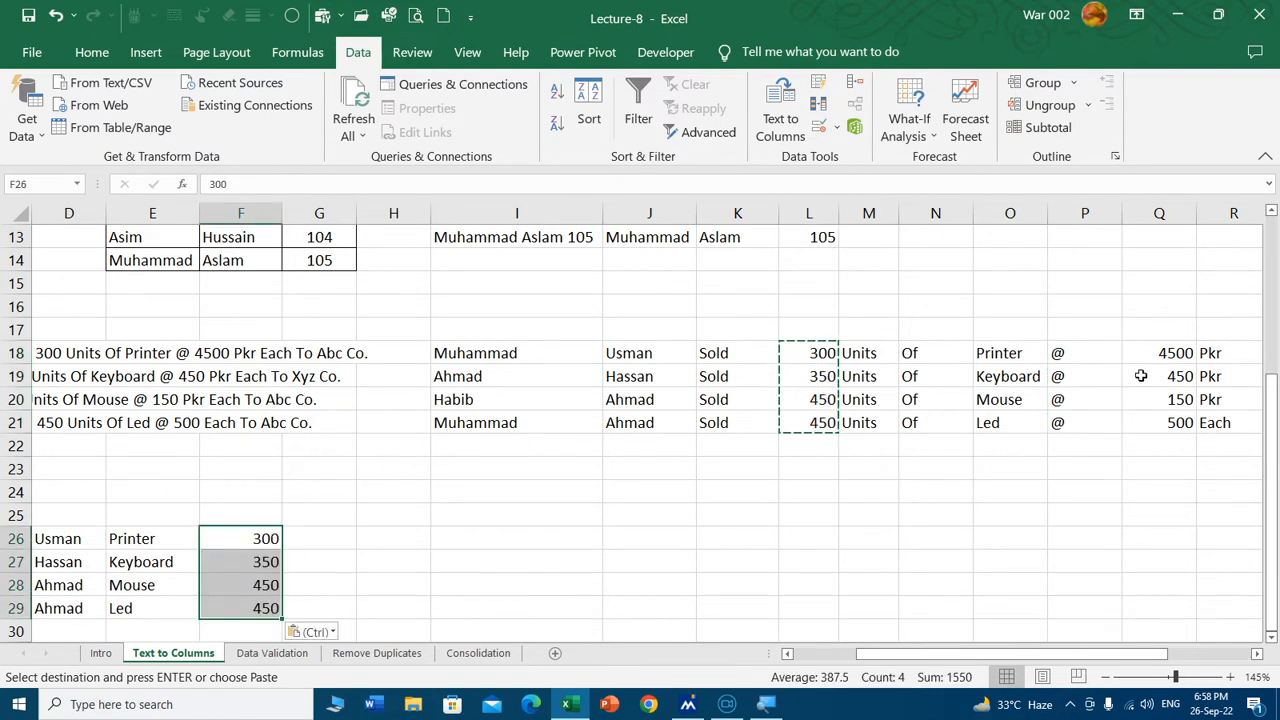
{"action": "left_click_drag", "start_coordinate": [1166, 354], "coordinate": [1157, 420]}
{"action": "key", "text": "ctrl+c"}
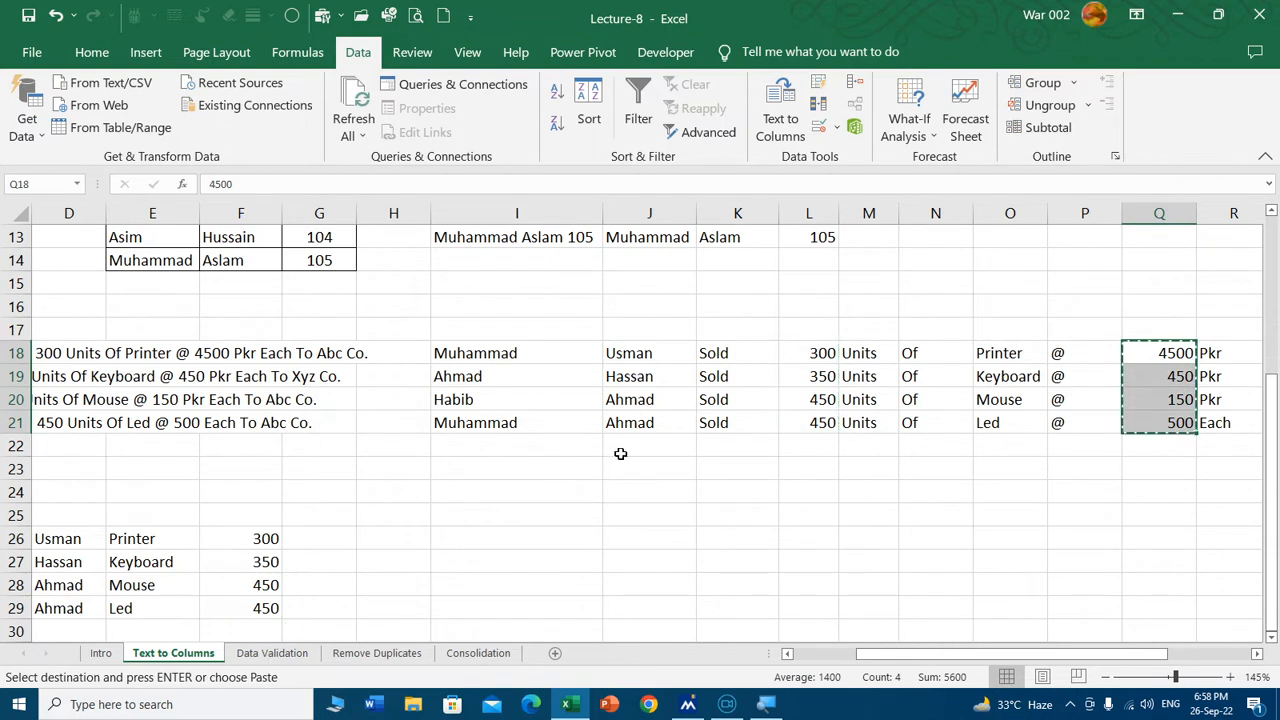
{"action": "left_click", "coordinate": [300, 546]}
{"action": "key", "text": "ctrl+v"}
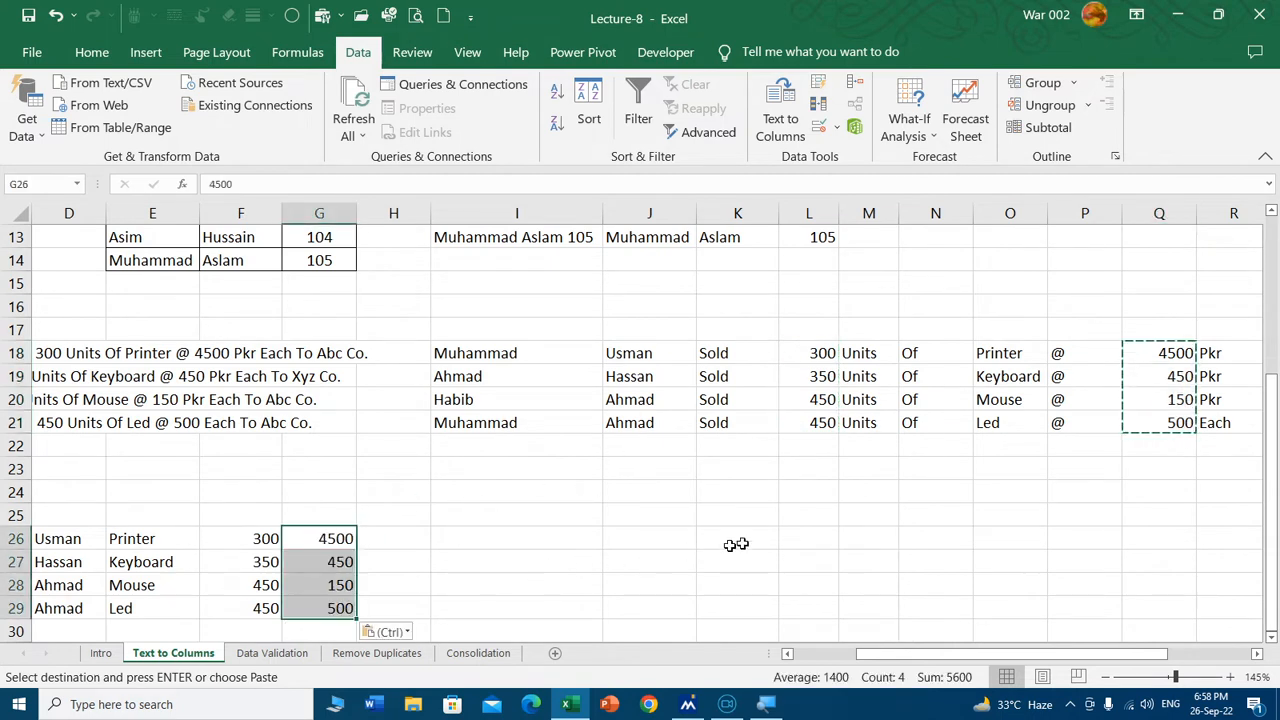
Step: Compare the rebuilt sales table in C26:G29 with the original Exp 2 sentences in C18:C21
{"action": "left_click", "coordinate": [810, 531]}
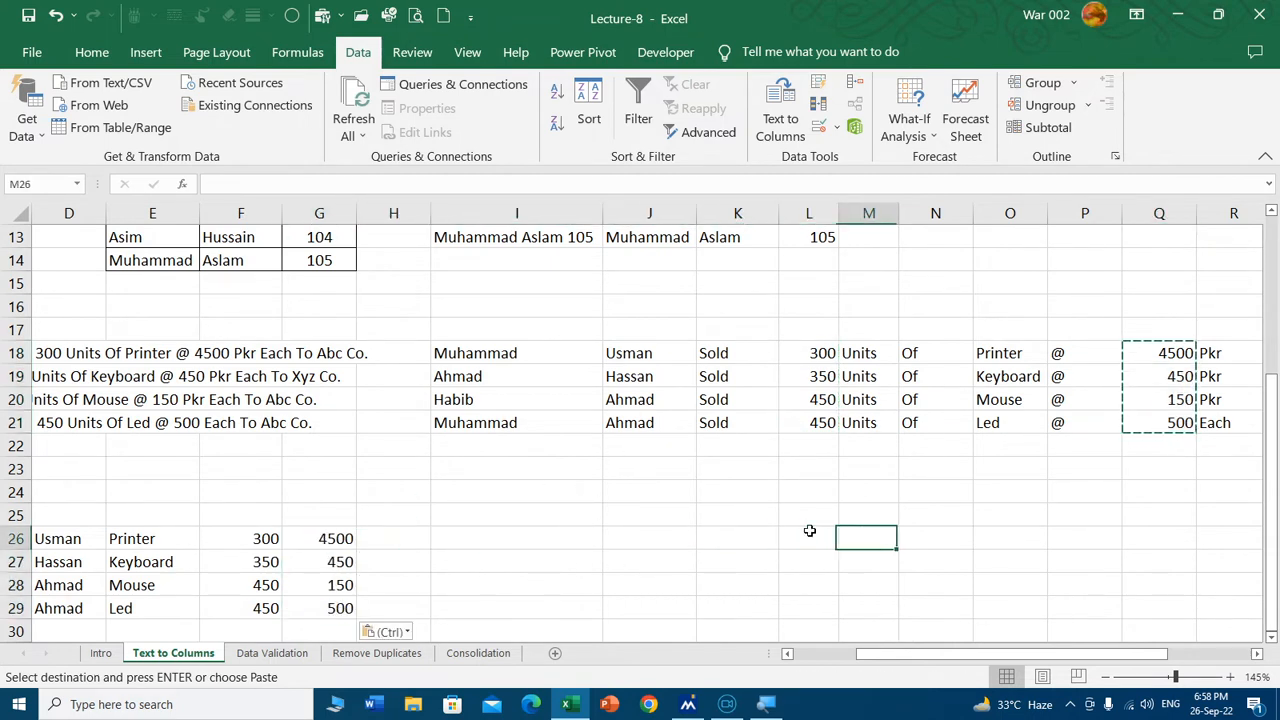
{"action": "key", "text": "Right"}
{"action": "key", "text": "Right"}
{"action": "key", "text": "Right"}
{"action": "key", "text": "Left"}
{"action": "key", "text": "Left"}
{"action": "key", "text": "Left"}
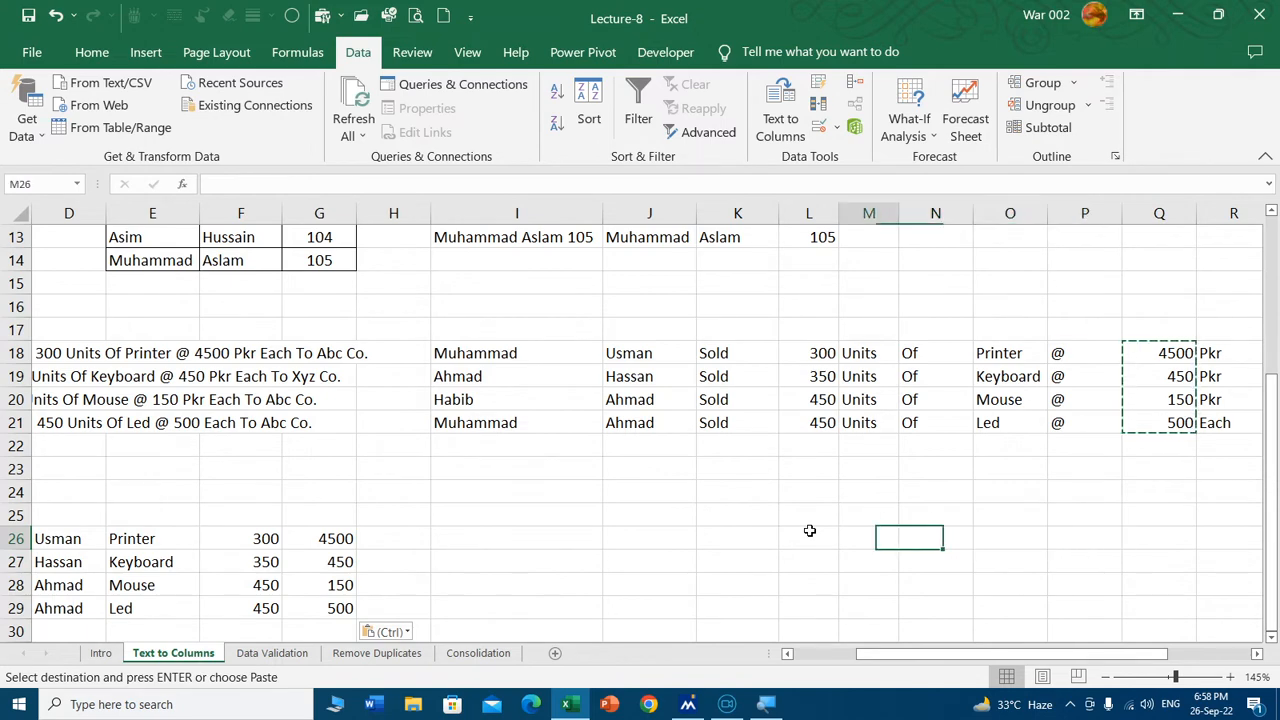
{"action": "key", "text": "Home"}
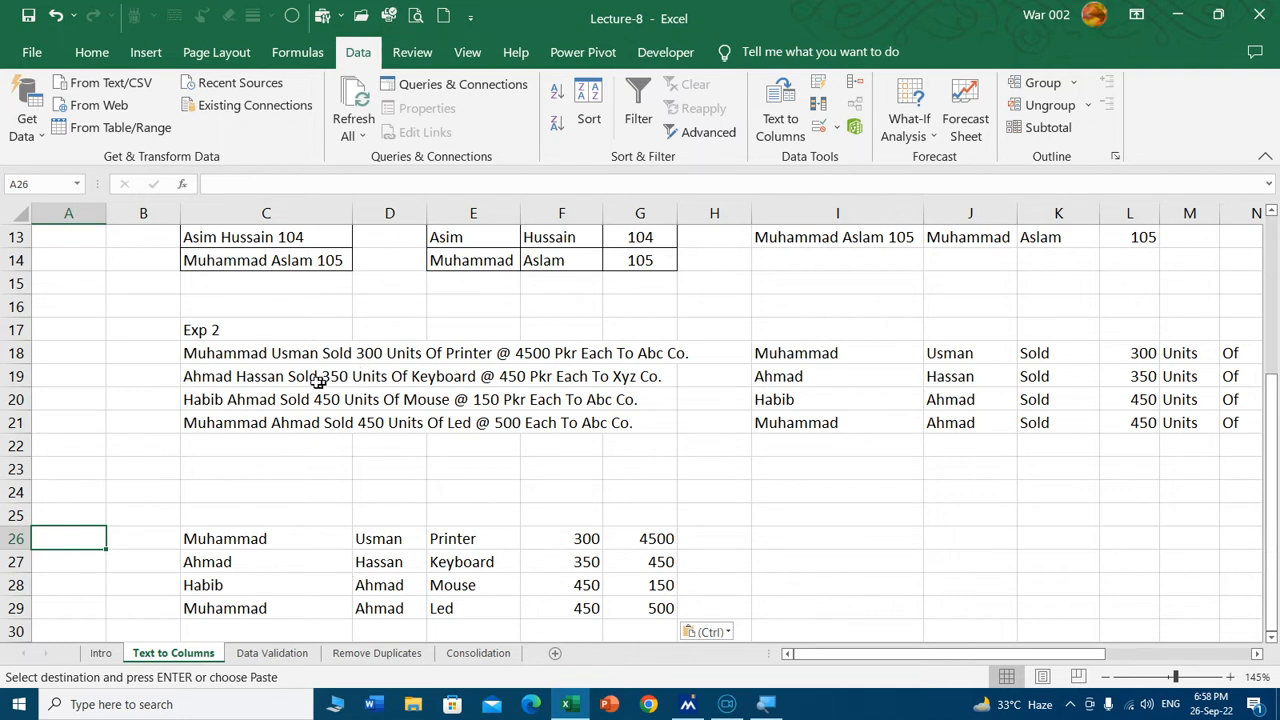
{"action": "left_click", "coordinate": [205, 353]}
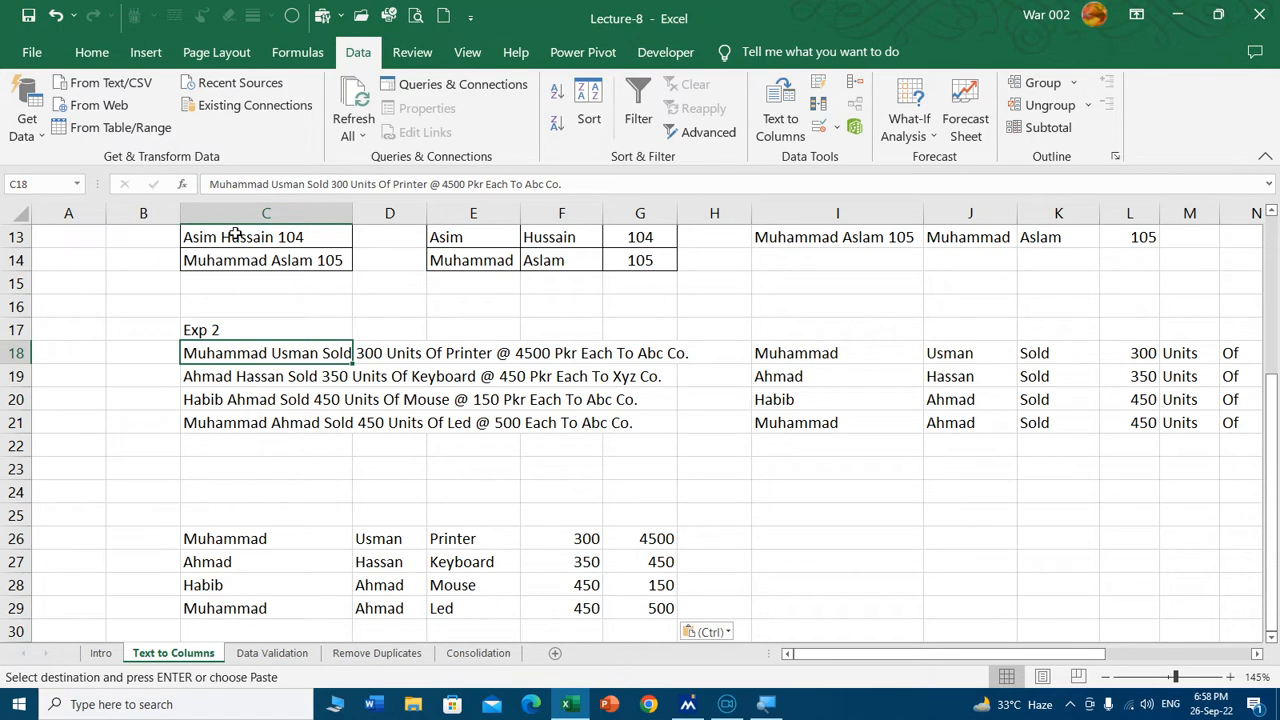
{"action": "key", "text": "Escape"}
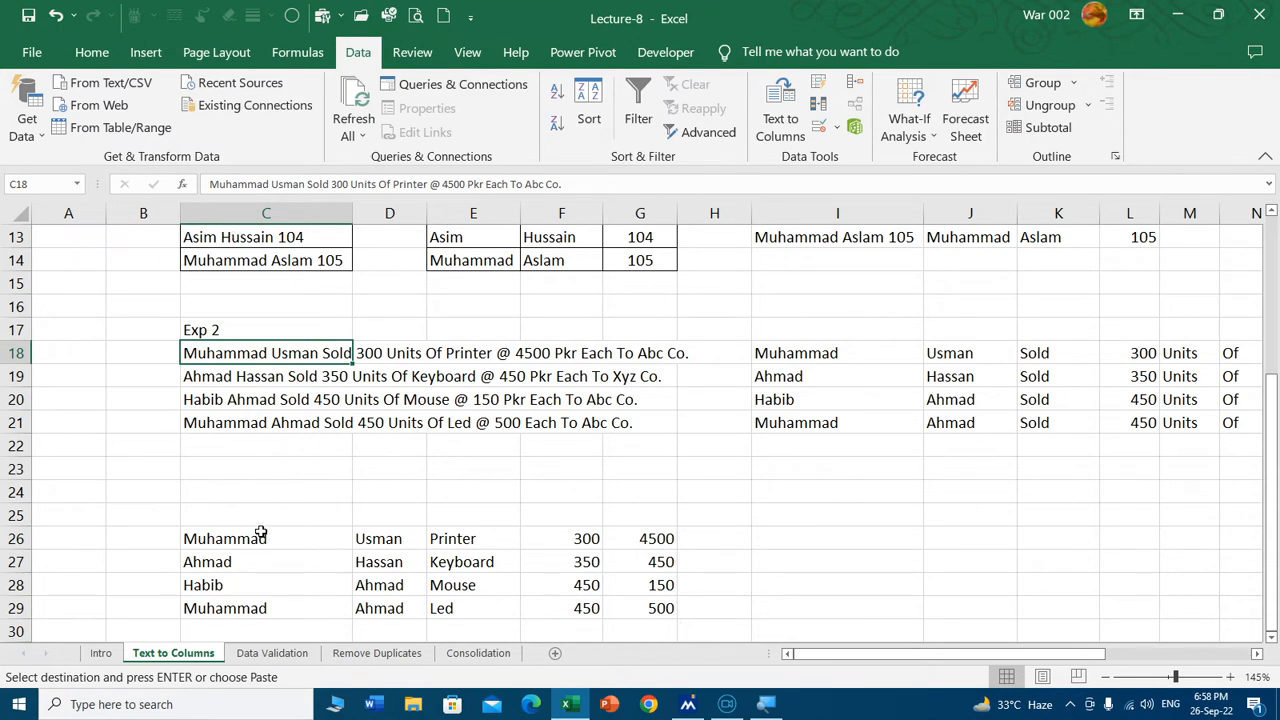
Step: Review the Exp 1 and Exp 2 results on the sheet and return to the Intro sheet
{"action": "scroll", "coordinate": [260, 533], "scroll_direction": "down", "scroll_amount": 1}
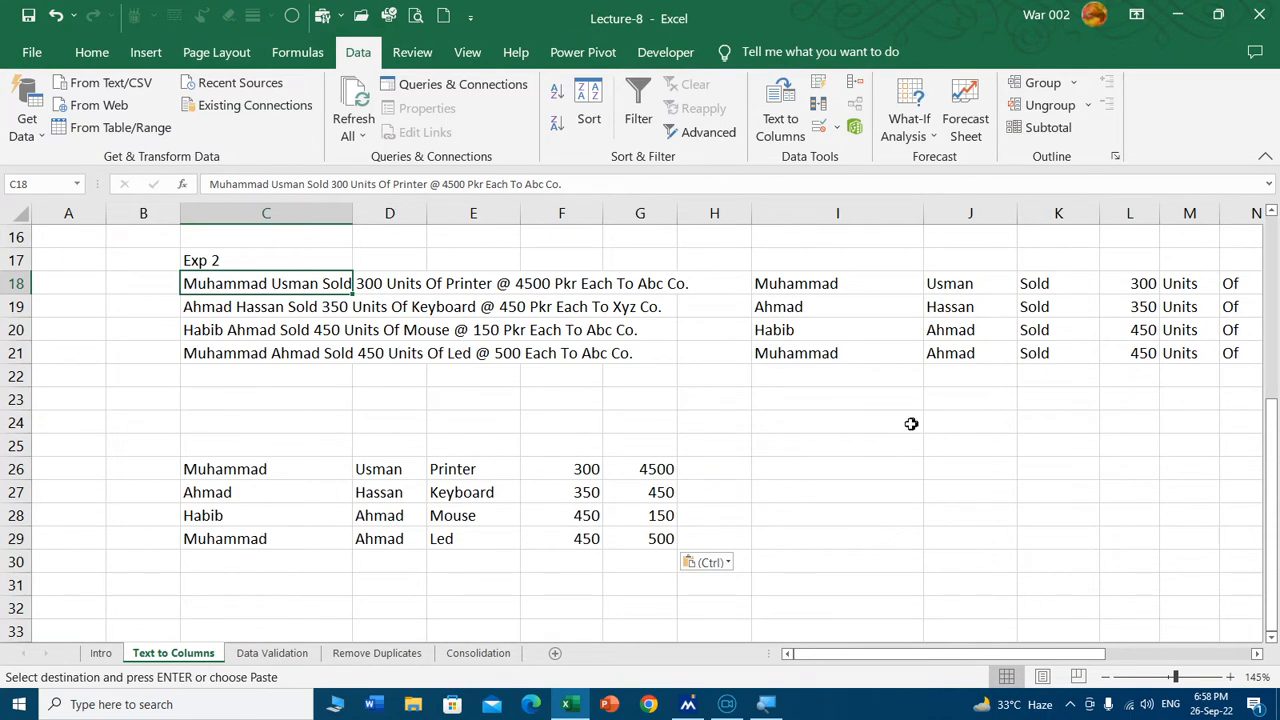
{"action": "scroll", "coordinate": [800, 428], "scroll_direction": "up", "scroll_amount": 5}
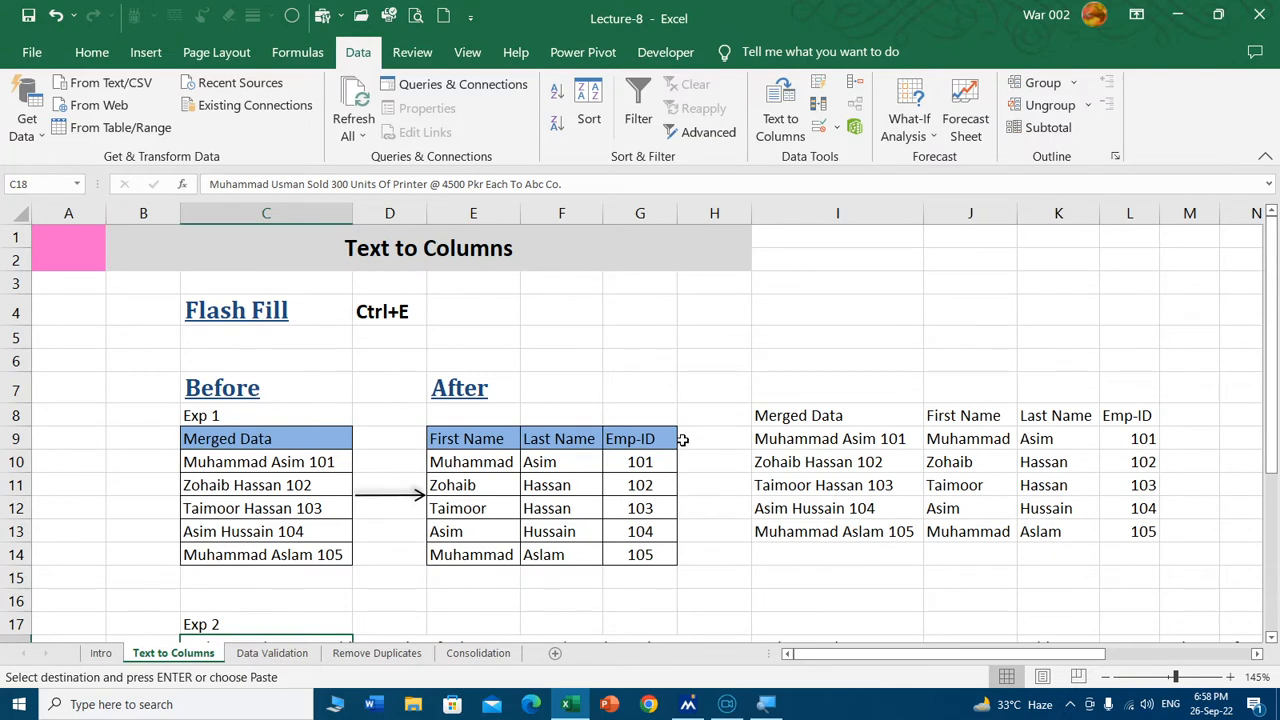
{"action": "scroll", "coordinate": [681, 440], "scroll_direction": "down", "scroll_amount": 3}
{"action": "scroll", "coordinate": [681, 440], "scroll_direction": "up", "scroll_amount": 1}
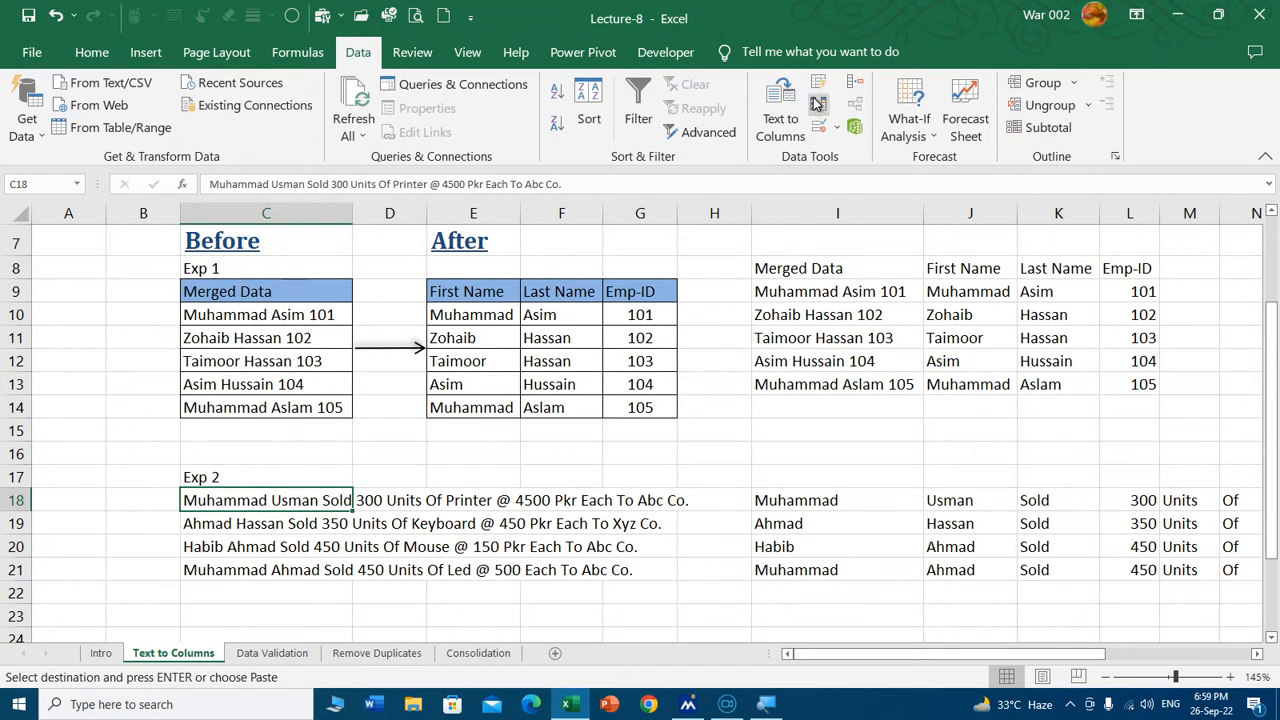
{"action": "left_click", "coordinate": [101, 653]}
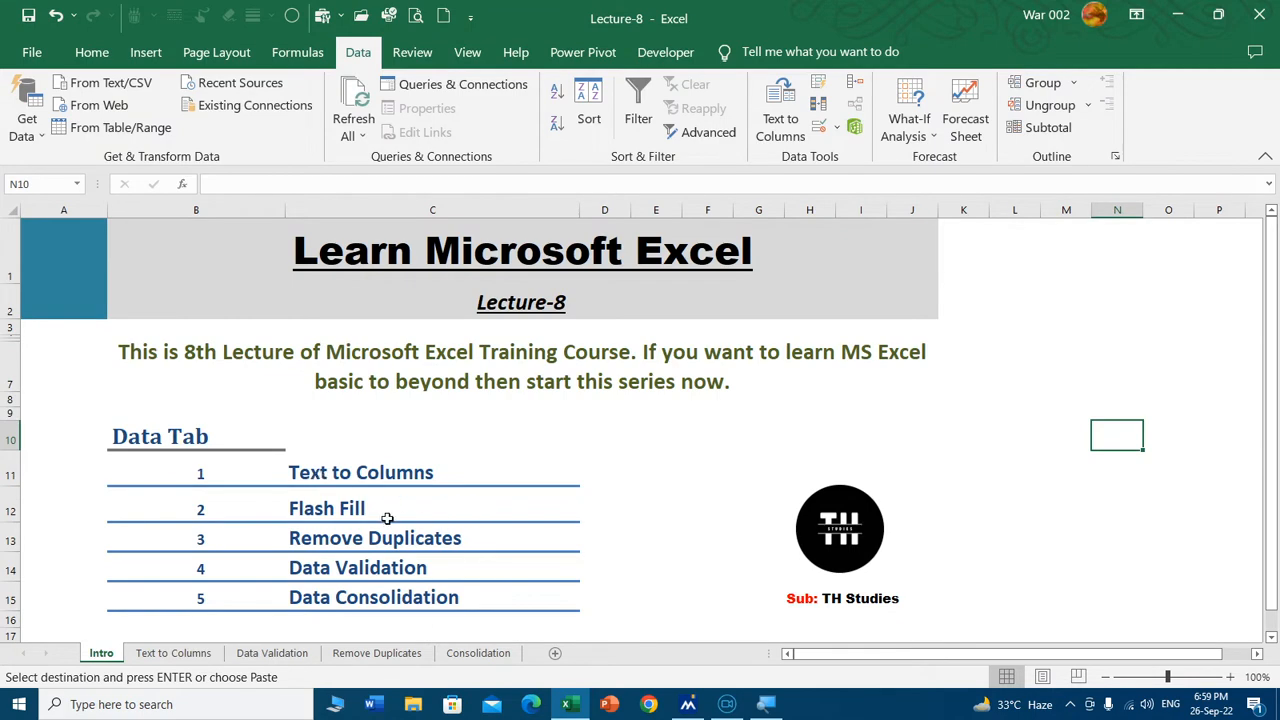
Step: On the Remove Duplicates sheet, highlight the duplicate values in B6:C17 with Light Red Fill with Dark Red Text
{"action": "left_click", "coordinate": [377, 653]}
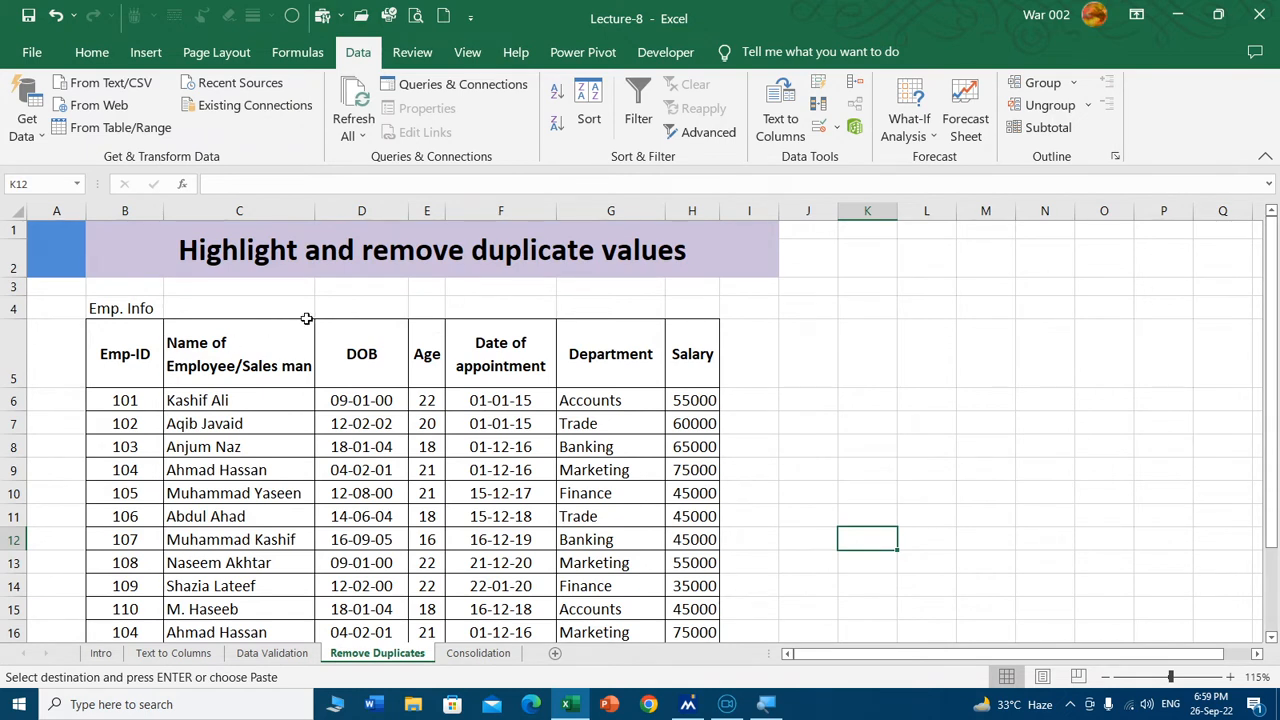
{"action": "scroll", "coordinate": [269, 341], "scroll_direction": "down", "scroll_amount": 1}
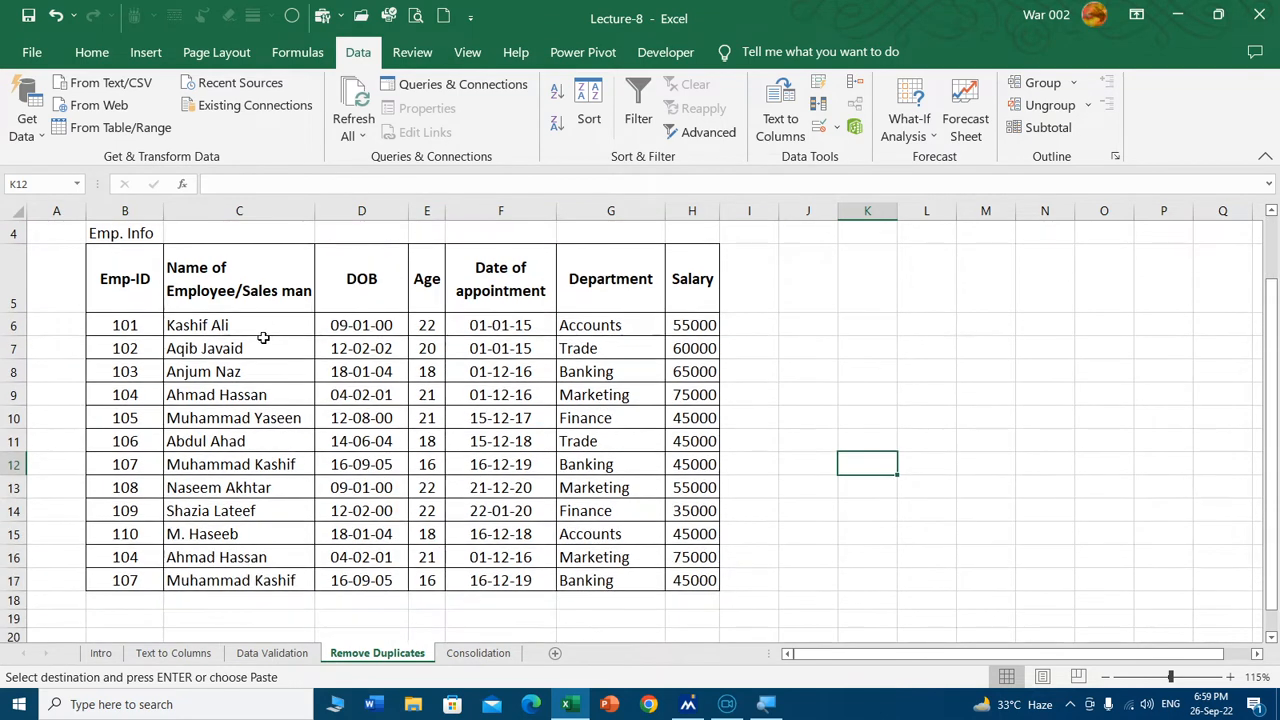
{"action": "scroll", "coordinate": [360, 394], "scroll_direction": "up", "scroll_amount": 1}
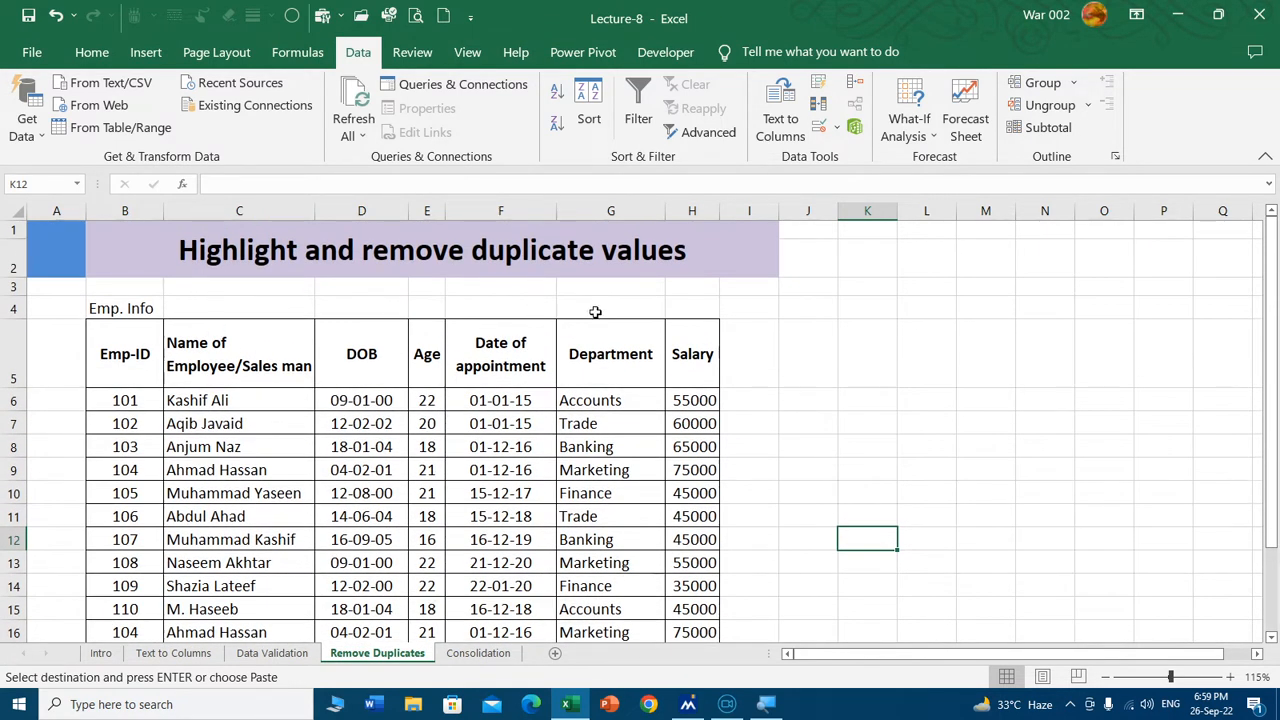
{"action": "scroll", "coordinate": [49, 306], "scroll_direction": "down", "scroll_amount": 1}
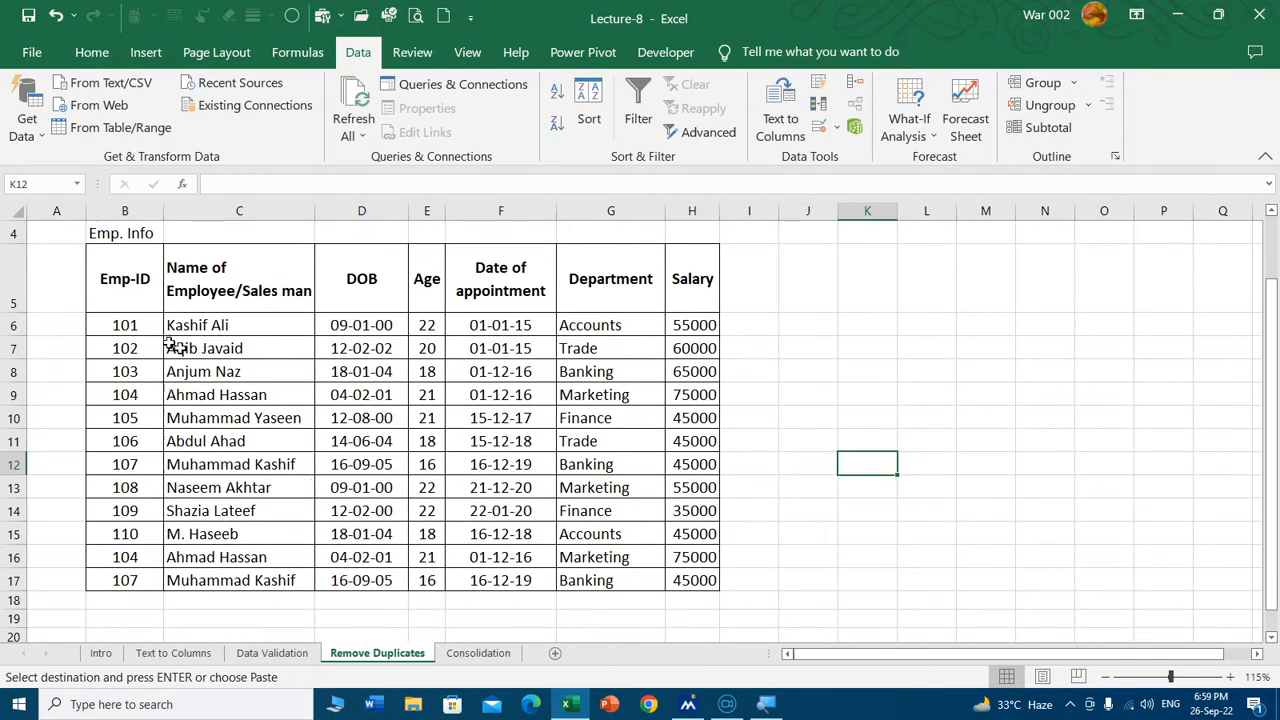
{"action": "left_click_drag", "start_coordinate": [122, 324], "coordinate": [277, 578]}
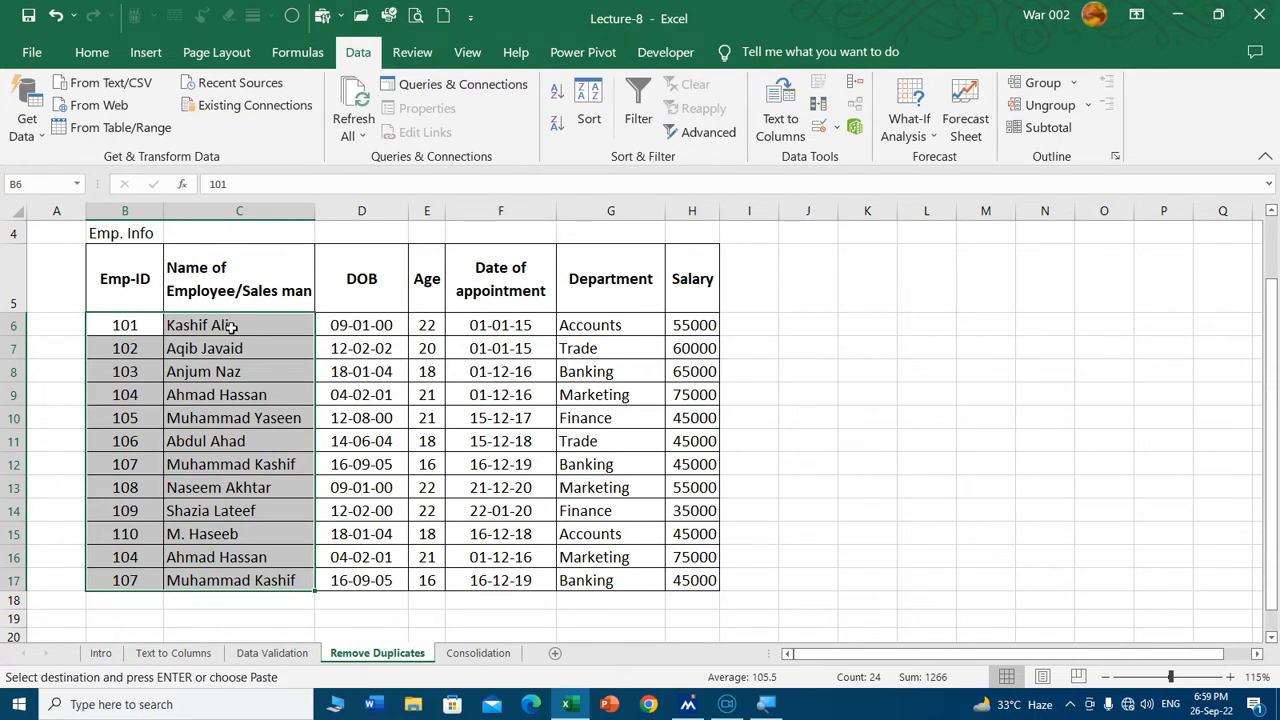
{"action": "left_click", "coordinate": [91, 52]}
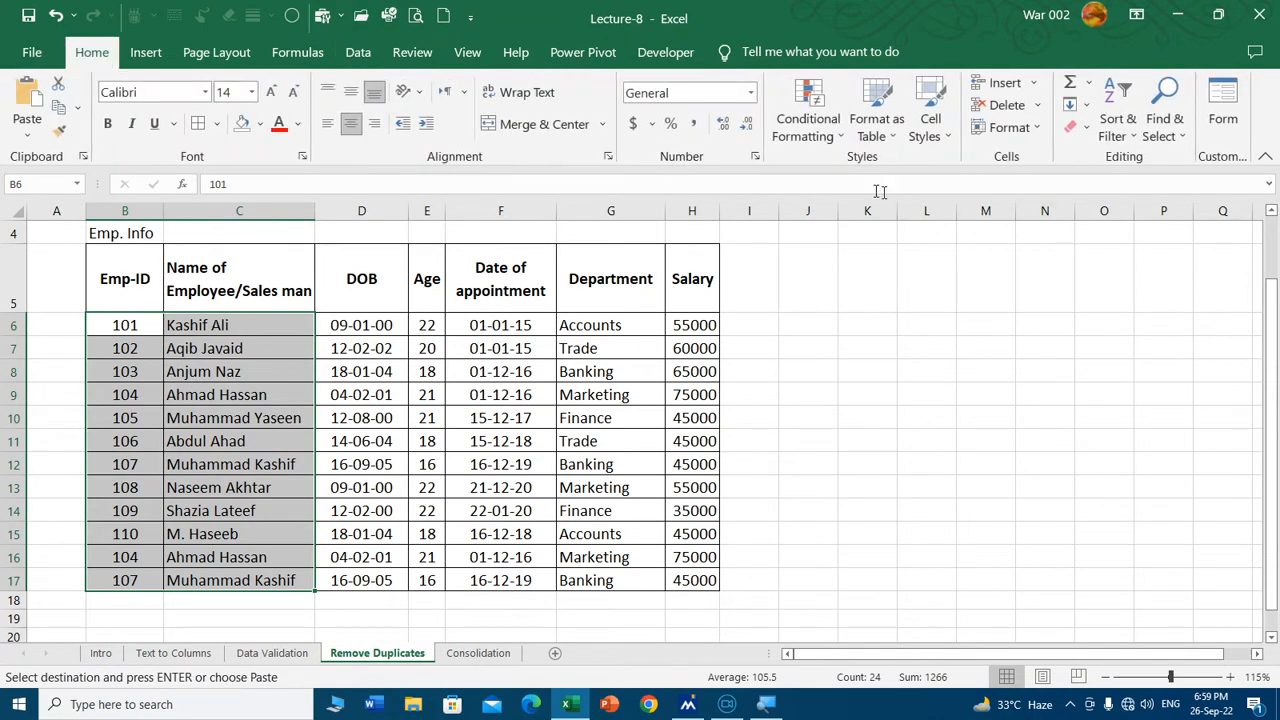
{"action": "left_click", "coordinate": [808, 125]}
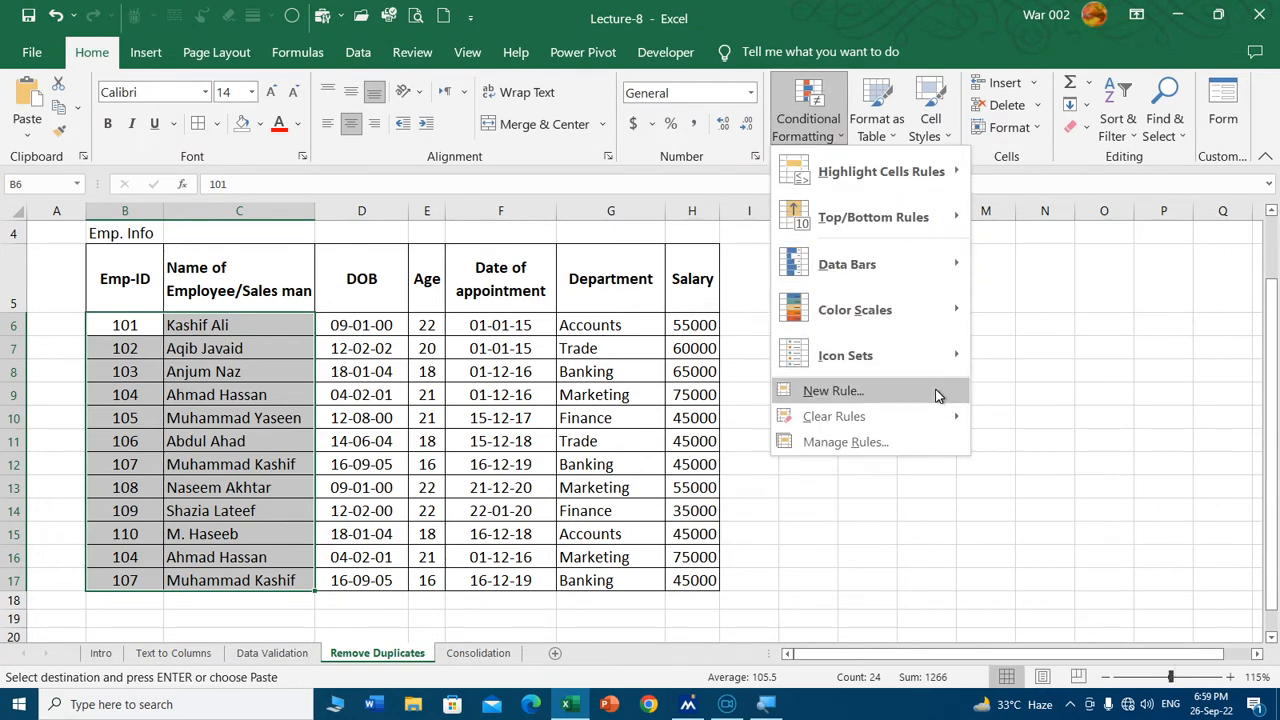
{"action": "mouse_move", "coordinate": [950, 176]}
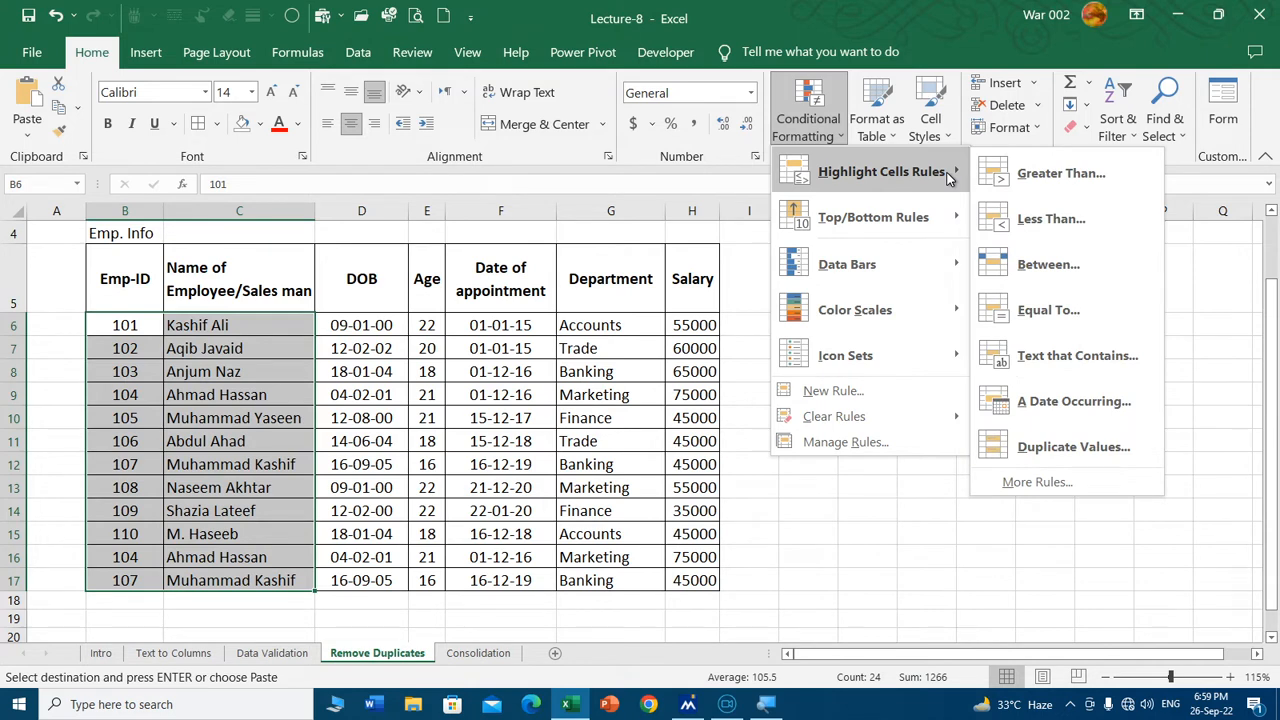
{"action": "left_click", "coordinate": [1065, 447]}
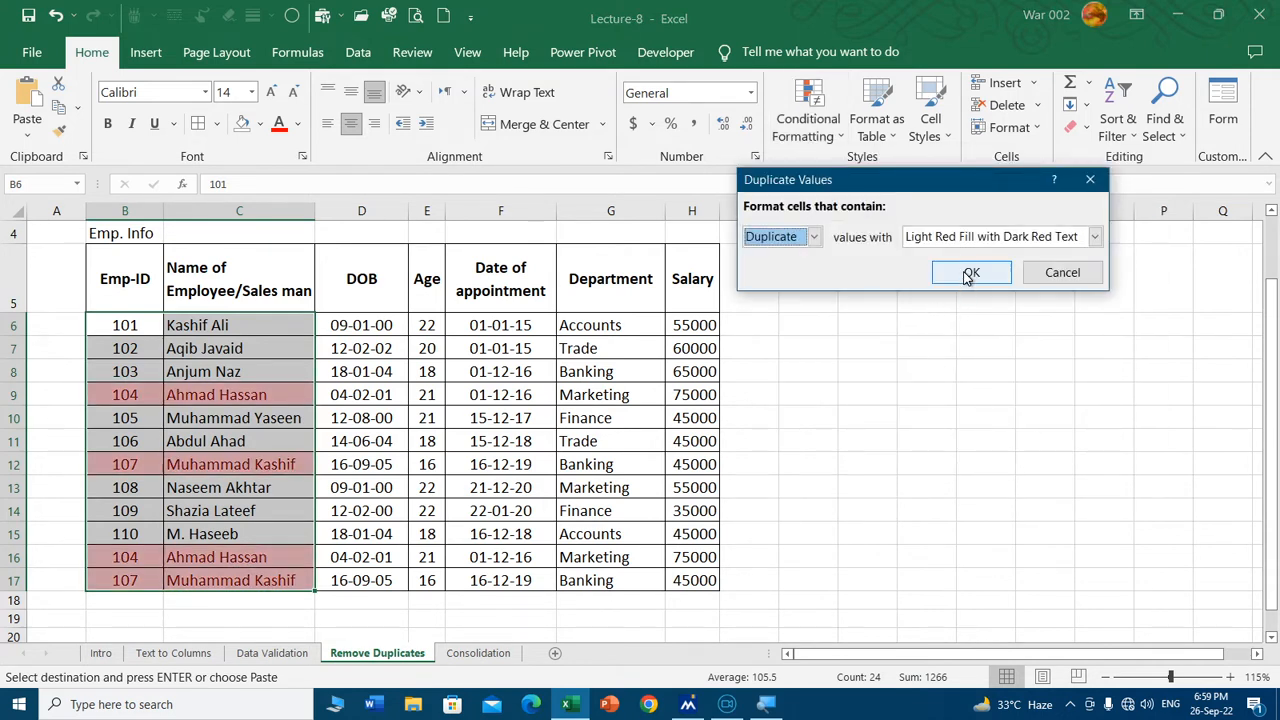
{"action": "left_click", "coordinate": [970, 273]}
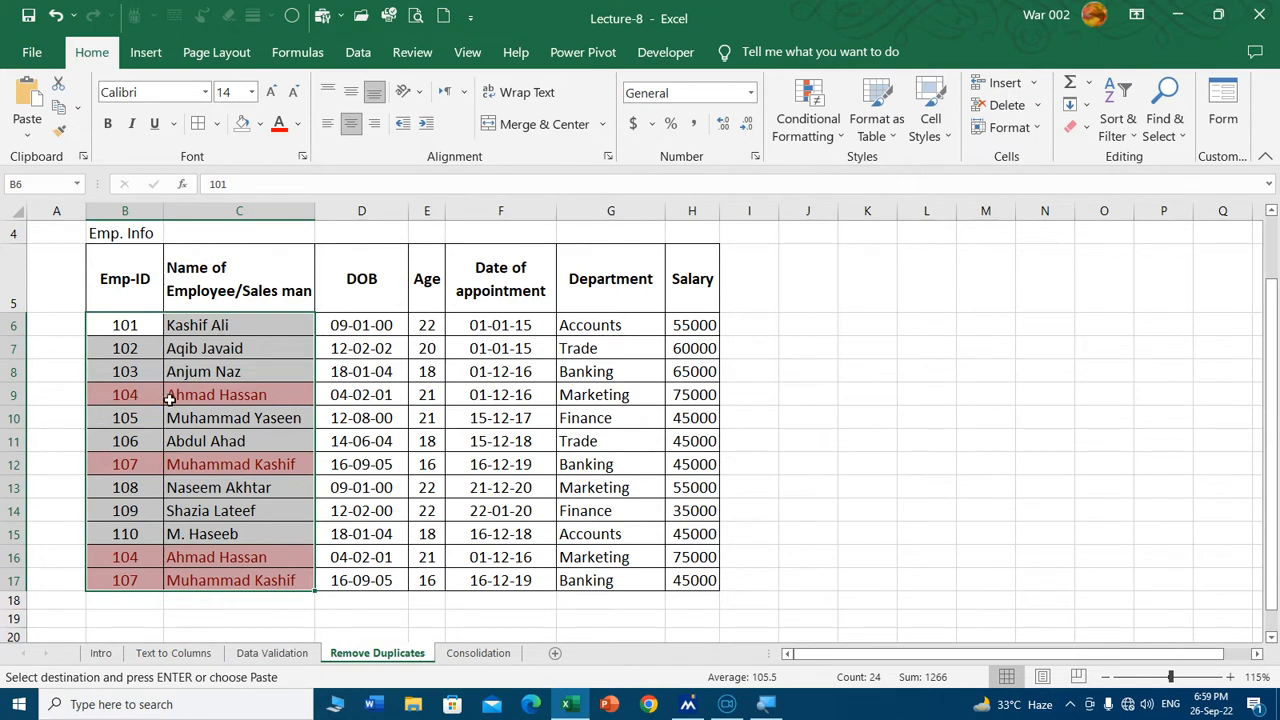
Step: Examine the highlighted duplicate records in the employee table, including rows 16 and 17
{"action": "left_click", "coordinate": [133, 395]}
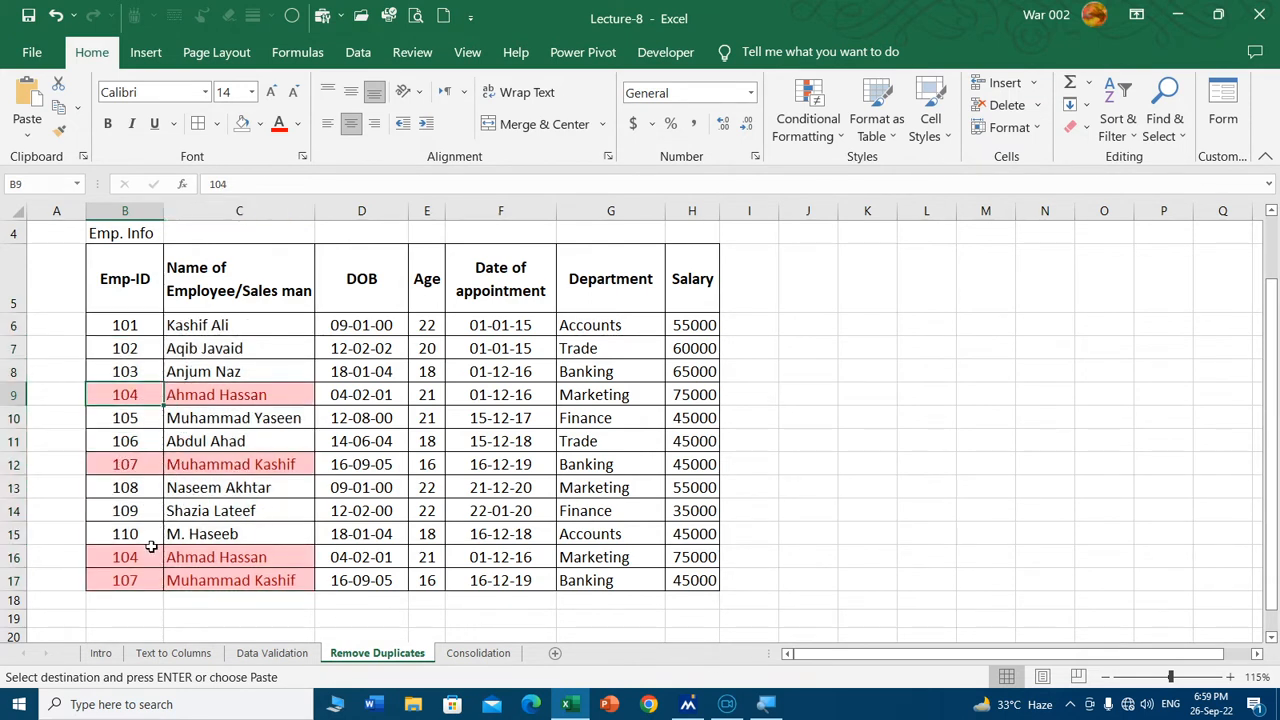
{"action": "left_click", "coordinate": [13, 557]}
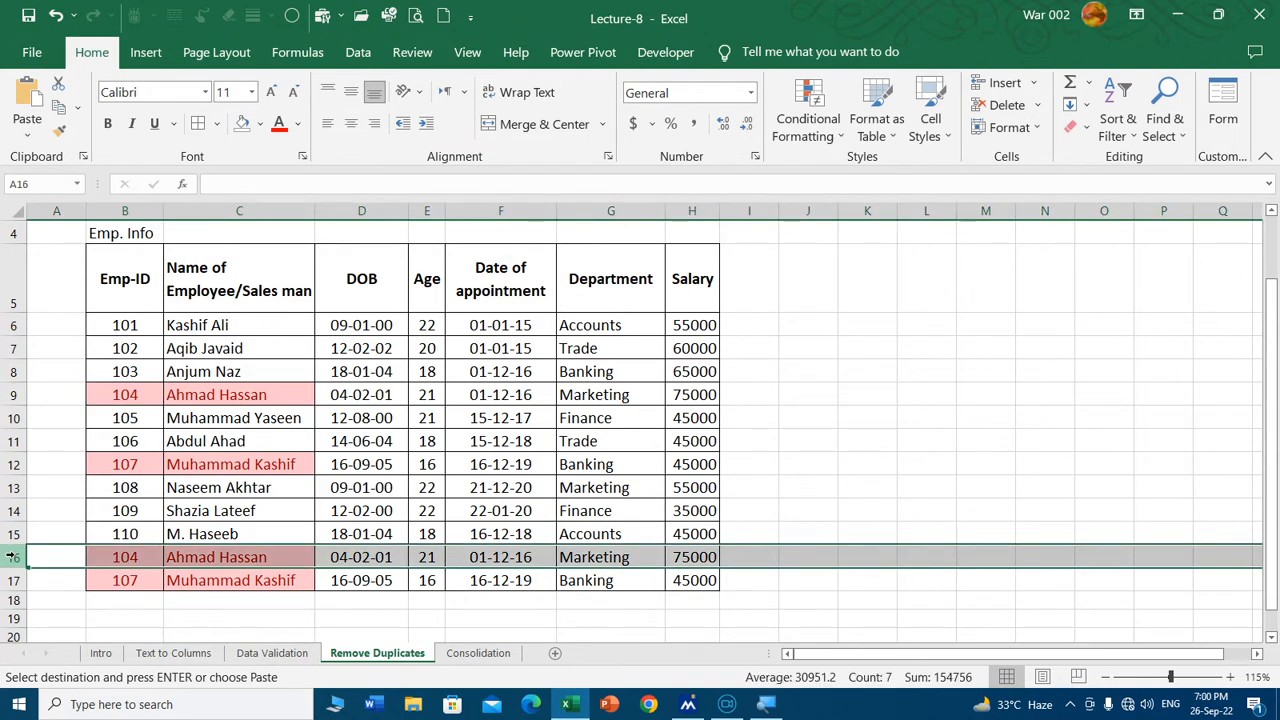
{"action": "left_click", "coordinate": [6, 580]}
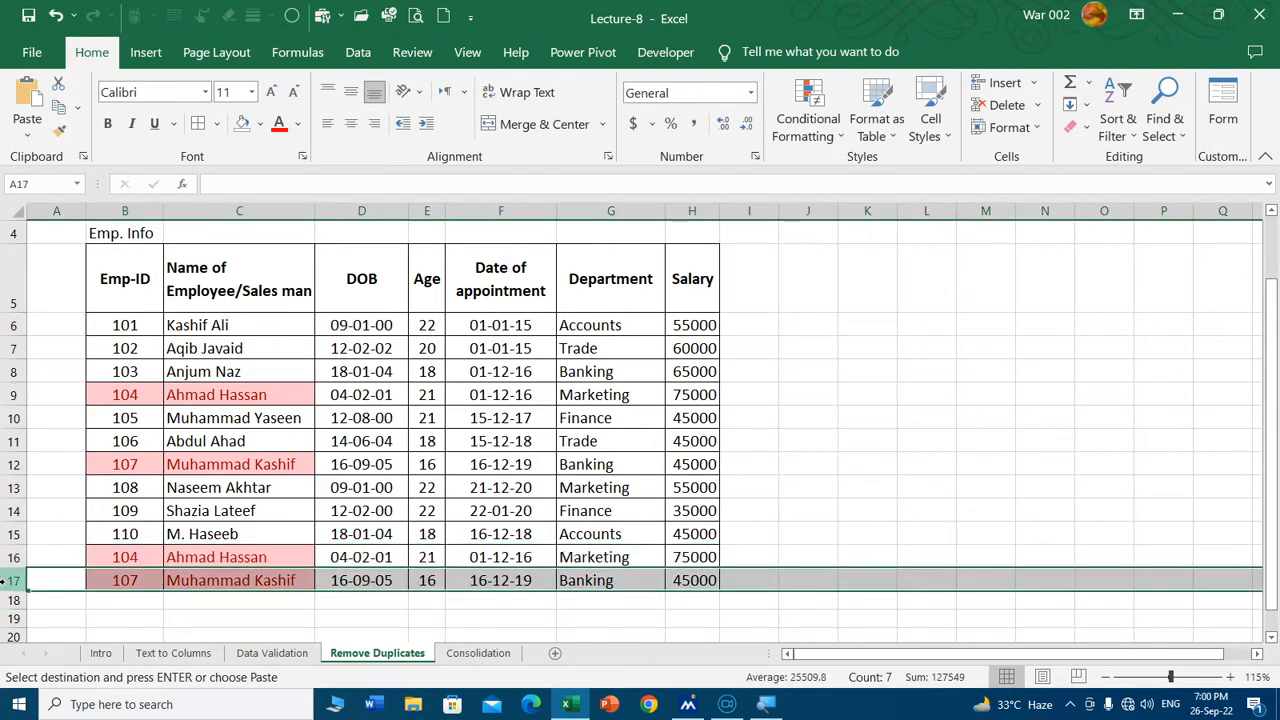
{"action": "left_click", "coordinate": [252, 482]}
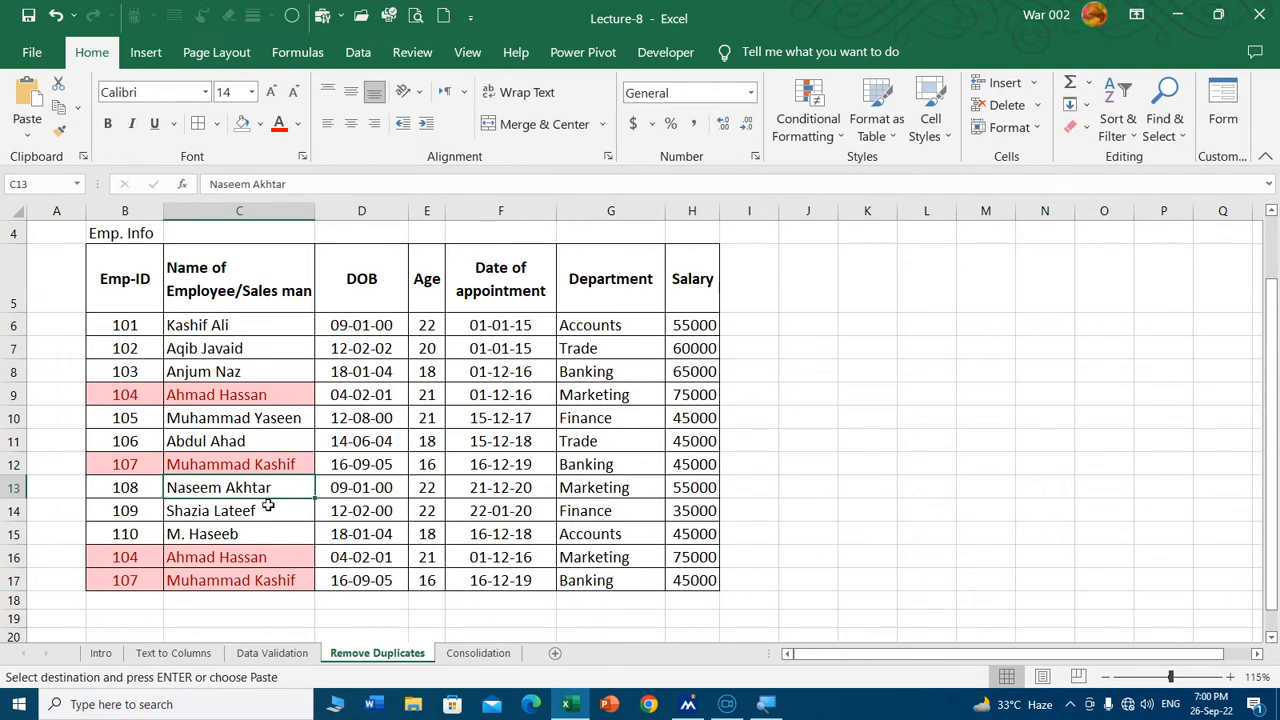
Step: Remove duplicate rows from the employee table, matching on the Emp-ID column only
{"action": "left_click", "coordinate": [130, 377]}
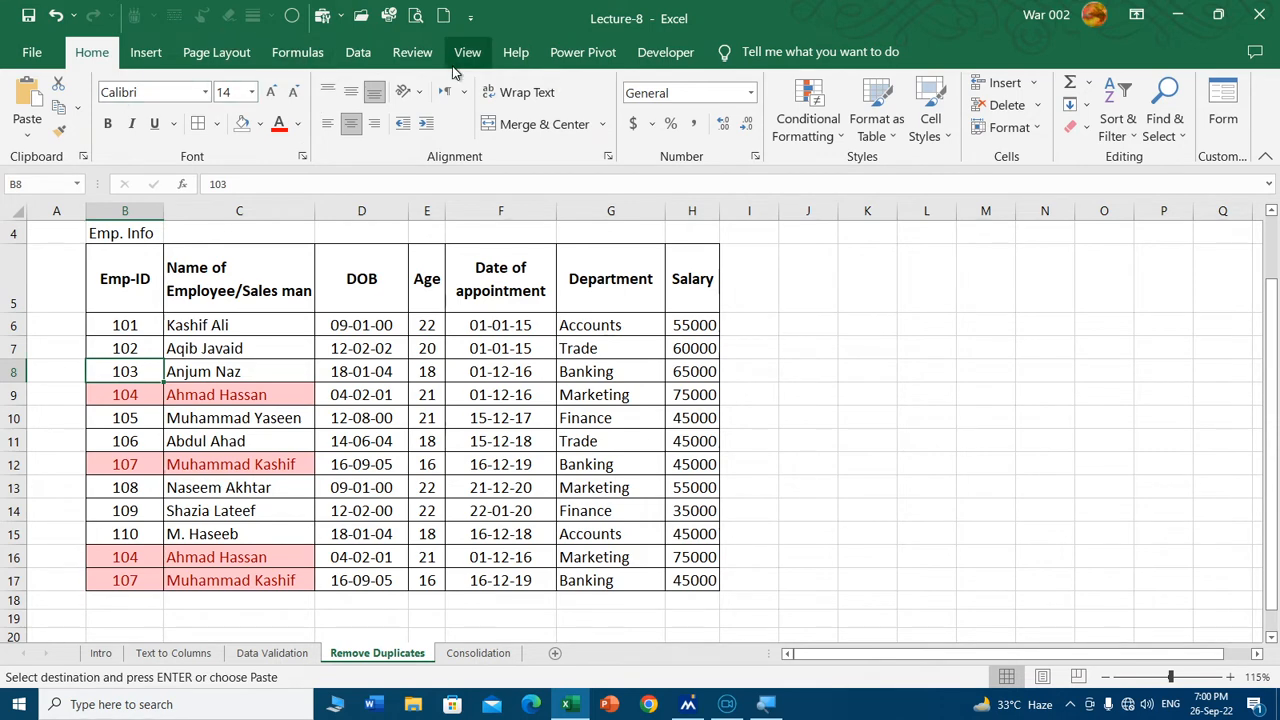
{"action": "left_click", "coordinate": [358, 52]}
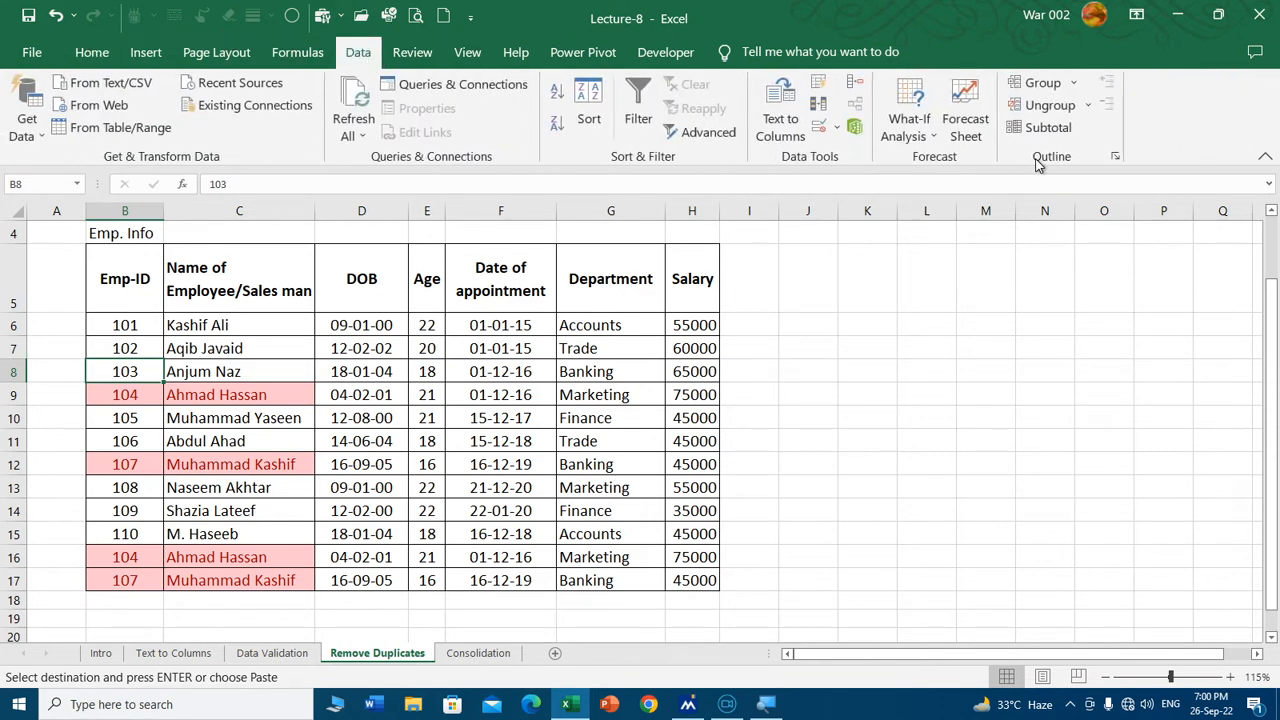
{"action": "left_click", "coordinate": [818, 106]}
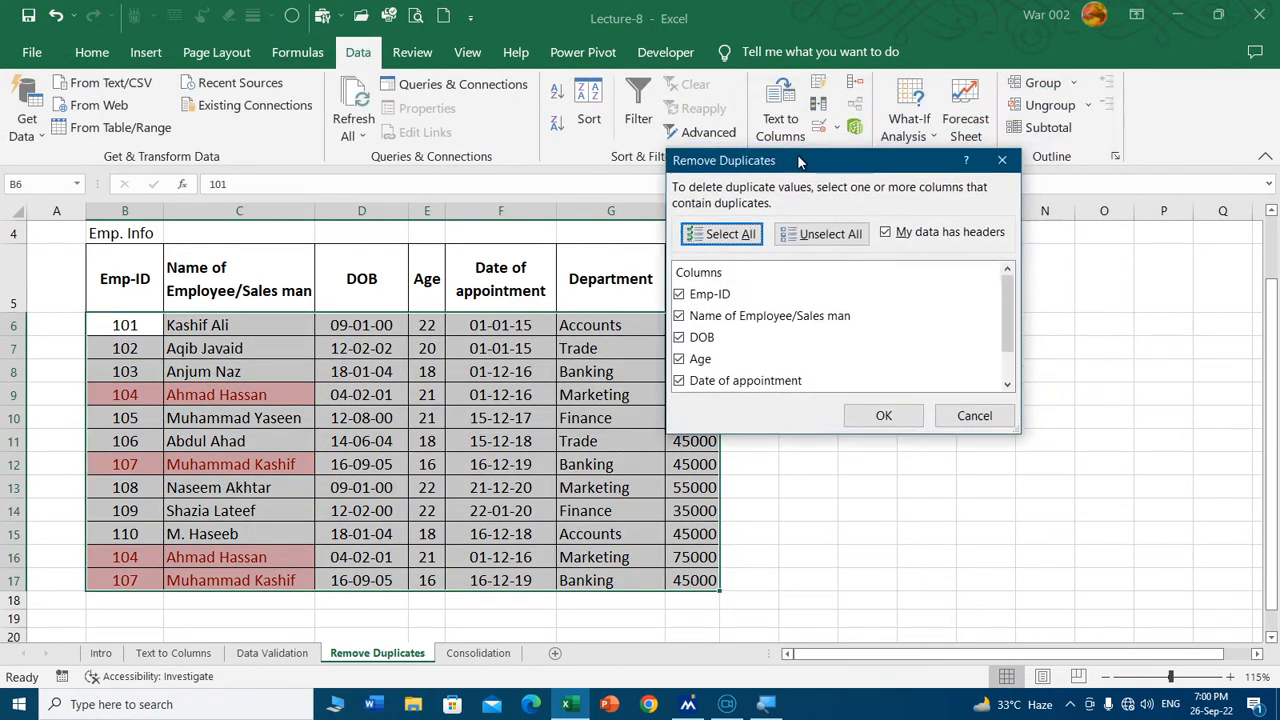
{"action": "left_click_drag", "start_coordinate": [799, 162], "coordinate": [782, 178]}
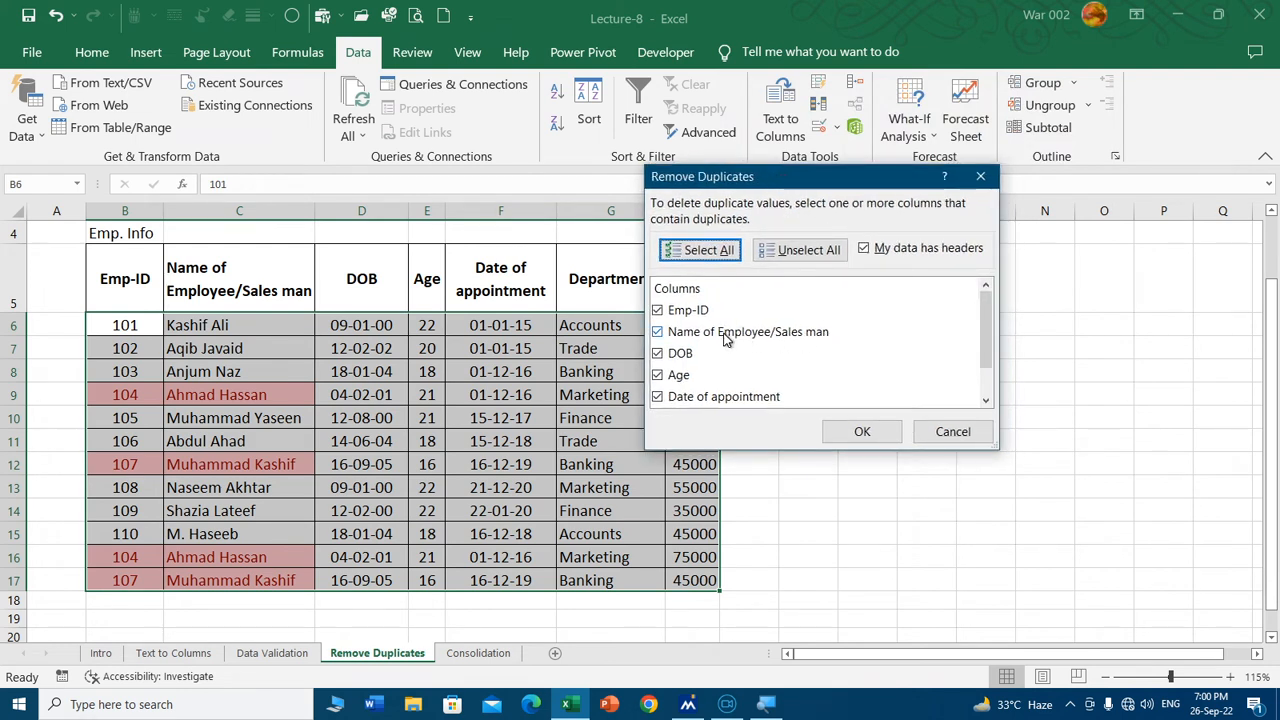
{"action": "left_click", "coordinate": [808, 251]}
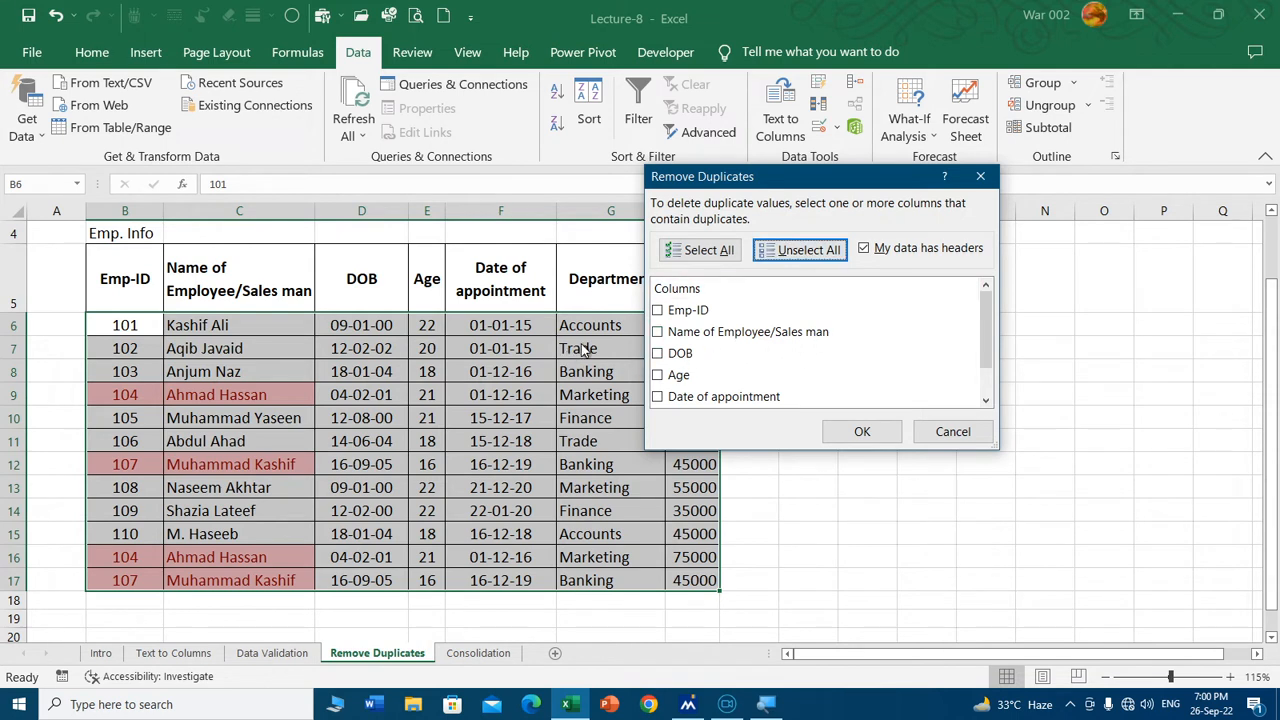
{"action": "left_click", "coordinate": [659, 312]}
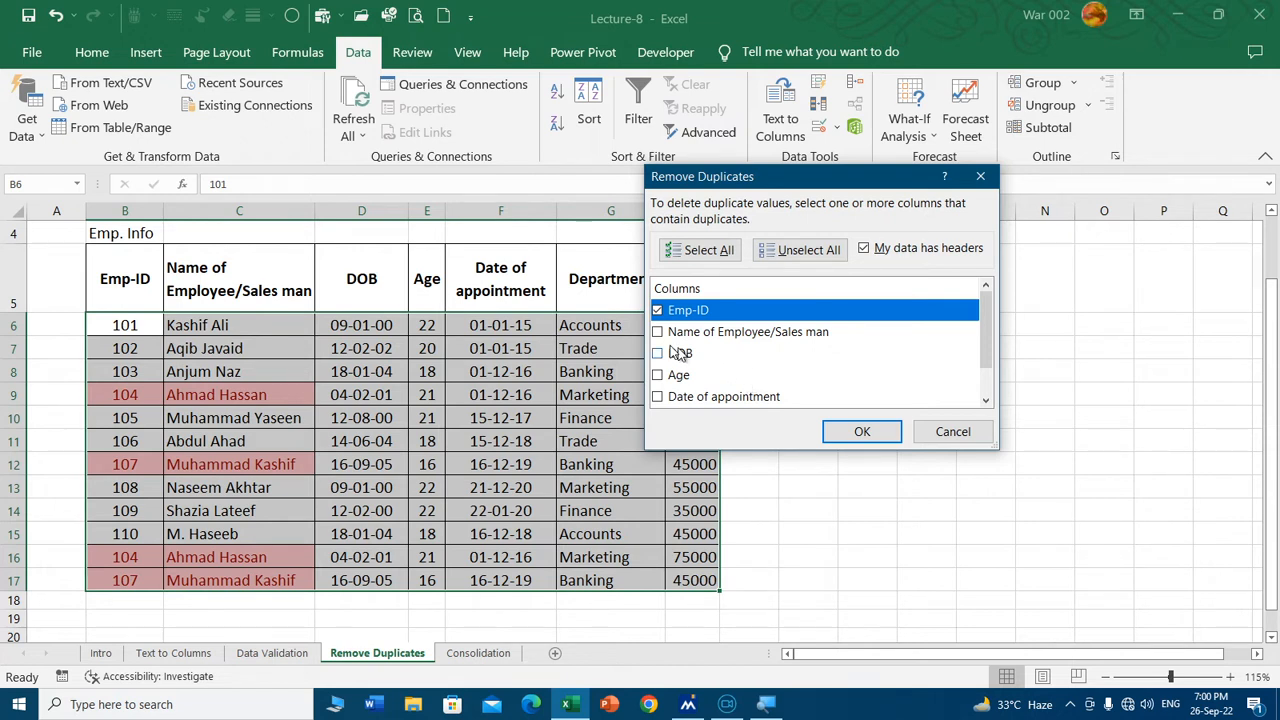
{"action": "left_click", "coordinate": [862, 432]}
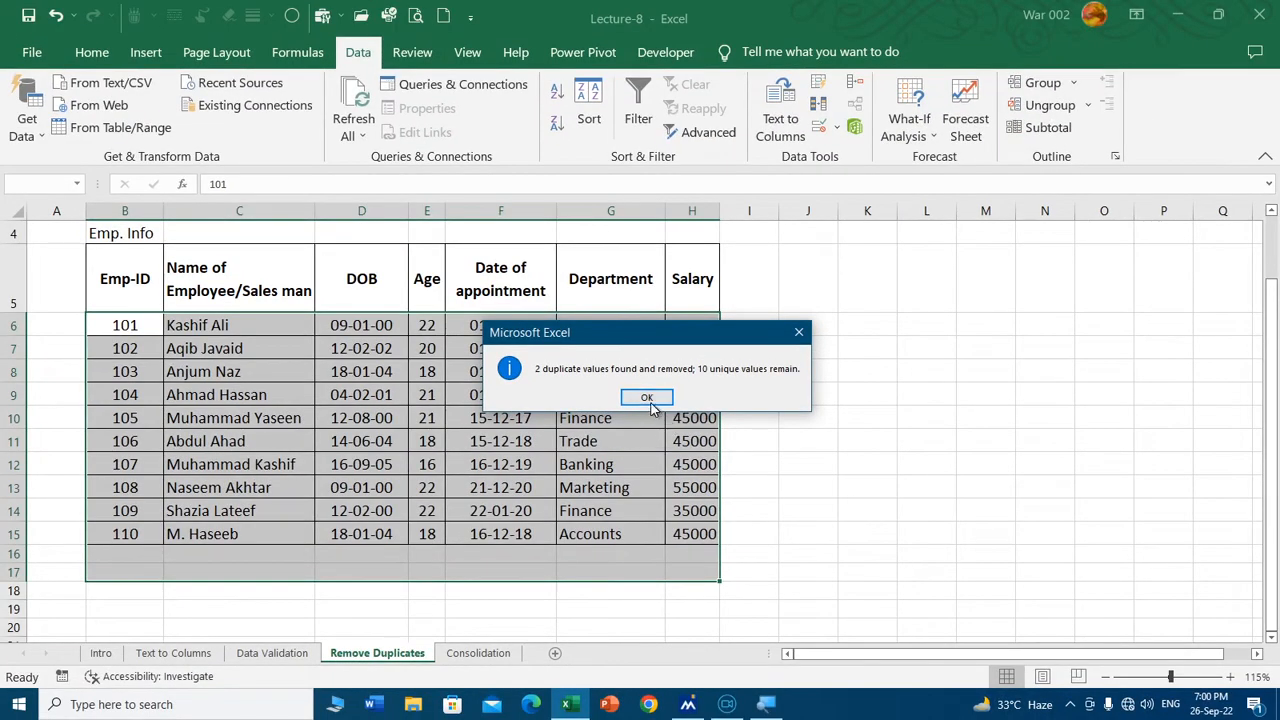
{"action": "left_click", "coordinate": [647, 398]}
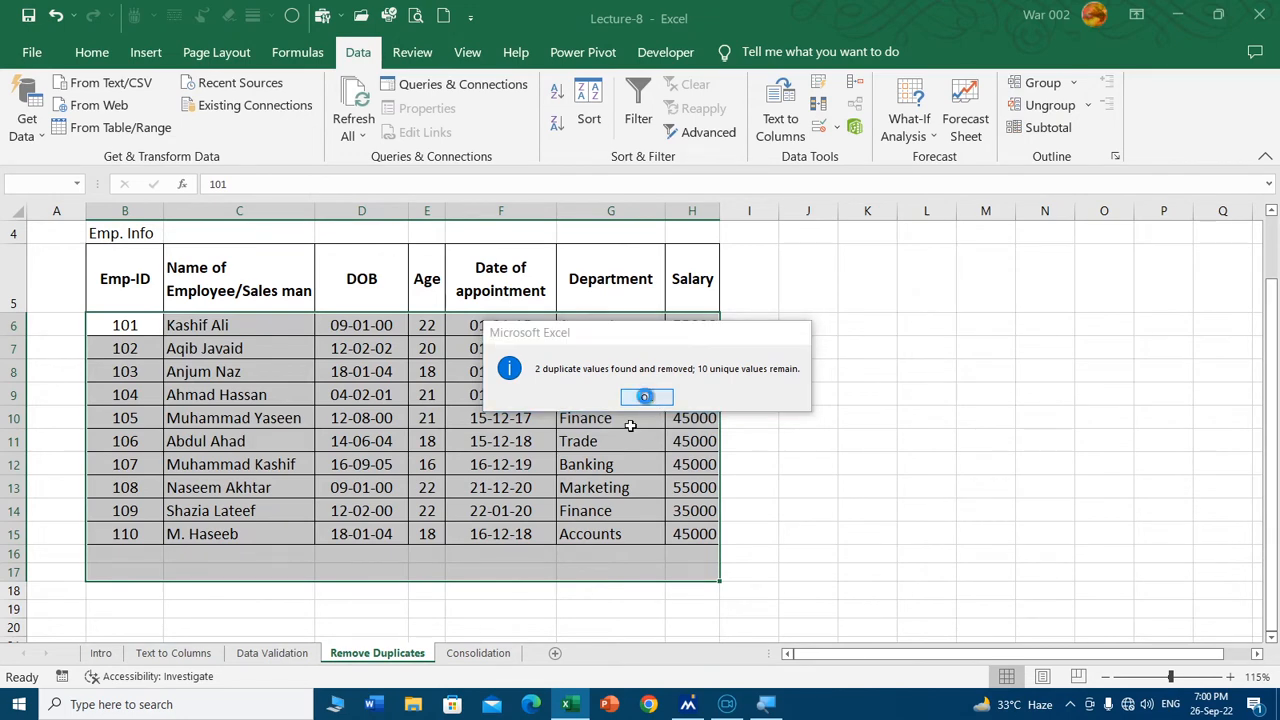
Step: Undo the duplicate removal in the employee table
{"action": "key", "text": "Down"}
{"action": "key", "text": "Down"}
{"action": "key", "text": "ctrl+z"}
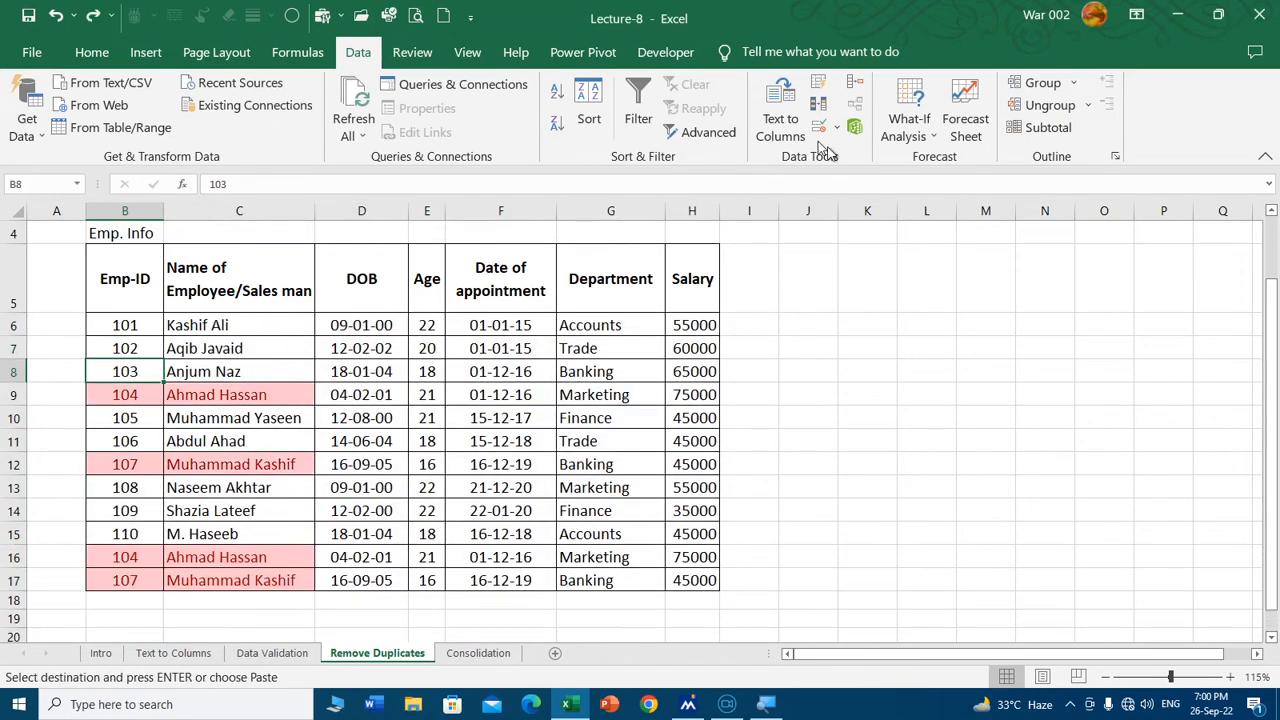
Step: Remove duplicate rows from the employee table, matching on the Emp-ID and Name of Employee/Sales man columns
{"action": "key", "text": "Right"}
{"action": "key", "text": "Right"}
{"action": "key", "text": "Down"}
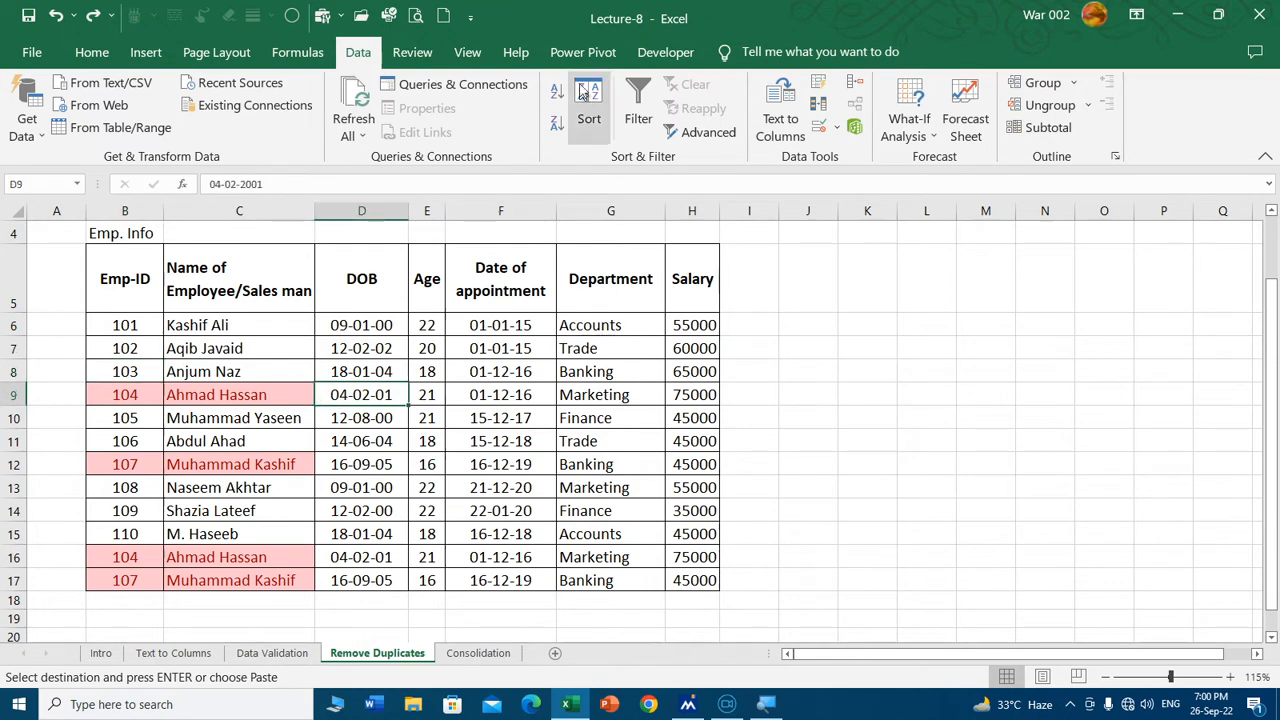
{"action": "left_click", "coordinate": [818, 104]}
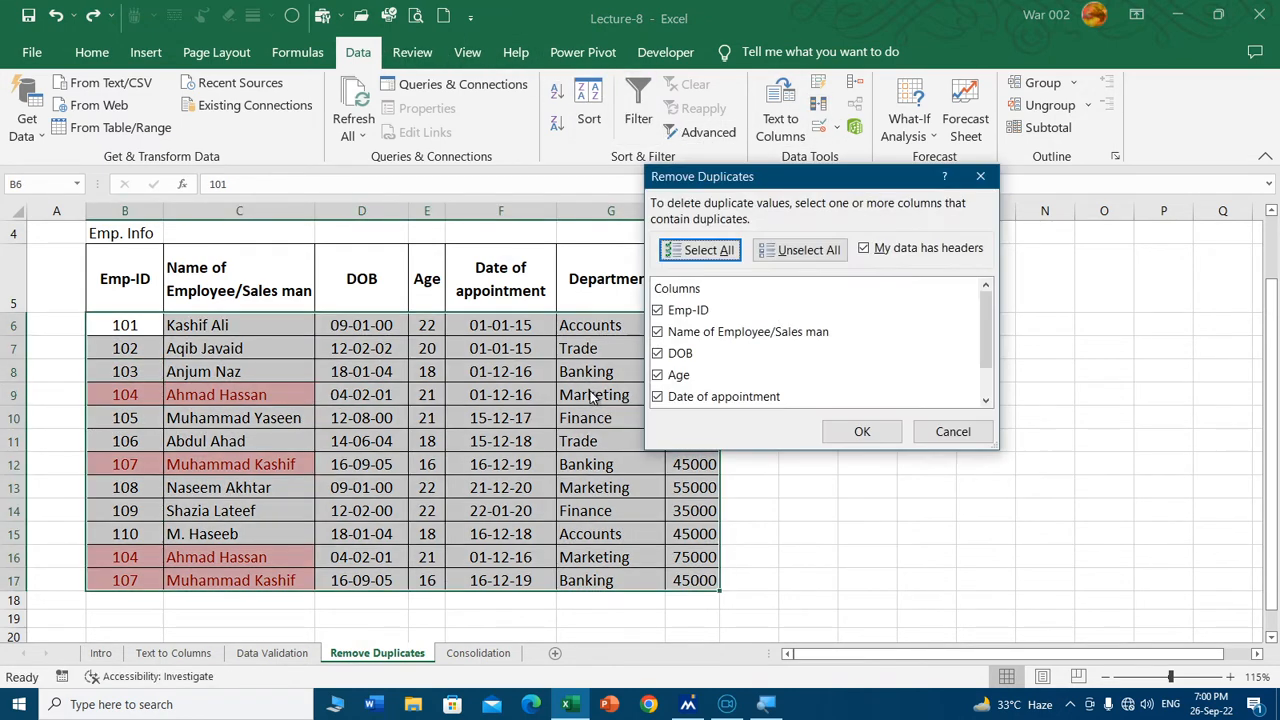
{"action": "left_click", "coordinate": [806, 251]}
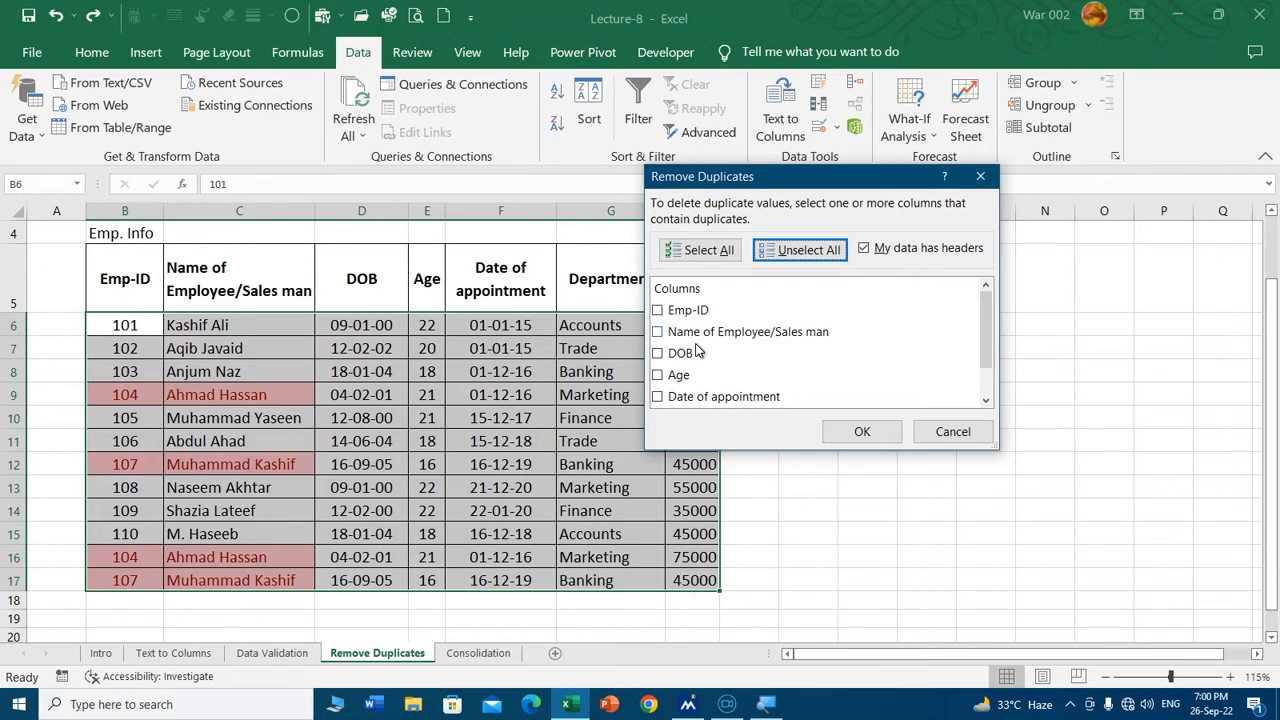
{"action": "left_click", "coordinate": [658, 333]}
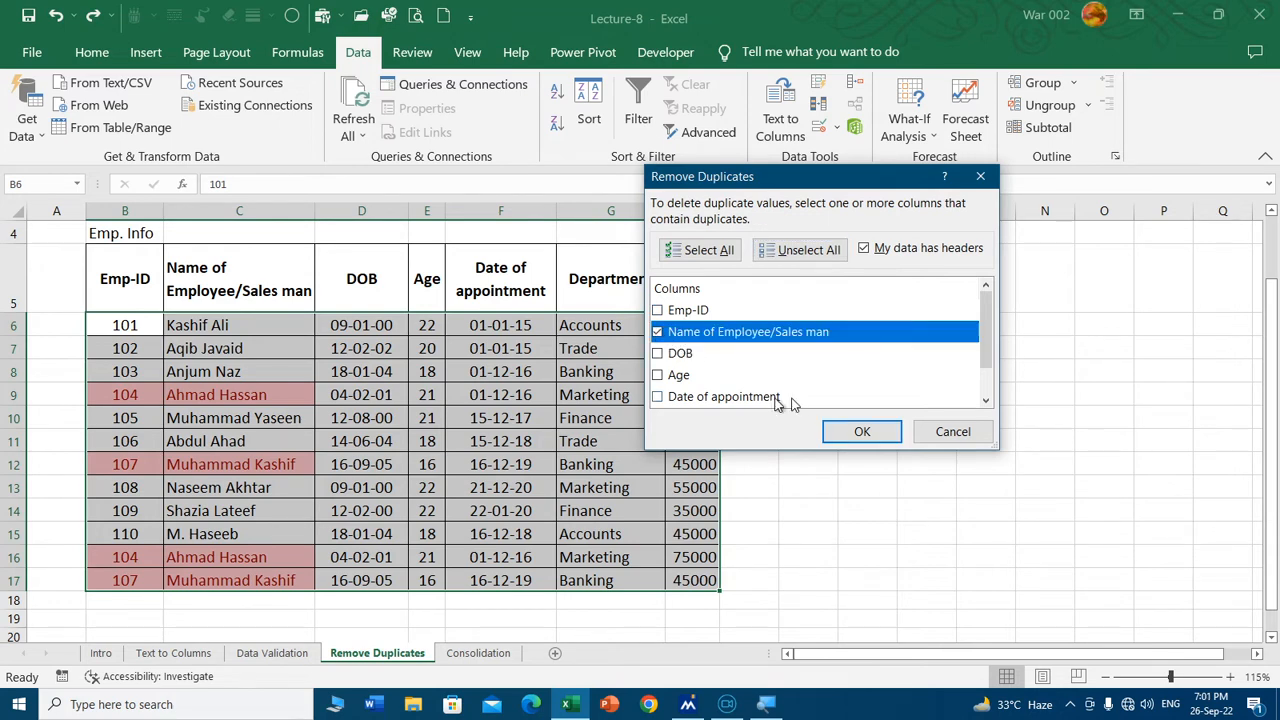
{"action": "left_click", "coordinate": [658, 310]}
{"action": "left_click", "coordinate": [826, 432]}
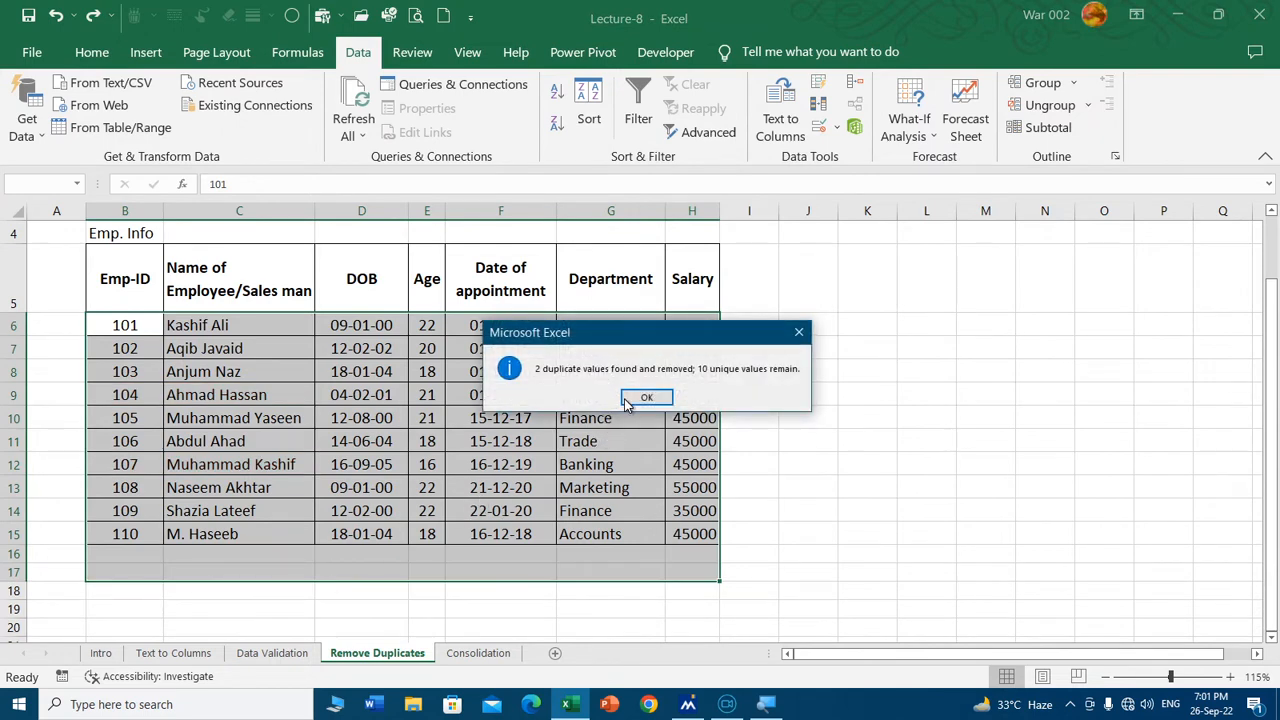
{"action": "left_click", "coordinate": [646, 397]}
{"action": "left_click", "coordinate": [361, 394]}
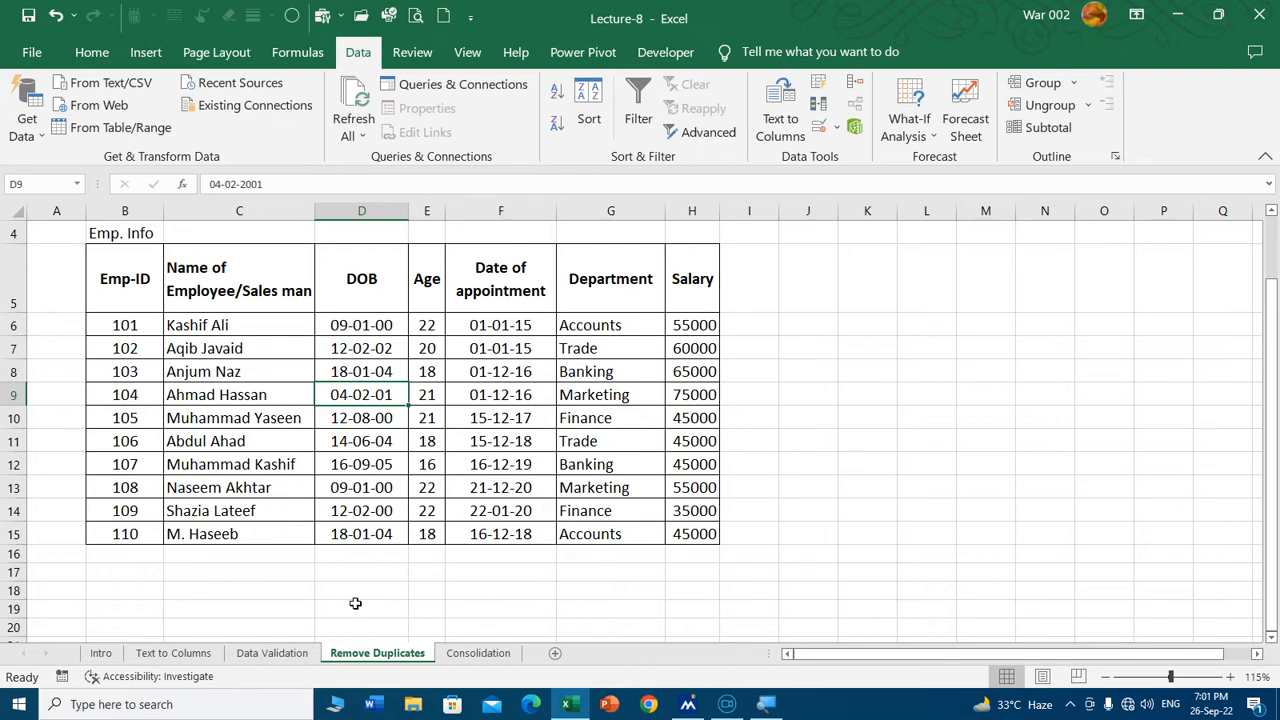
{"action": "left_click", "coordinate": [209, 566]}
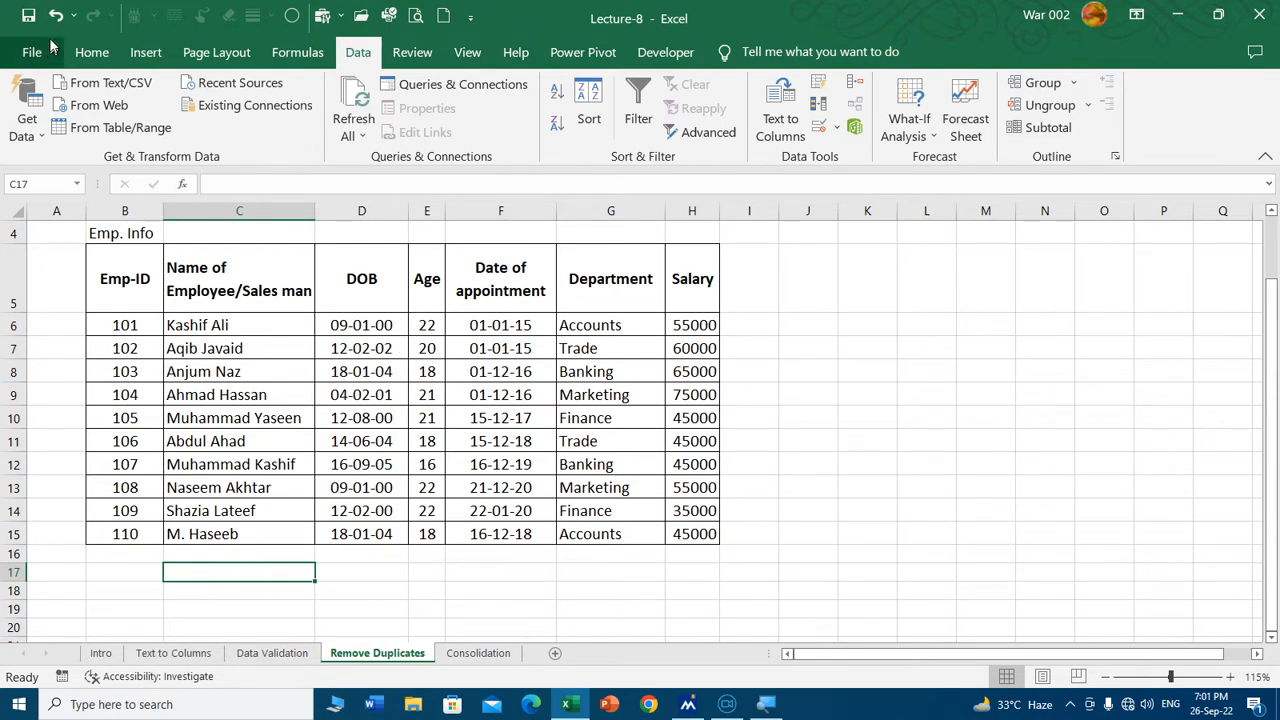
Step: Add a conditional formatting rule to columns B and C that fills duplicate values with red
{"action": "left_click", "coordinate": [89, 54]}
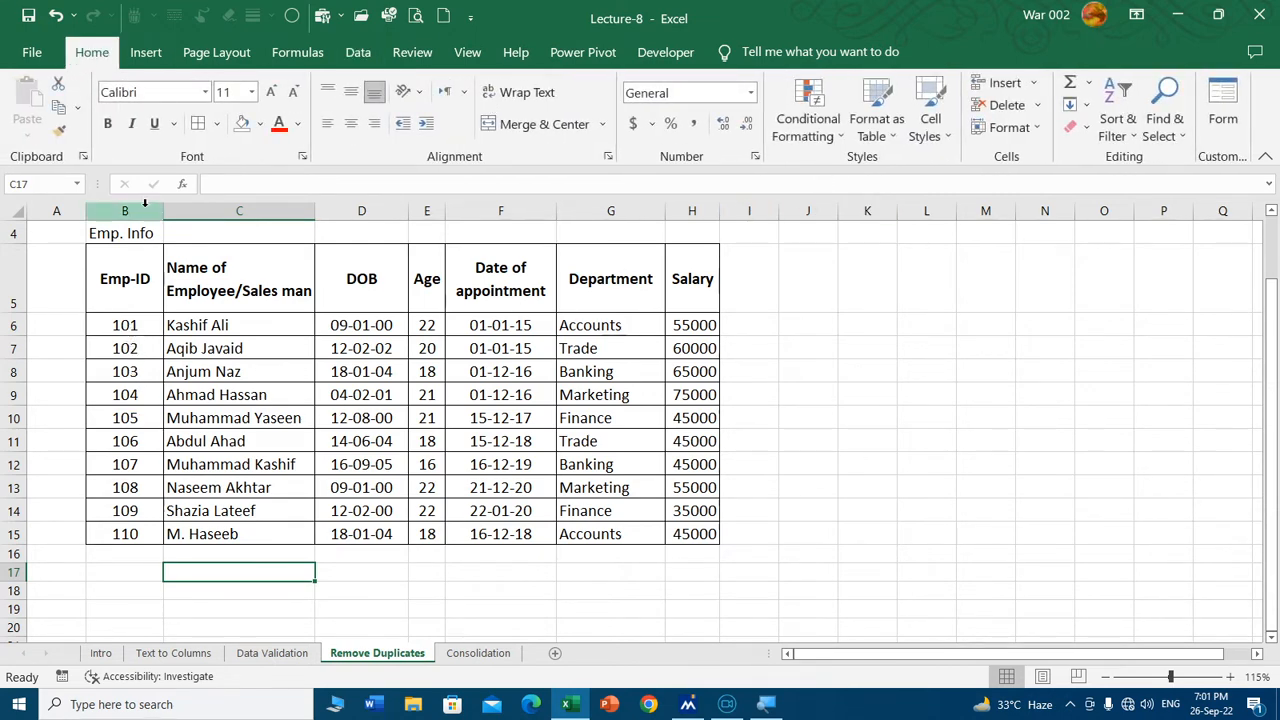
{"action": "left_click_drag", "start_coordinate": [145, 206], "coordinate": [214, 208]}
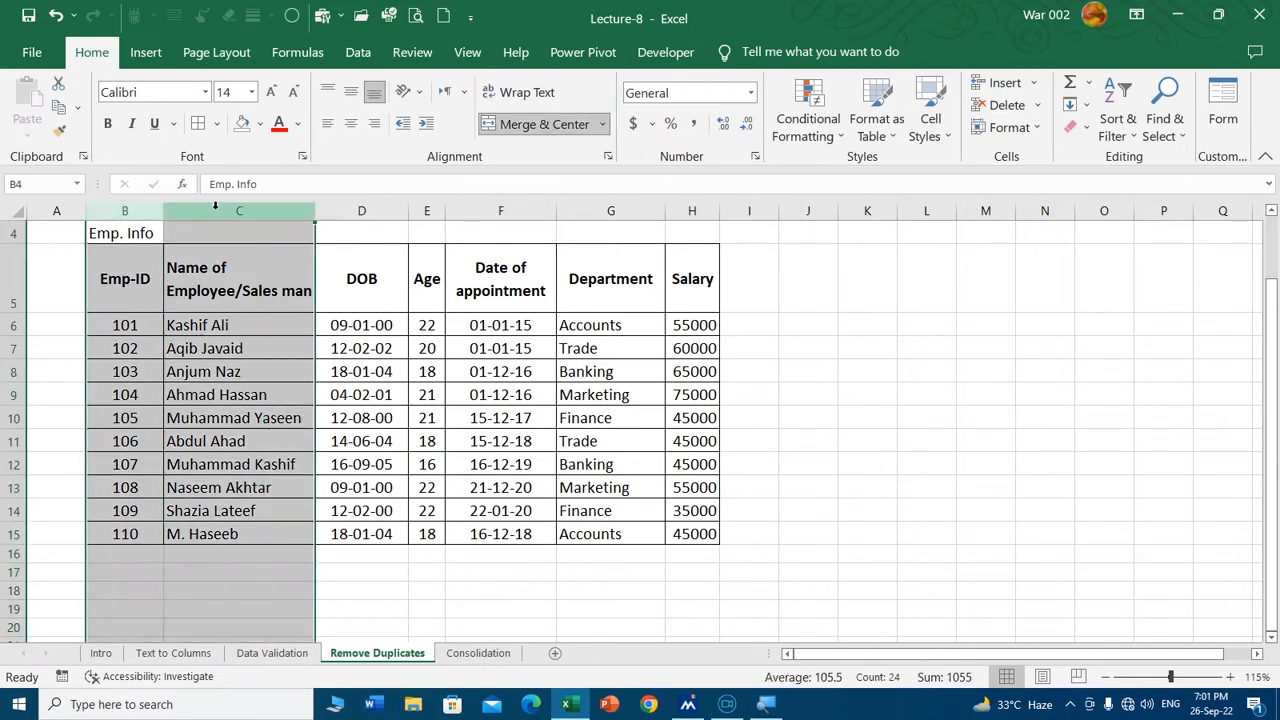
{"action": "left_click", "coordinate": [846, 138]}
{"action": "mouse_move", "coordinate": [860, 309]}
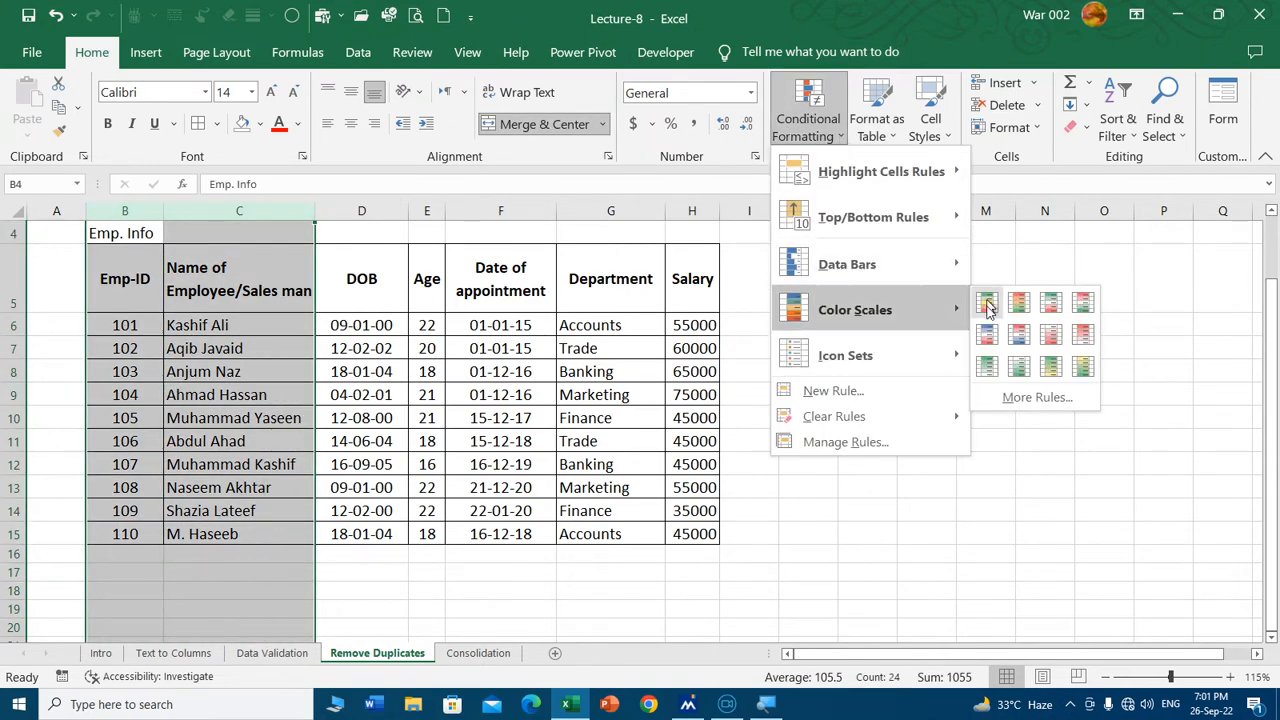
{"action": "left_click", "coordinate": [840, 390]}
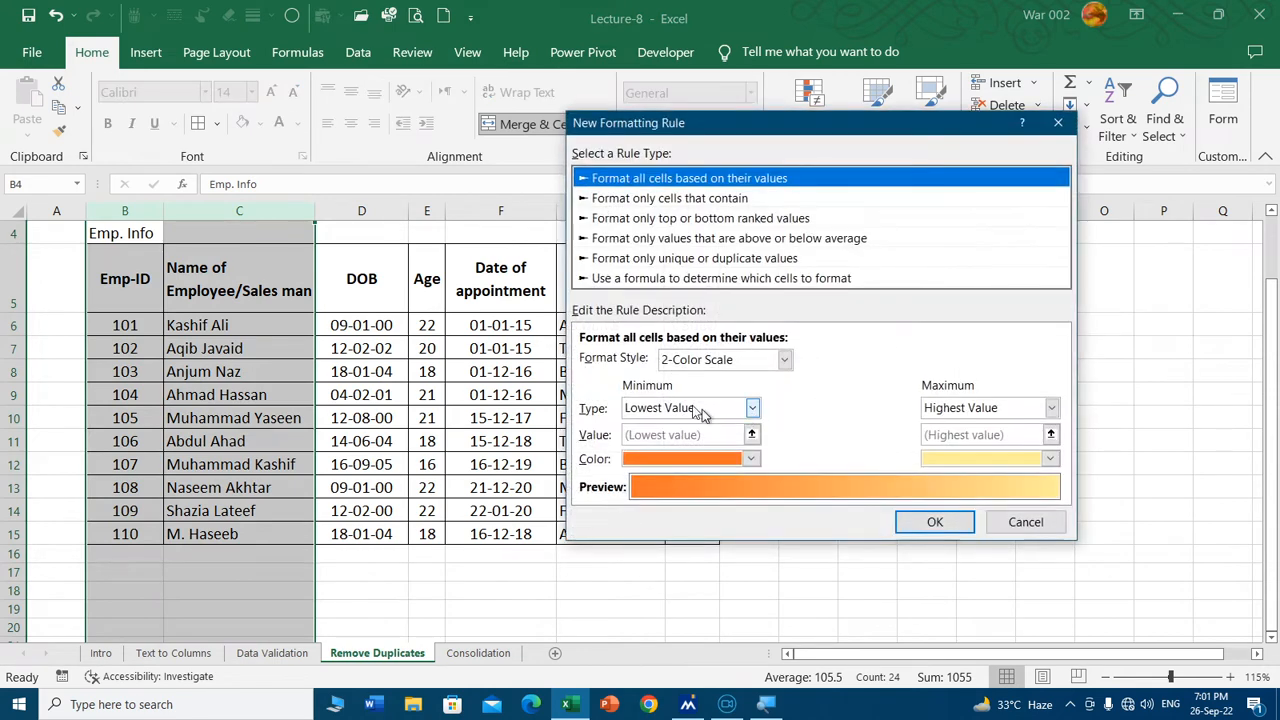
{"action": "left_click", "coordinate": [684, 260]}
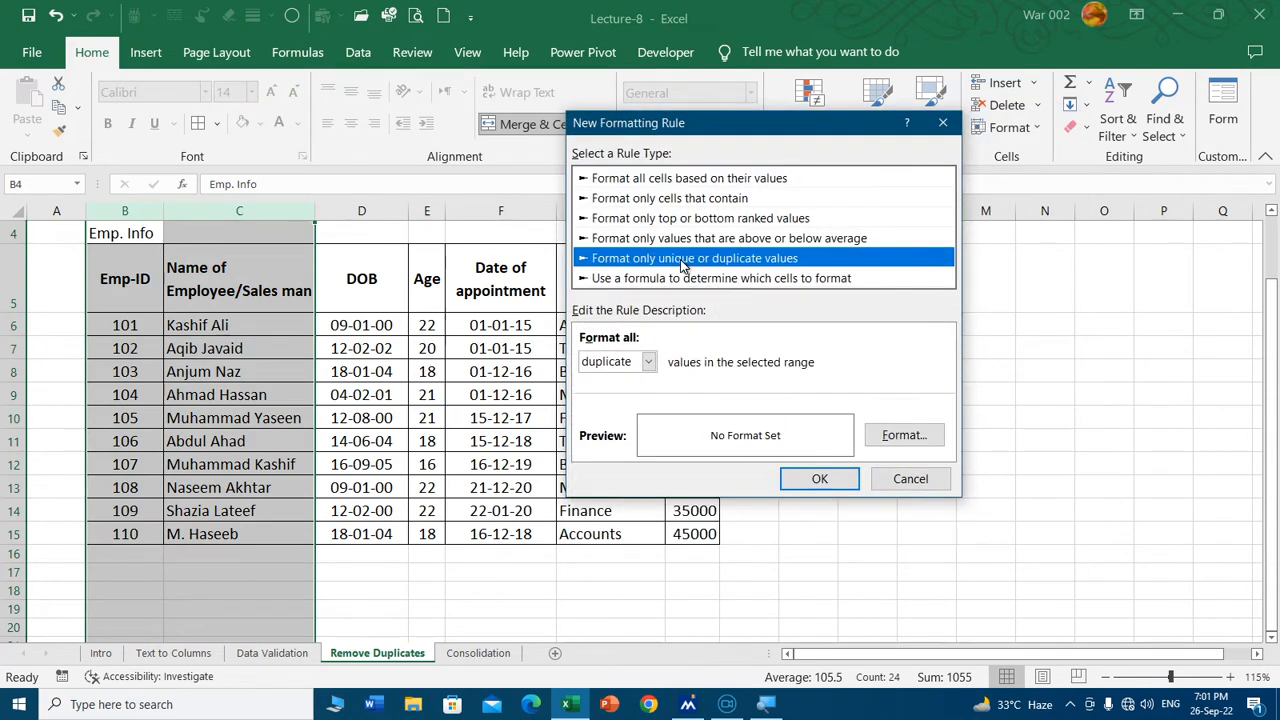
{"action": "left_click", "coordinate": [910, 445]}
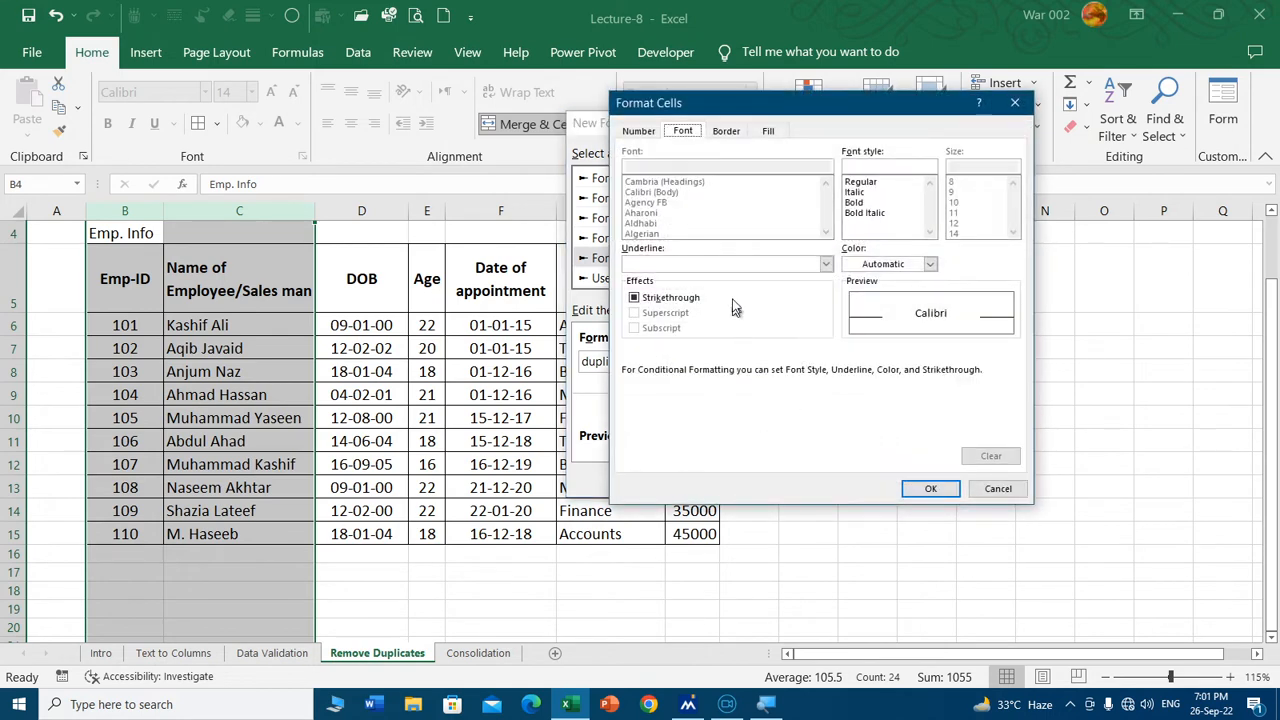
{"action": "left_click", "coordinate": [767, 132]}
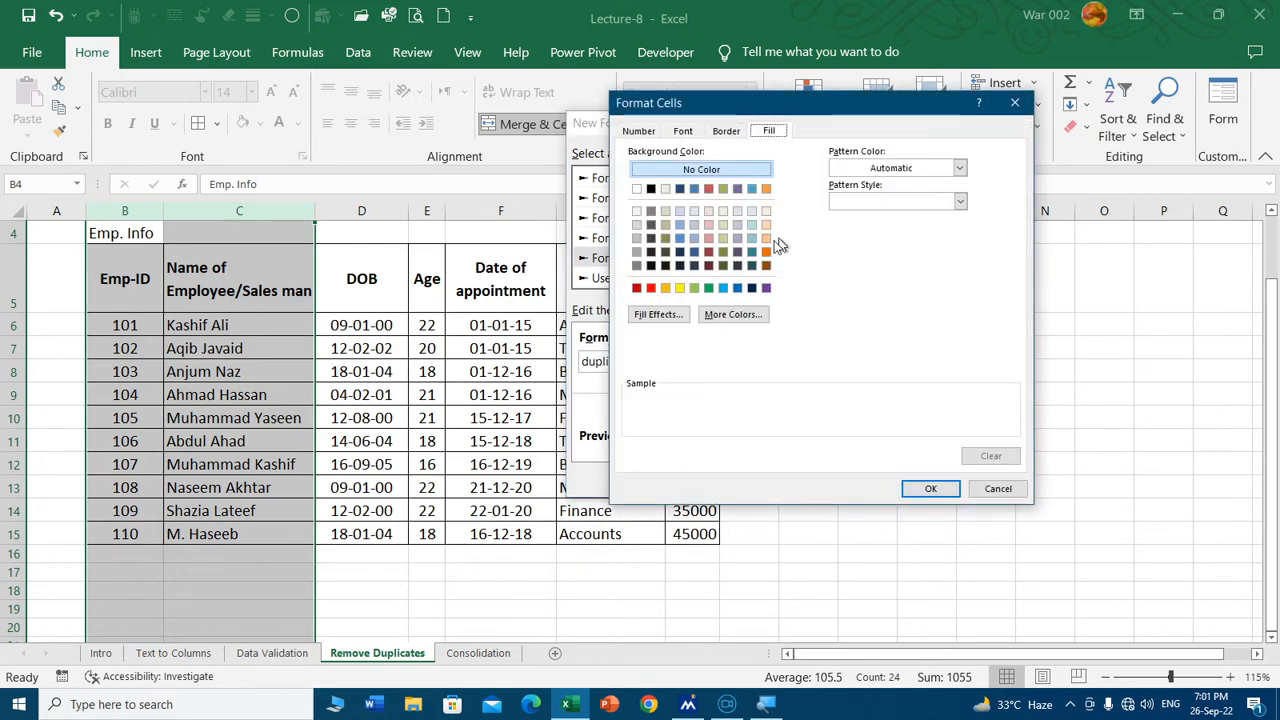
{"action": "left_click", "coordinate": [650, 288]}
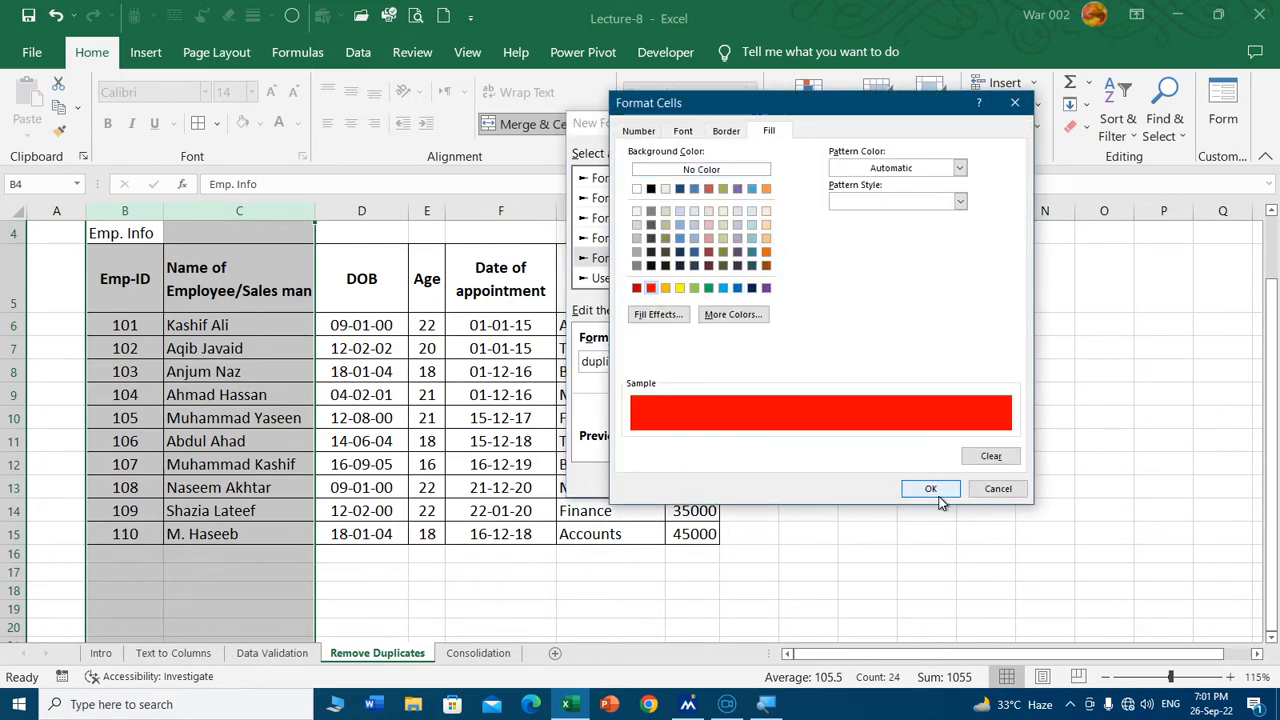
{"action": "left_click", "coordinate": [930, 488]}
{"action": "left_click", "coordinate": [838, 478]}
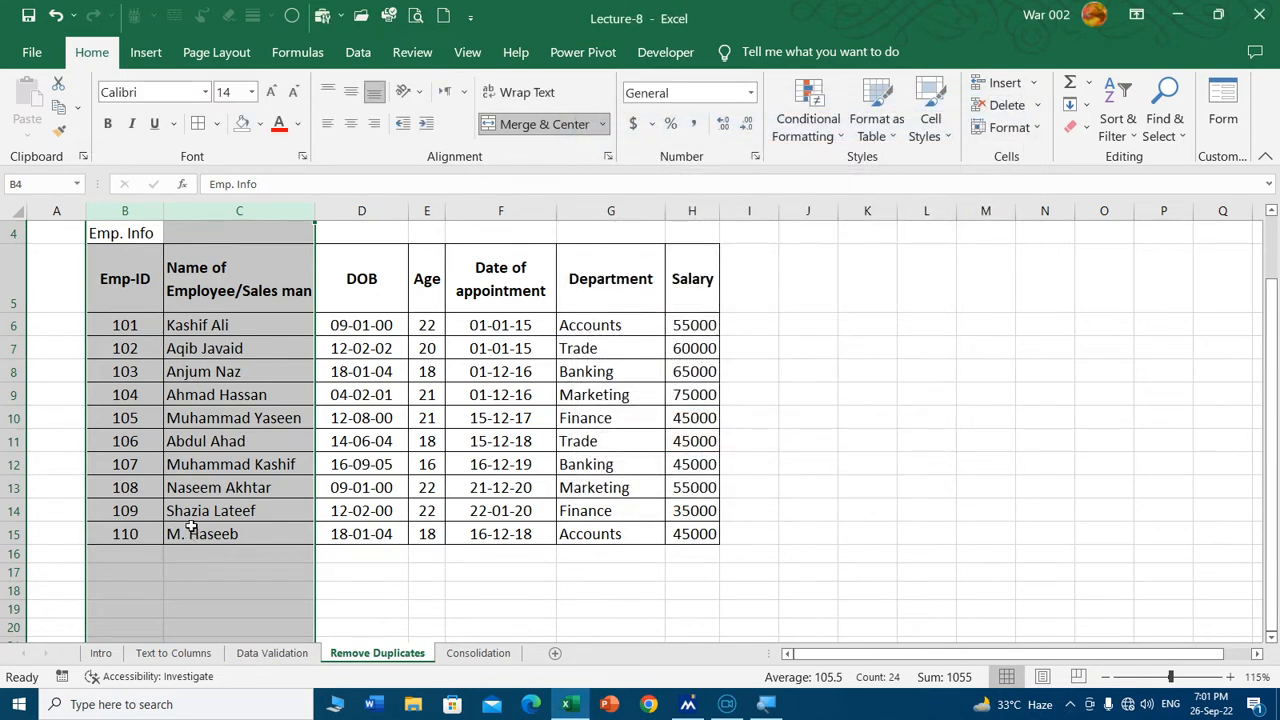
Step: Test the duplicate highlighting by entering 107 in cell B16 below the Emp-ID column, and undo the entry
{"action": "scroll", "coordinate": [191, 526], "scroll_direction": "down", "scroll_amount": 1}
{"action": "left_click", "coordinate": [130, 437]}
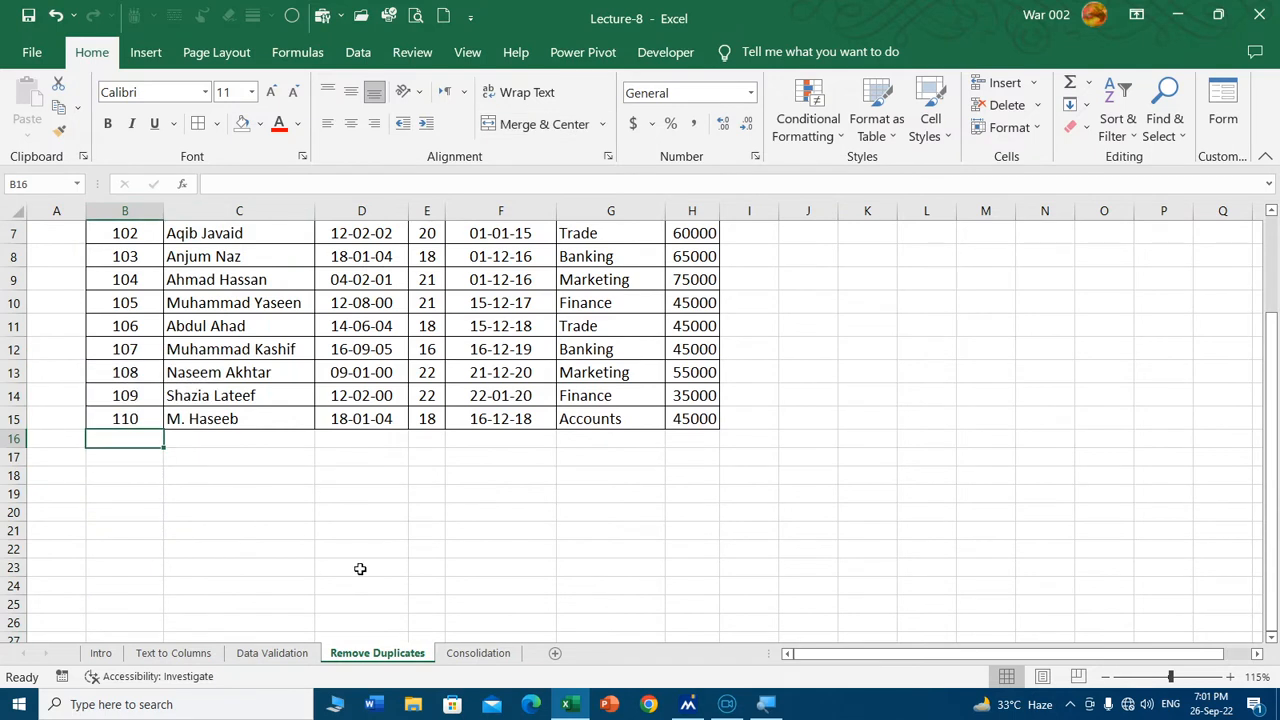
{"action": "type", "text": "107"}
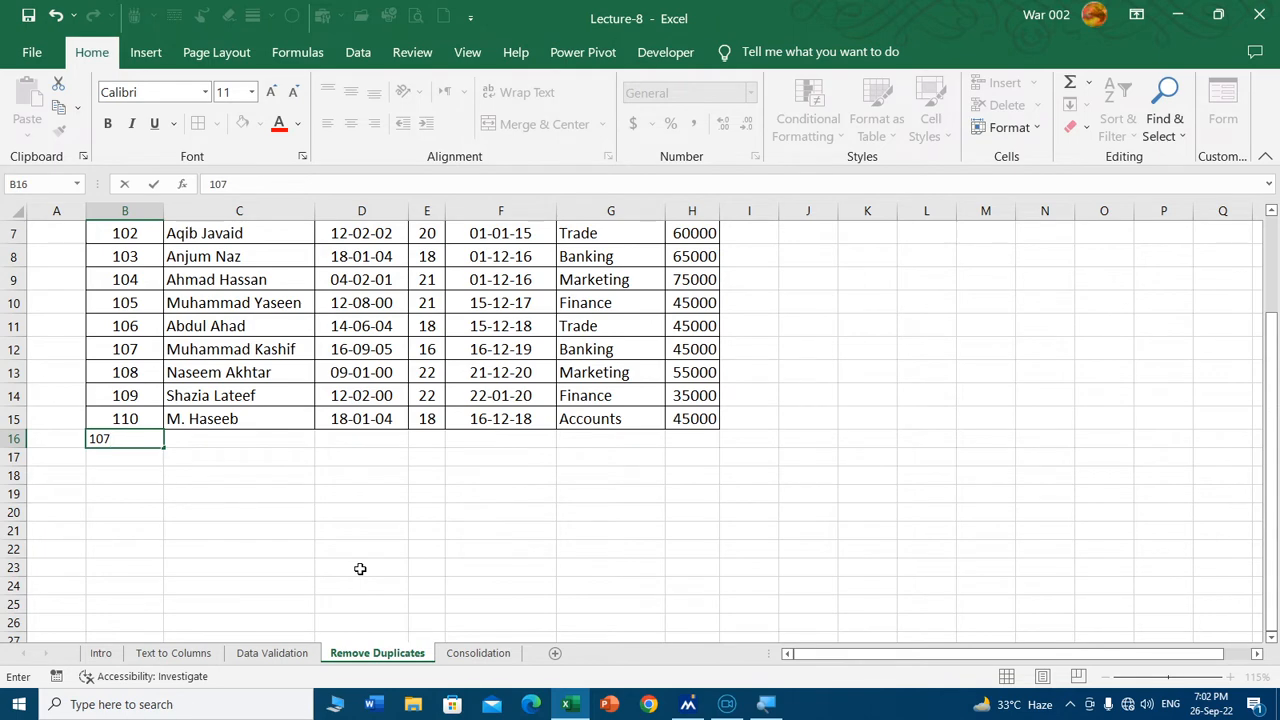
{"action": "key", "text": "Return"}
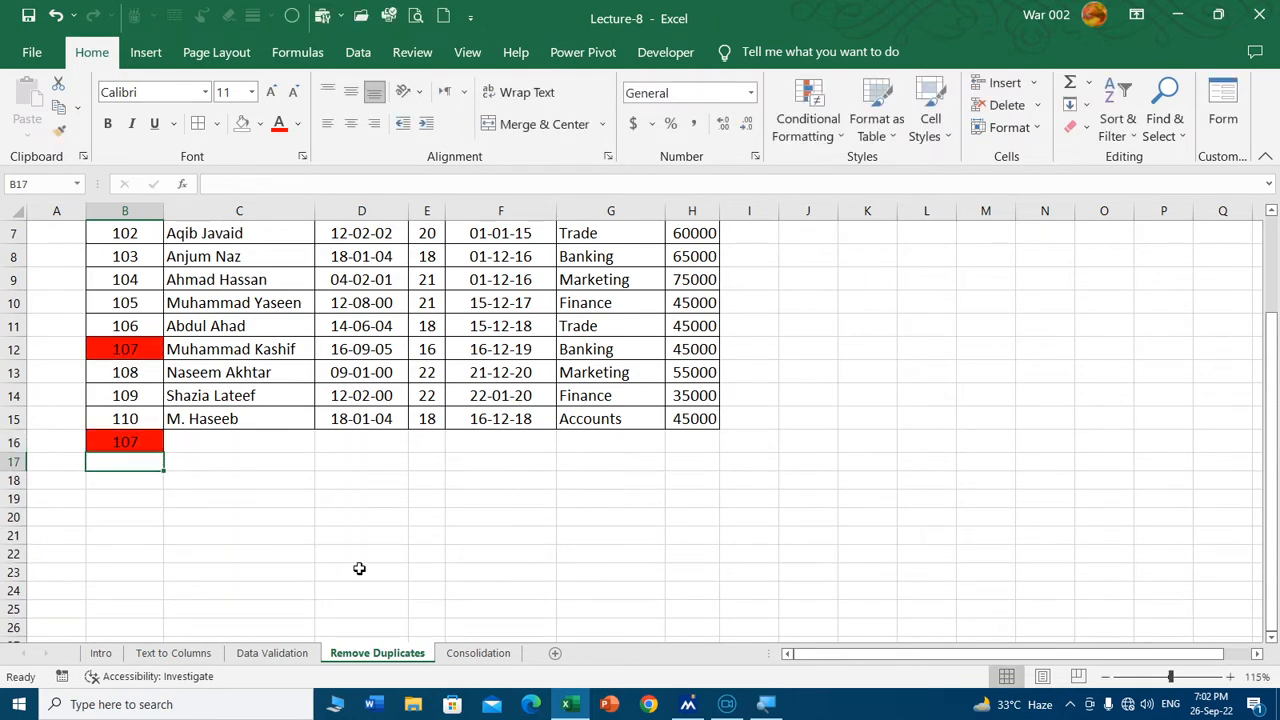
{"action": "scroll", "coordinate": [334, 557], "scroll_direction": "up", "scroll_amount": 2}
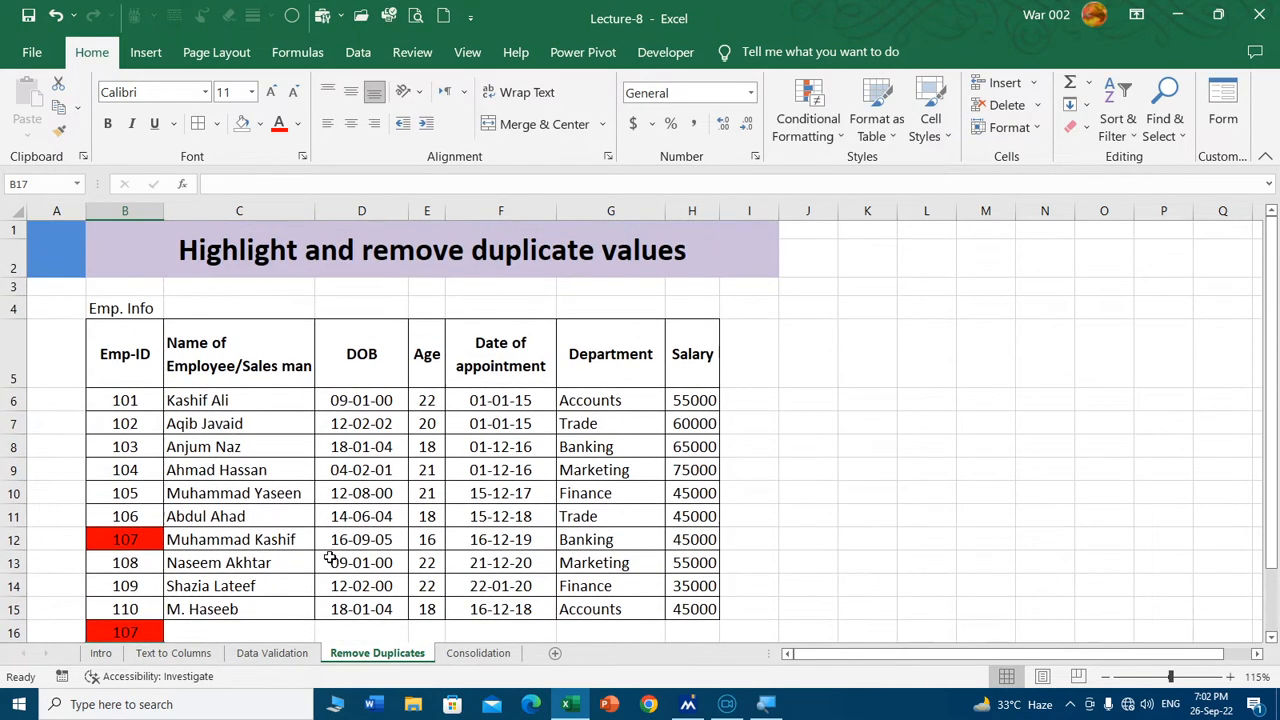
{"action": "scroll", "coordinate": [241, 539], "scroll_direction": "down", "scroll_amount": 1}
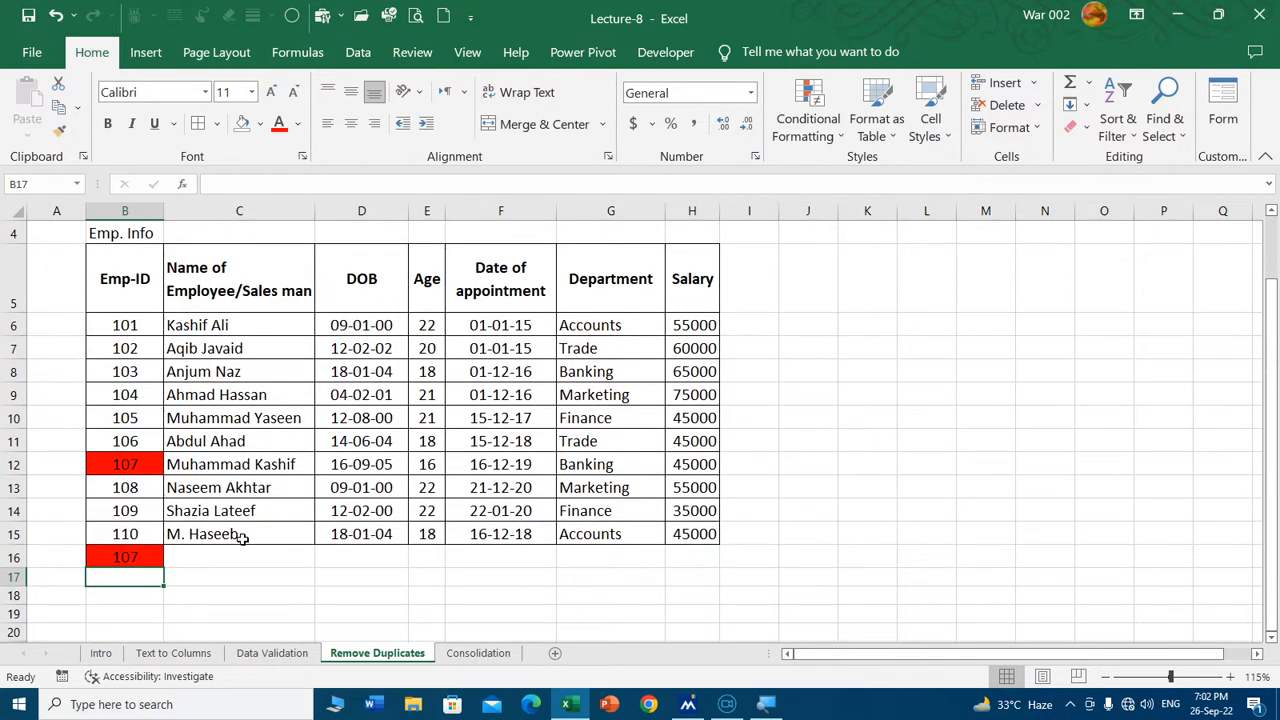
{"action": "key", "text": "ctrl+z"}
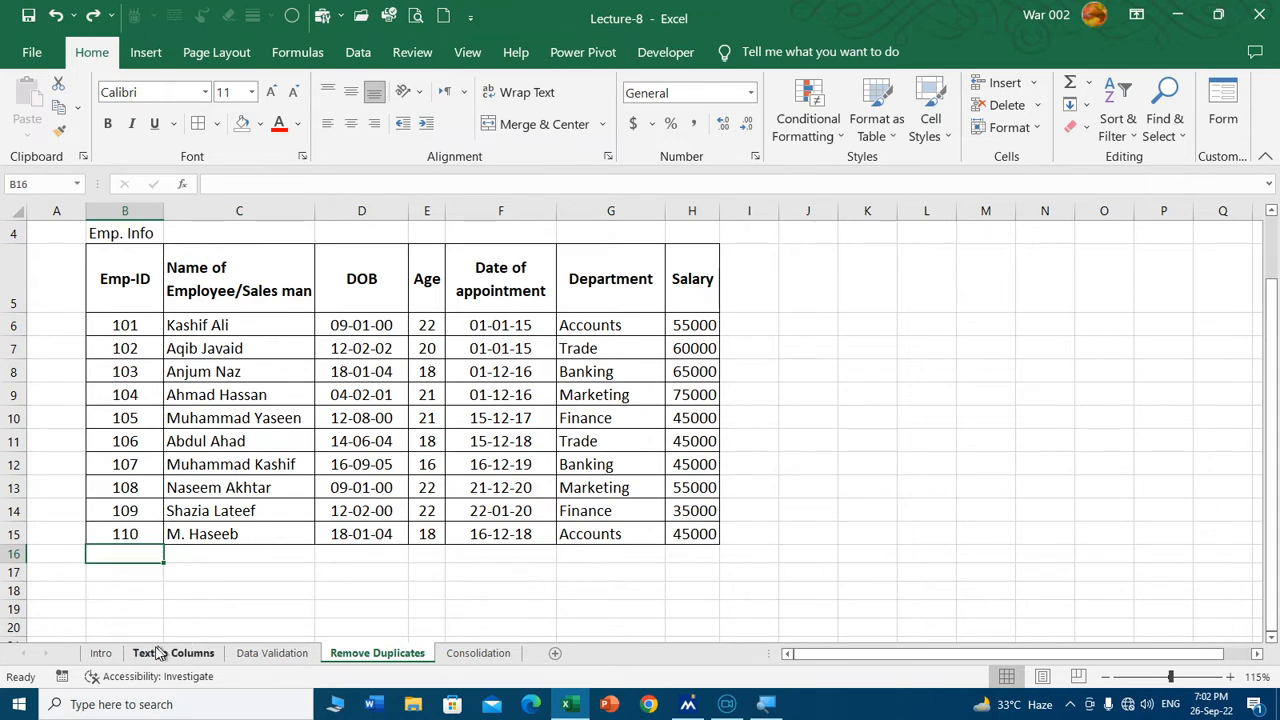
Step: Check the topic list on the Intro sheet and go to Example 01 on the Data Validation sheet
{"action": "left_click", "coordinate": [100, 653]}
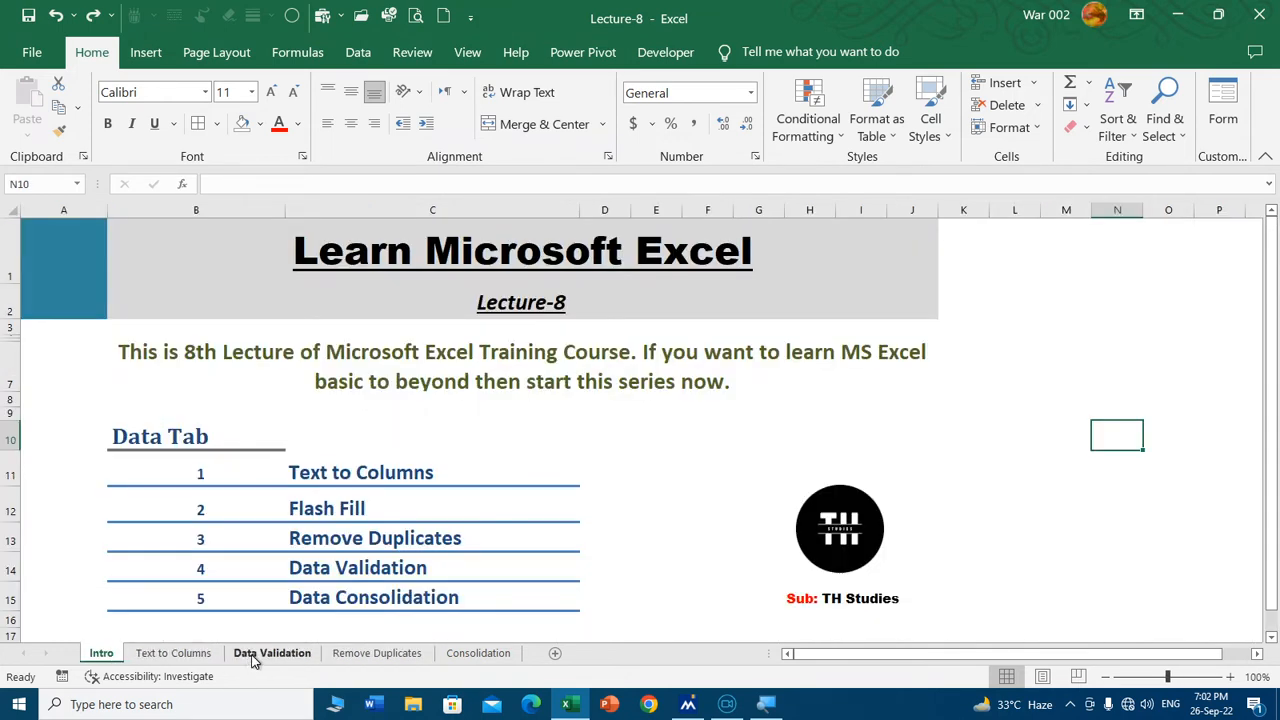
{"action": "left_click", "coordinate": [255, 657]}
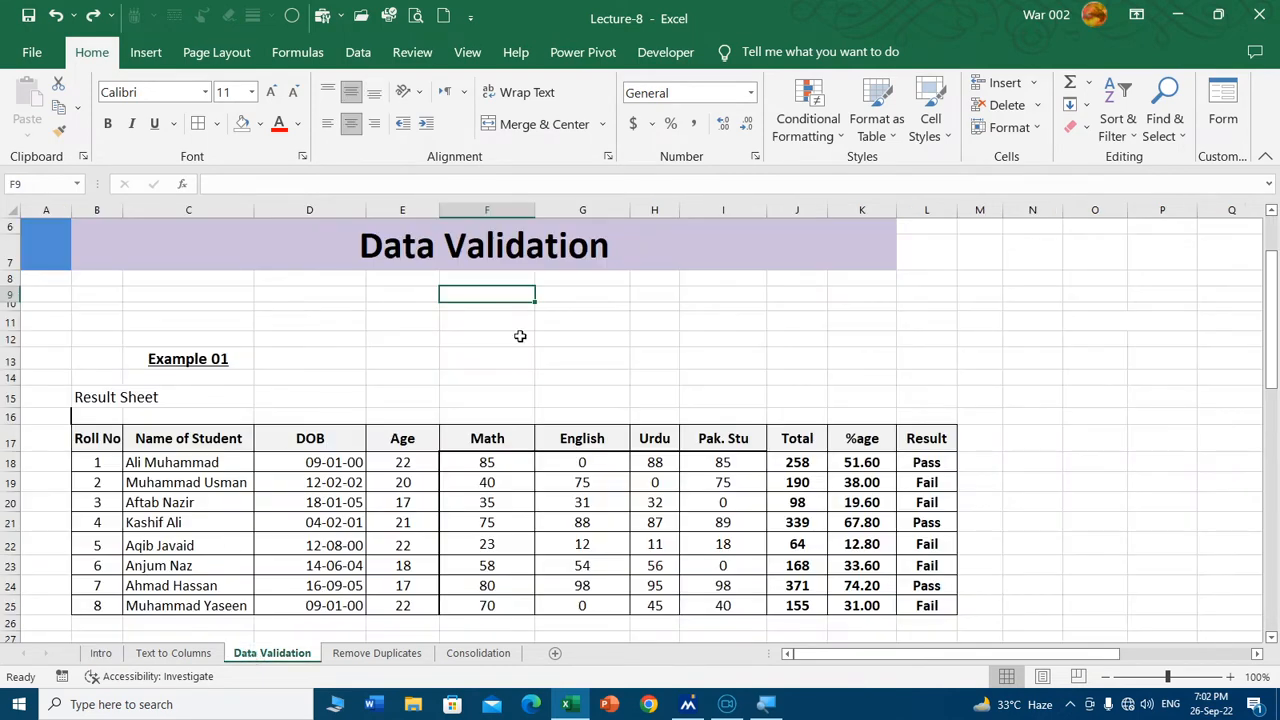
{"action": "left_click", "coordinate": [437, 329]}
{"action": "scroll", "coordinate": [254, 323], "scroll_direction": "down", "scroll_amount": 2}
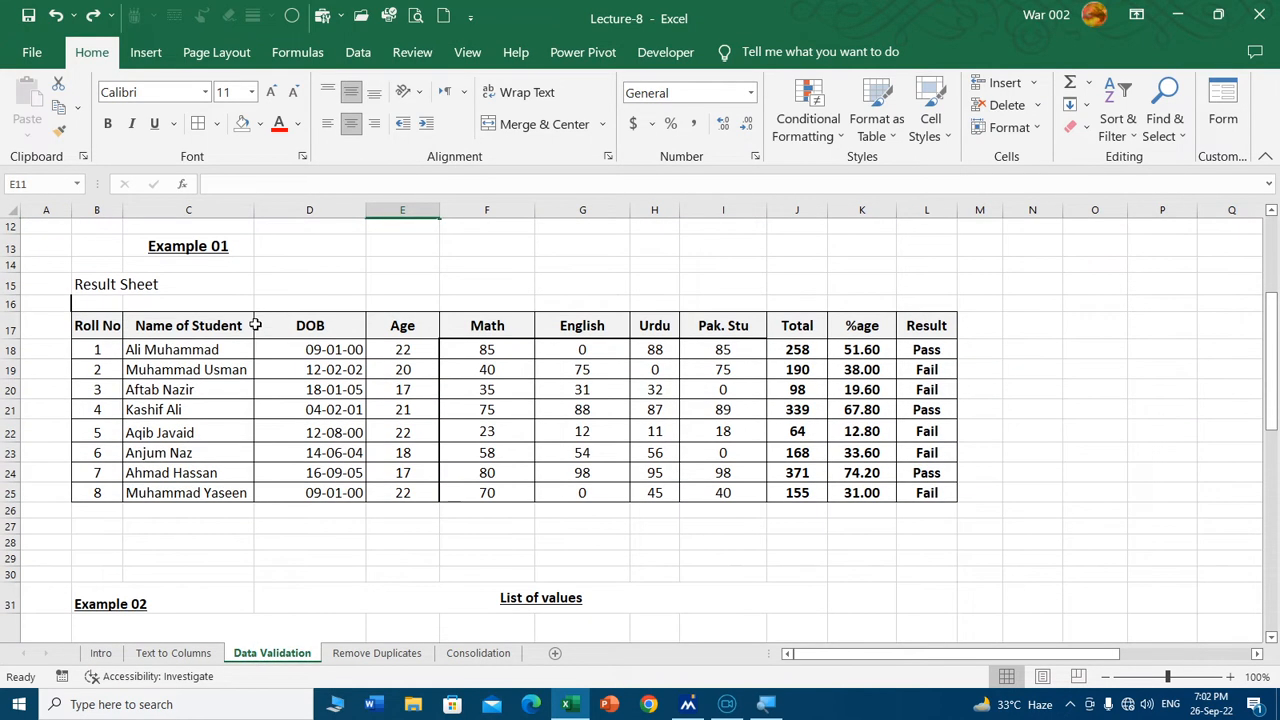
{"action": "scroll", "coordinate": [360, 321], "scroll_direction": "up", "scroll_amount": 2}
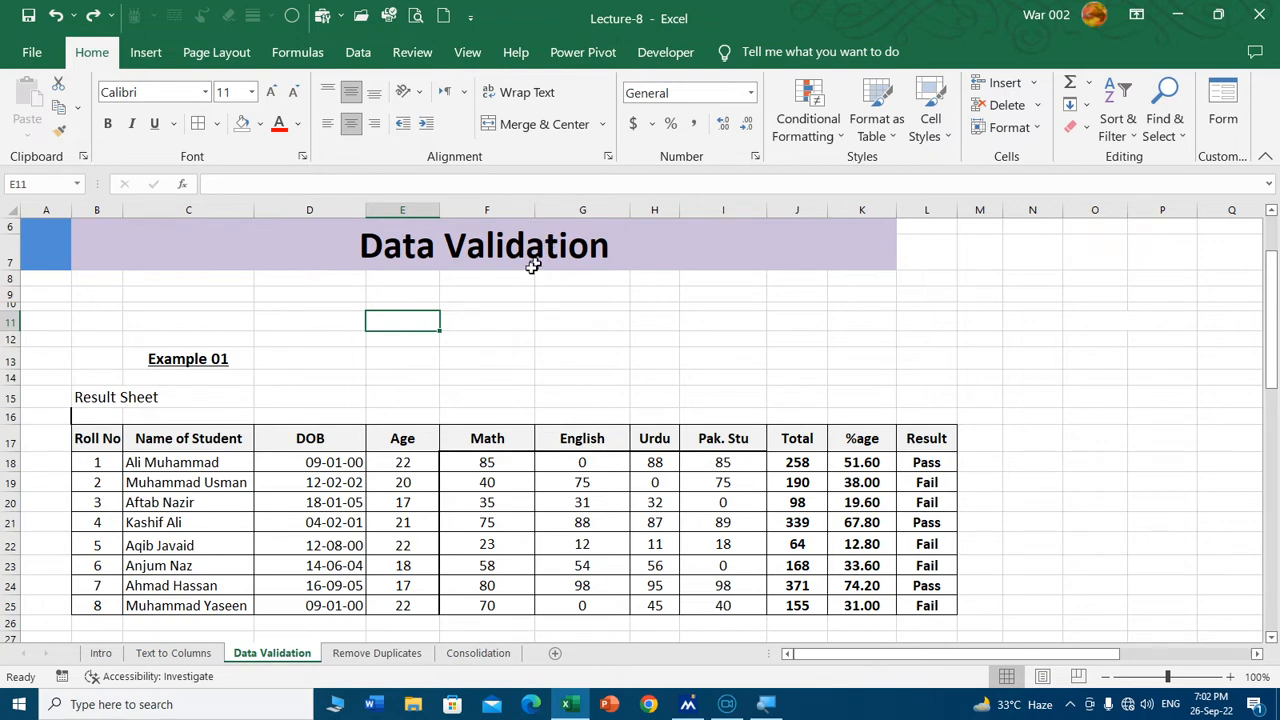
{"action": "scroll", "coordinate": [486, 303], "scroll_direction": "down", "scroll_amount": 1}
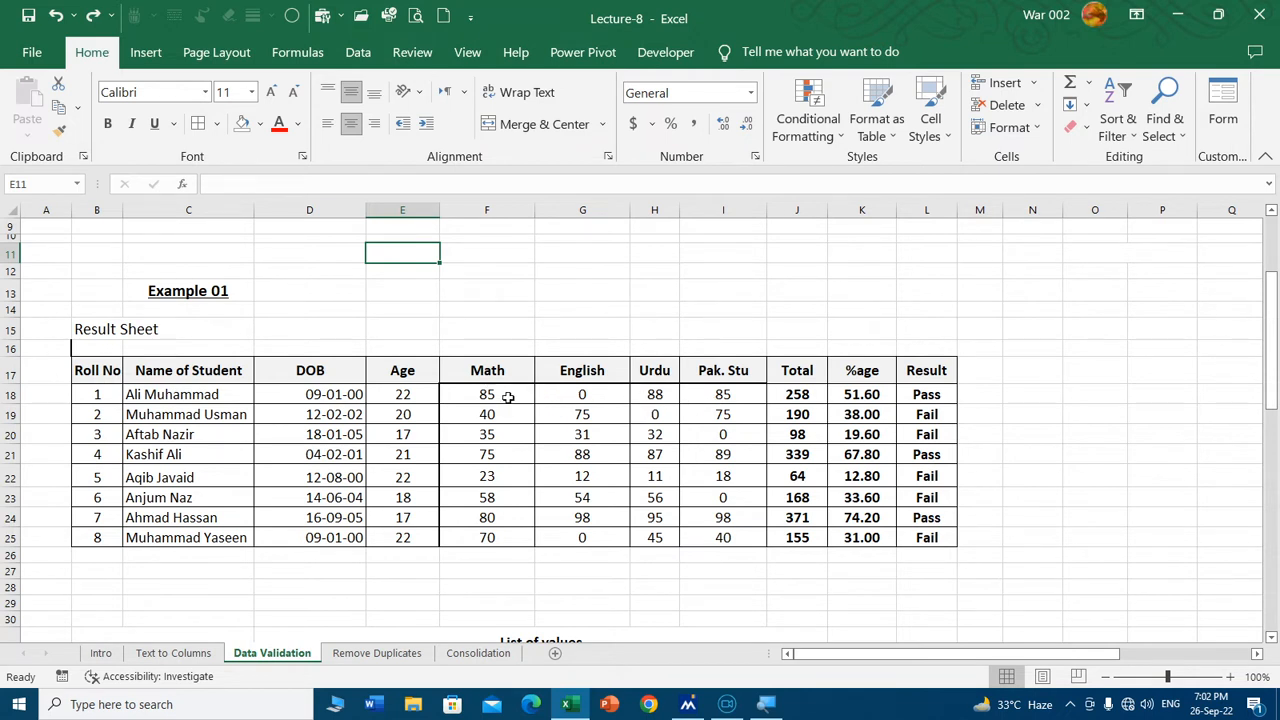
Step: Open the data validation settings for the Math, English, Urdu and Pak. Stu marks in F18:I25
{"action": "left_click_drag", "start_coordinate": [509, 393], "coordinate": [727, 537]}
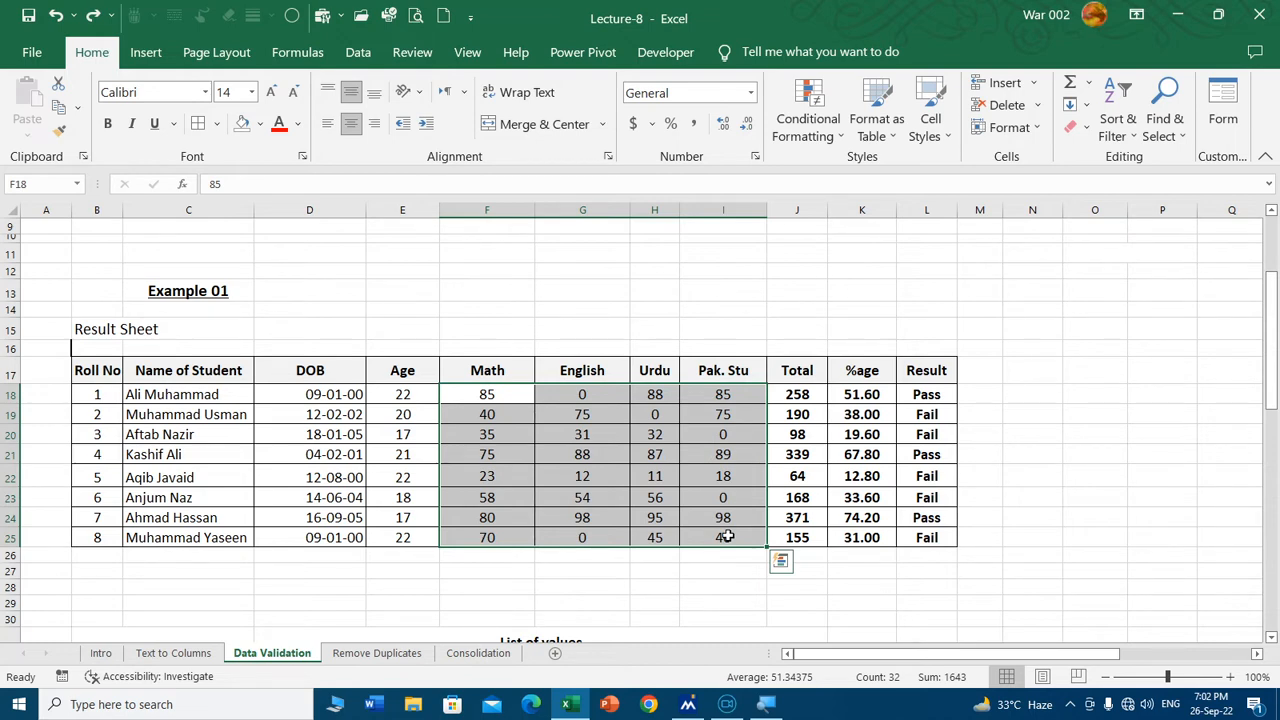
{"action": "scroll", "coordinate": [727, 537], "scroll_direction": "down", "scroll_amount": 2}
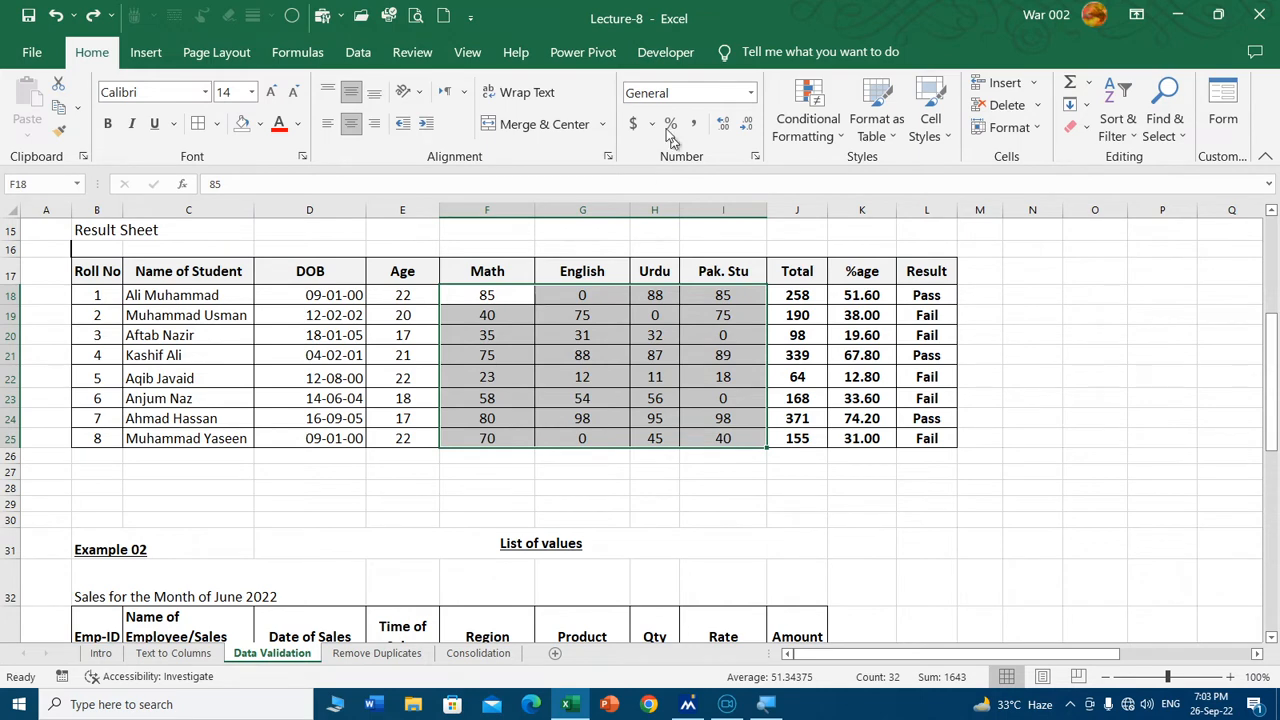
{"action": "left_click", "coordinate": [358, 52]}
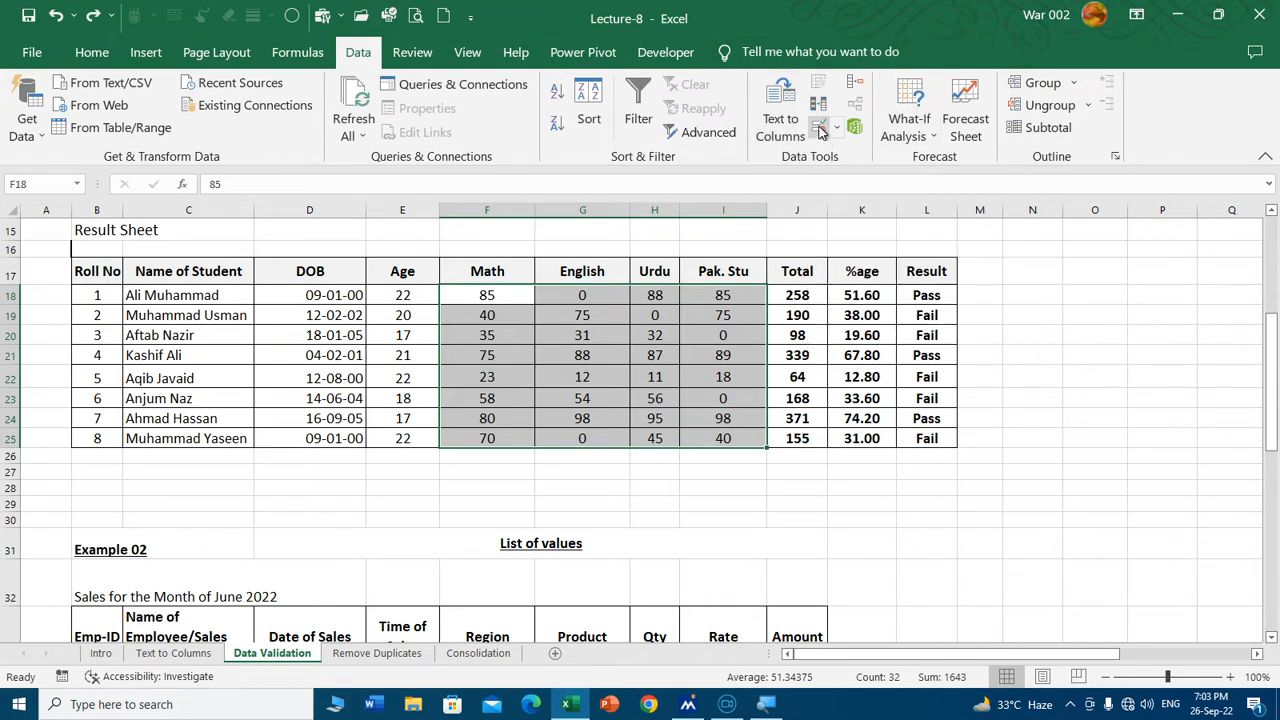
{"action": "left_click", "coordinate": [822, 136]}
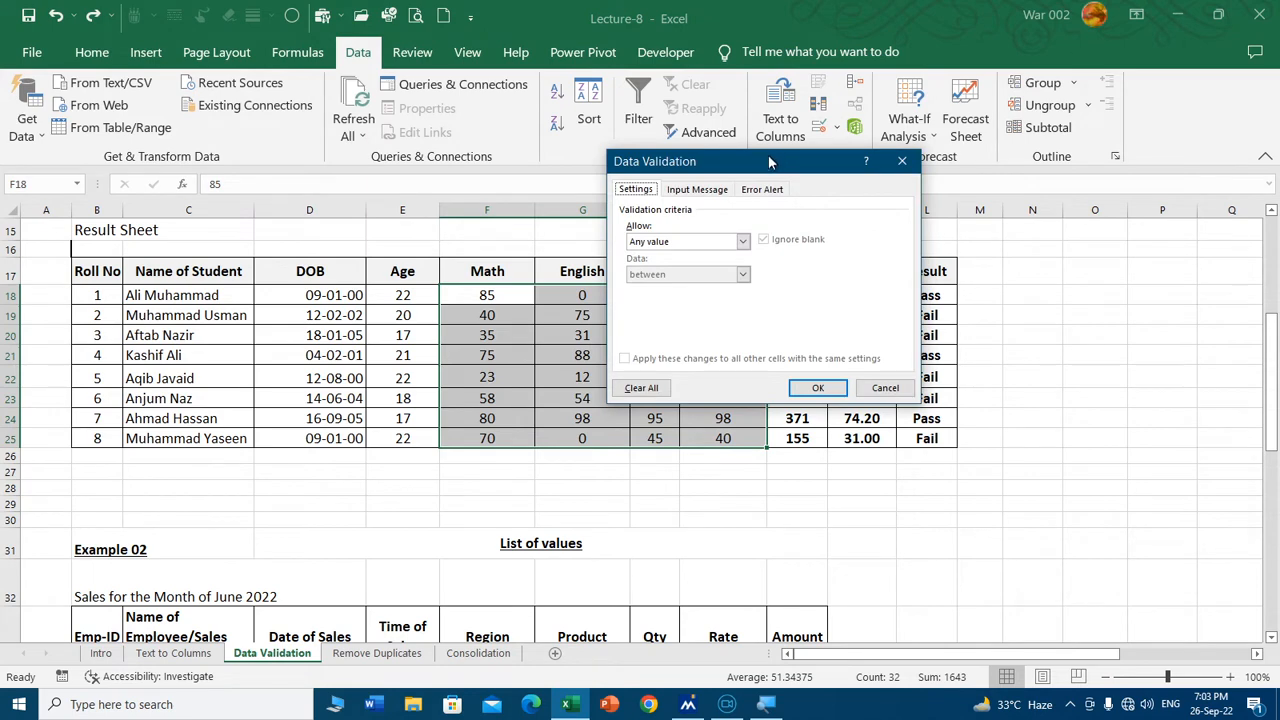
{"action": "left_click_drag", "start_coordinate": [770, 162], "coordinate": [688, 151]}
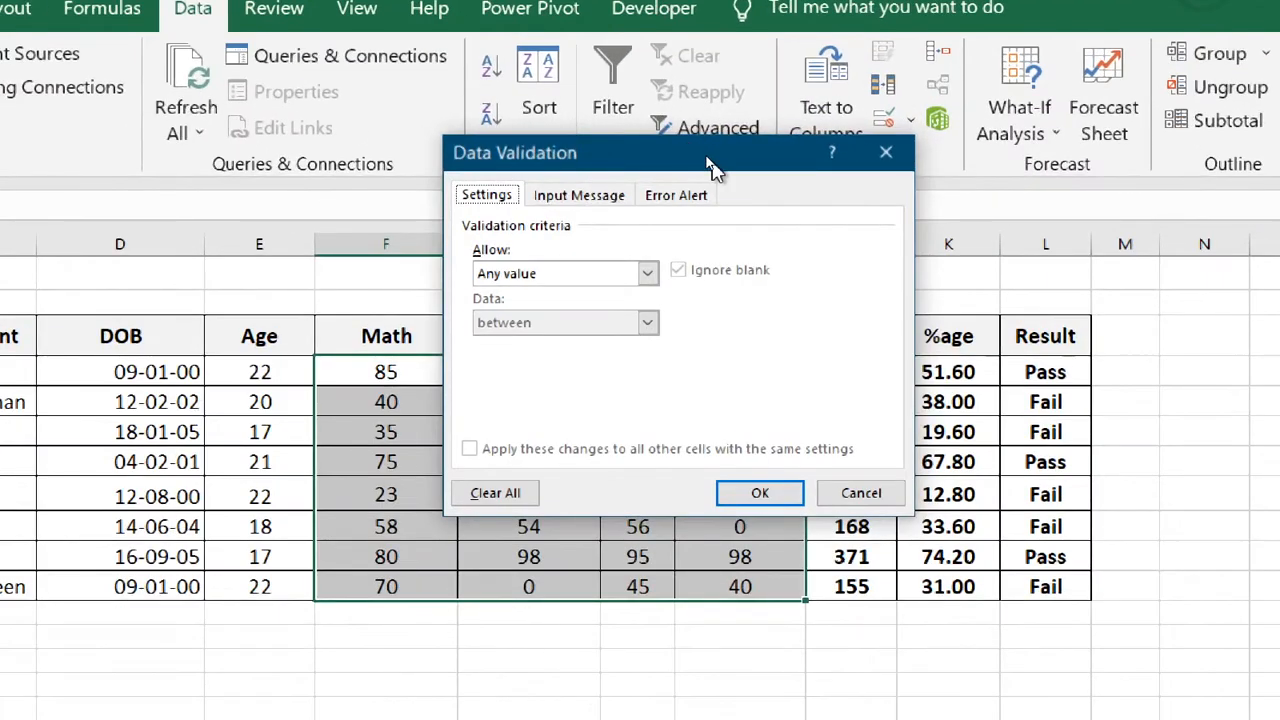
{"action": "left_click_drag", "start_coordinate": [699, 155], "coordinate": [822, 137]}
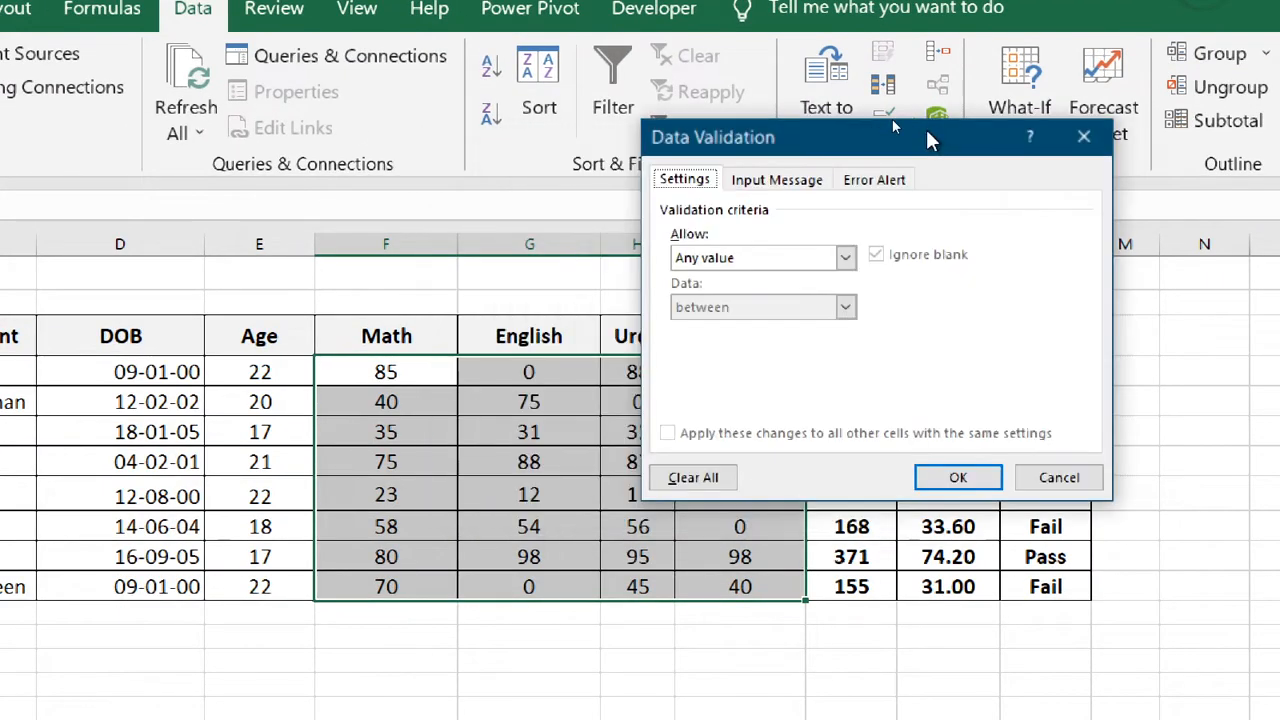
{"action": "left_click_drag", "start_coordinate": [928, 140], "coordinate": [1006, 115]}
Step: Set the validation criteria for the marks to whole numbers between 0 and 100
{"action": "left_click", "coordinate": [922, 233]}
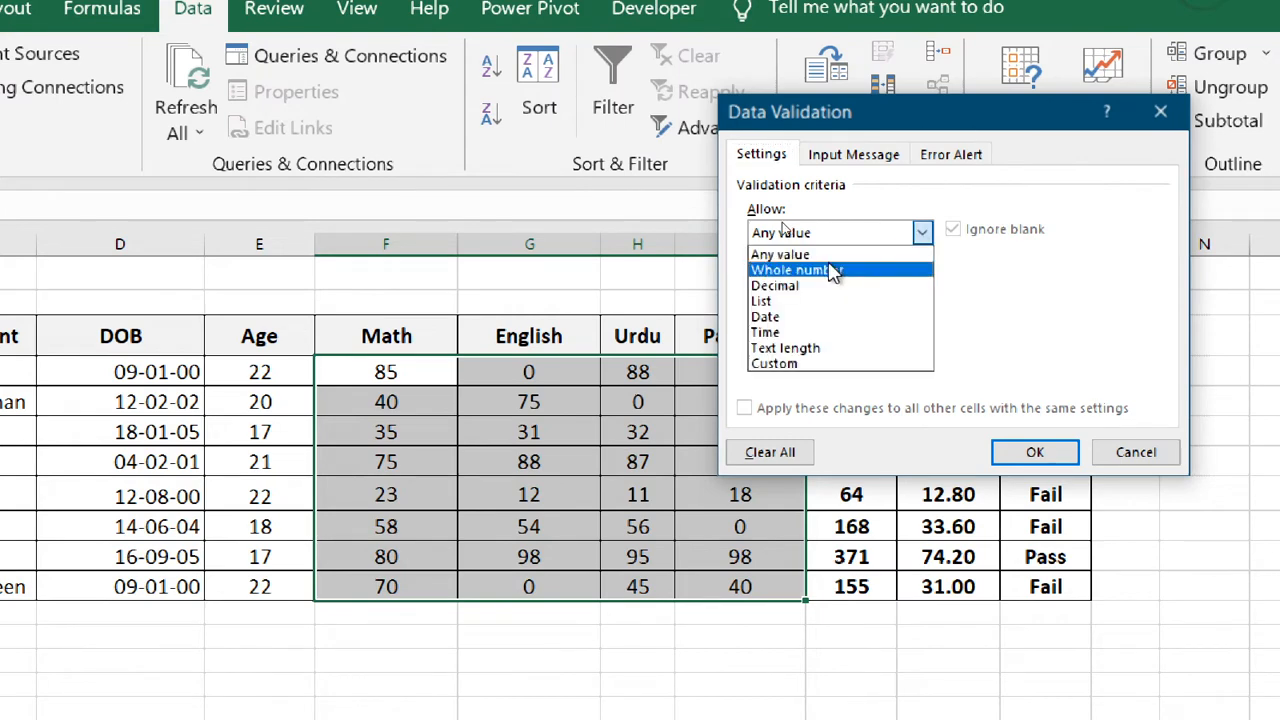
{"action": "left_click", "coordinate": [830, 270]}
{"action": "left_click", "coordinate": [786, 330]}
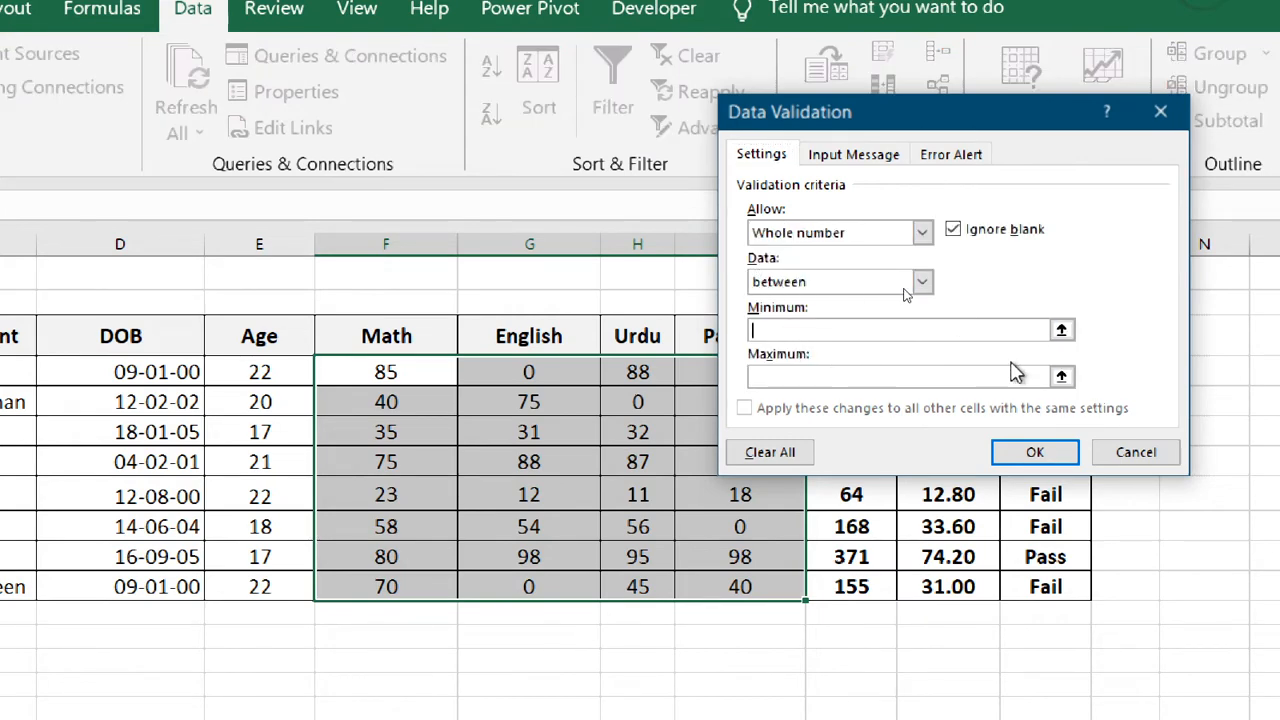
{"action": "type", "text": "0"}
{"action": "left_click", "coordinate": [1015, 374]}
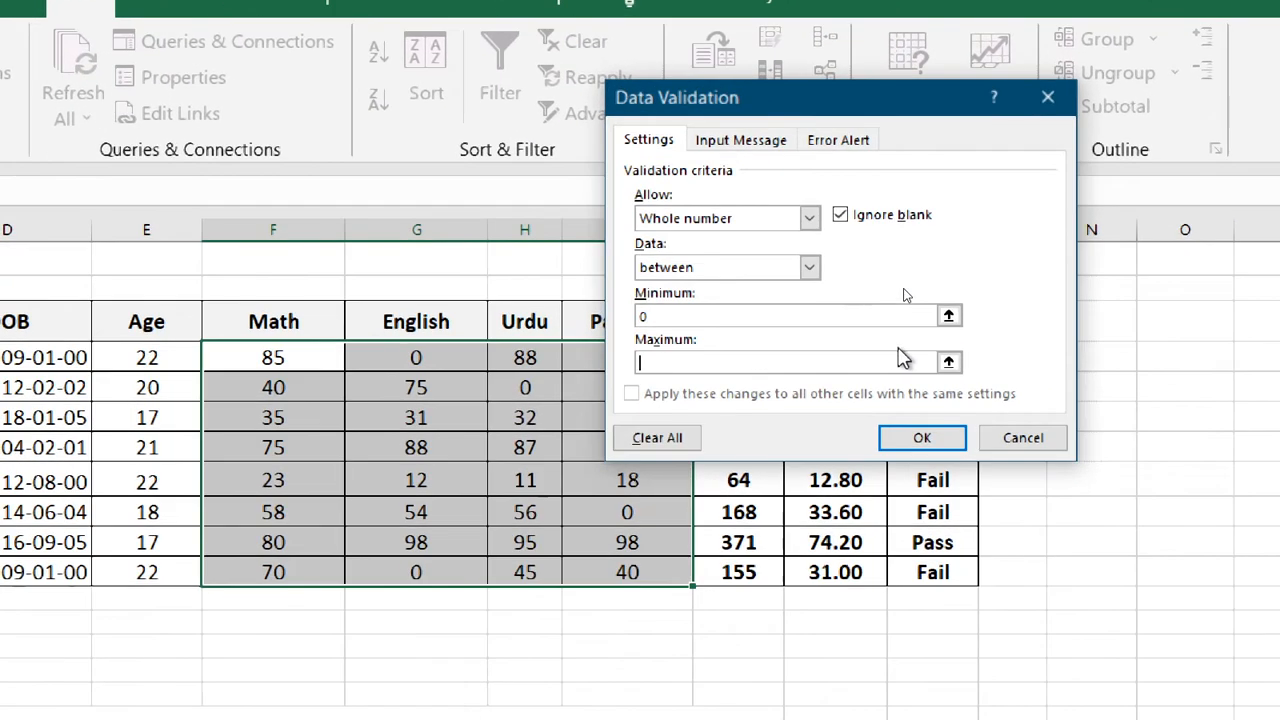
{"action": "type", "text": "100"}
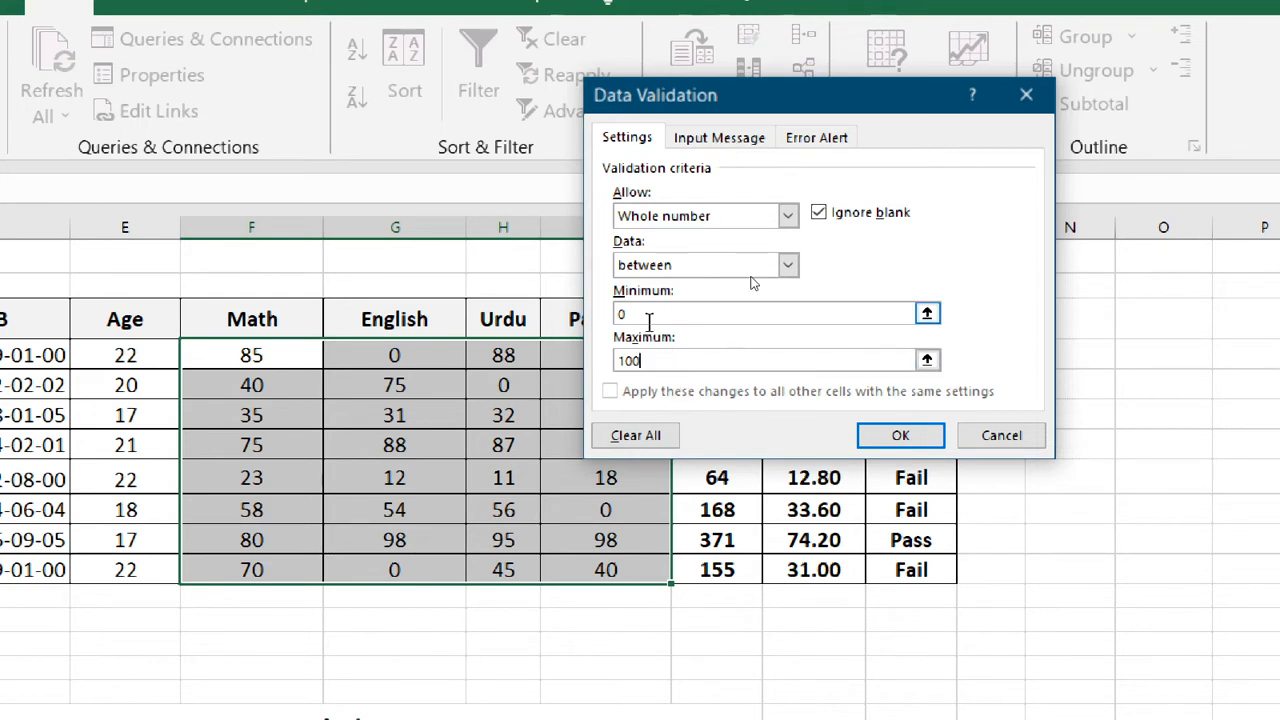
{"action": "left_click", "coordinate": [653, 360]}
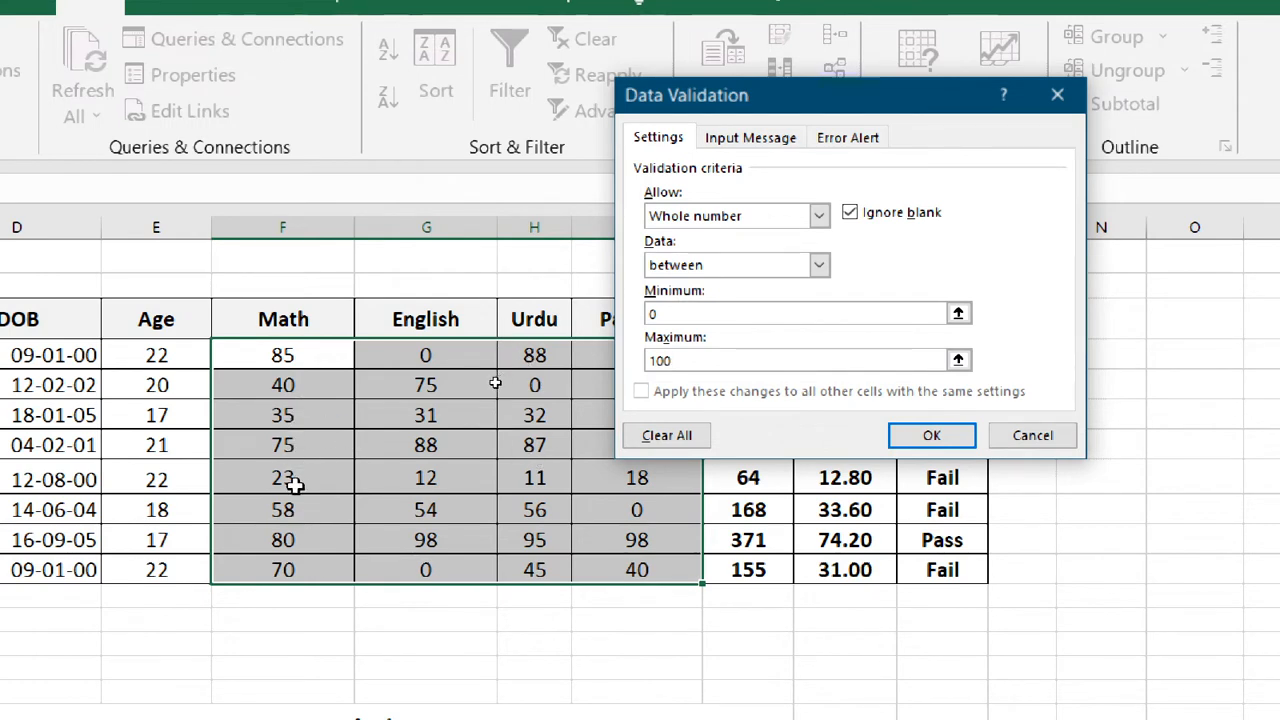
Step: Give the marks validation an input message titled "Alert" with the text "Type Marks of Students b/w 0-100"
{"action": "left_click", "coordinate": [777, 142]}
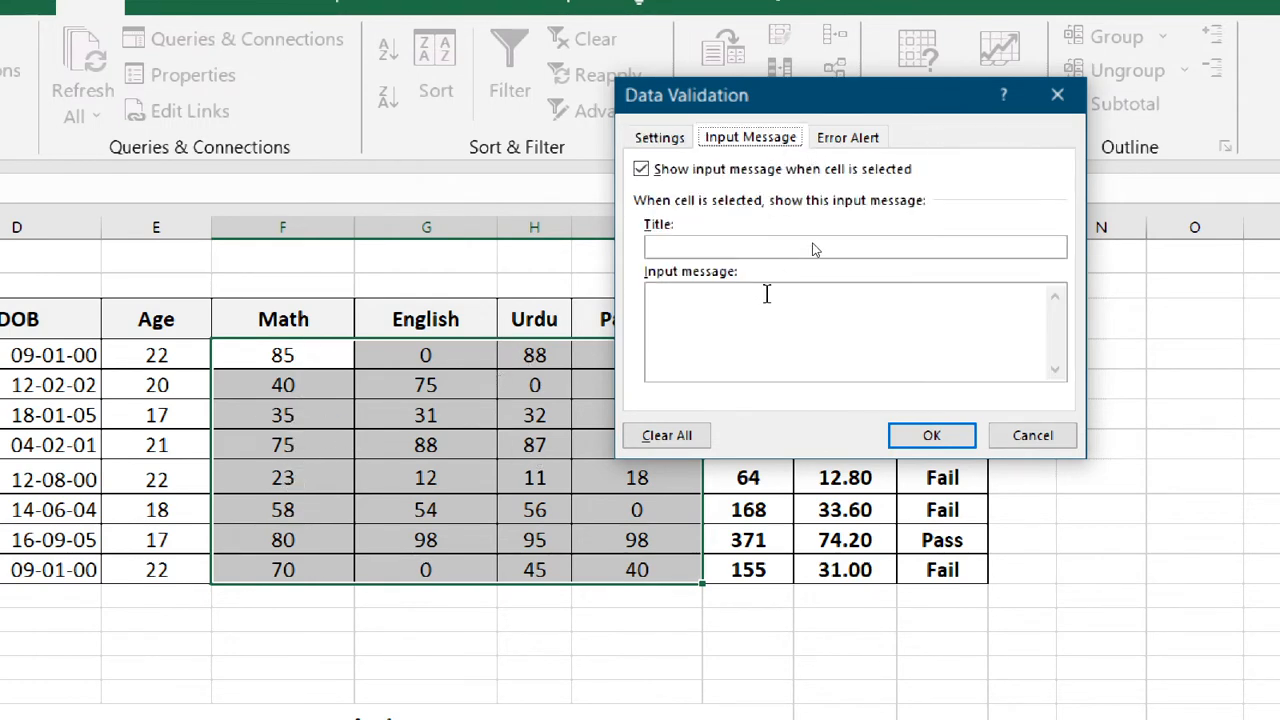
{"action": "left_click", "coordinate": [769, 247]}
{"action": "type", "text": "Alert"}
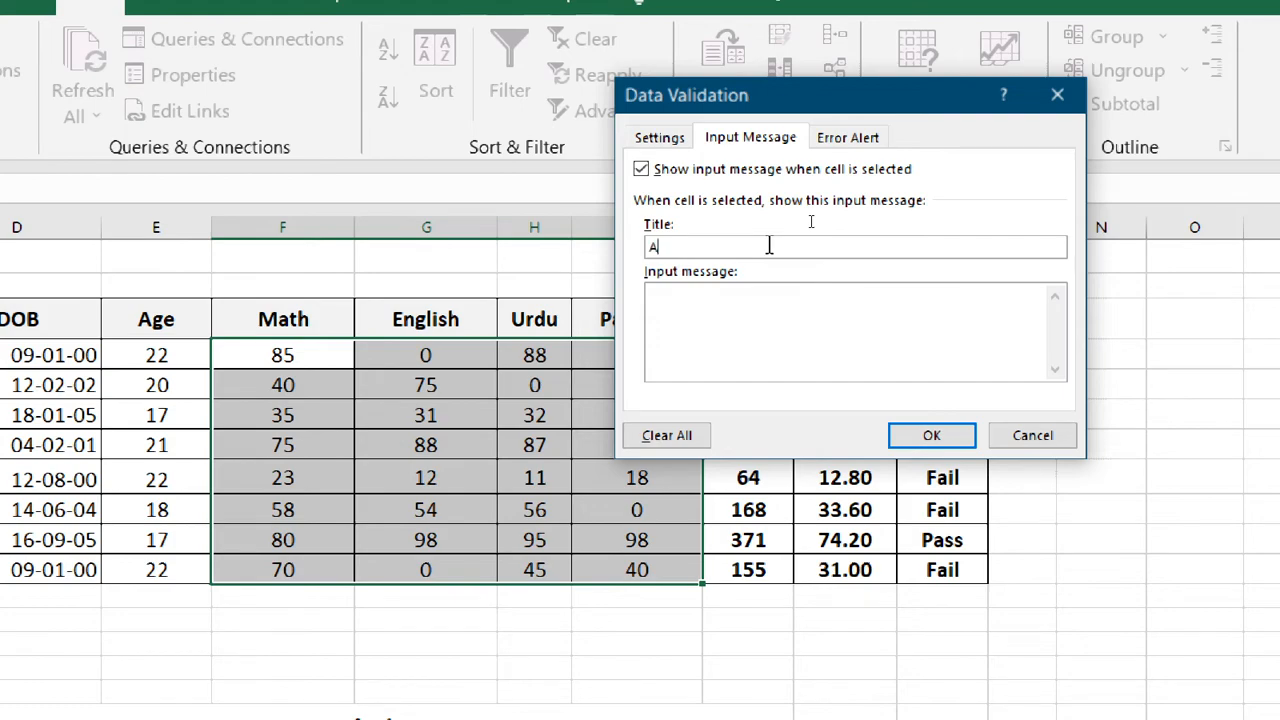
{"action": "key", "text": "Tab"}
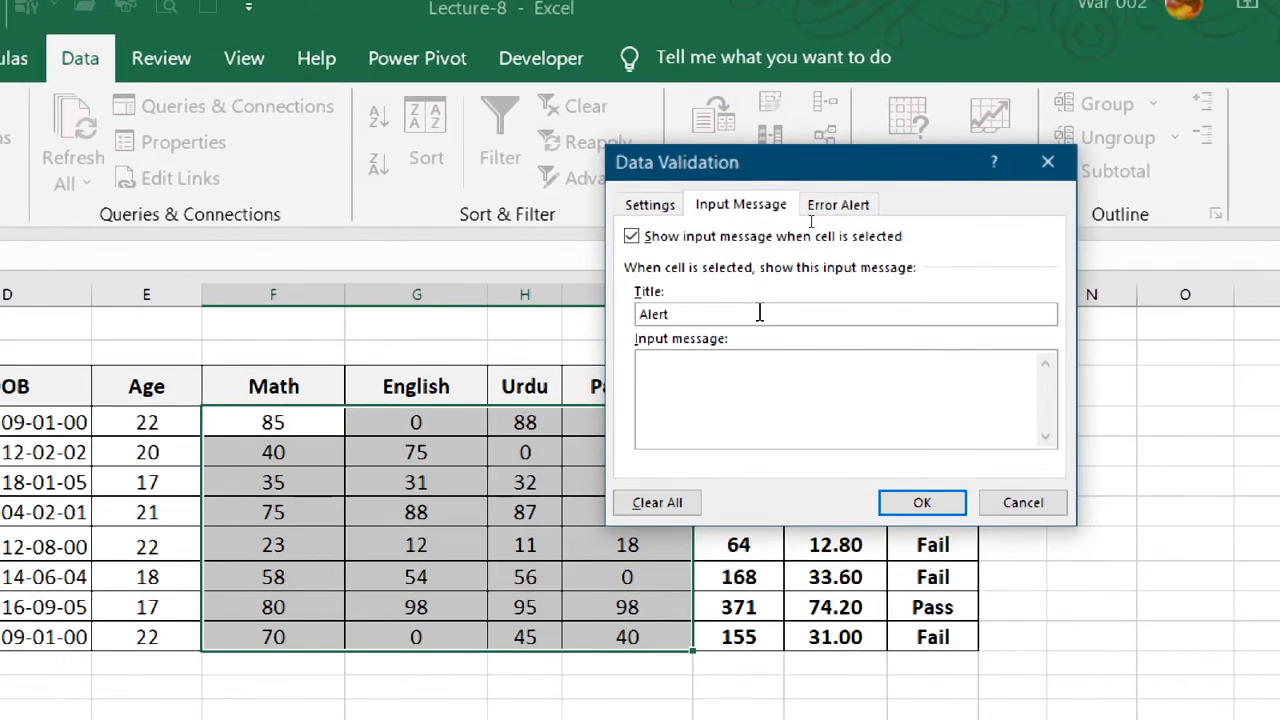
{"action": "type", "text": "Type M"}
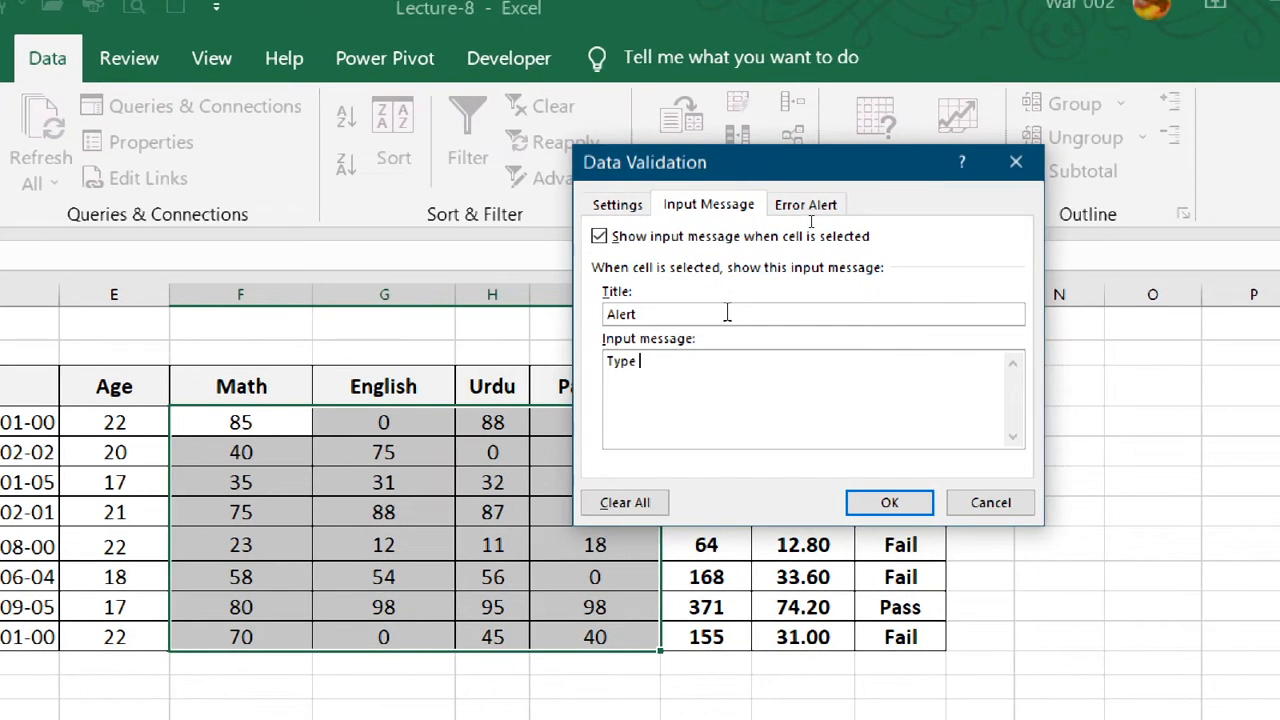
{"action": "key", "text": "BackSpace"}
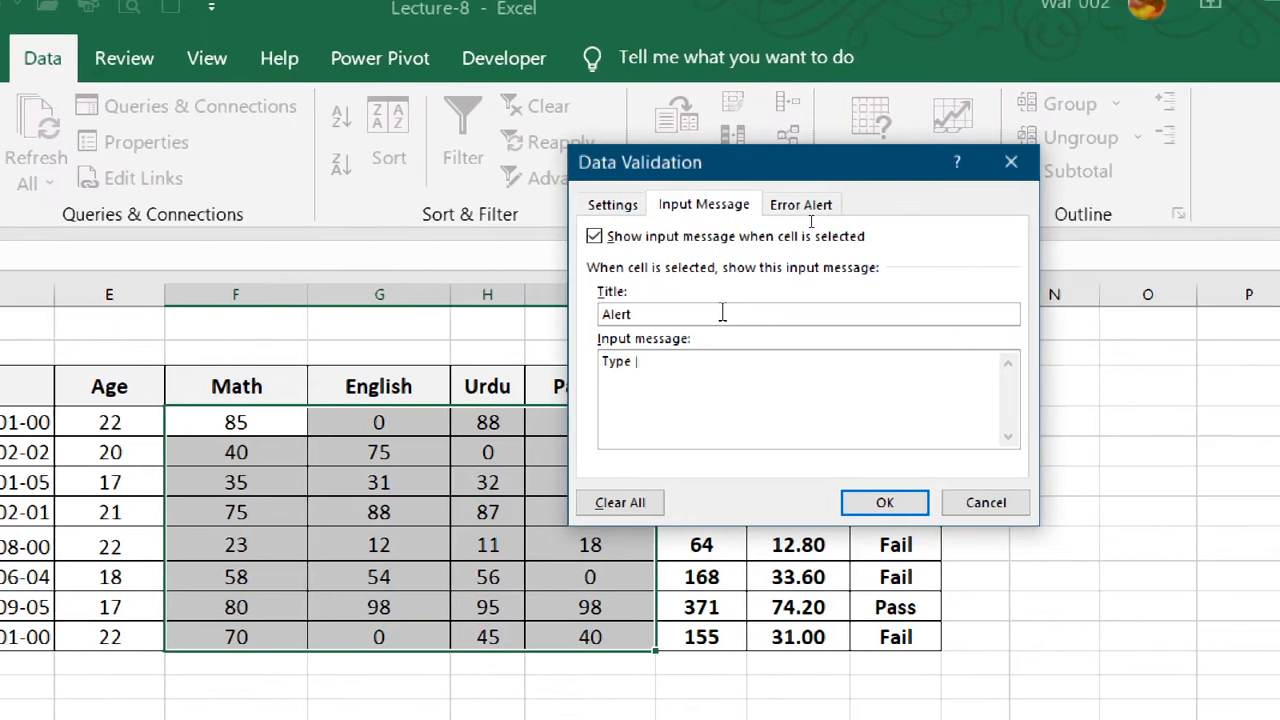
{"action": "type", "text": "Marks of St"}
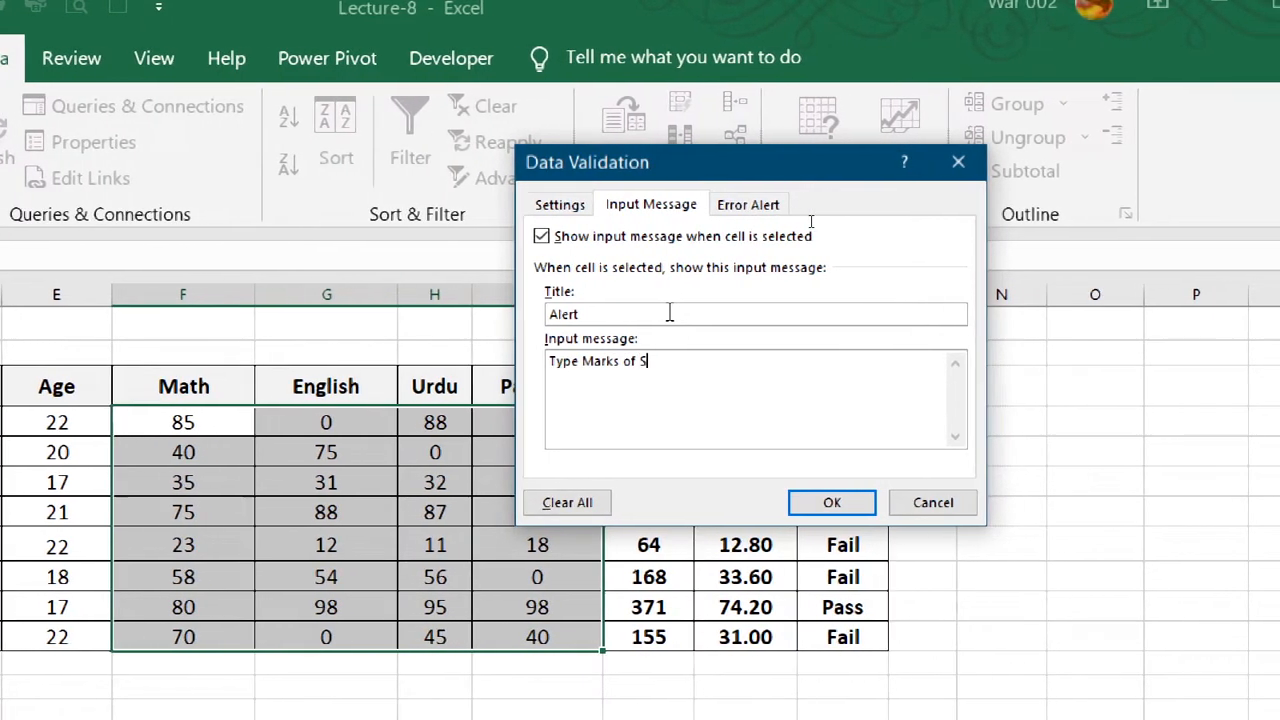
{"action": "type", "text": "udents"}
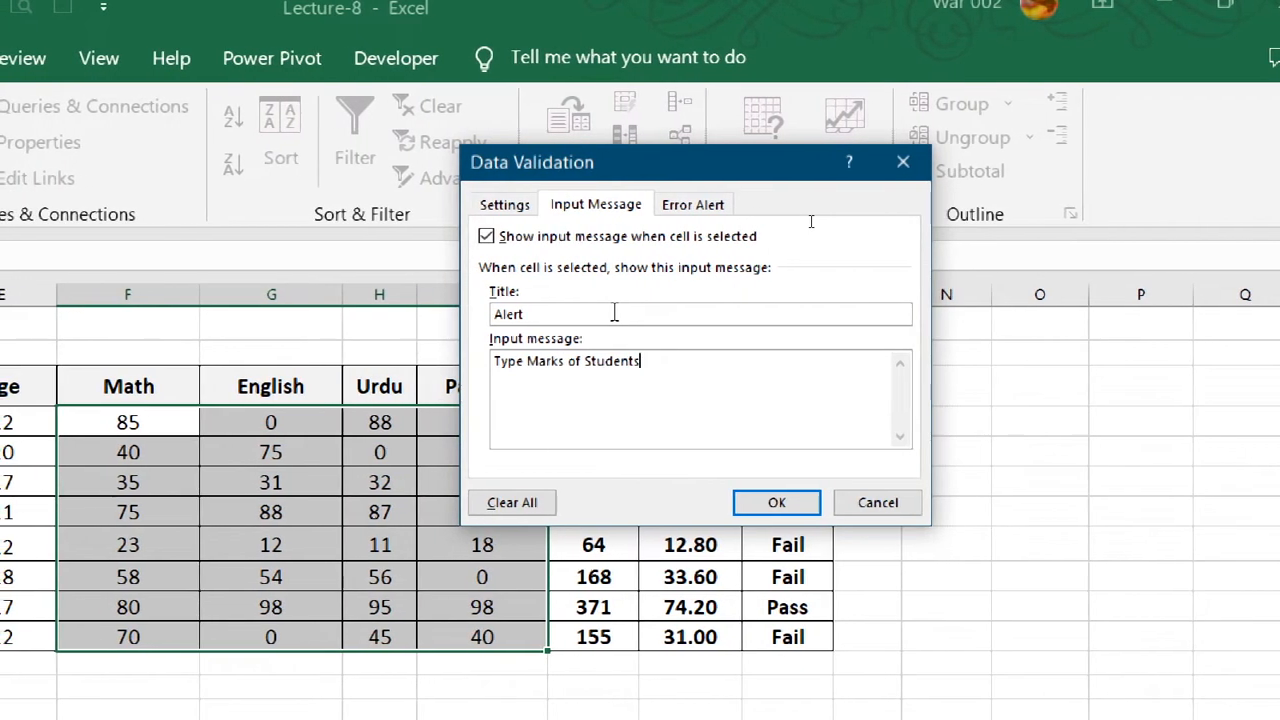
{"action": "type", "text": " b/w"}
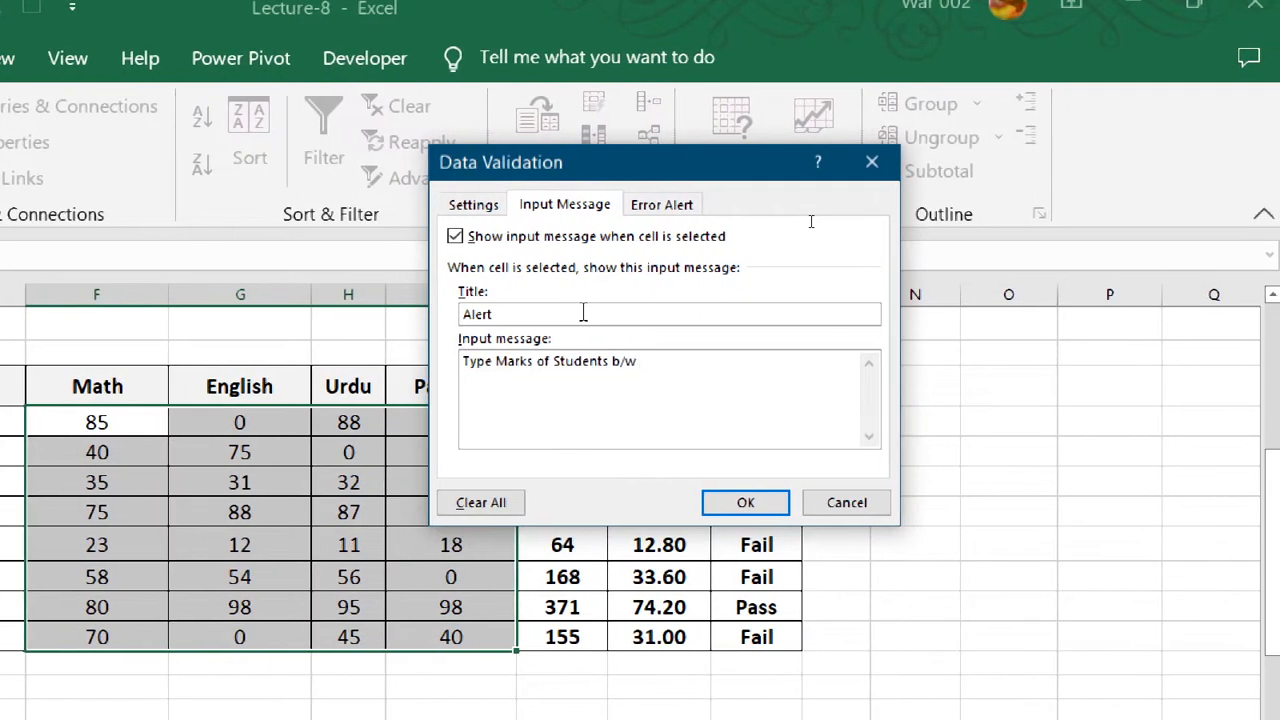
{"action": "type", "text": " 0-100"}
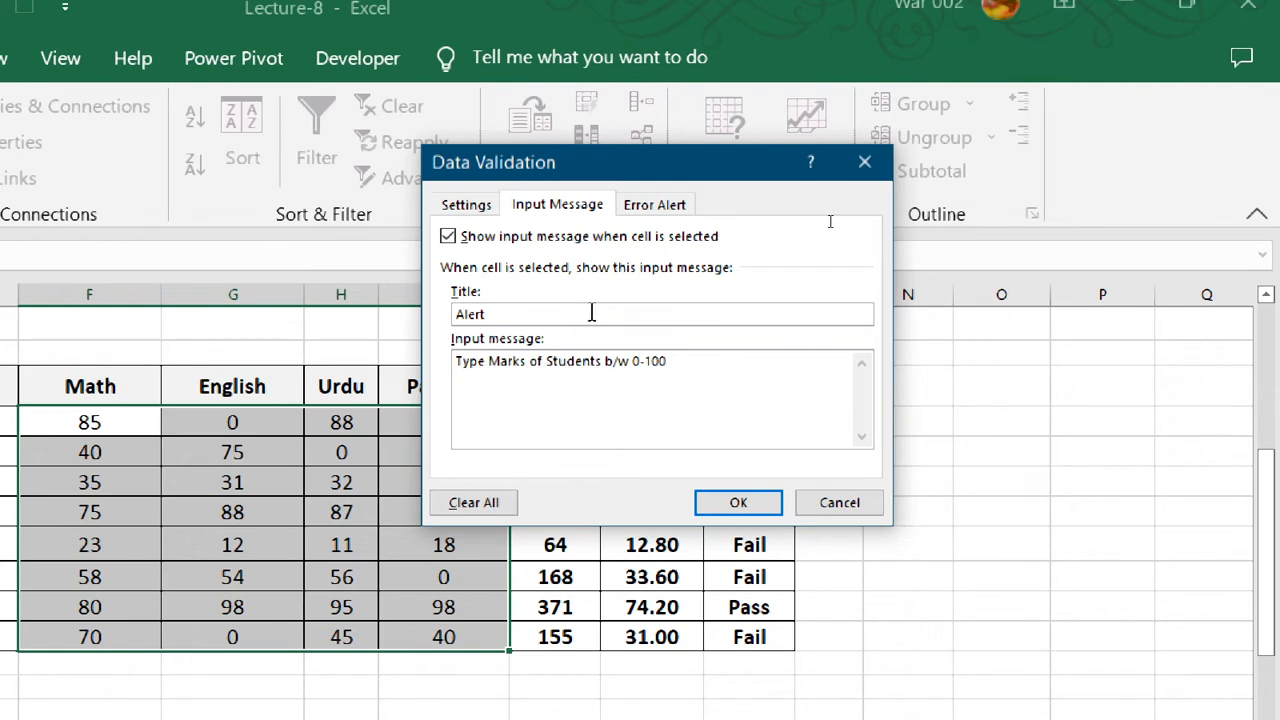
Step: Add a Stop-style error alert titled "Stop" with the message "Type marks b/w 0-100", and apply the validation to the marks
{"action": "left_click", "coordinate": [659, 206]}
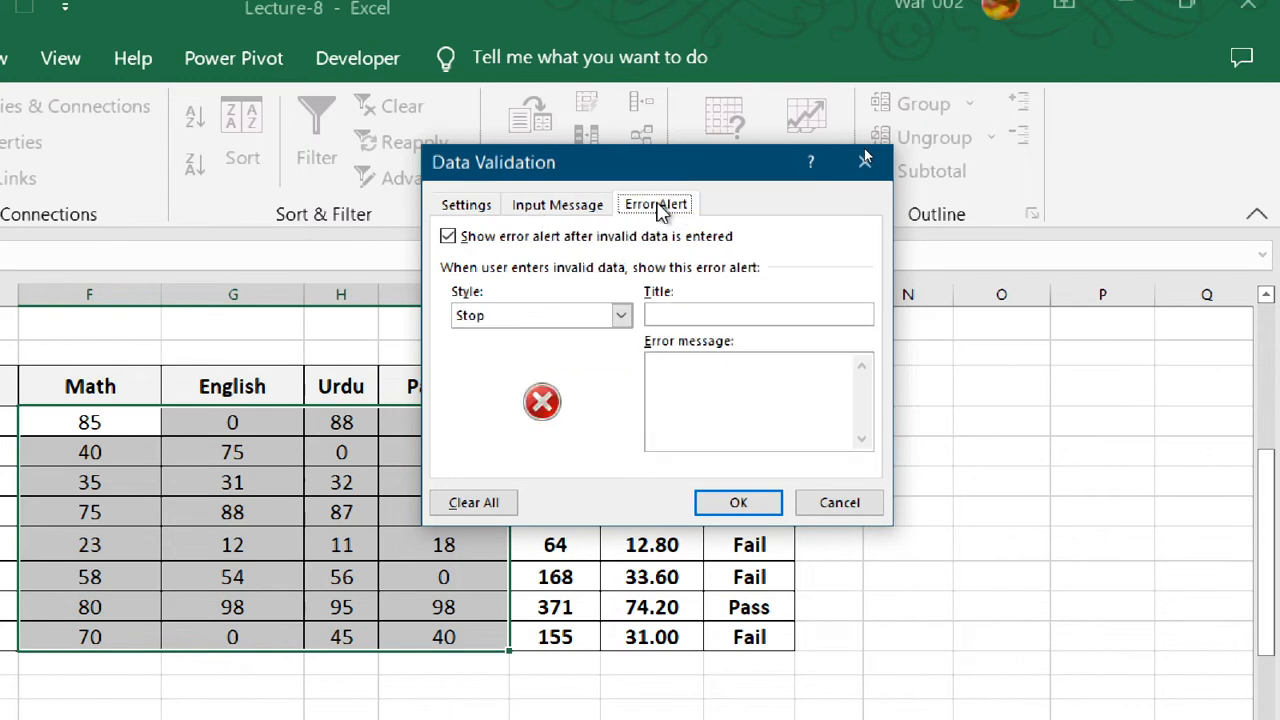
{"action": "left_click", "coordinate": [678, 315]}
{"action": "type", "text": "S"}
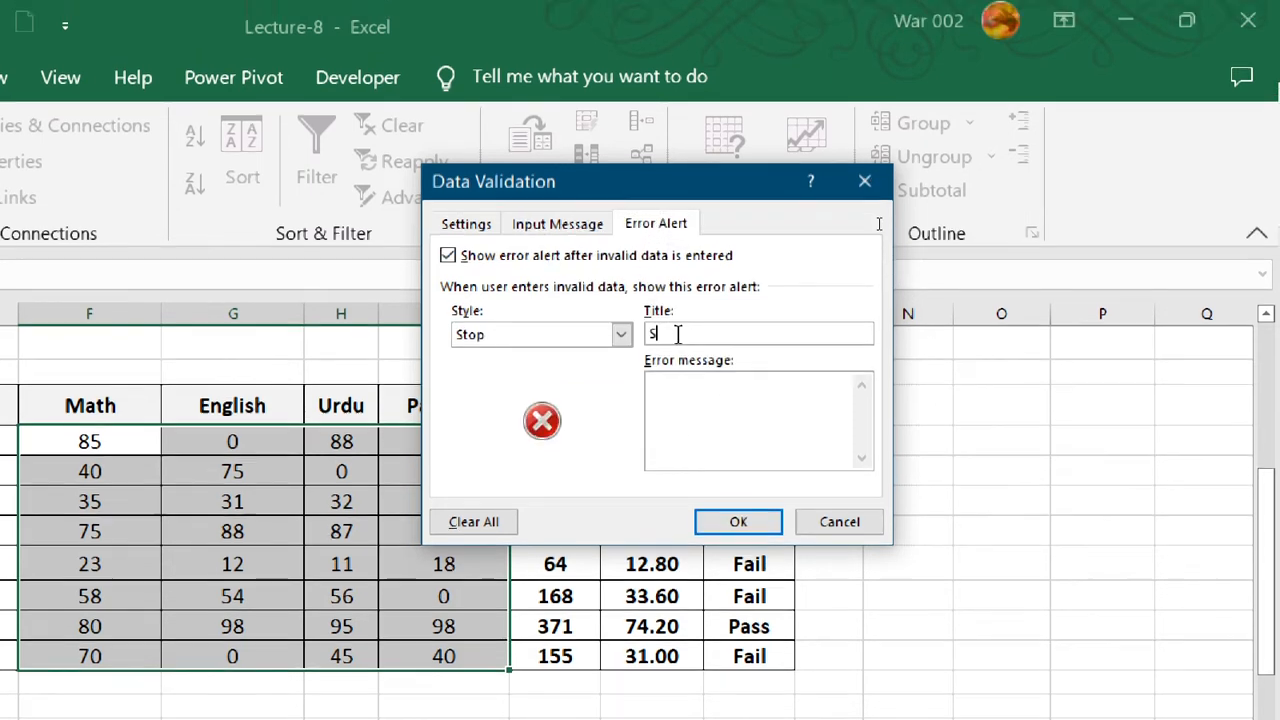
{"action": "type", "text": "top"}
{"action": "key", "text": "Tab"}
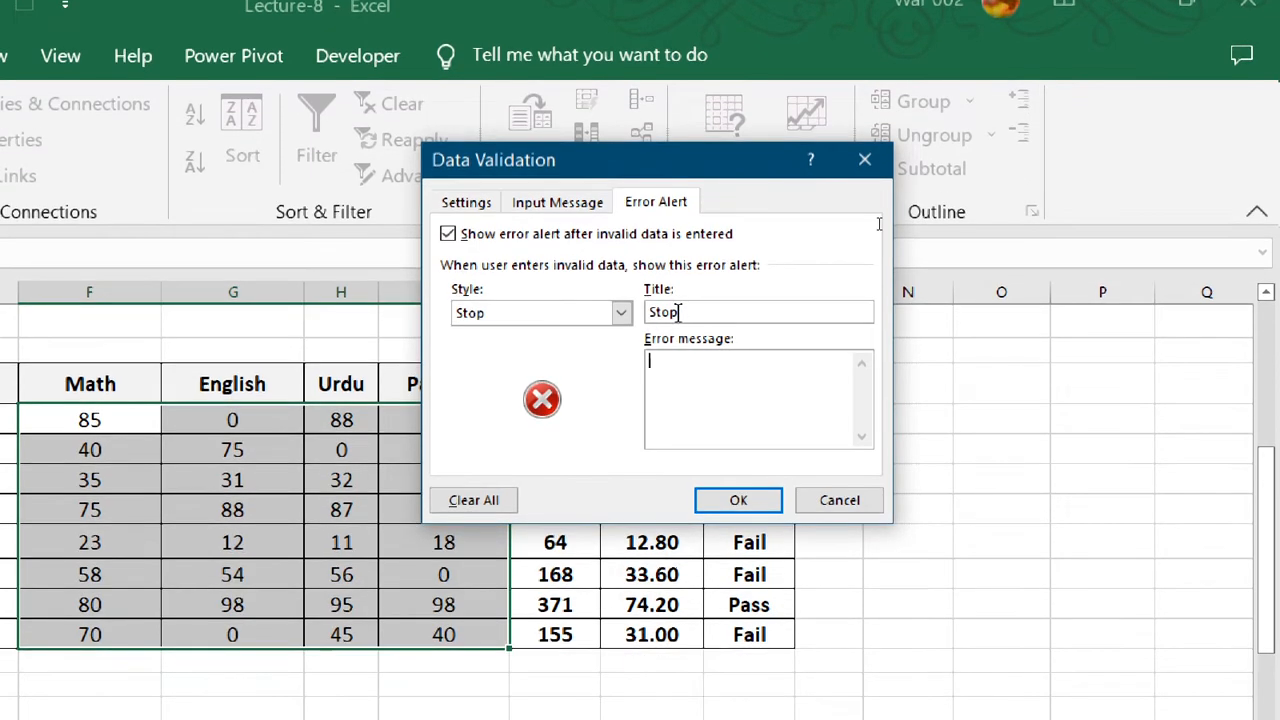
{"action": "type", "text": "Type marks b/w 0-100"}
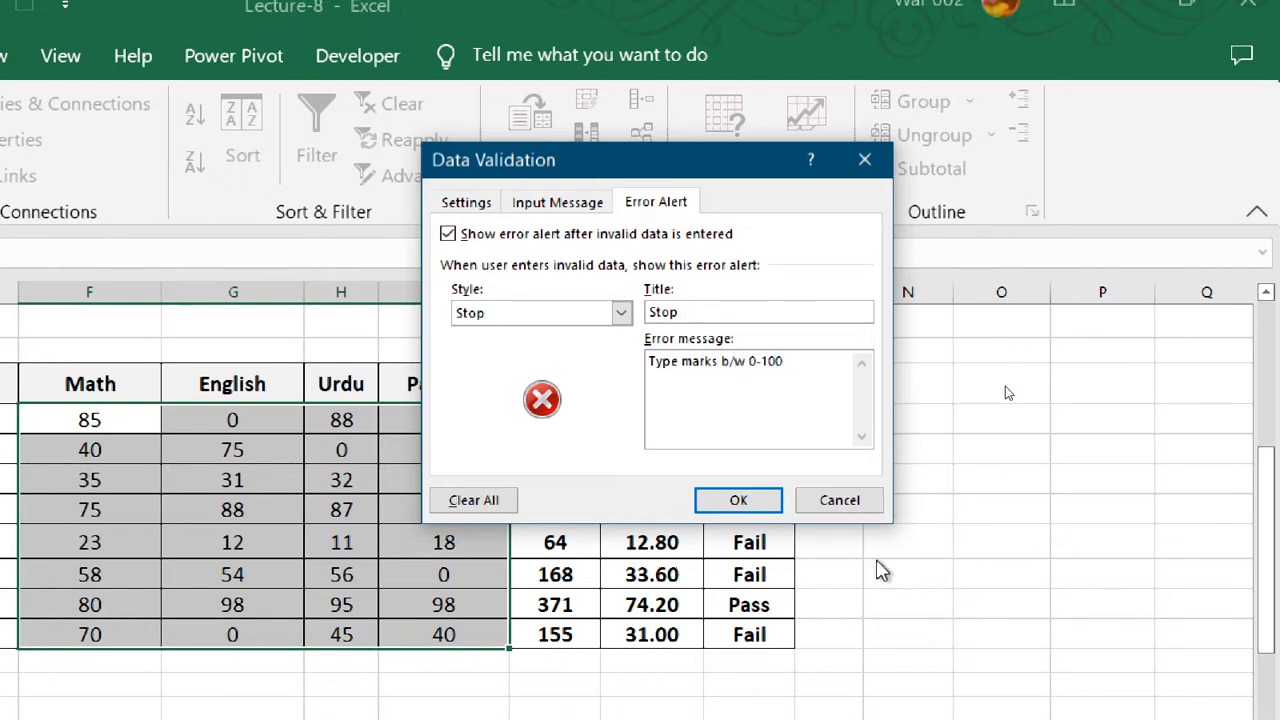
{"action": "left_click", "coordinate": [741, 502]}
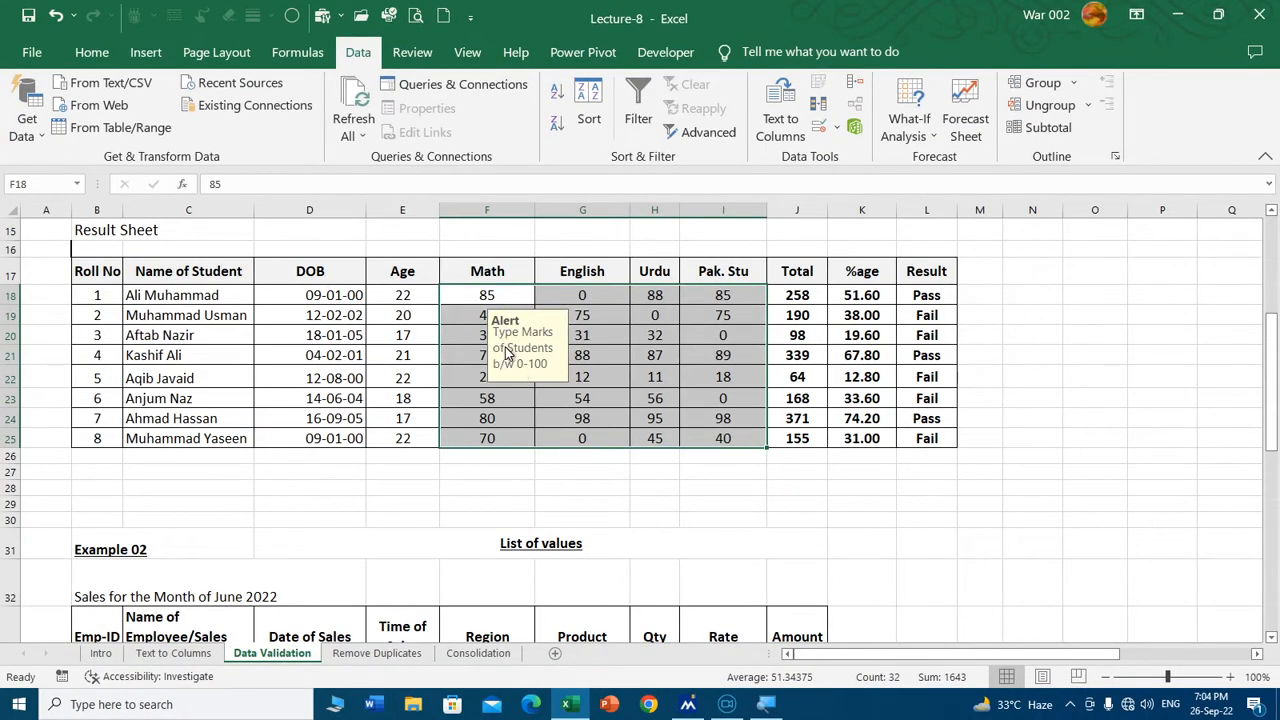
Step: Check the input message on cells inside the marks range F18:I25 and on empty cells below it
{"action": "left_click", "coordinate": [487, 438]}
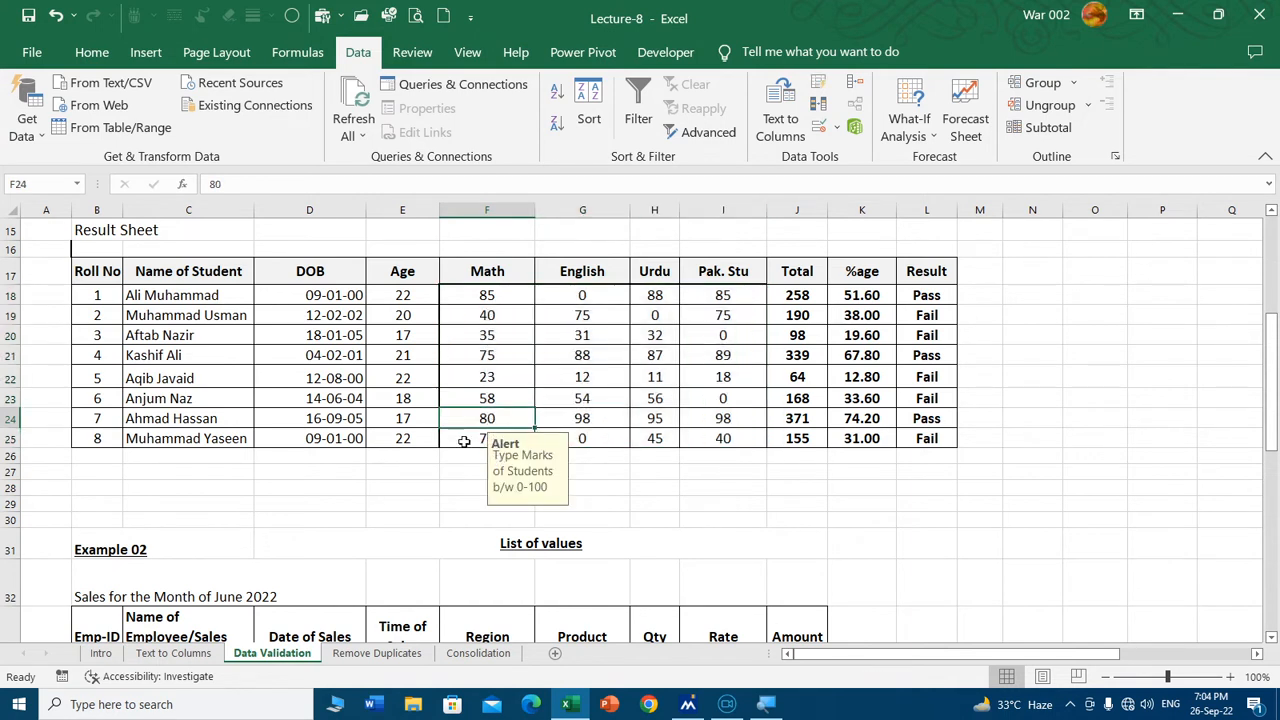
{"action": "left_click", "coordinate": [615, 468]}
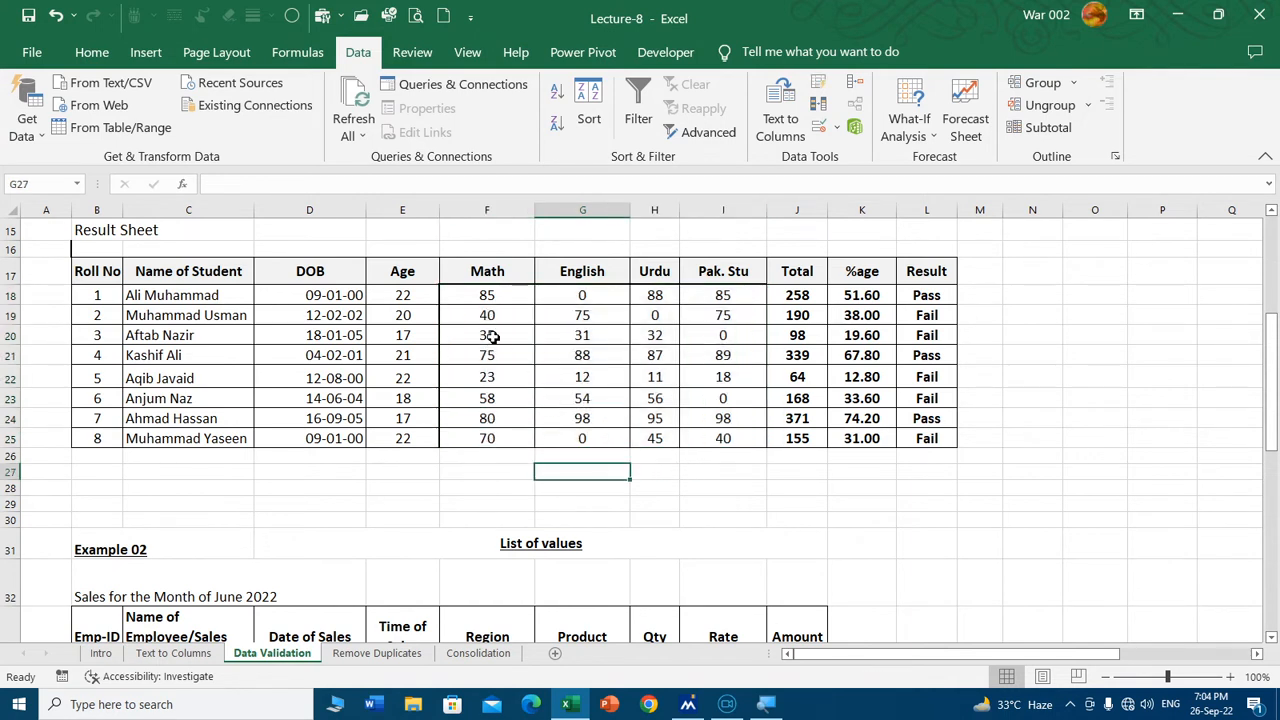
{"action": "left_click_drag", "start_coordinate": [487, 295], "coordinate": [712, 435]}
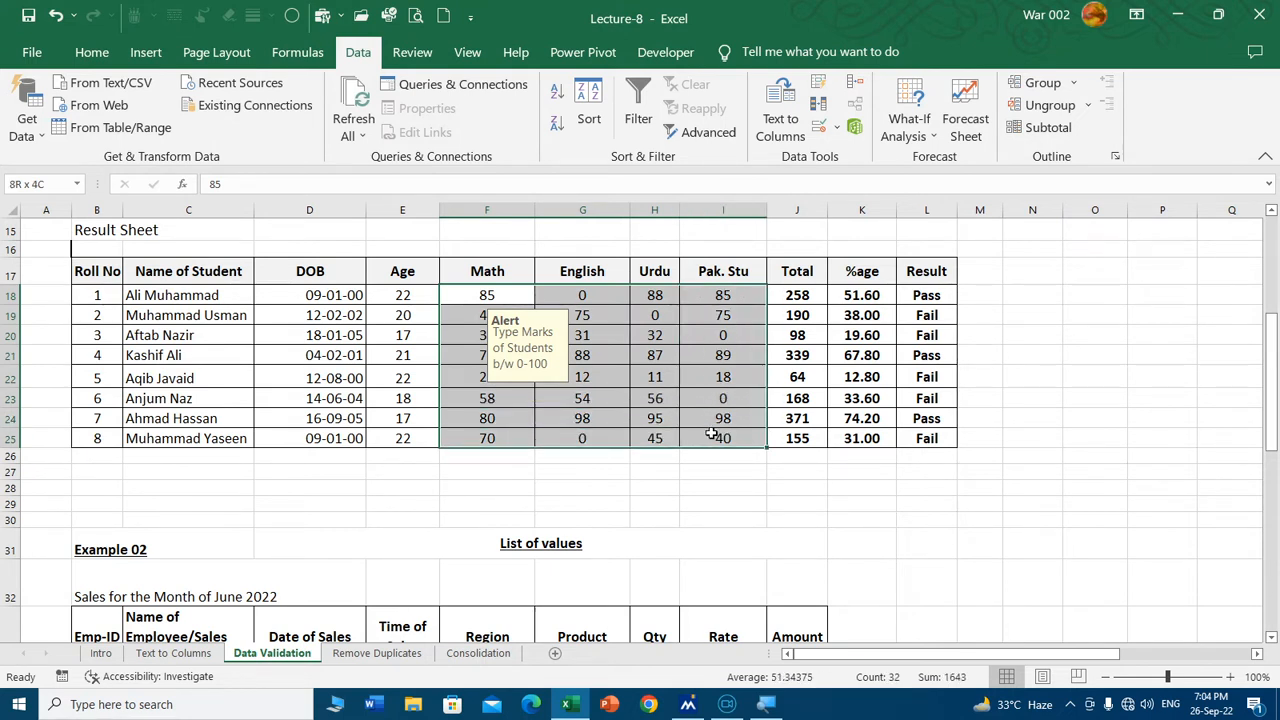
{"action": "left_click", "coordinate": [484, 210]}
{"action": "left_click_drag", "start_coordinate": [536, 213], "coordinate": [750, 211]}
{"action": "left_click", "coordinate": [505, 460]}
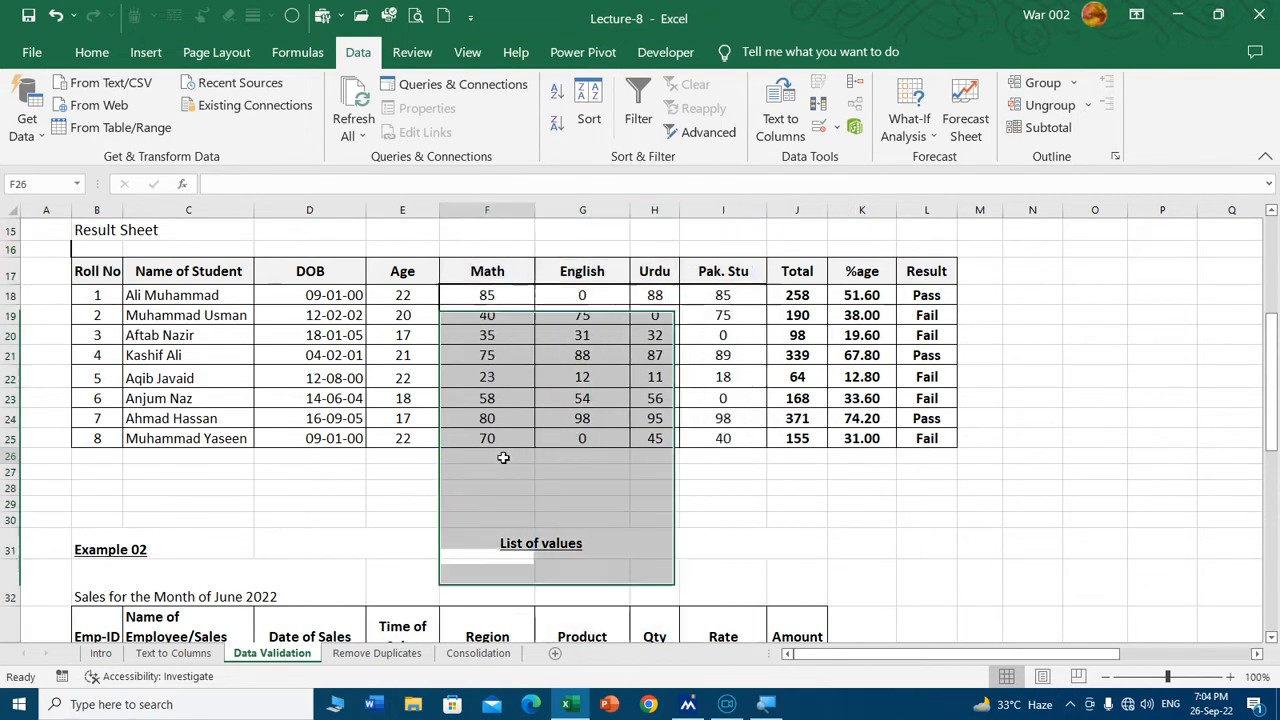
{"action": "left_click", "coordinate": [723, 457]}
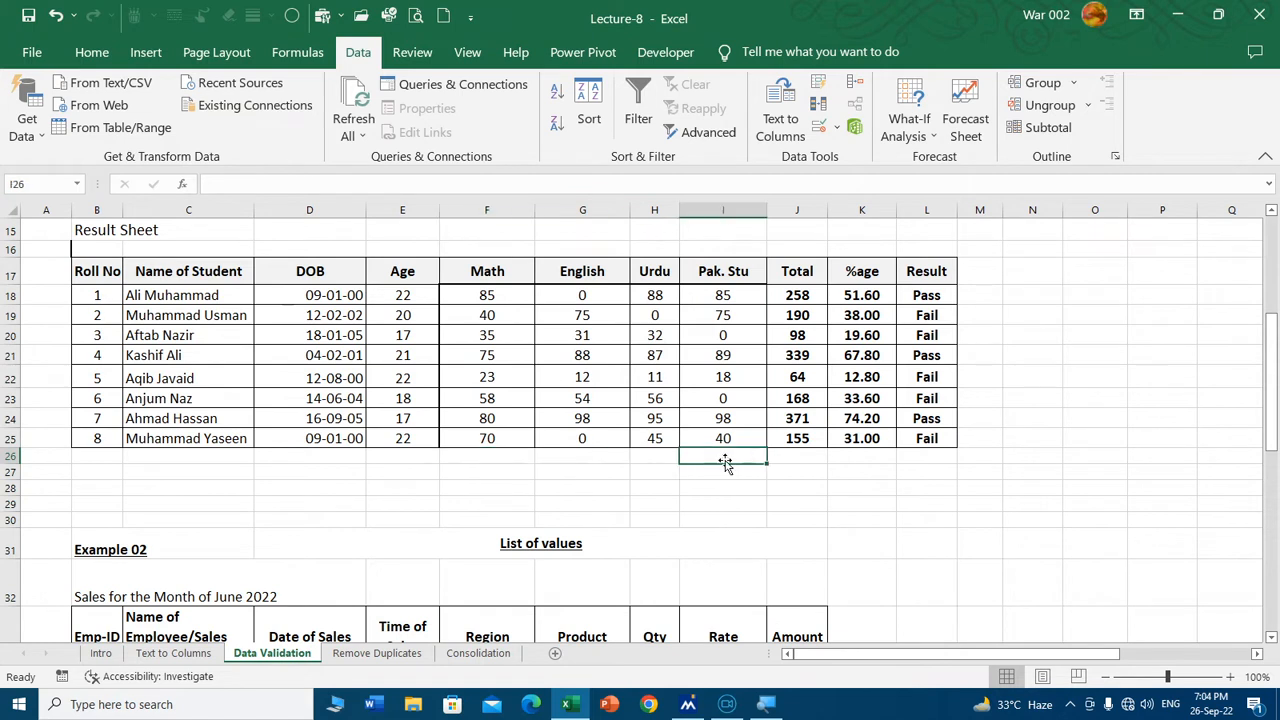
Step: Test the marks validation by entering 101 in Math cell F18, and cancel the entry
{"action": "left_click", "coordinate": [488, 291]}
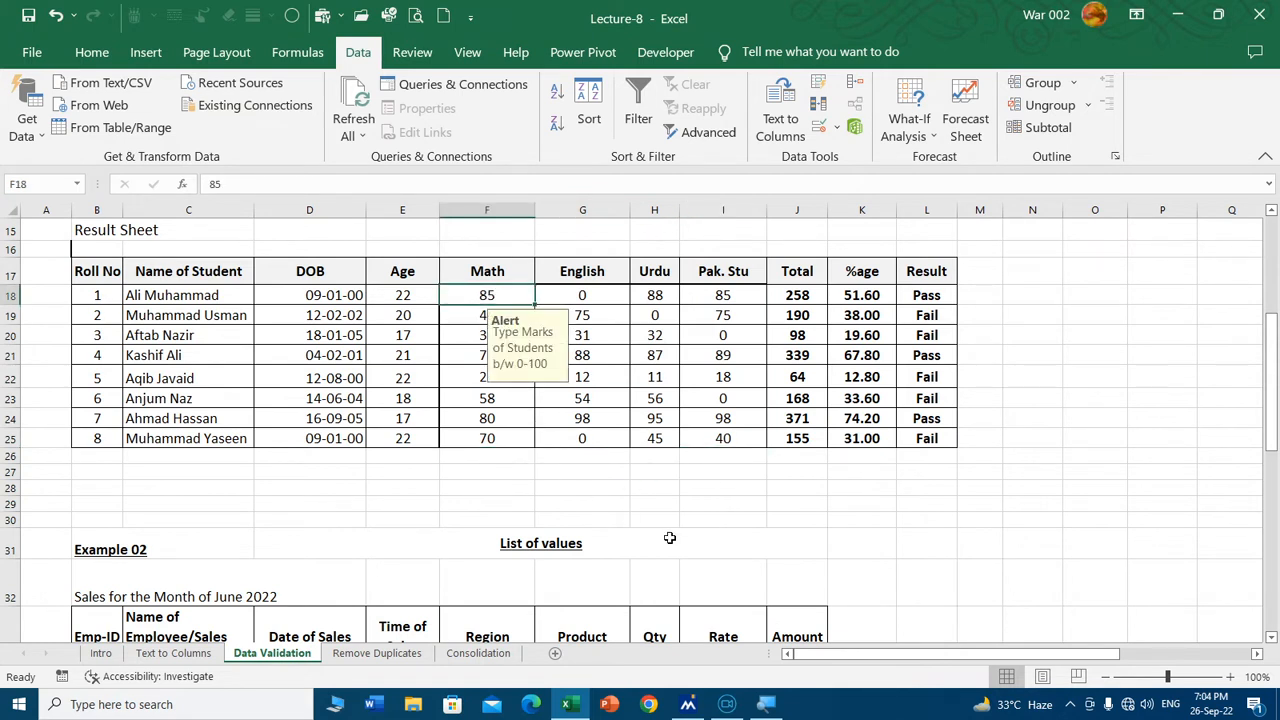
{"action": "type", "text": "10"}
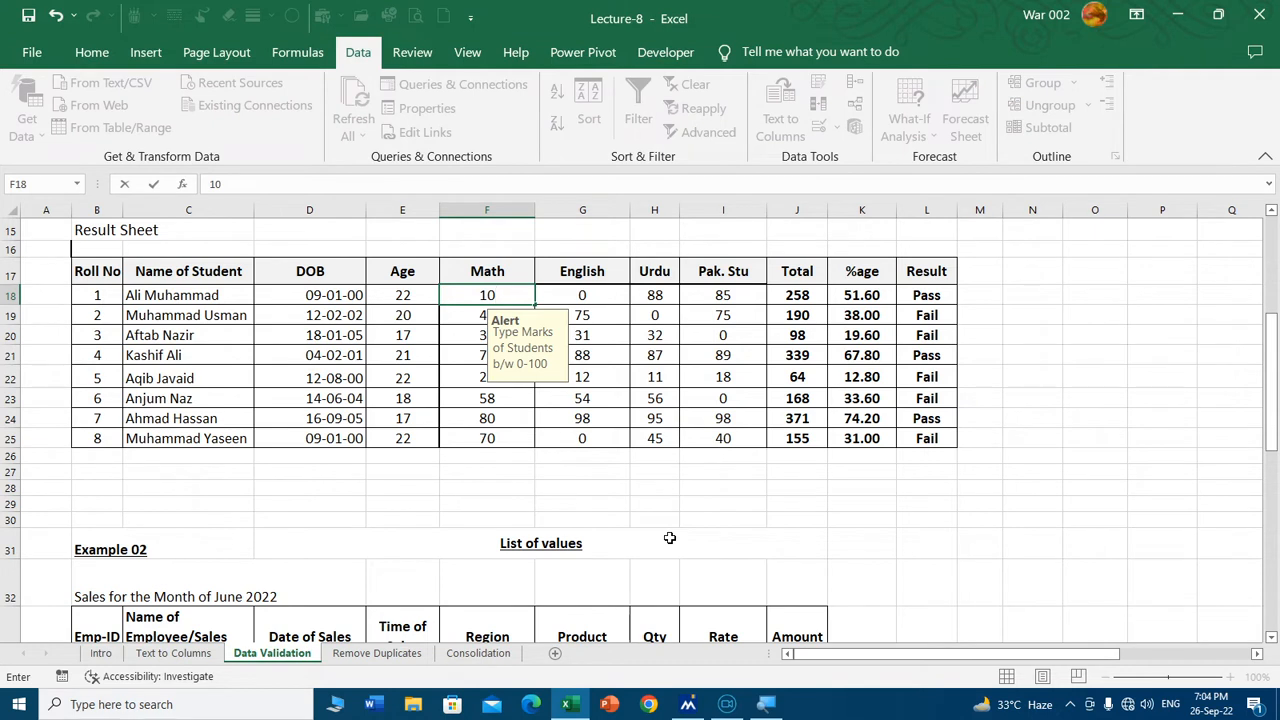
{"action": "type", "text": "1"}
{"action": "key", "text": "Return"}
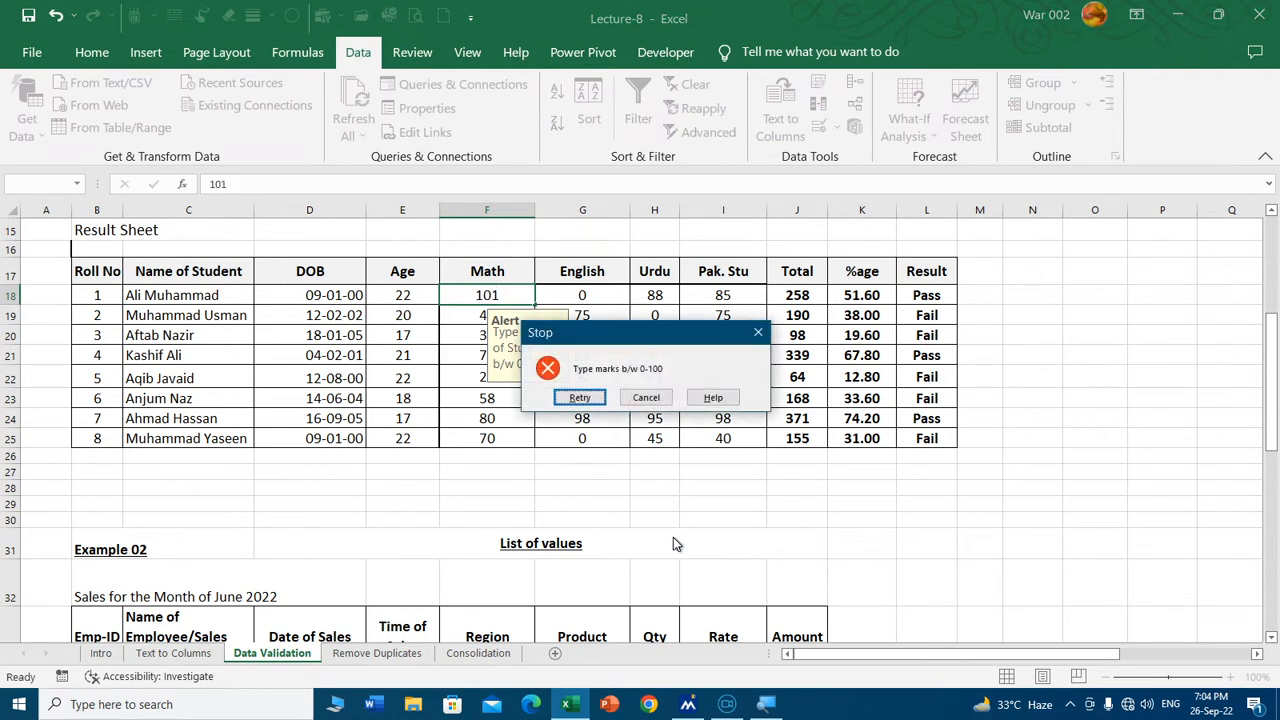
{"action": "left_click", "coordinate": [655, 399]}
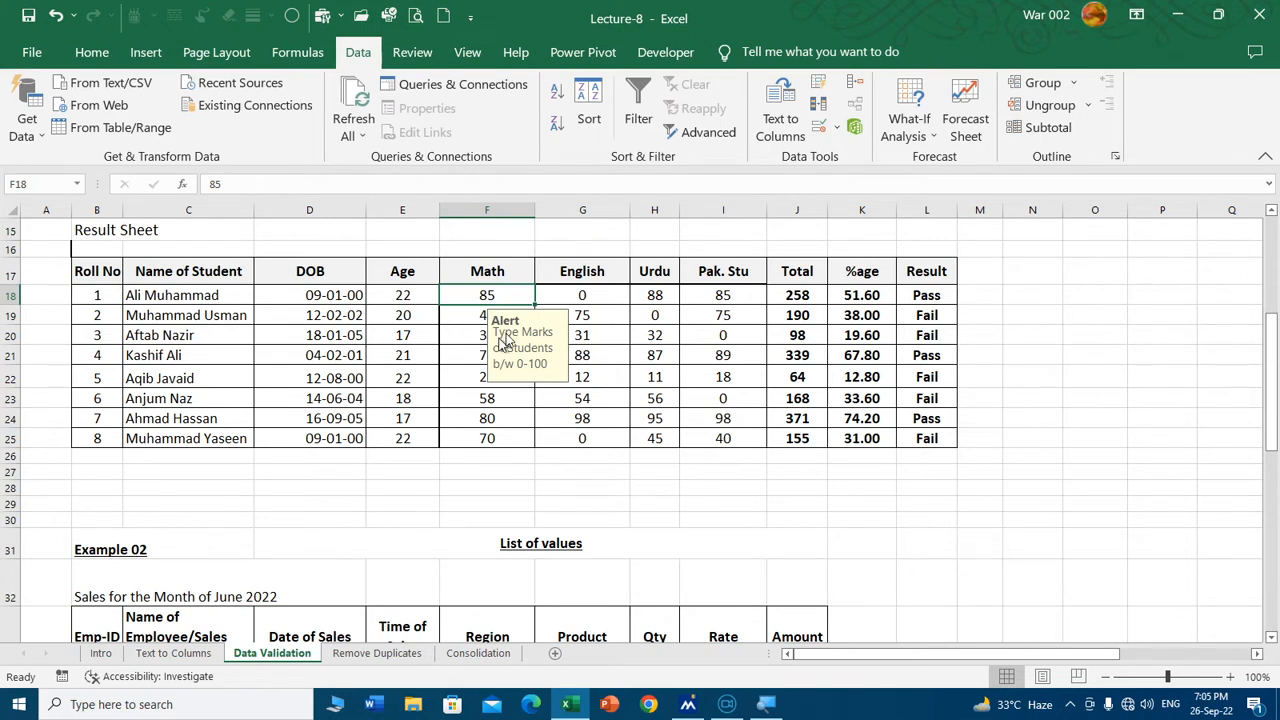
{"action": "left_click_drag", "start_coordinate": [487, 210], "coordinate": [720, 216]}
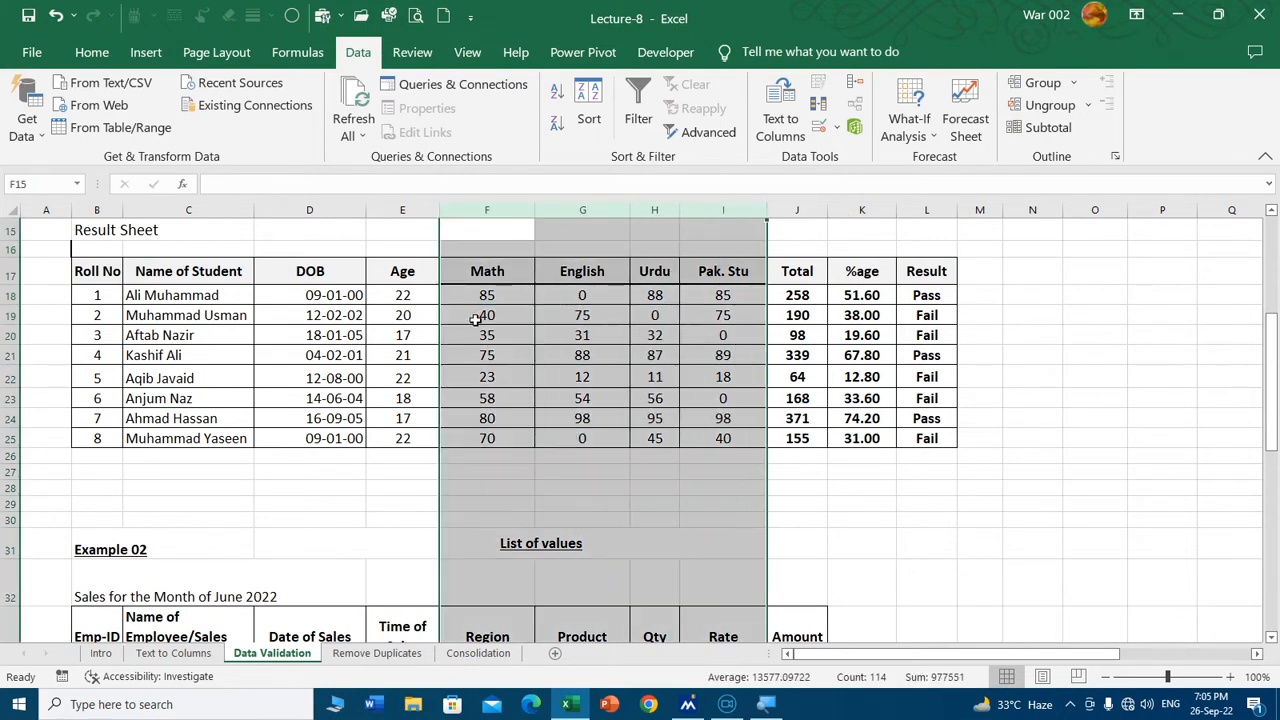
{"action": "left_click_drag", "start_coordinate": [481, 295], "coordinate": [712, 440]}
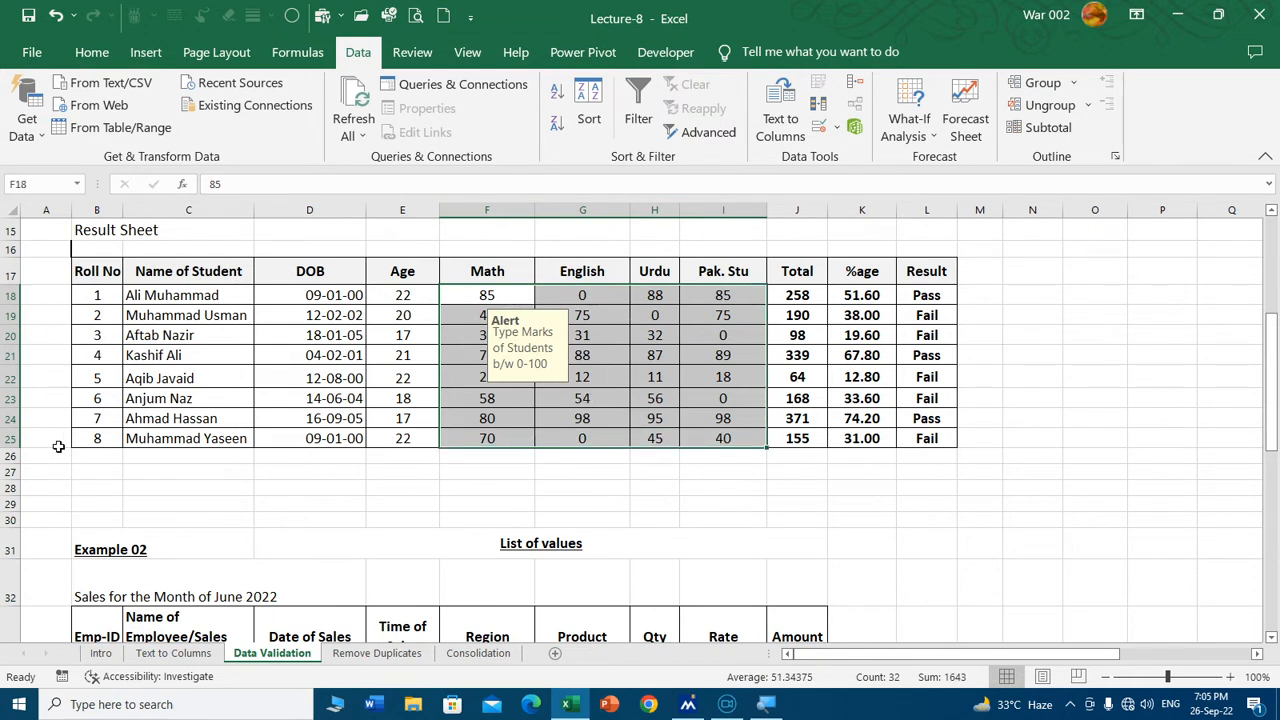
{"action": "left_click", "coordinate": [95, 455]}
{"action": "left_click", "coordinate": [478, 460]}
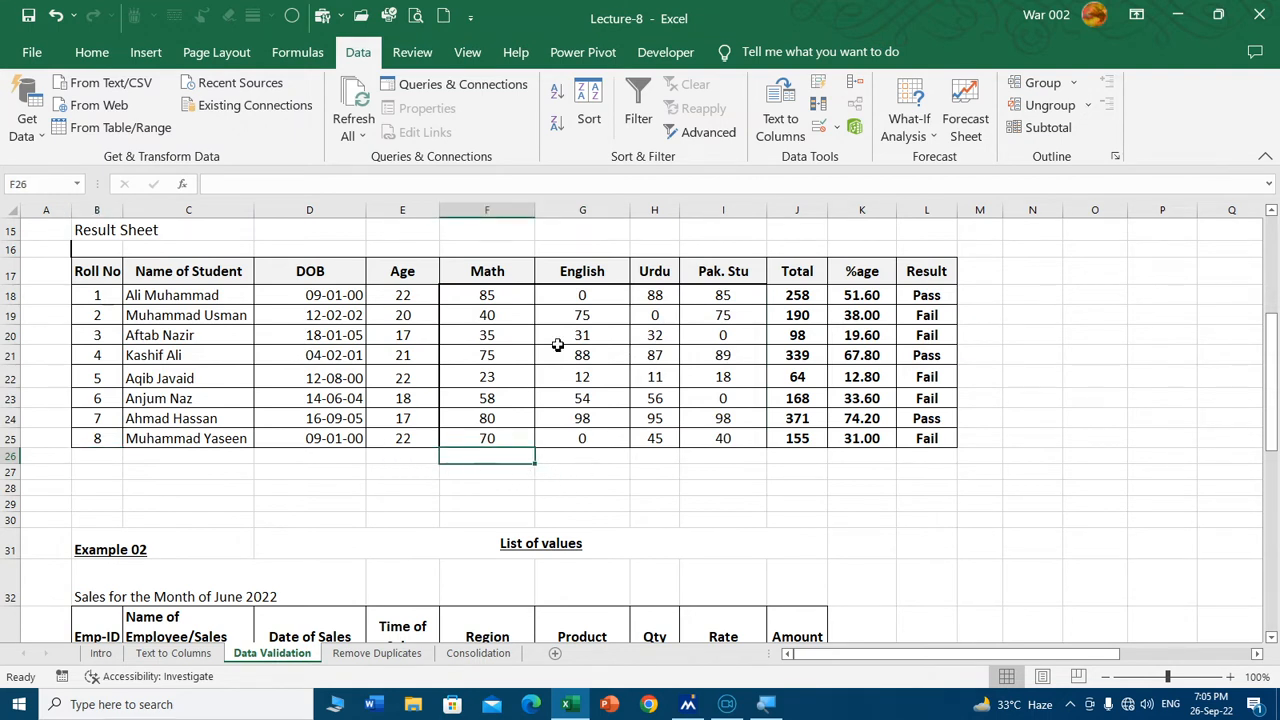
Step: Clear all data validation settings from the marks range F18:I25
{"action": "left_click_drag", "start_coordinate": [509, 300], "coordinate": [694, 434]}
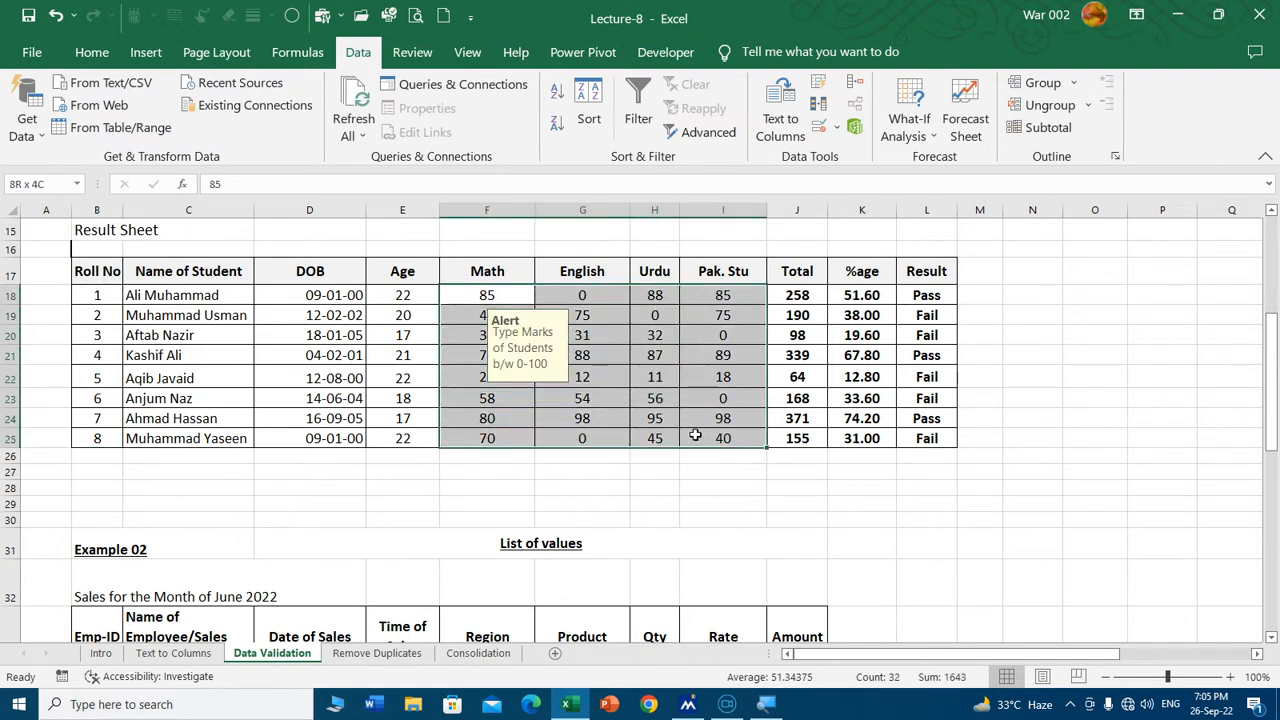
{"action": "left_click", "coordinate": [818, 126]}
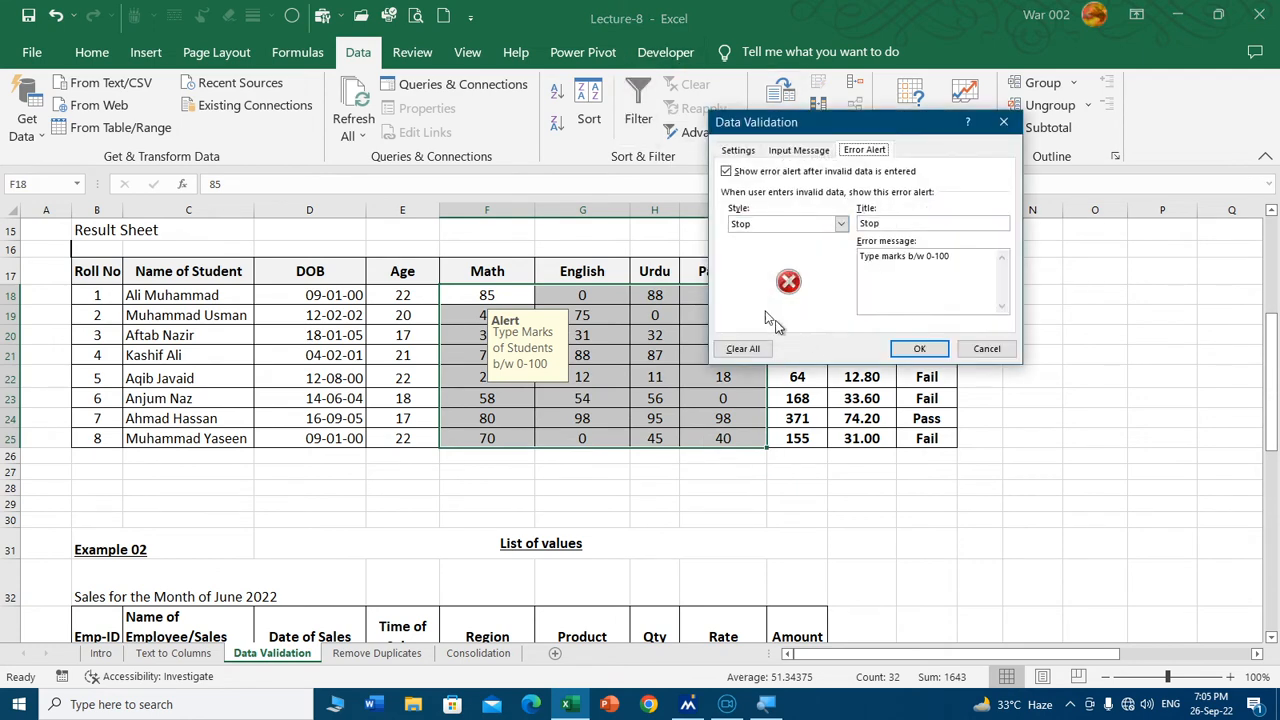
{"action": "left_click", "coordinate": [746, 152]}
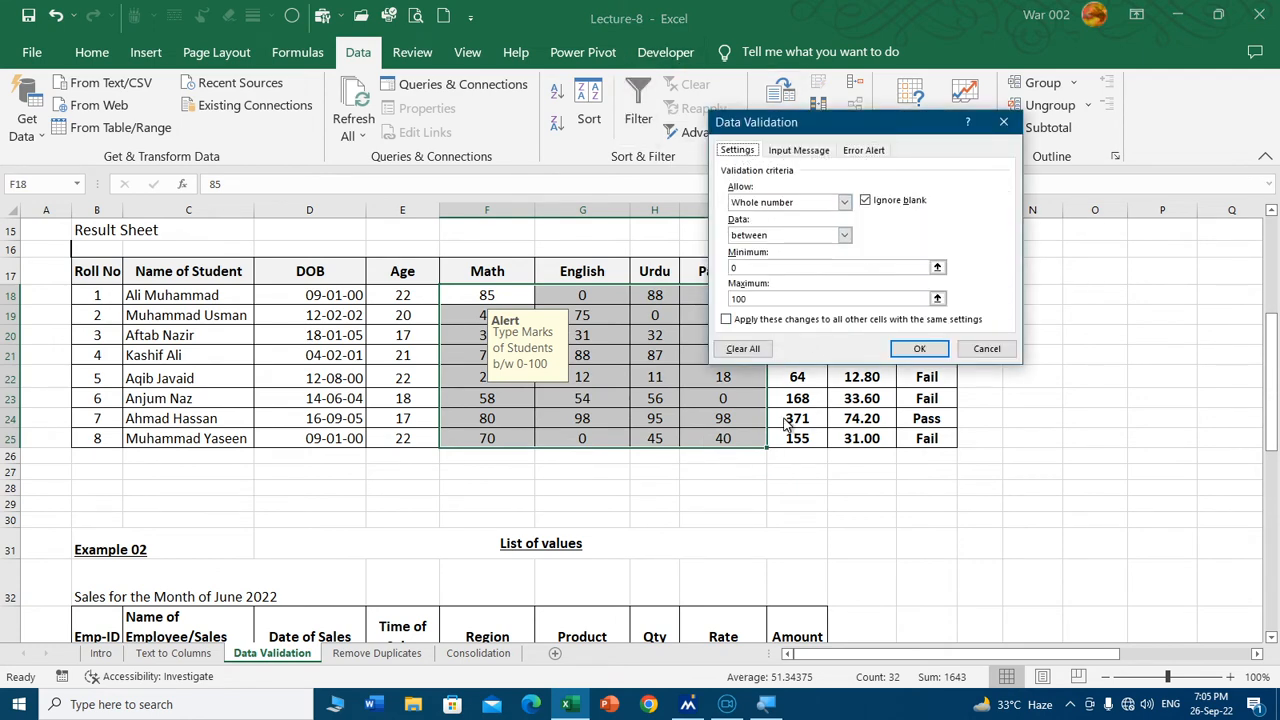
{"action": "left_click", "coordinate": [743, 349]}
{"action": "left_click", "coordinate": [919, 349]}
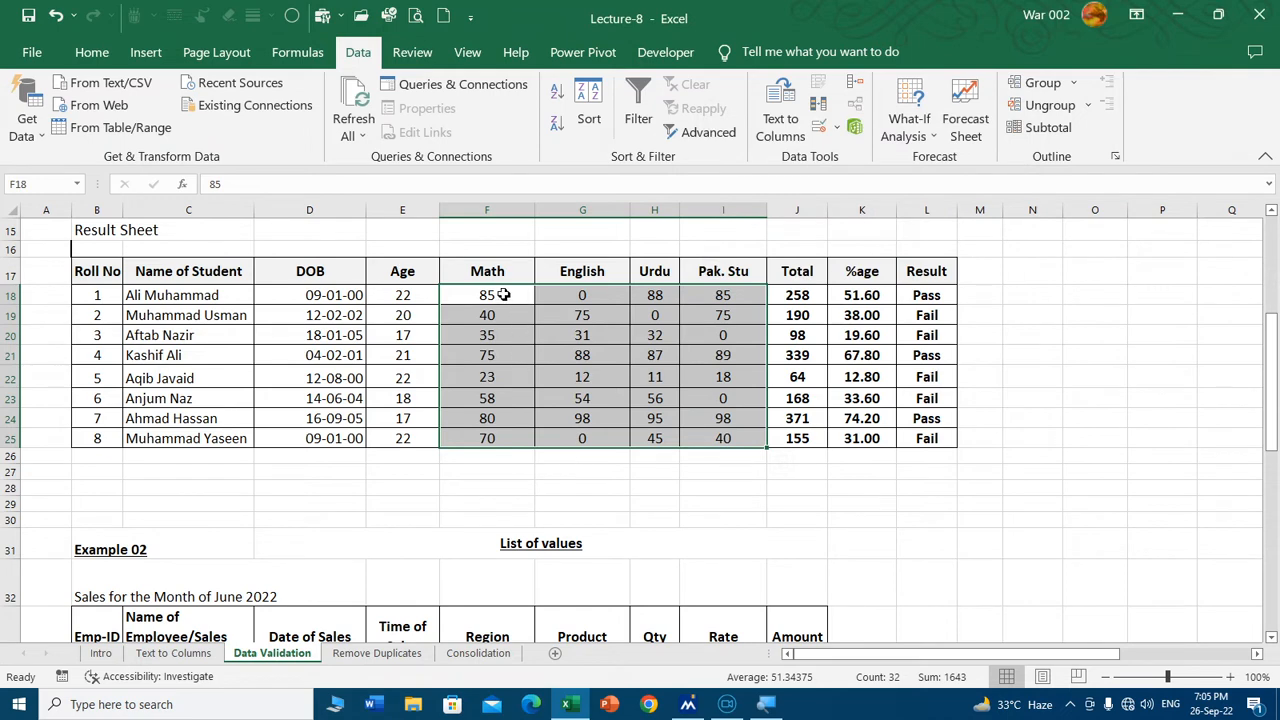
Step: Set data validation on the marks range F18:I29 to allow whole numbers between 0 and 100
{"action": "left_click_drag", "start_coordinate": [489, 293], "coordinate": [708, 514]}
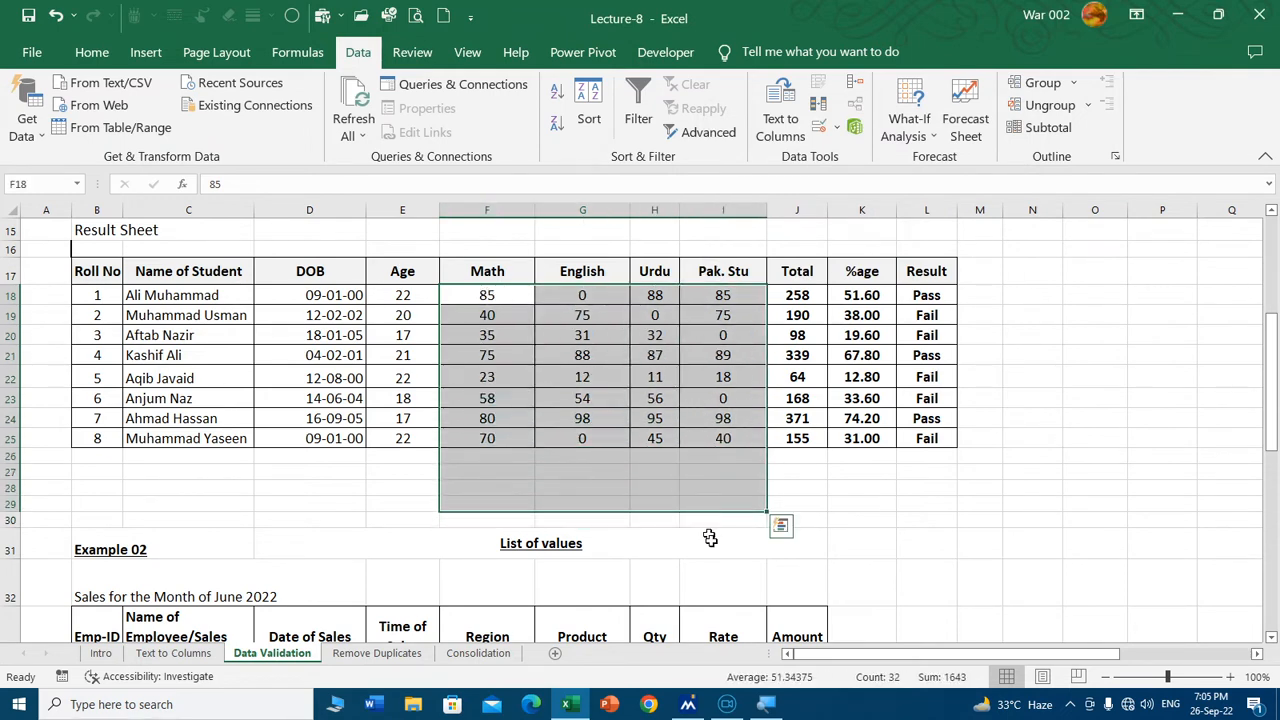
{"action": "scroll", "coordinate": [500, 625], "scroll_direction": "down", "scroll_amount": 3}
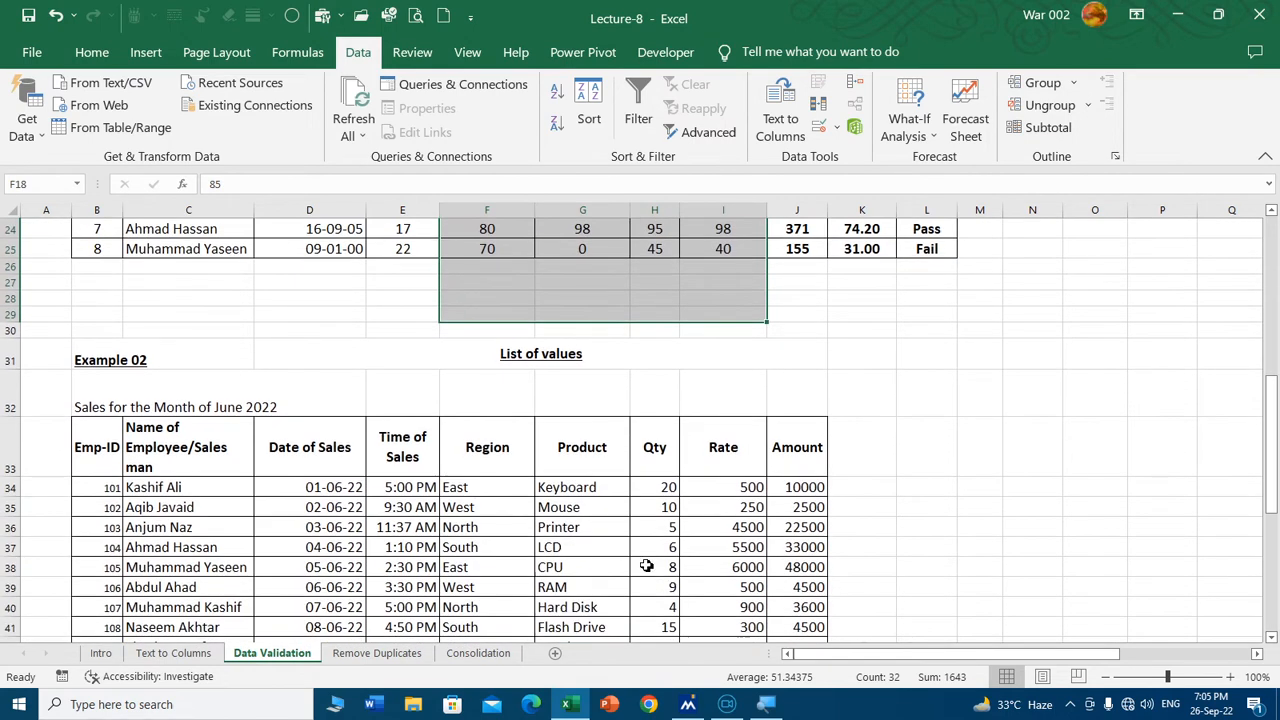
{"action": "scroll", "coordinate": [647, 565], "scroll_direction": "up", "scroll_amount": 2}
{"action": "left_click", "coordinate": [469, 451]}
{"action": "scroll", "coordinate": [516, 232], "scroll_direction": "up", "scroll_amount": 2}
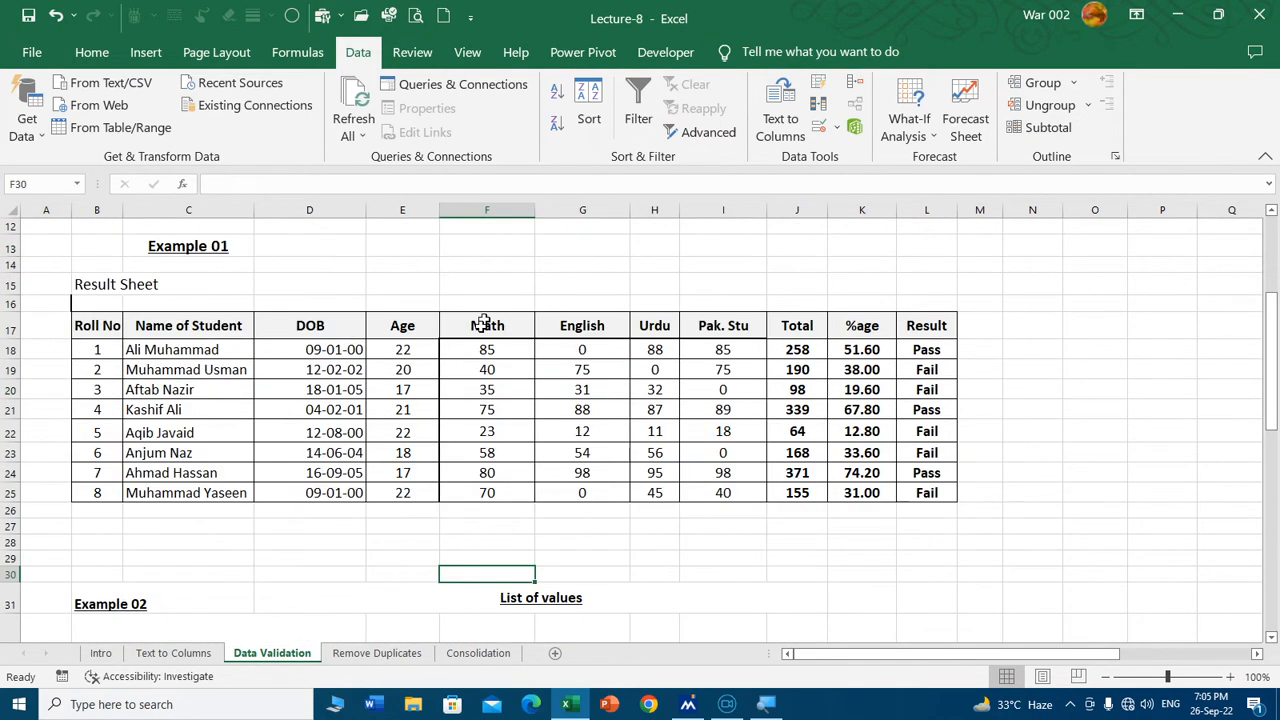
{"action": "left_click_drag", "start_coordinate": [487, 349], "coordinate": [720, 557]}
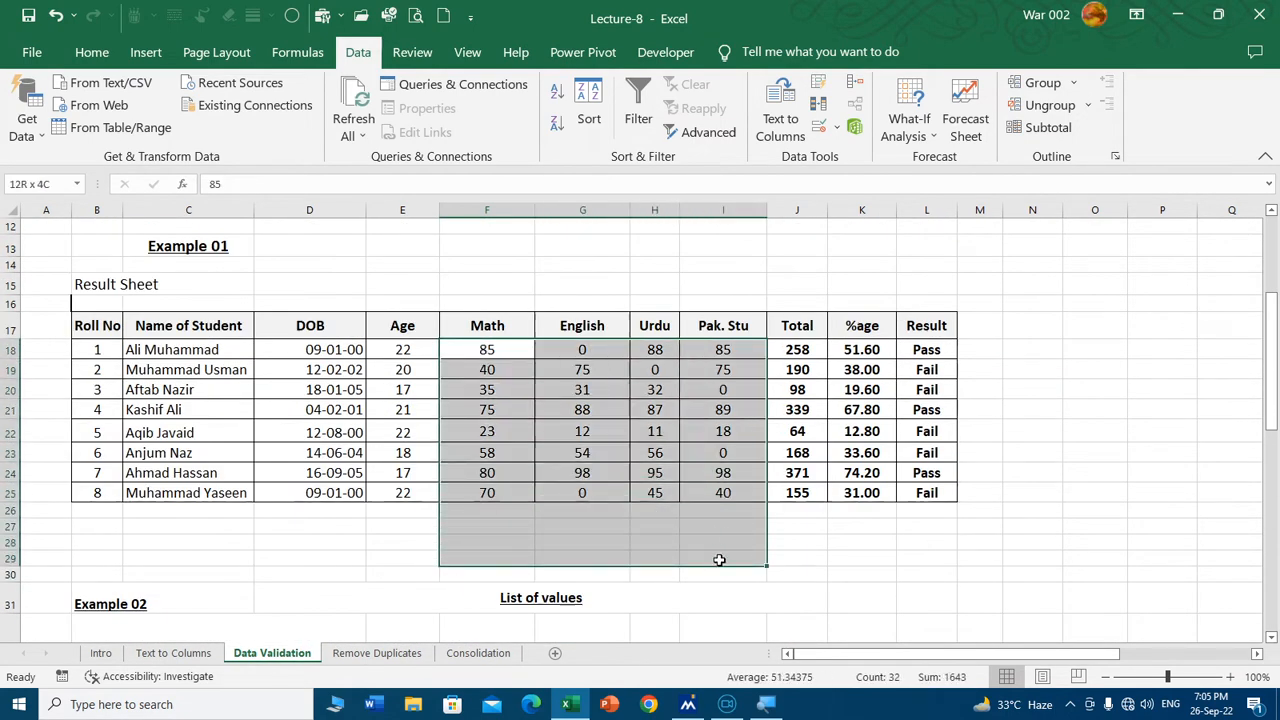
{"action": "left_click", "coordinate": [821, 125]}
{"action": "left_click", "coordinate": [783, 205]}
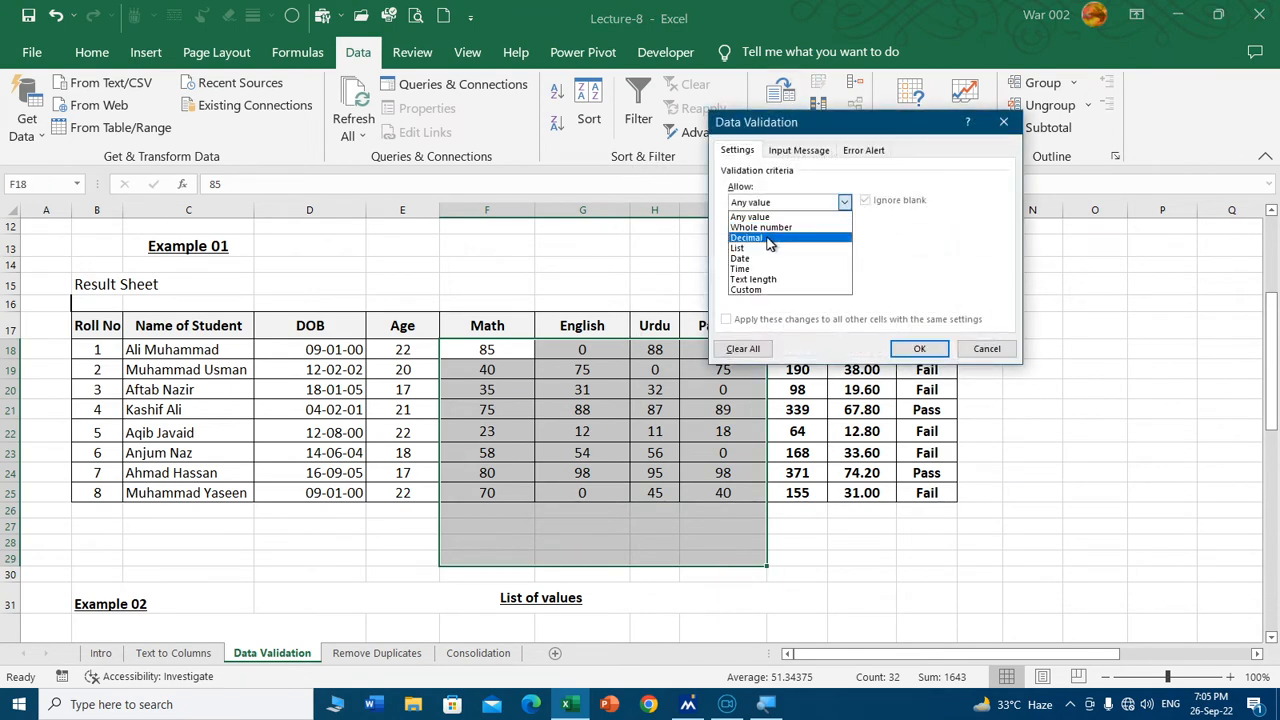
{"action": "left_click", "coordinate": [770, 222]}
{"action": "left_click", "coordinate": [773, 268]}
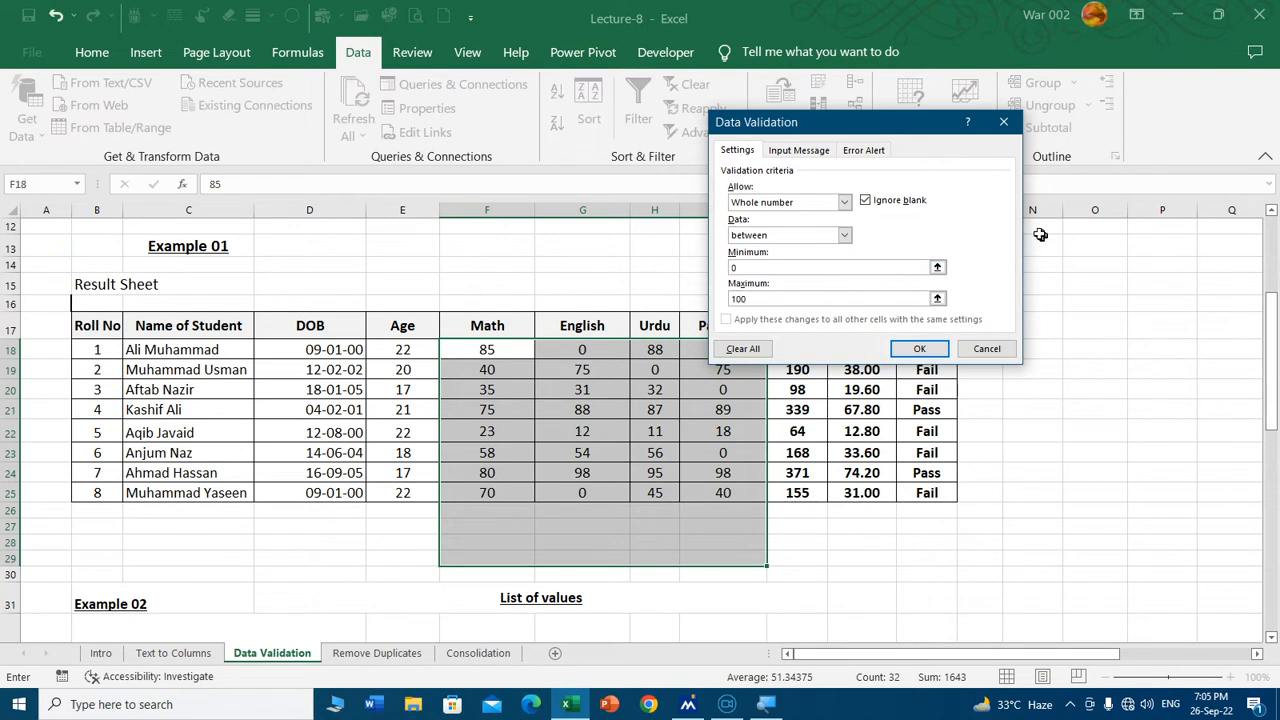
Step: Add an input message titled "Alert" with the text "Type marks of Students b/w 0-100"
{"action": "left_click", "coordinate": [798, 150]}
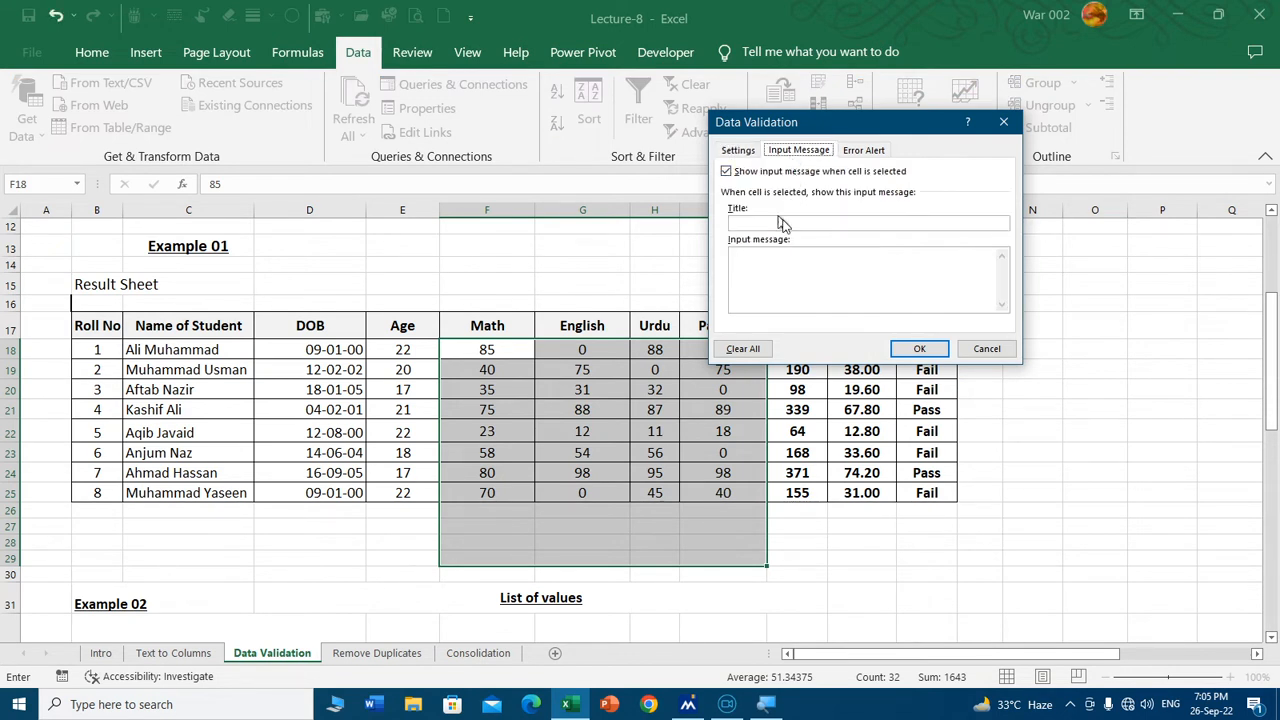
{"action": "left_click", "coordinate": [783, 221]}
{"action": "key", "text": "Tab"}
{"action": "type", "text": "Type marks of Stu"}
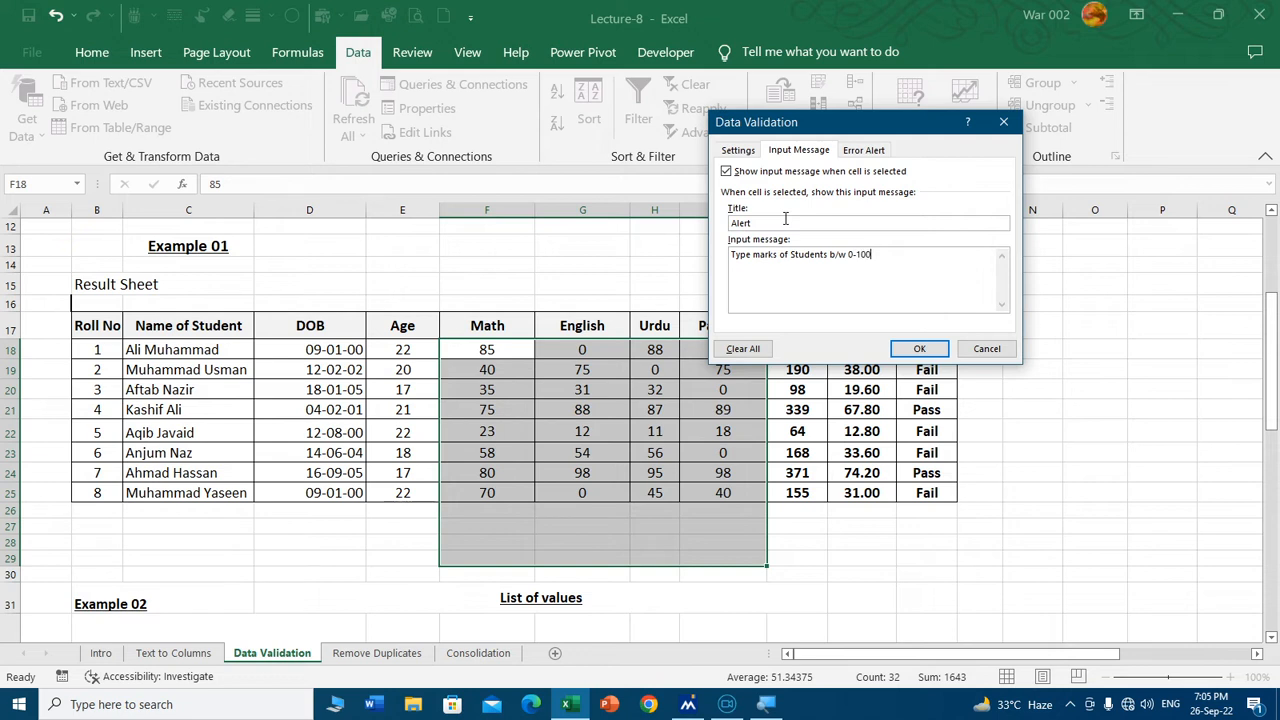
Step: Fill in the Stop-style error alert and apply the validation to the marks range
{"action": "left_click", "coordinate": [853, 152]}
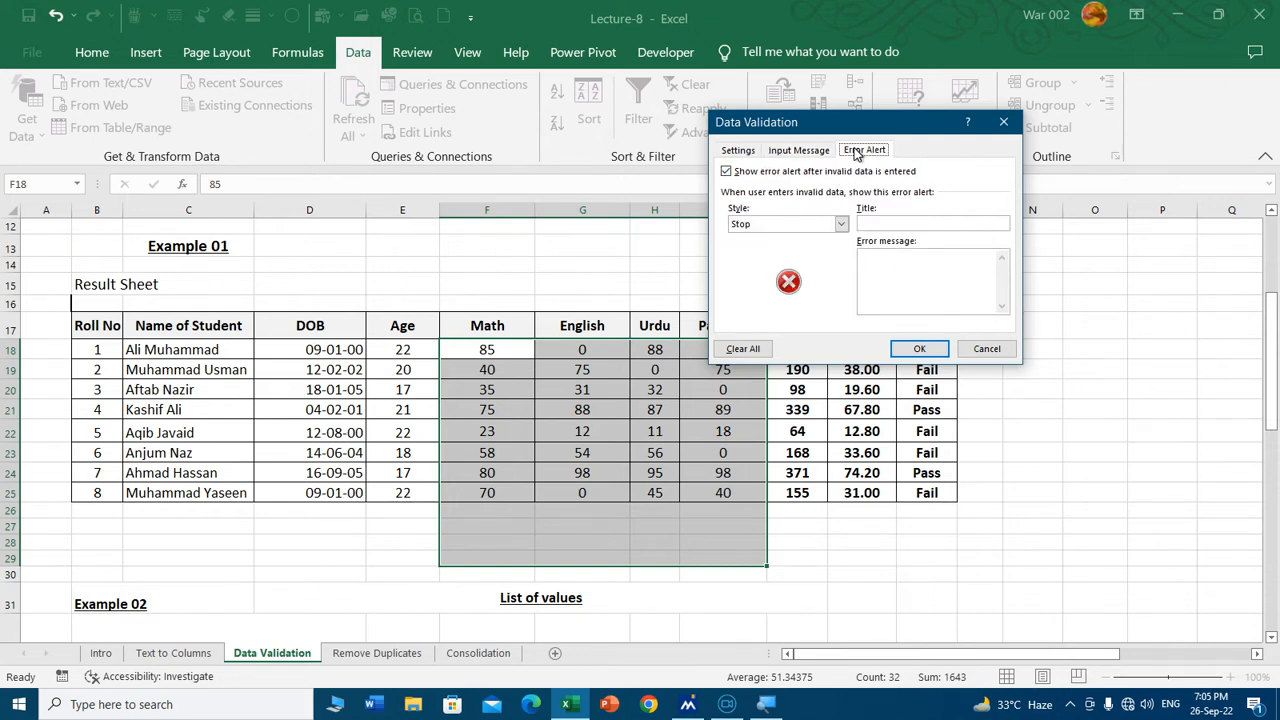
{"action": "left_click", "coordinate": [910, 224]}
{"action": "key", "text": "BackSpace"}
{"action": "left_click", "coordinate": [920, 348]}
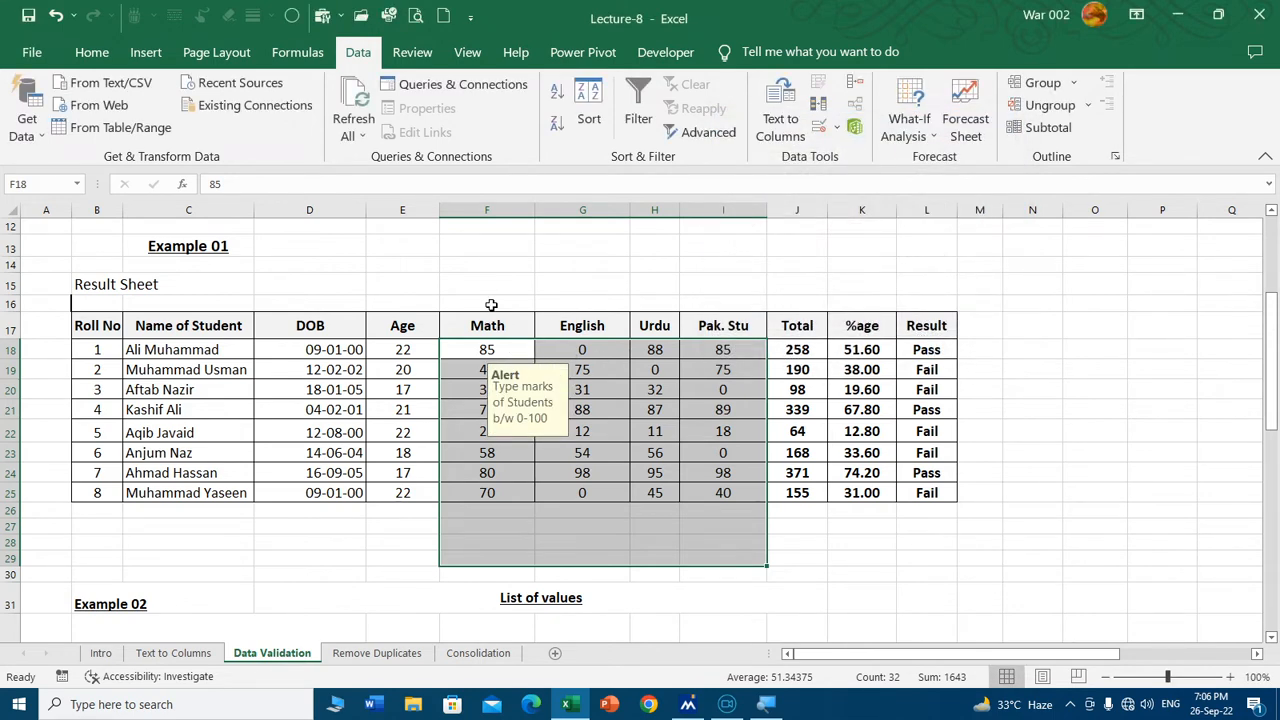
{"action": "left_click", "coordinate": [519, 270]}
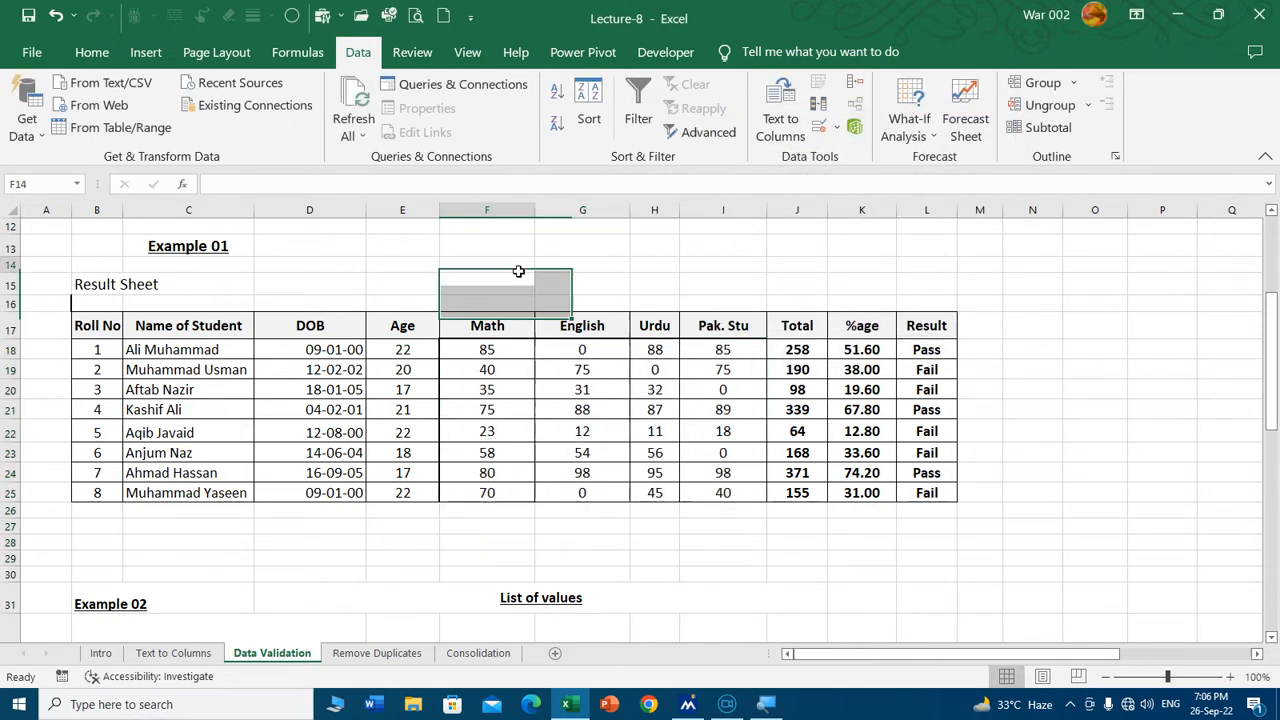
Step: Add student record 9 in row 26, copying DOB and Age from the row above, and check the input message in its Math cell
{"action": "left_click", "coordinate": [98, 509]}
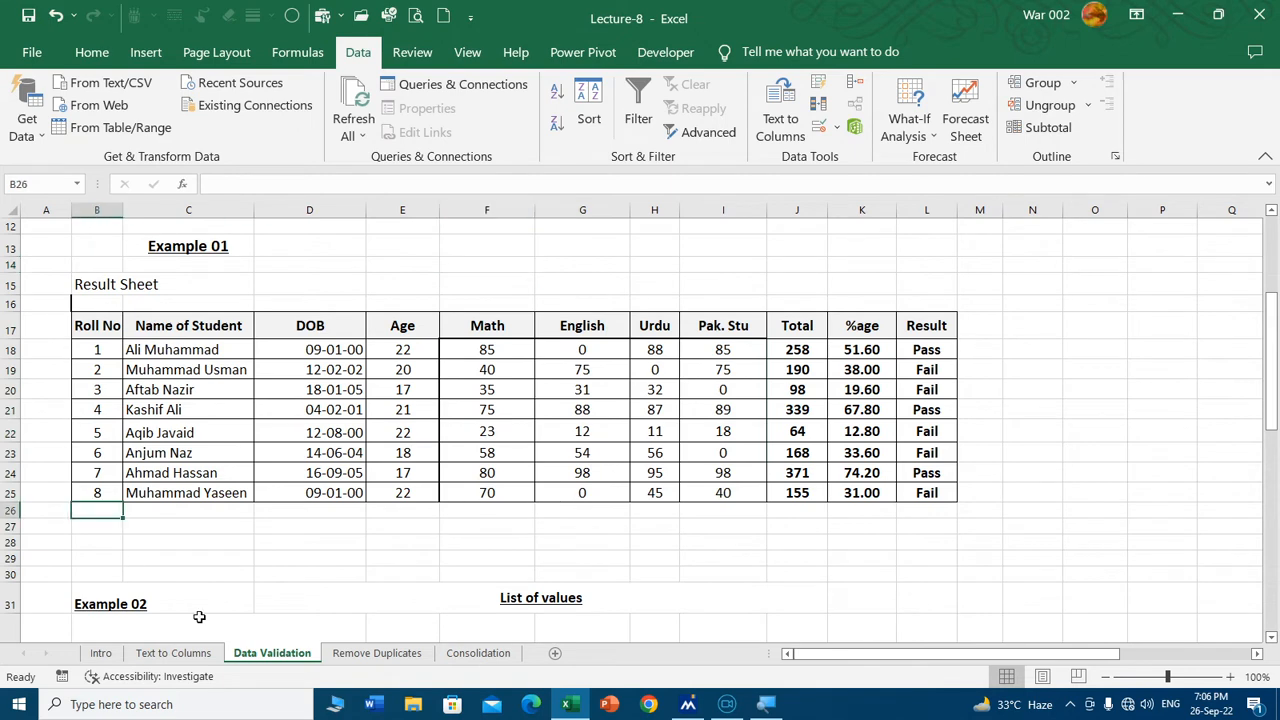
{"action": "type", "text": "9"}
{"action": "key", "text": "Tab"}
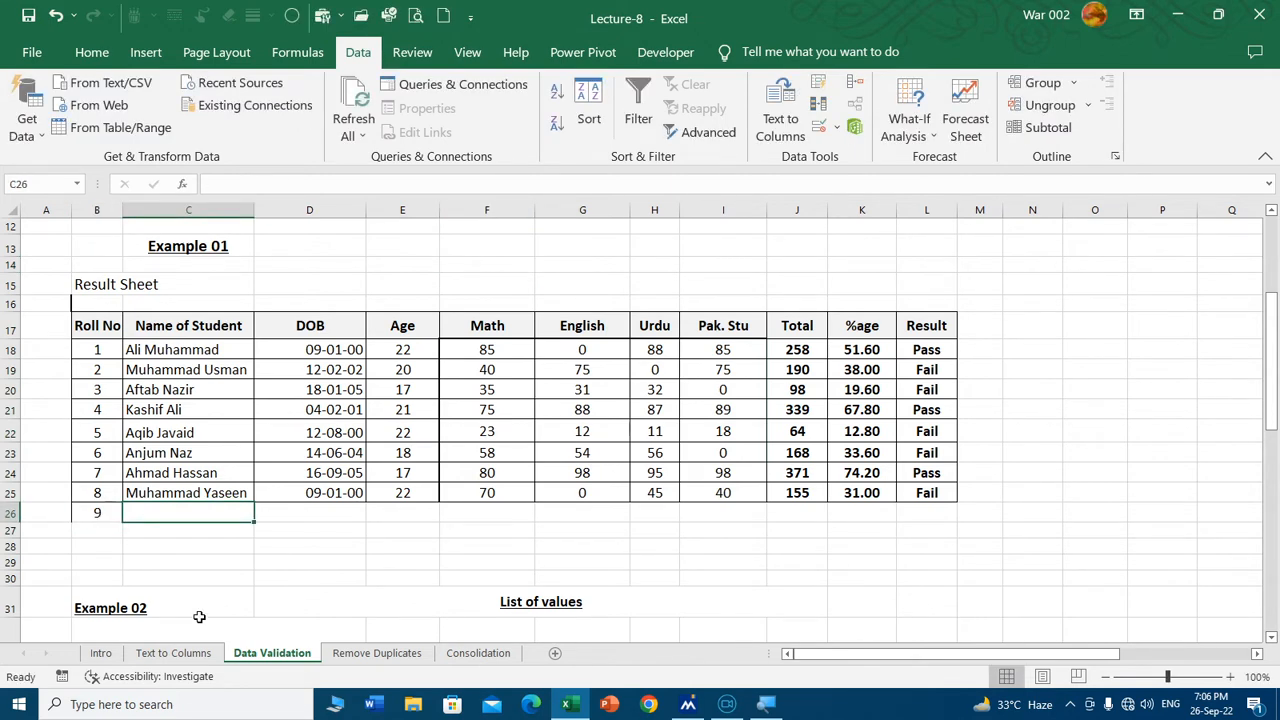
{"action": "type", "text": "Muhammad "}
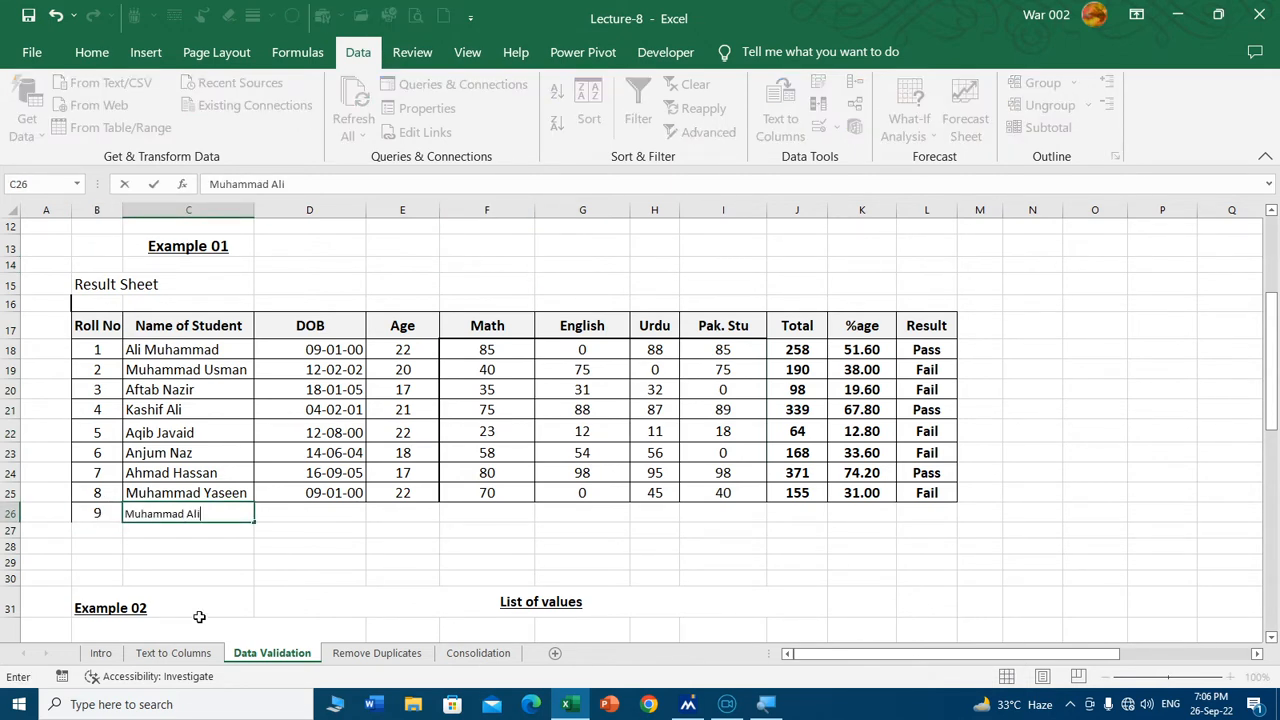
{"action": "type", "text": "Ali"}
{"action": "key", "text": "Tab"}
{"action": "key", "text": "ctrl+d"}
{"action": "key", "text": "Tab"}
{"action": "key", "text": "ctrl+d"}
{"action": "key", "text": "Tab"}
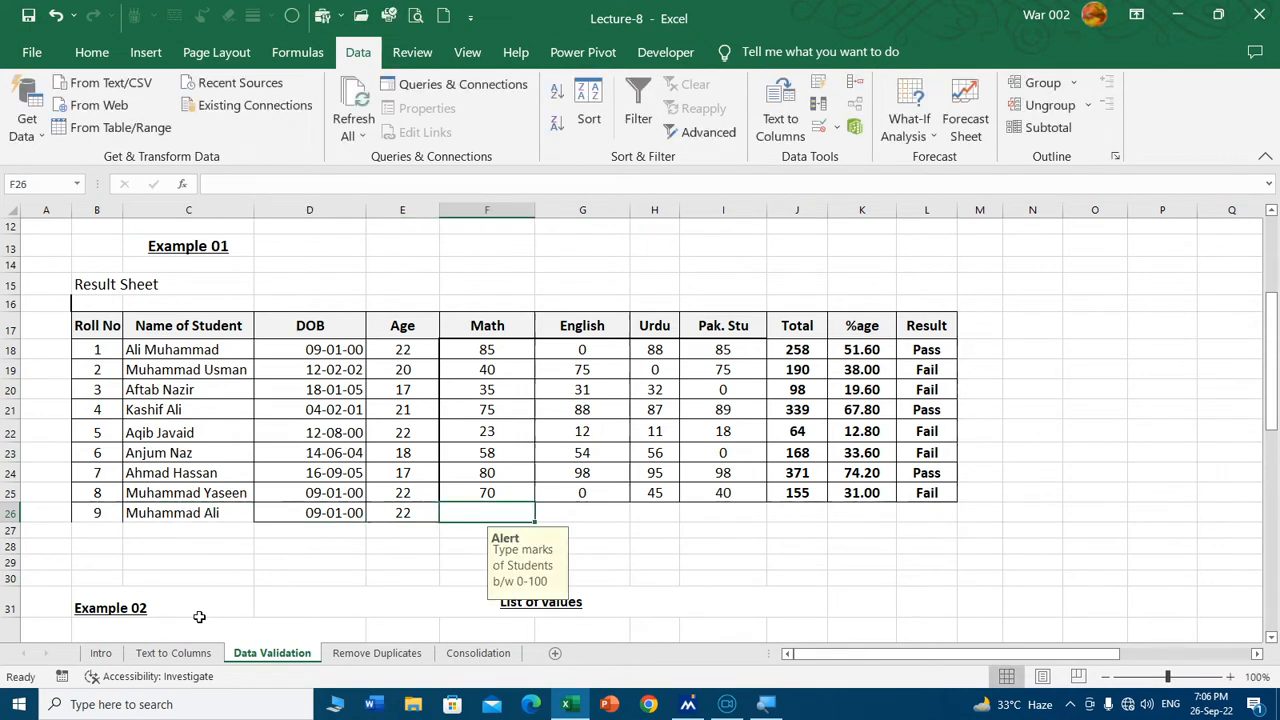
{"action": "key", "text": "shift+Tab"}
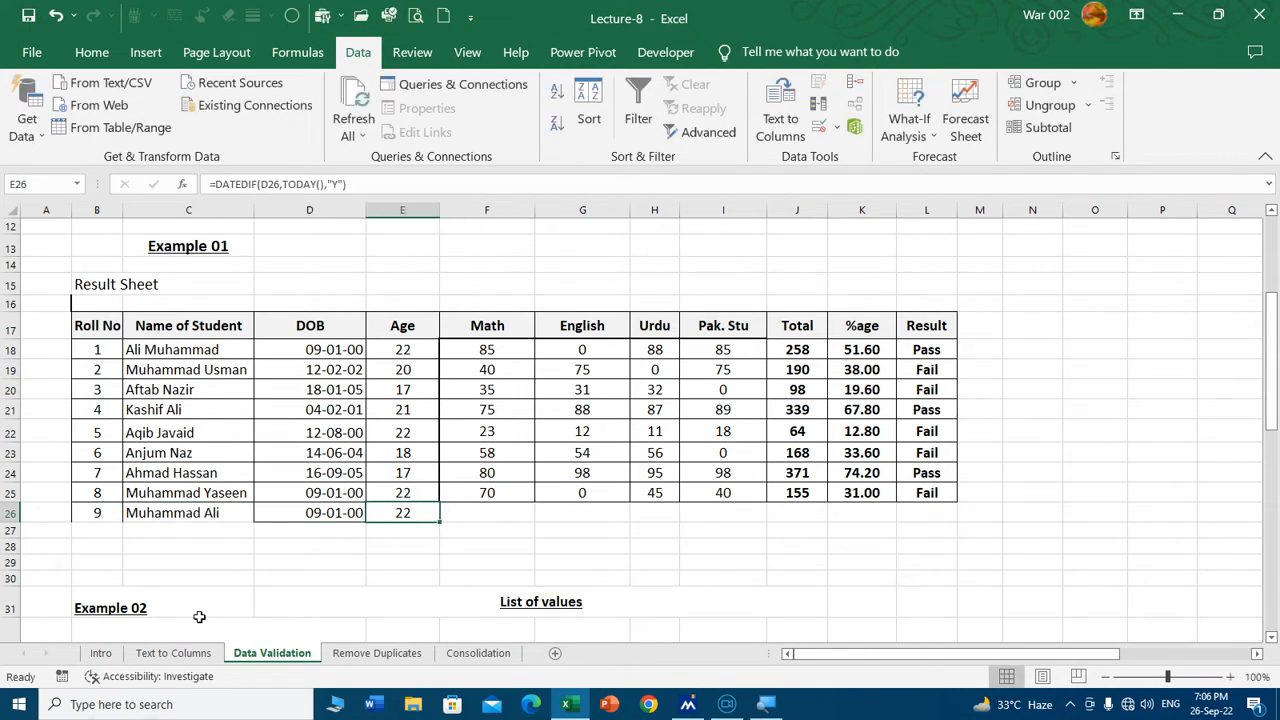
{"action": "key", "text": "Tab"}
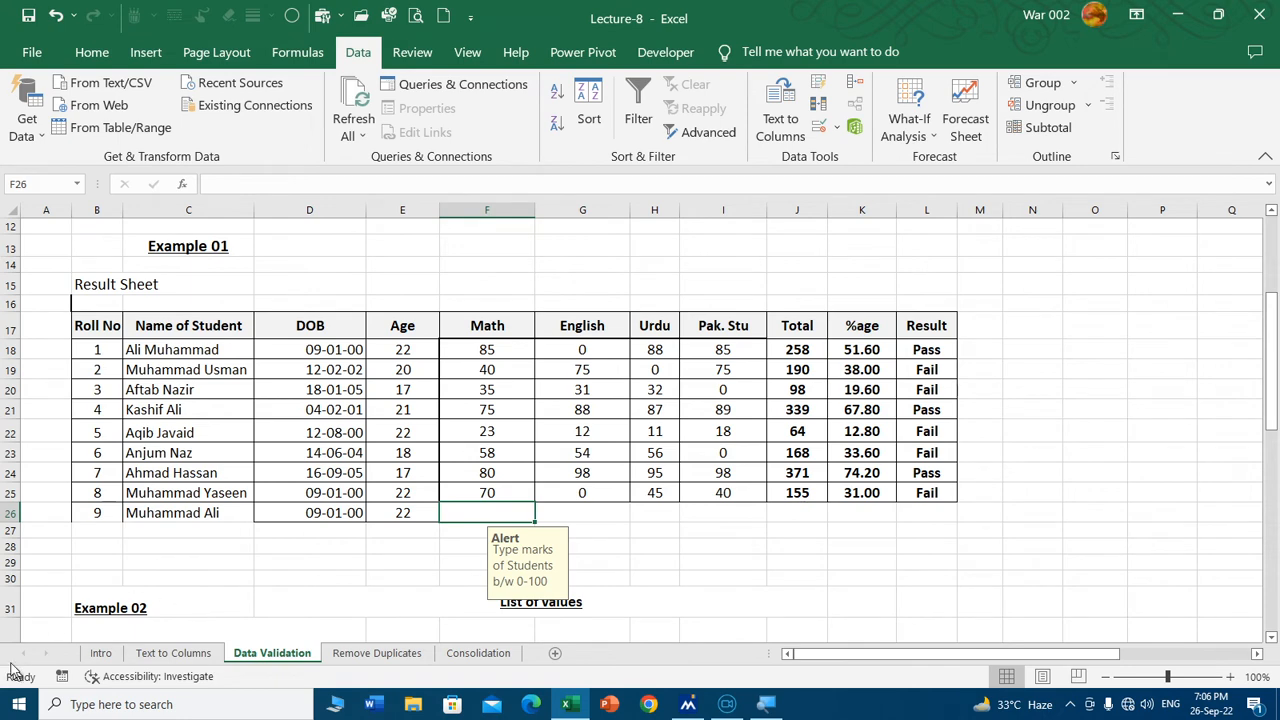
Step: Delete row 26 containing the added student record
{"action": "scroll", "coordinate": [507, 411], "scroll_direction": "down", "scroll_amount": 1}
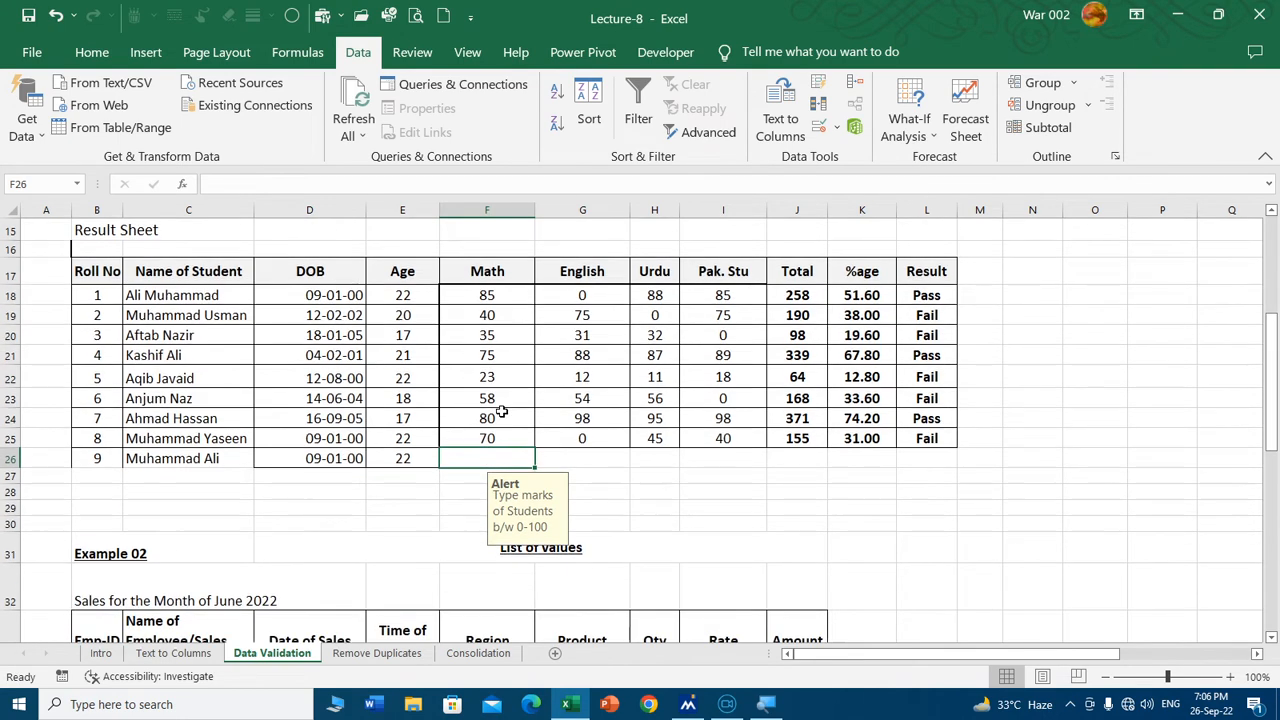
{"action": "scroll", "coordinate": [502, 413], "scroll_direction": "down", "scroll_amount": 1}
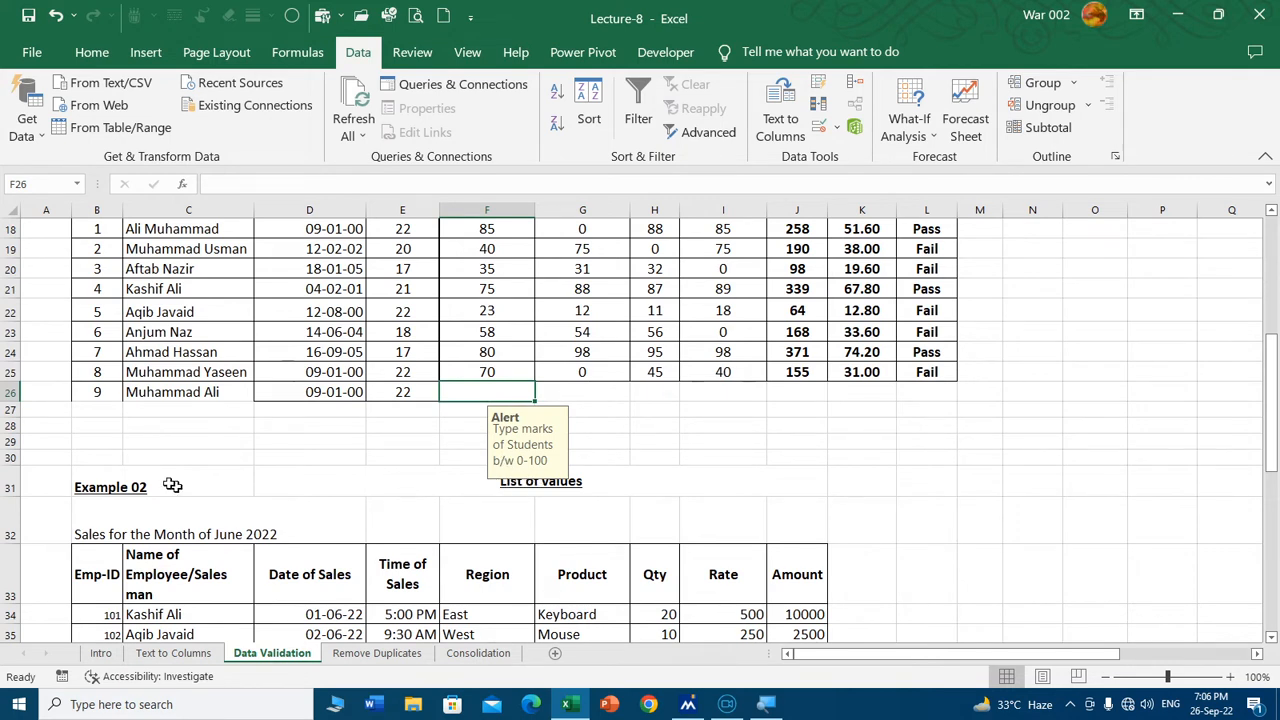
{"action": "left_click", "coordinate": [8, 392]}
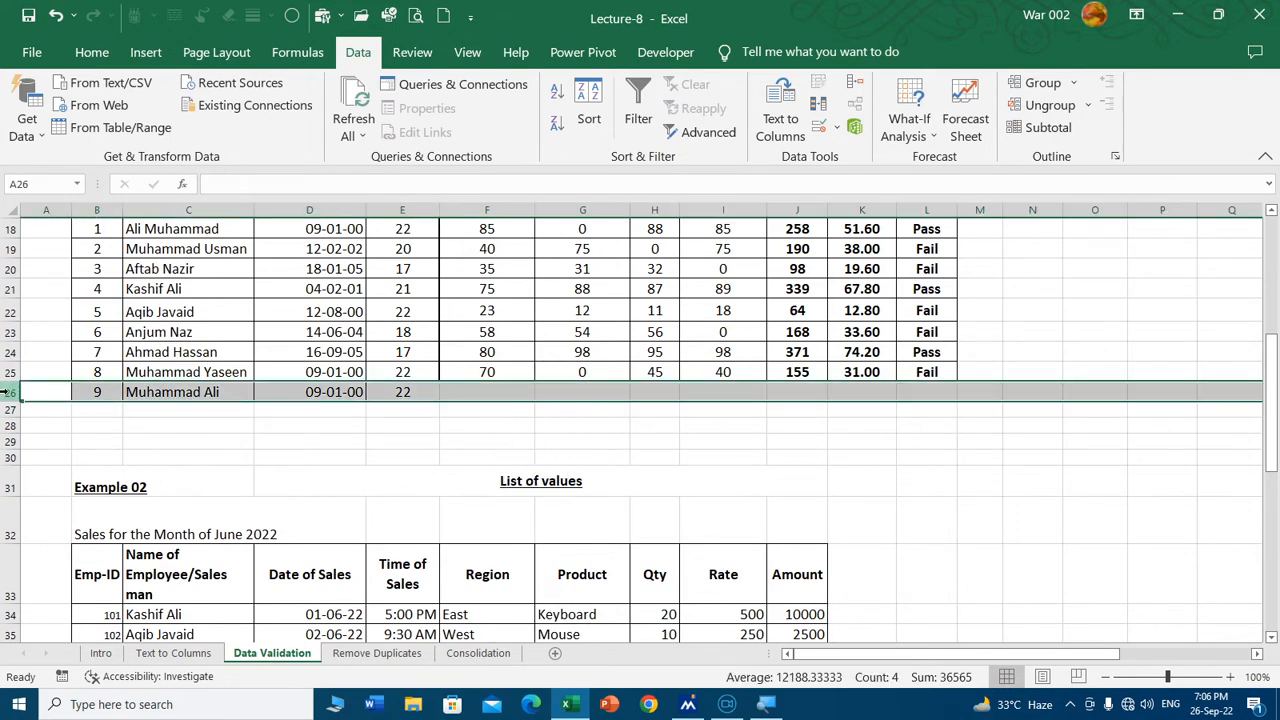
{"action": "key", "text": "ctrl+minus"}
{"action": "scroll", "coordinate": [574, 380], "scroll_direction": "up", "scroll_amount": 4}
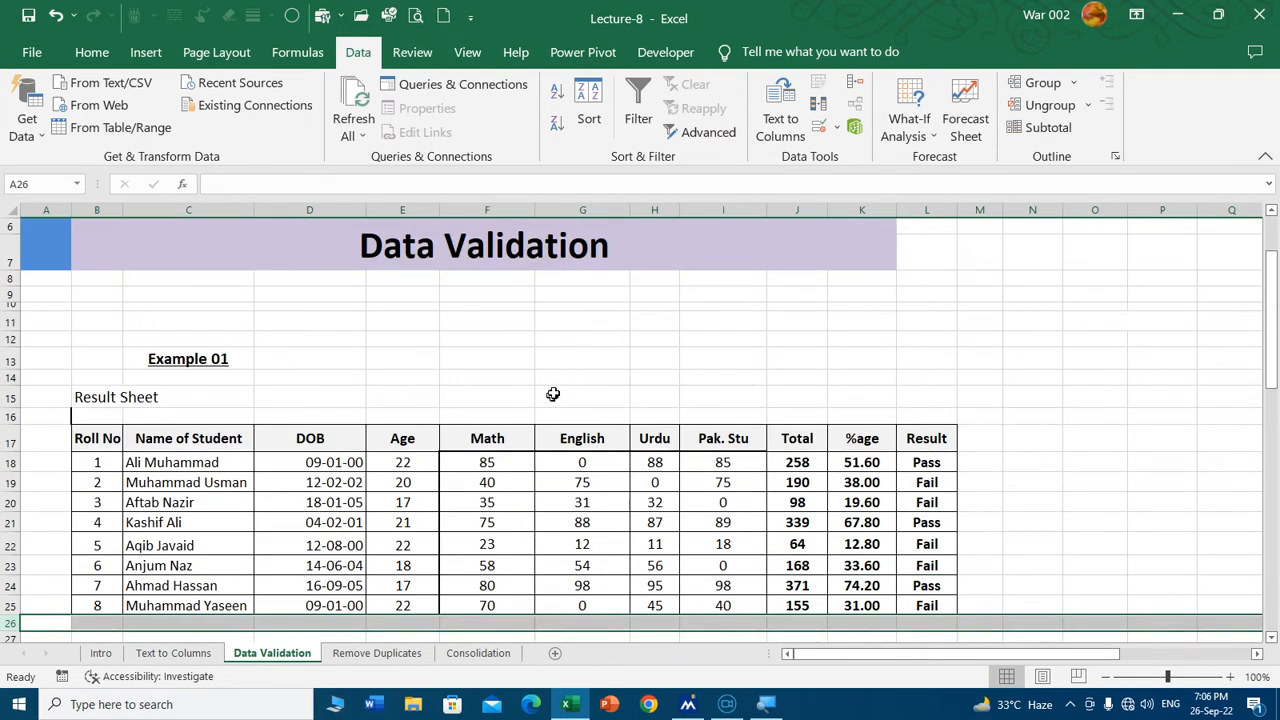
Step: Review the allowed value types in the Data Validation settings for empty cell G12, and cancel without changes
{"action": "left_click", "coordinate": [575, 339]}
{"action": "left_click", "coordinate": [818, 130]}
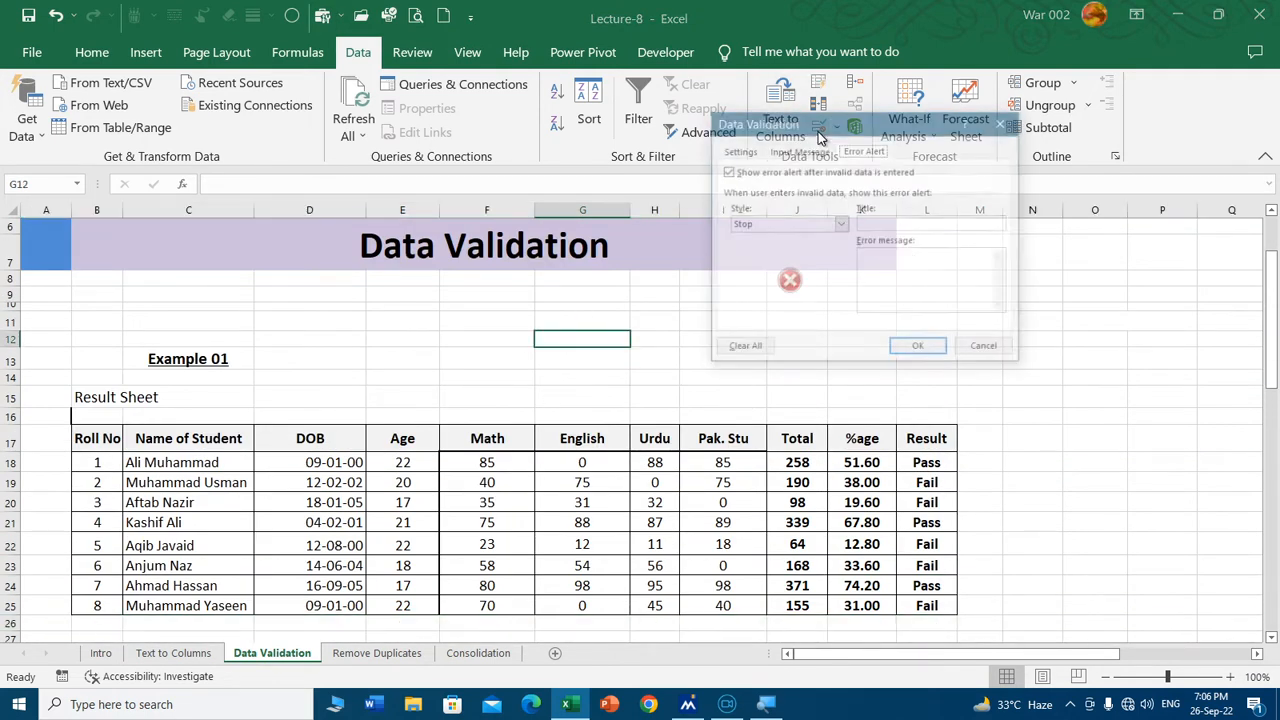
{"action": "left_click_drag", "start_coordinate": [783, 130], "coordinate": [671, 130]}
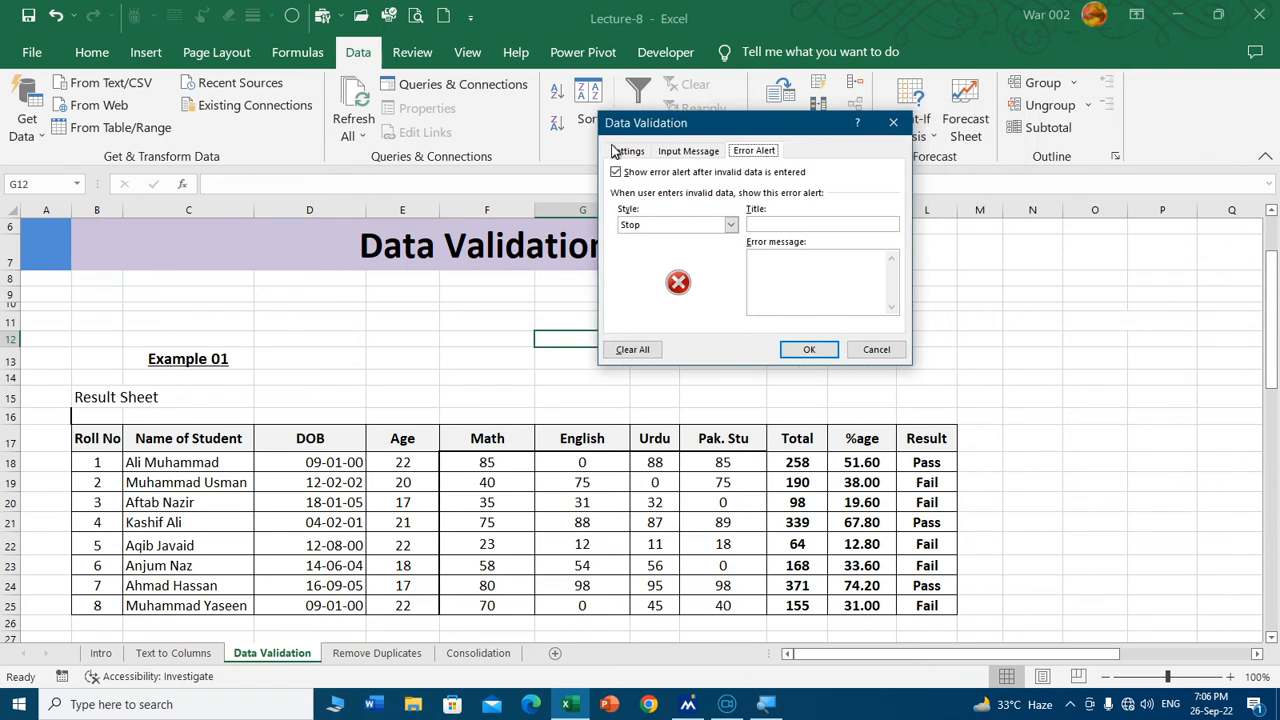
{"action": "left_click", "coordinate": [620, 151]}
{"action": "left_click", "coordinate": [704, 208]}
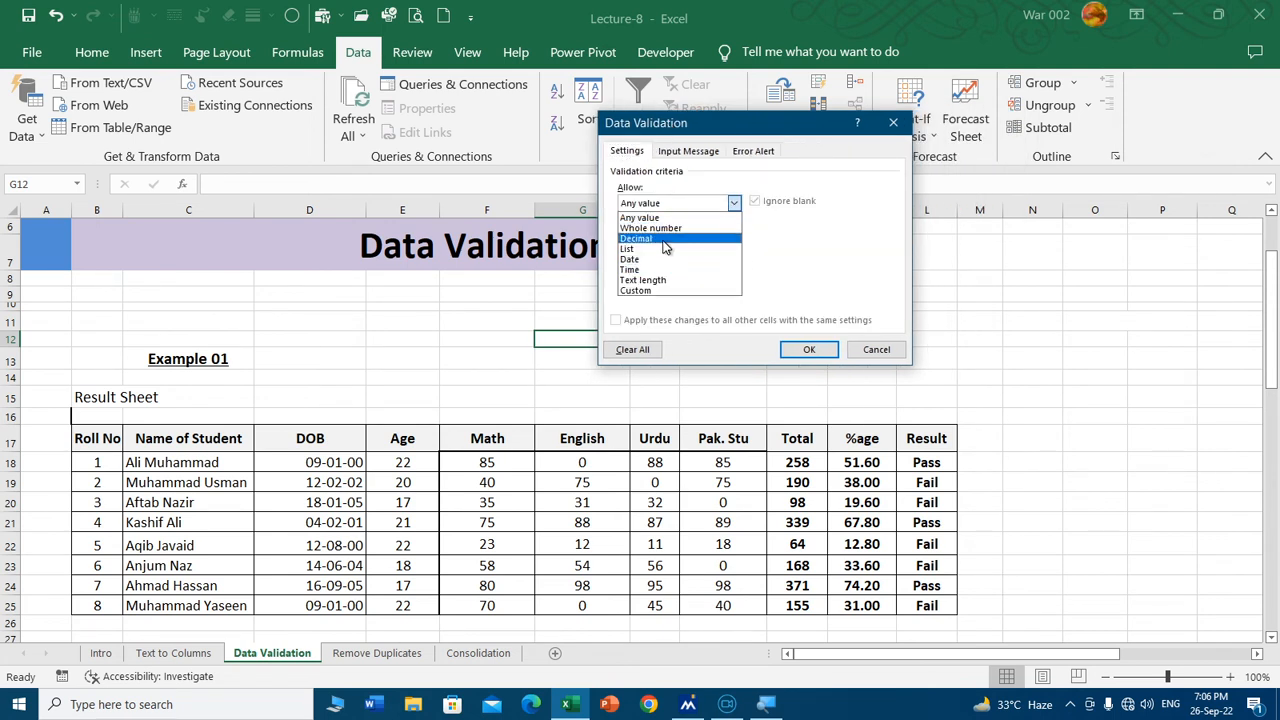
{"action": "left_click", "coordinate": [868, 352]}
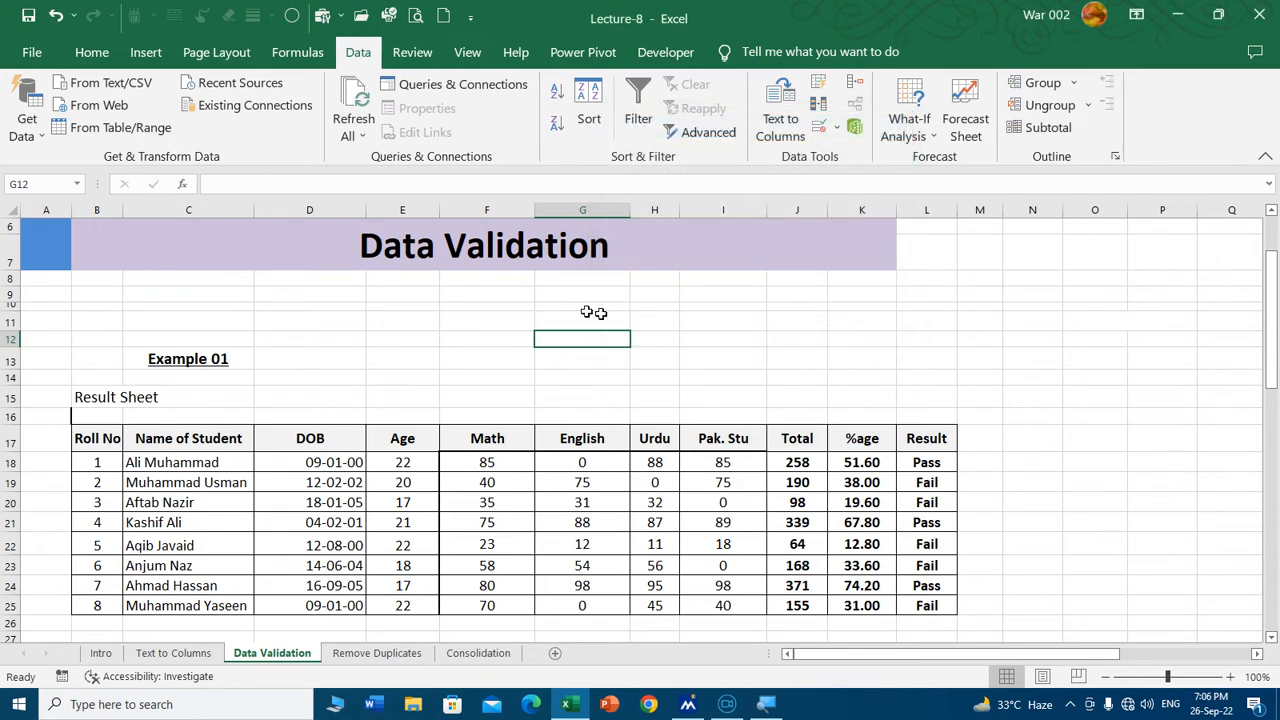
Step: Open data validation for the entire Incentive column I in the Emp. Info table, extending it to cells without validation settings
{"action": "scroll", "coordinate": [511, 299], "scroll_direction": "down", "scroll_amount": 12}
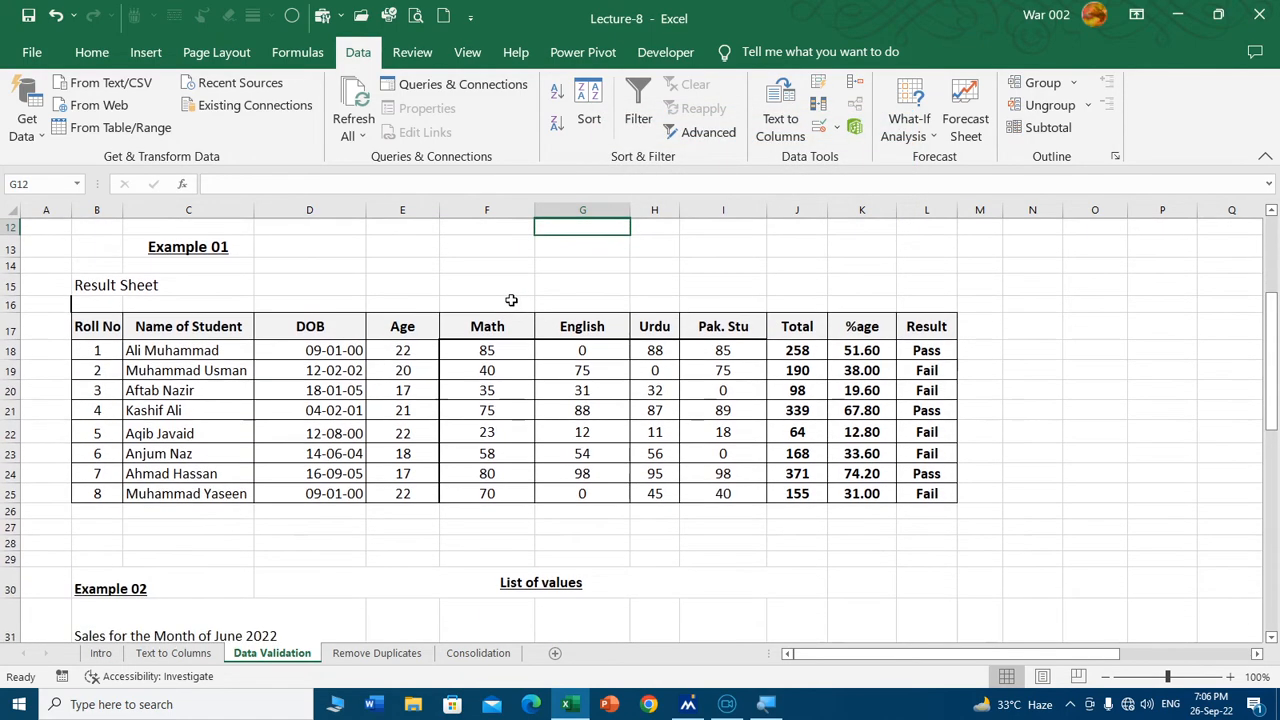
{"action": "scroll", "coordinate": [500, 302], "scroll_direction": "down", "scroll_amount": 2}
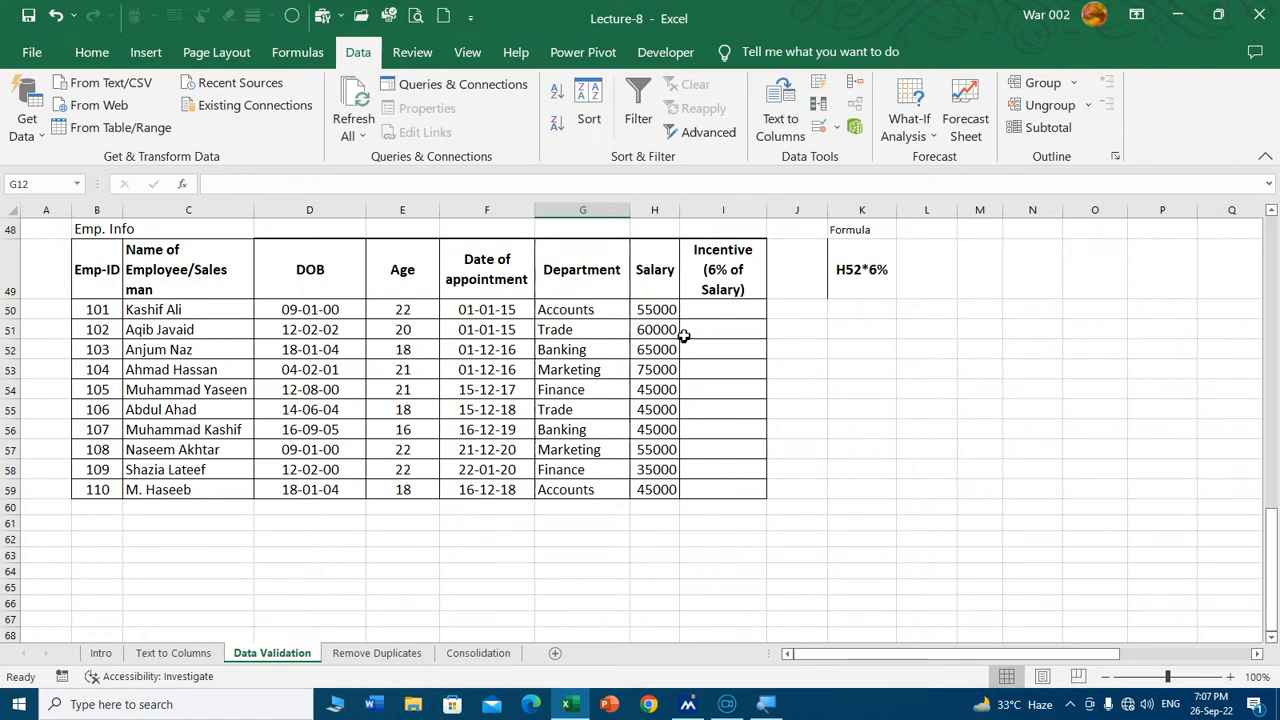
{"action": "left_click", "coordinate": [737, 313]}
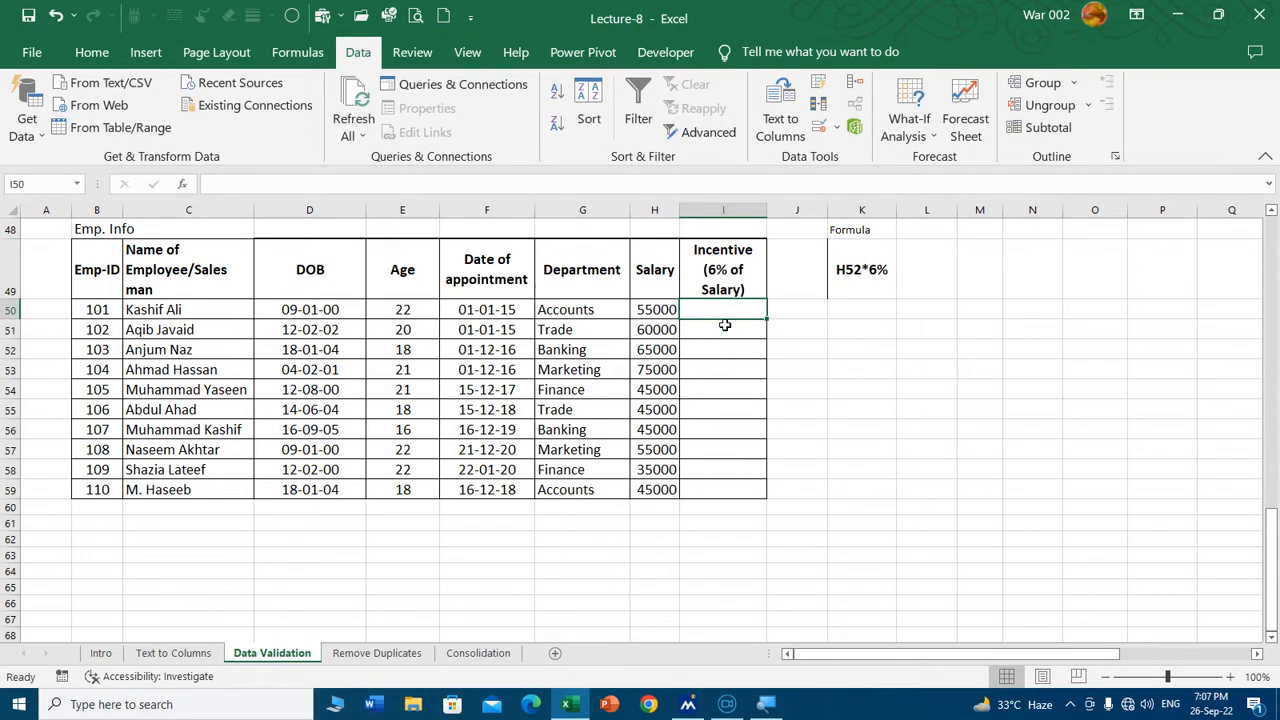
{"action": "left_click_drag", "start_coordinate": [718, 312], "coordinate": [713, 485]}
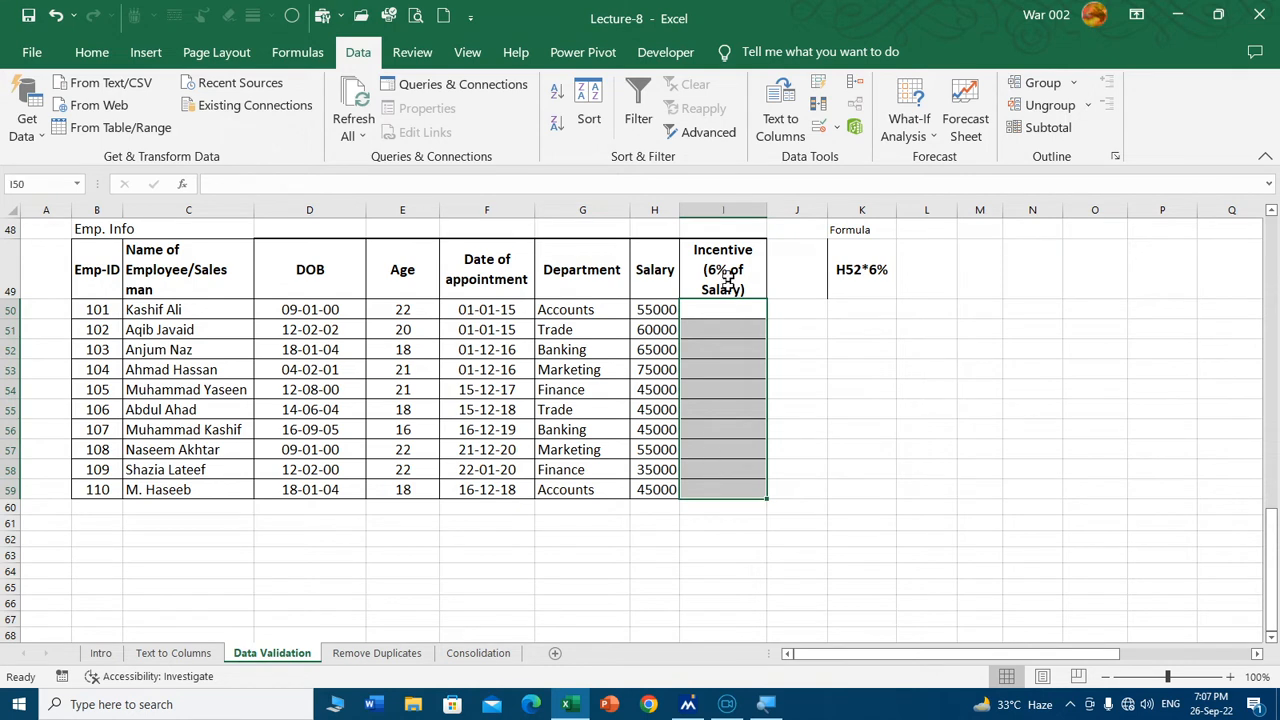
{"action": "left_click", "coordinate": [712, 211]}
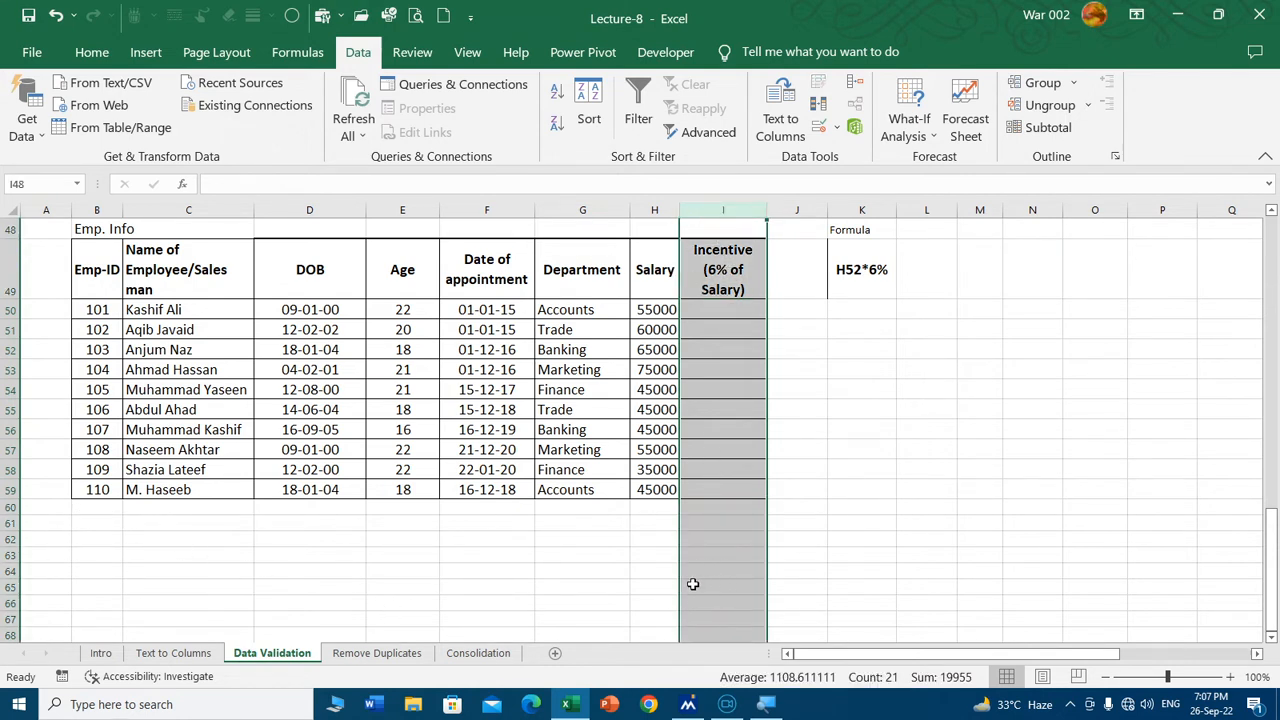
{"action": "left_click", "coordinate": [819, 123]}
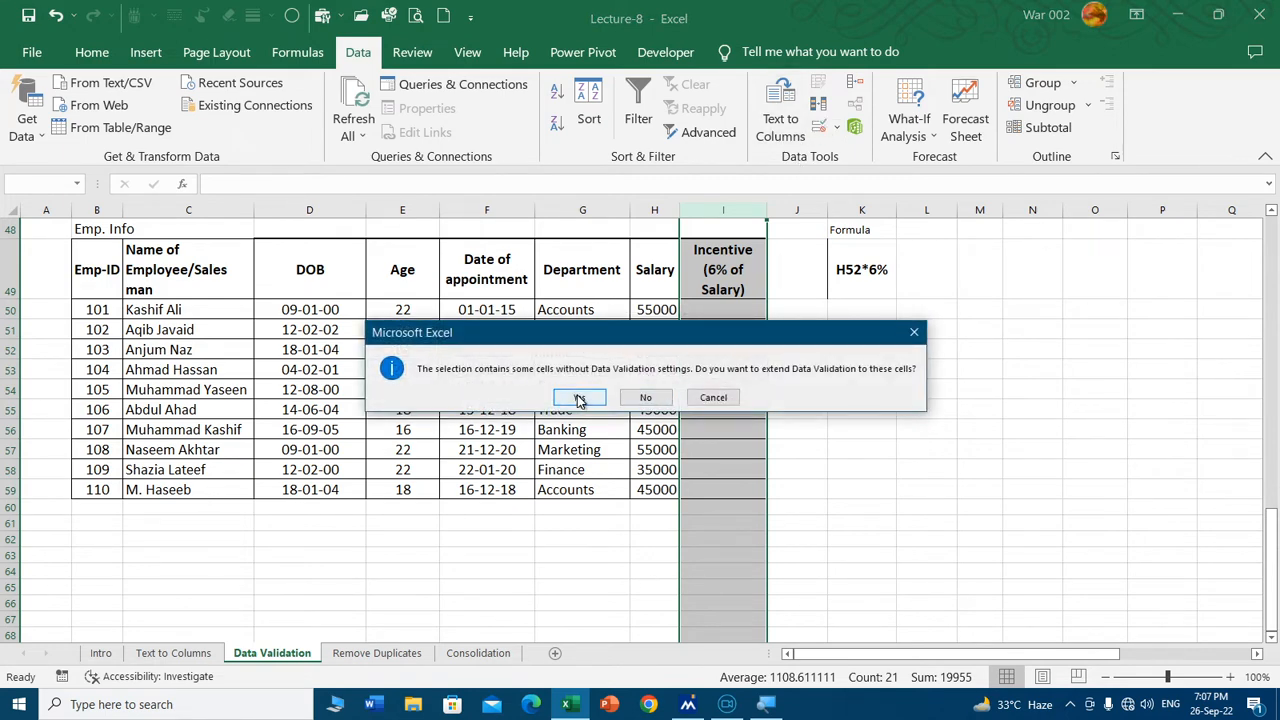
{"action": "left_click", "coordinate": [581, 397]}
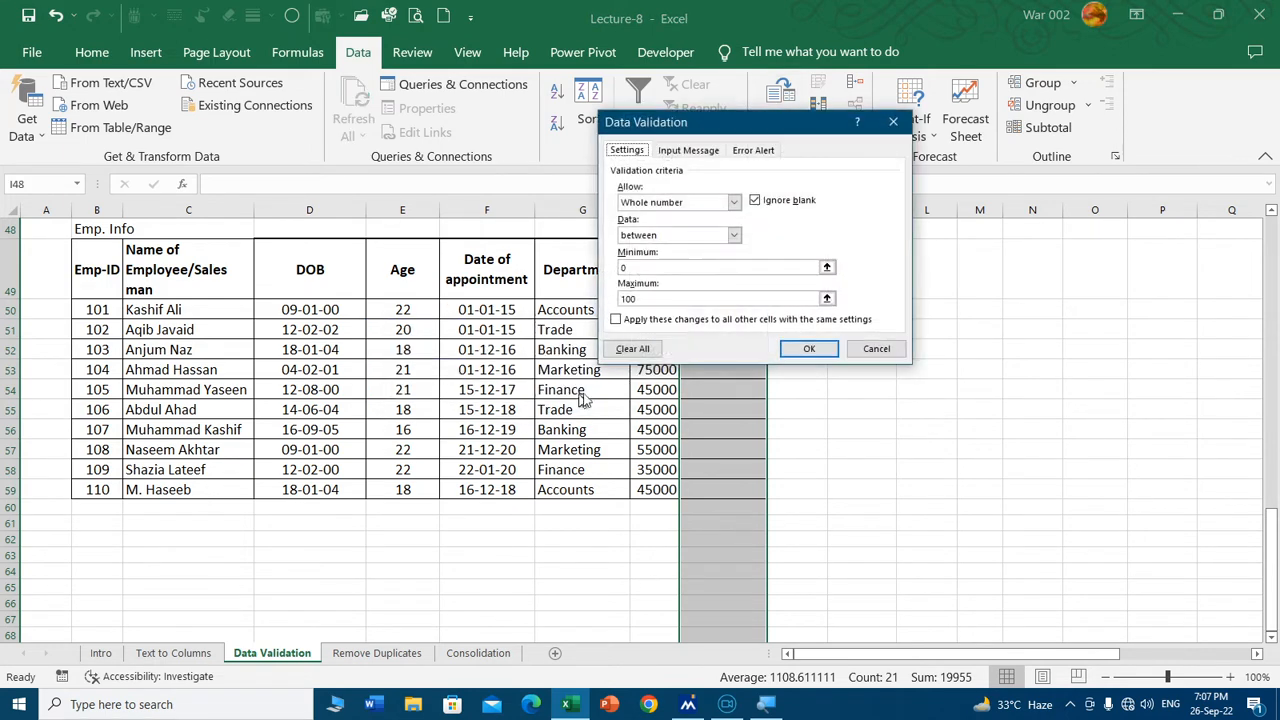
Step: Restrict the whole Incentive column I to decimals less than or equal to =h50*6%, and apply the rule
{"action": "left_click", "coordinate": [734, 202]}
{"action": "left_click", "coordinate": [677, 238]}
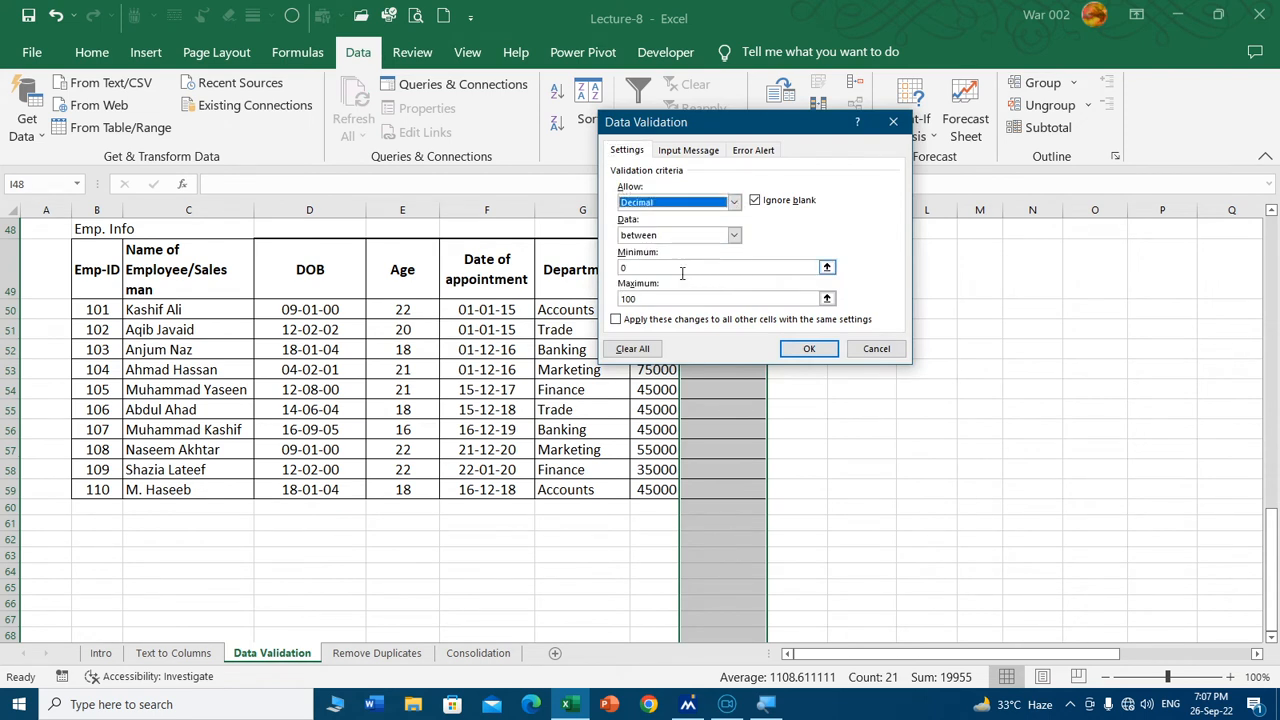
{"action": "left_click", "coordinate": [734, 236]}
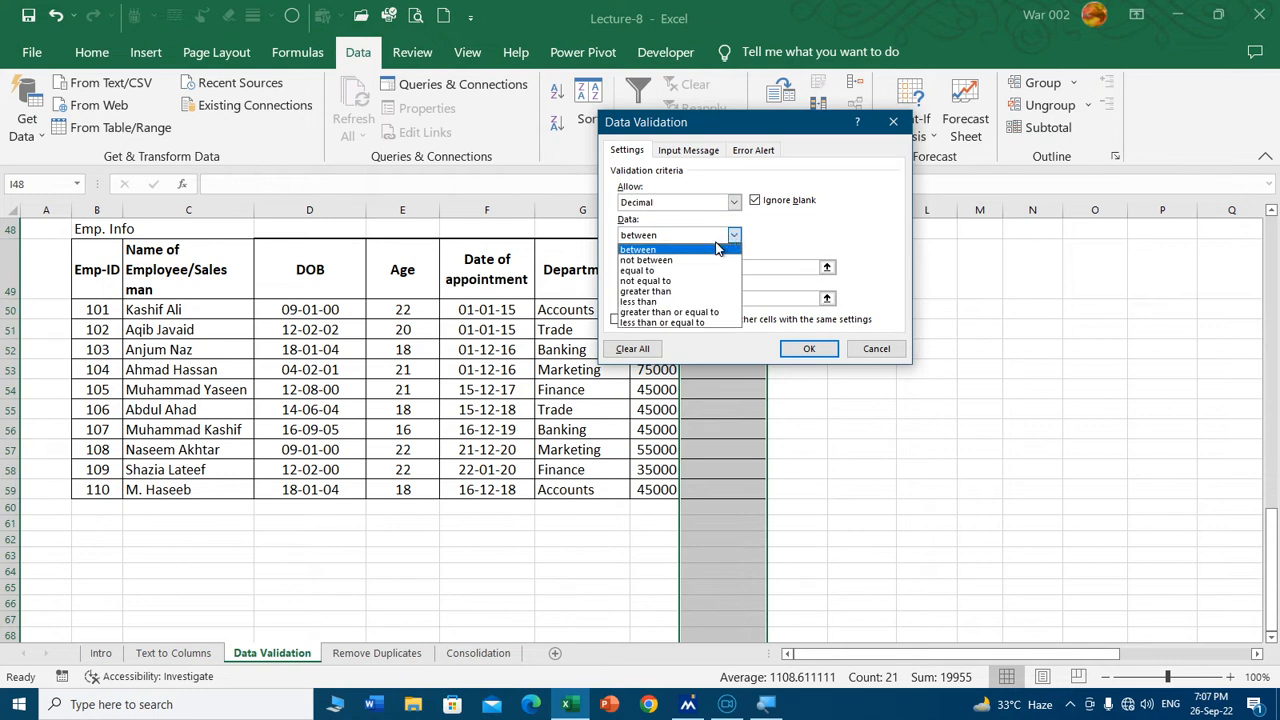
{"action": "left_click", "coordinate": [706, 322]}
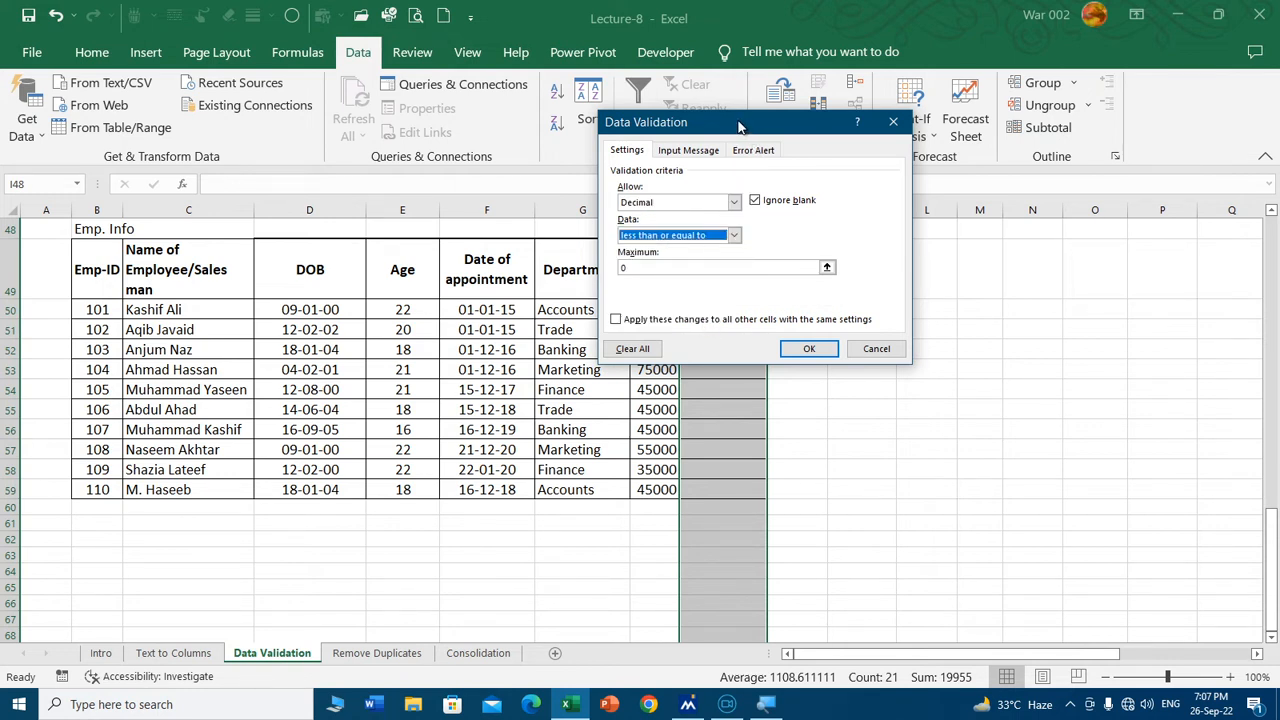
{"action": "left_click_drag", "start_coordinate": [739, 126], "coordinate": [392, 99]}
{"action": "left_click", "coordinate": [353, 244]}
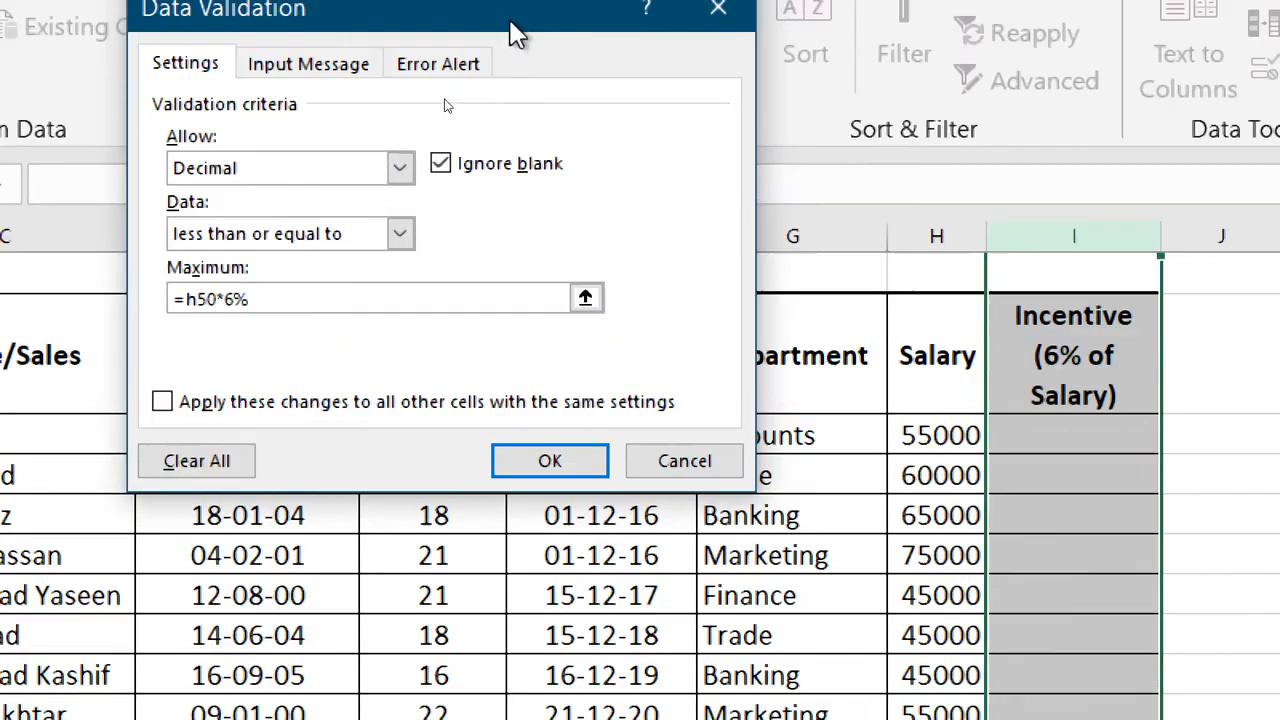
{"action": "left_click_drag", "start_coordinate": [537, 29], "coordinate": [690, 0]}
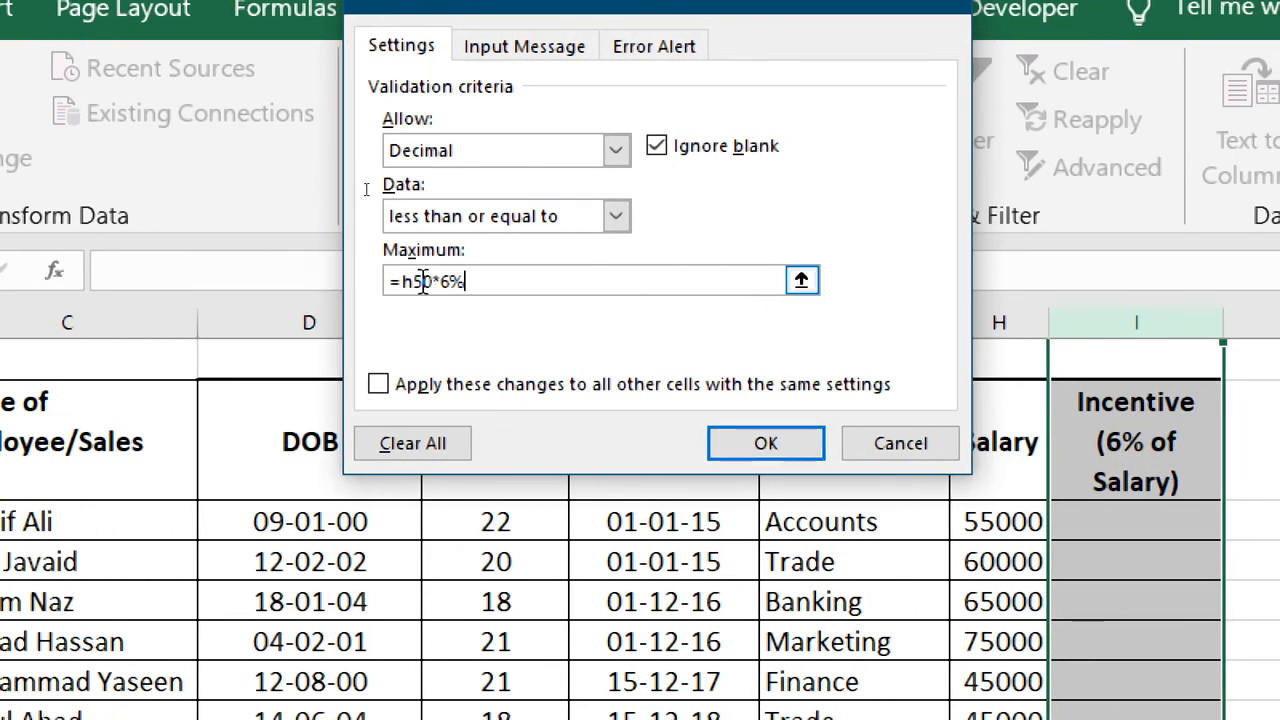
{"action": "left_click", "coordinate": [790, 445]}
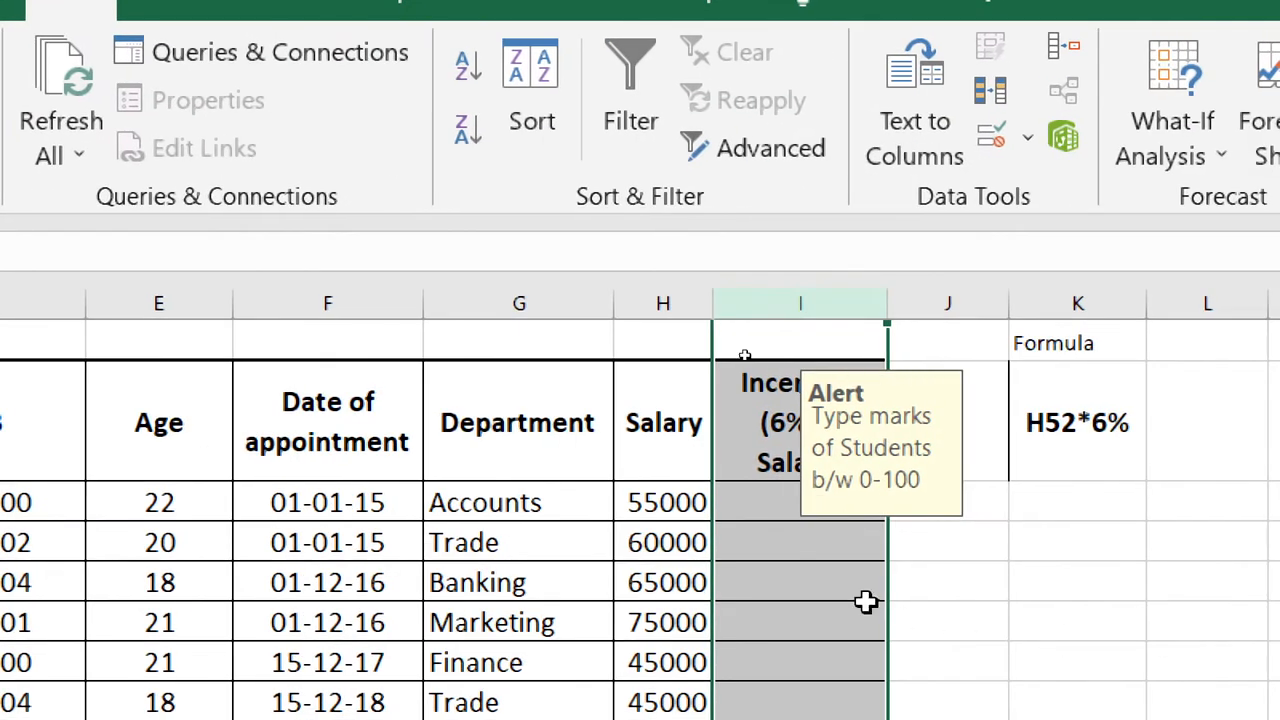
Step: Check the input message attached to Incentive cell I51
{"action": "left_click", "coordinate": [772, 531]}
{"action": "scroll", "coordinate": [768, 524], "scroll_direction": "down", "scroll_amount": 3}
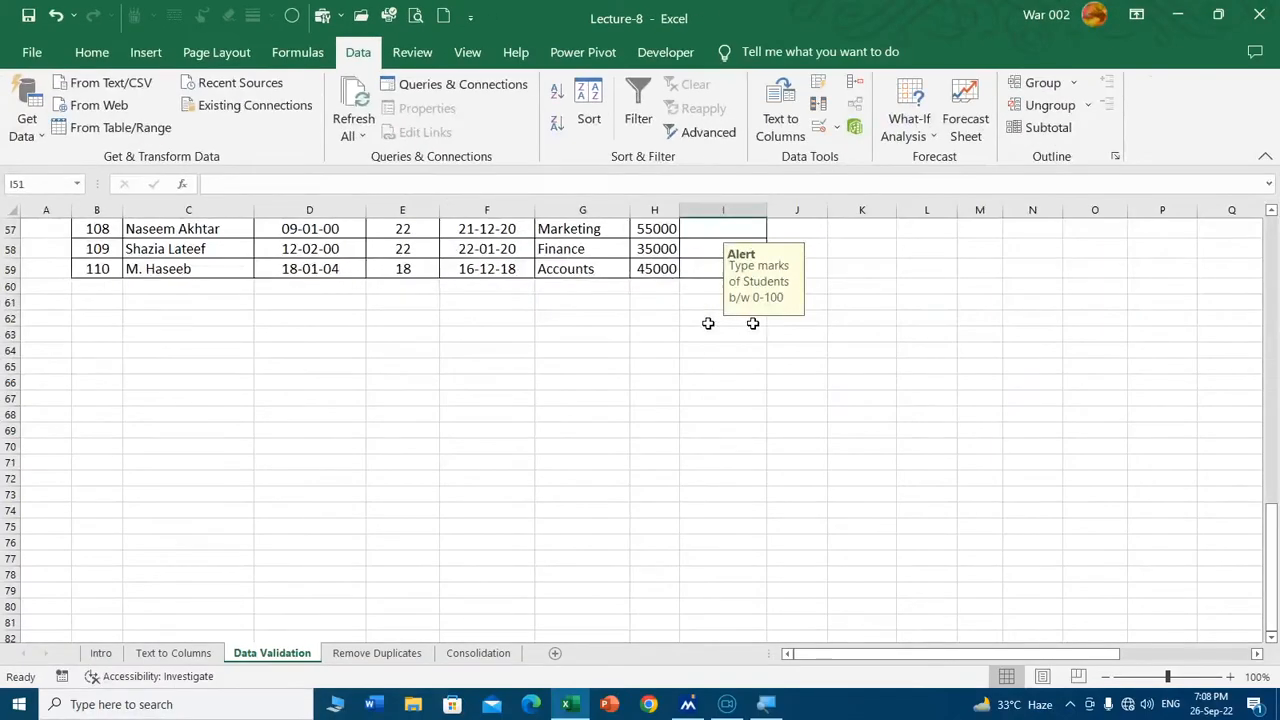
{"action": "scroll", "coordinate": [765, 527], "scroll_direction": "up", "scroll_amount": 2}
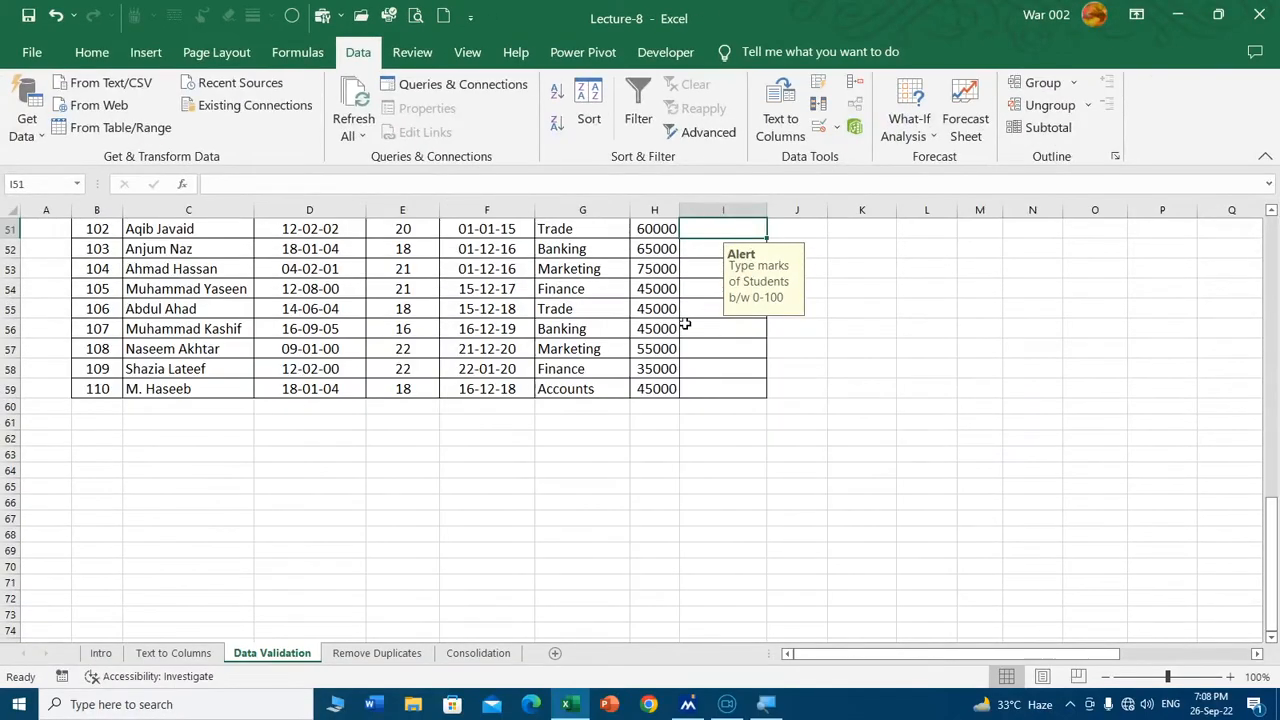
{"action": "scroll", "coordinate": [686, 325], "scroll_direction": "up", "scroll_amount": 3}
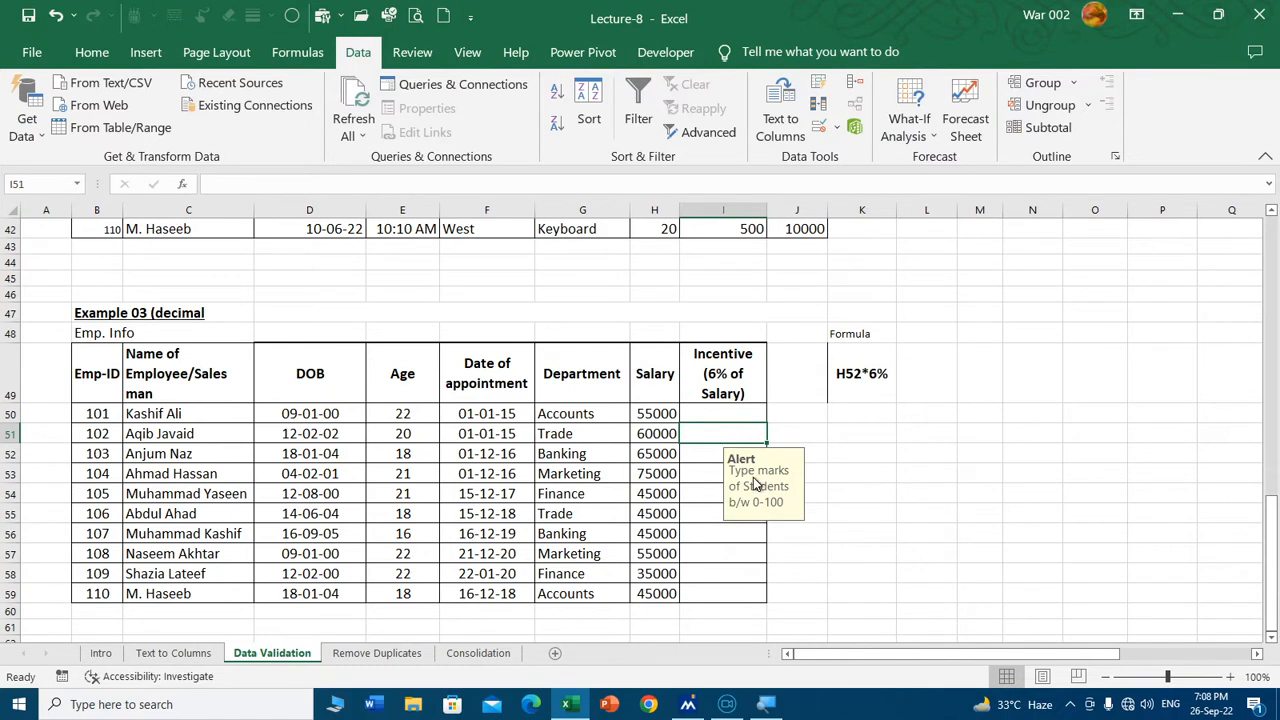
{"action": "left_click", "coordinate": [716, 415]}
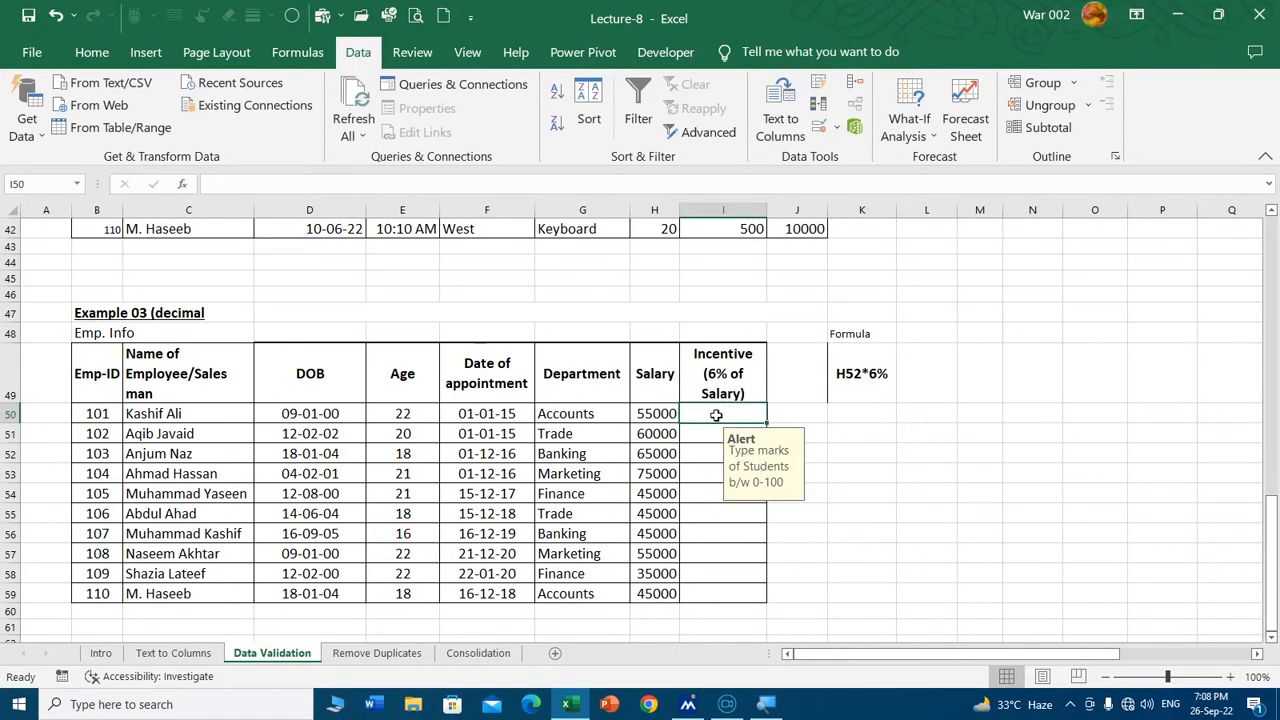
{"action": "left_click_drag", "start_coordinate": [716, 415], "coordinate": [711, 592]}
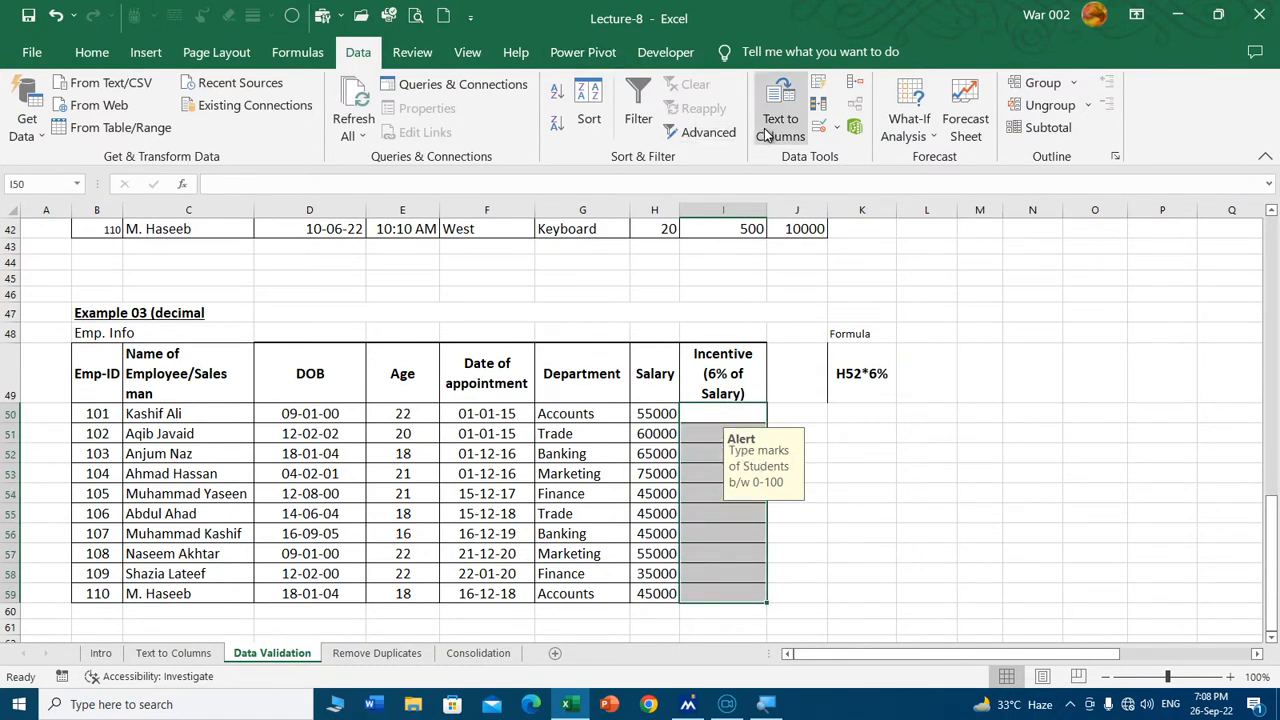
{"action": "left_click", "coordinate": [818, 127]}
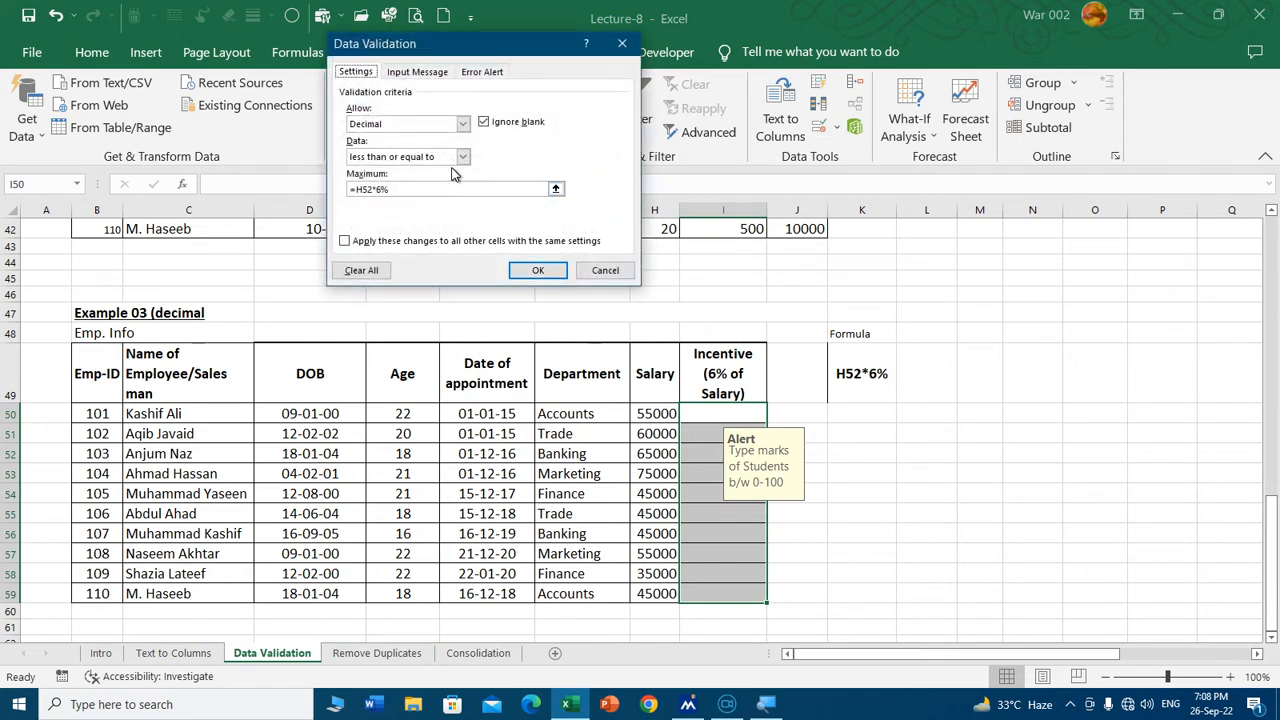
{"action": "left_click", "coordinate": [361, 270]}
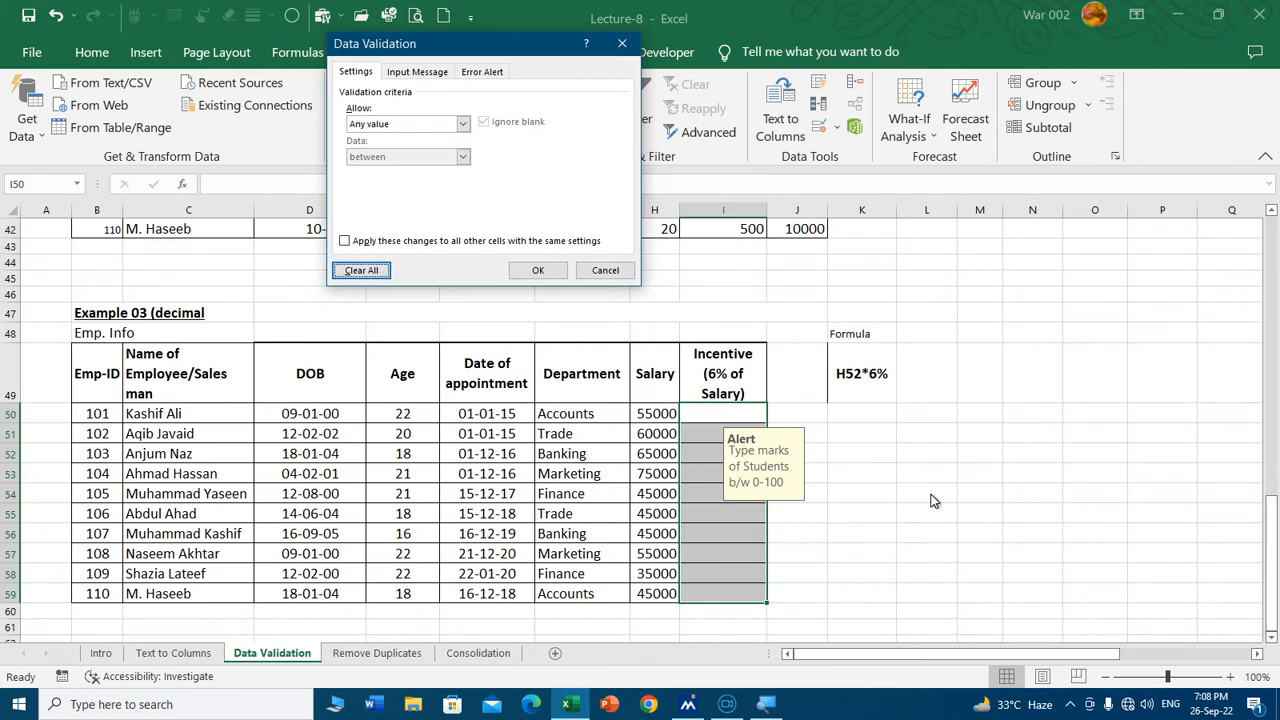
{"action": "left_click", "coordinate": [601, 272]}
Step: Check the input message on the cells of column I, from above the Emp. Info table down to I50
{"action": "left_click", "coordinate": [718, 318]}
{"action": "left_click", "coordinate": [740, 211]}
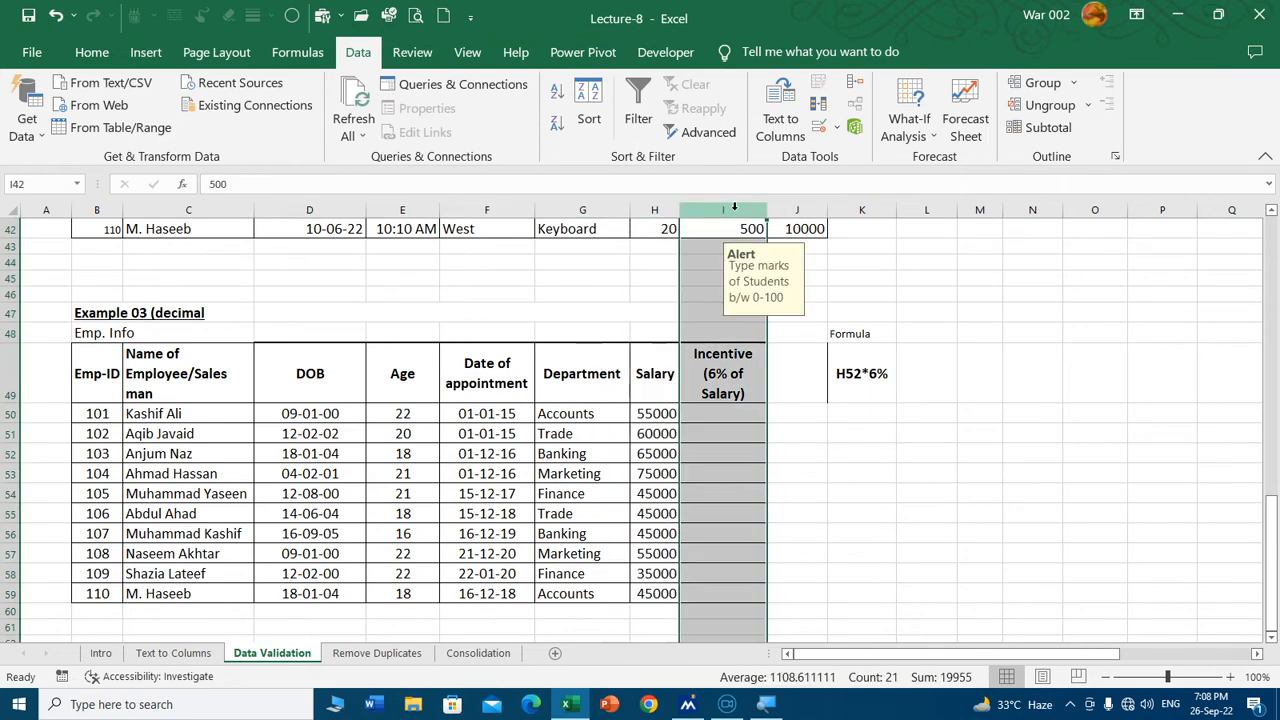
{"action": "left_click", "coordinate": [700, 280]}
{"action": "key", "text": "Down"}
{"action": "key", "text": "Down"}
{"action": "key", "text": "Down"}
{"action": "key", "text": "Down"}
{"action": "key", "text": "Down"}
{"action": "key", "text": "Down"}
{"action": "key", "text": "Down"}
{"action": "key", "text": "Down"}
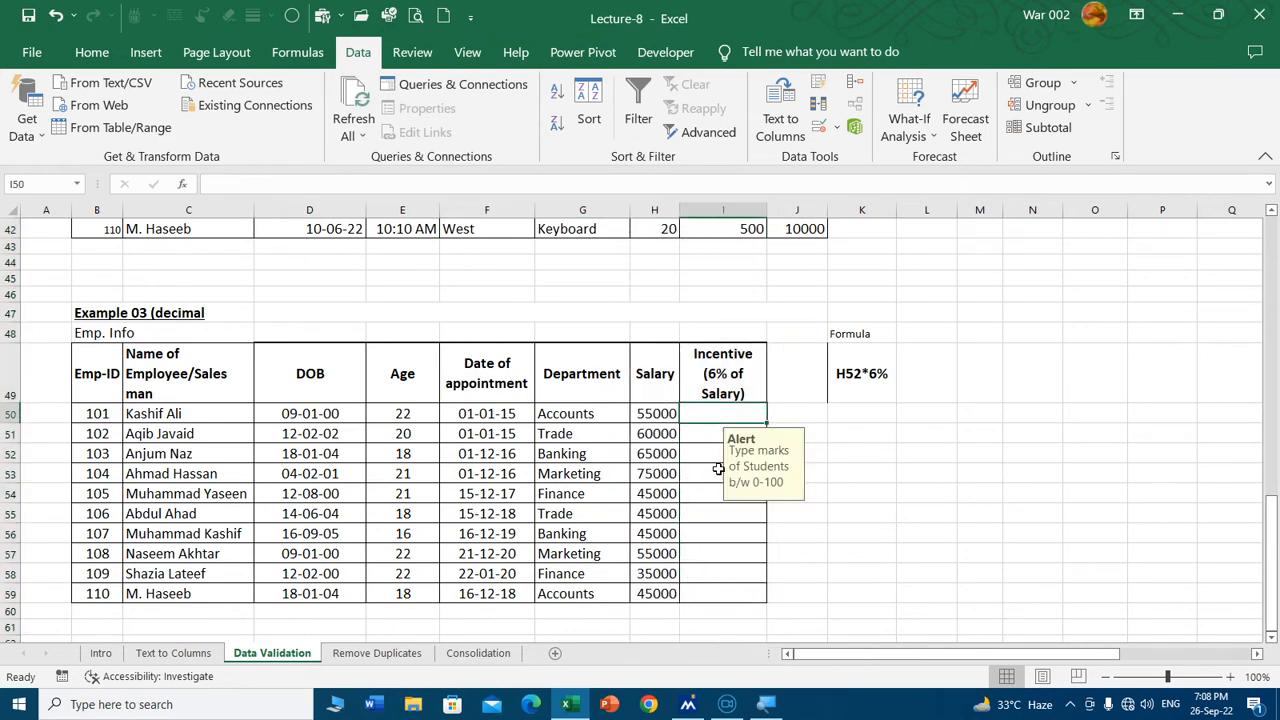
Step: Clear all data validation from the entire column I
{"action": "left_click", "coordinate": [723, 210]}
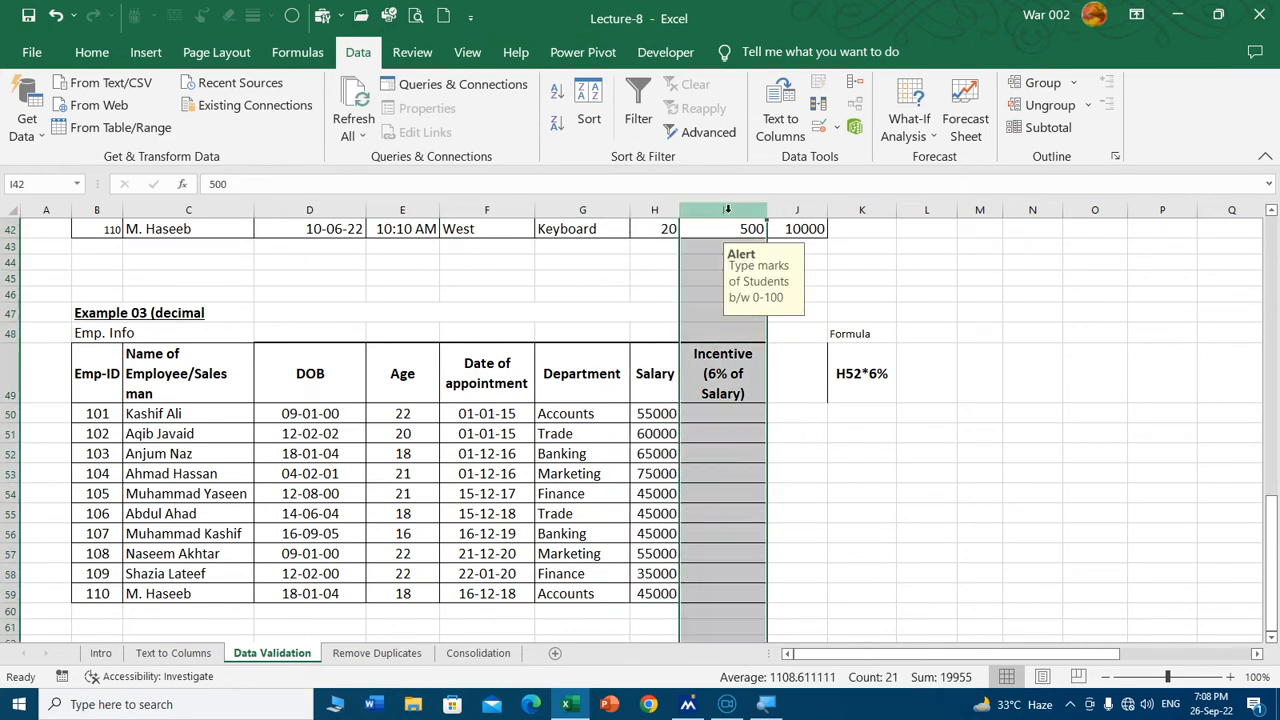
{"action": "left_click", "coordinate": [818, 126]}
{"action": "left_click", "coordinate": [368, 273]}
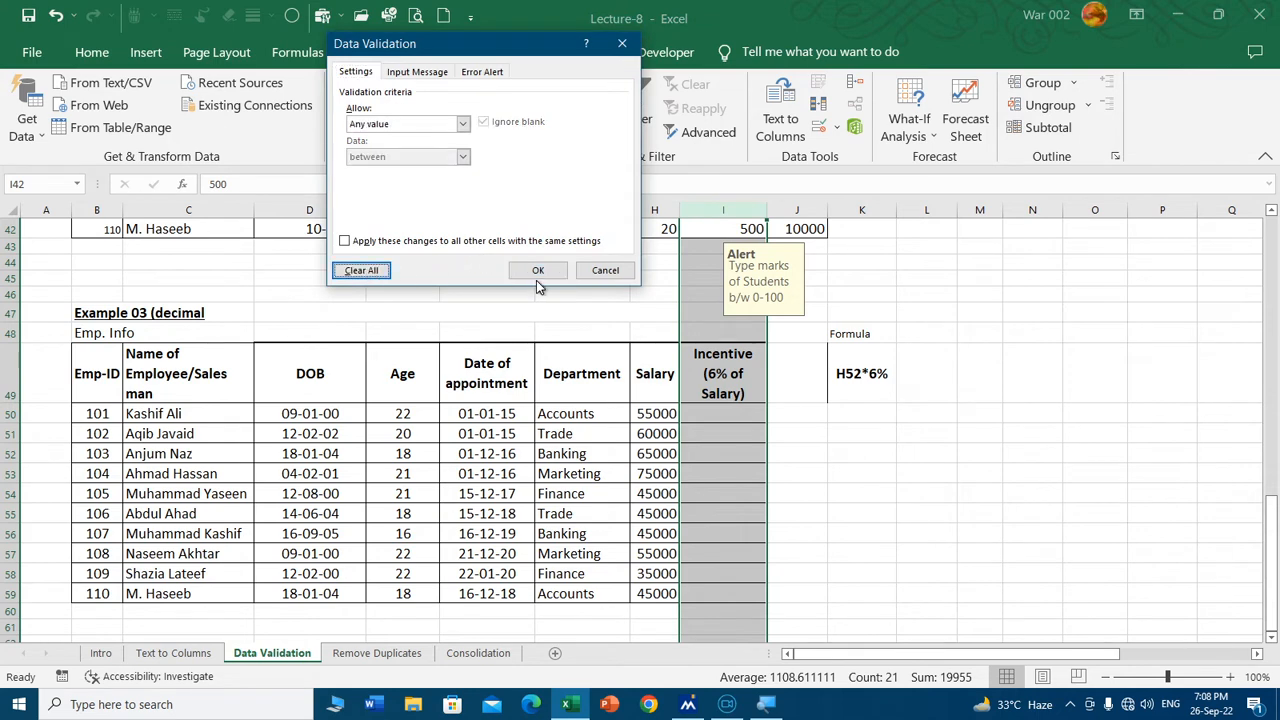
{"action": "left_click", "coordinate": [535, 268]}
Step: Start a data validation rule for column I from I50 downward, allowing decimals less than or equal to a maximum
{"action": "left_click_drag", "start_coordinate": [723, 413], "coordinate": [725, 525]}
{"action": "scroll", "coordinate": [783, 310], "scroll_direction": "up", "scroll_amount": 9}
{"action": "scroll", "coordinate": [809, 154], "scroll_direction": "up", "scroll_amount": 1}
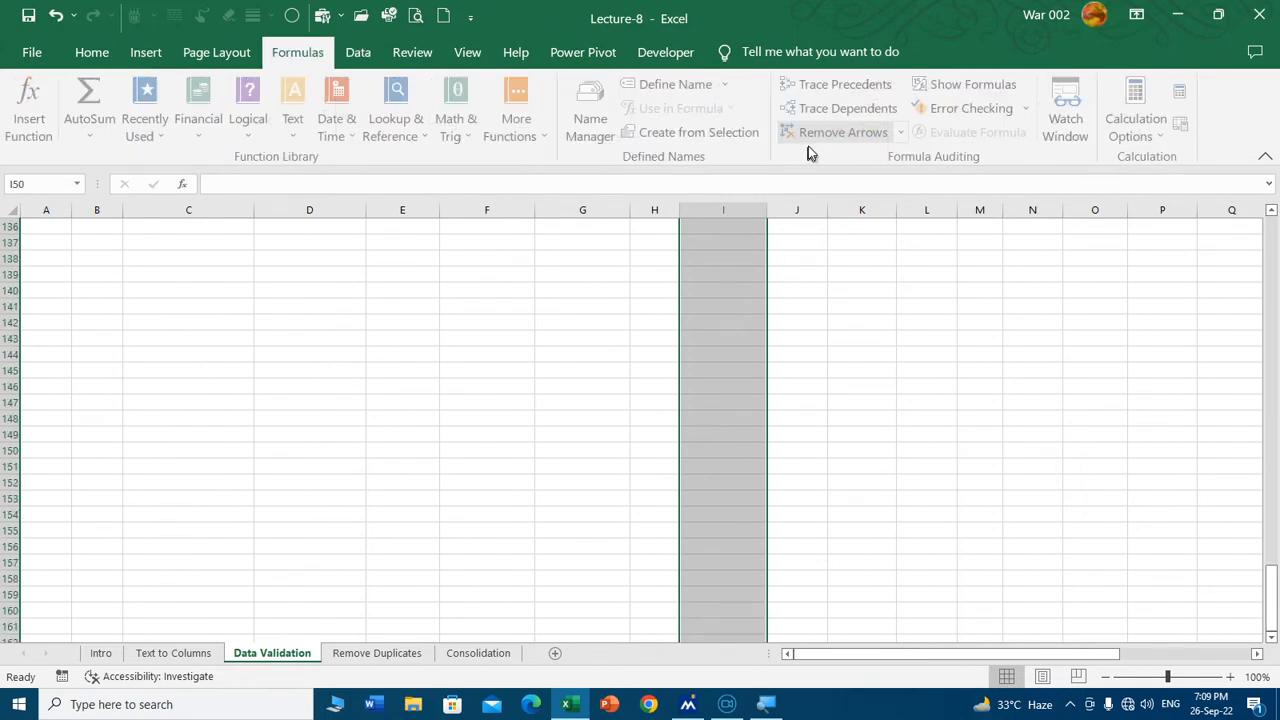
{"action": "scroll", "coordinate": [360, 55], "scroll_direction": "up", "scroll_amount": 3}
{"action": "left_click", "coordinate": [362, 52]}
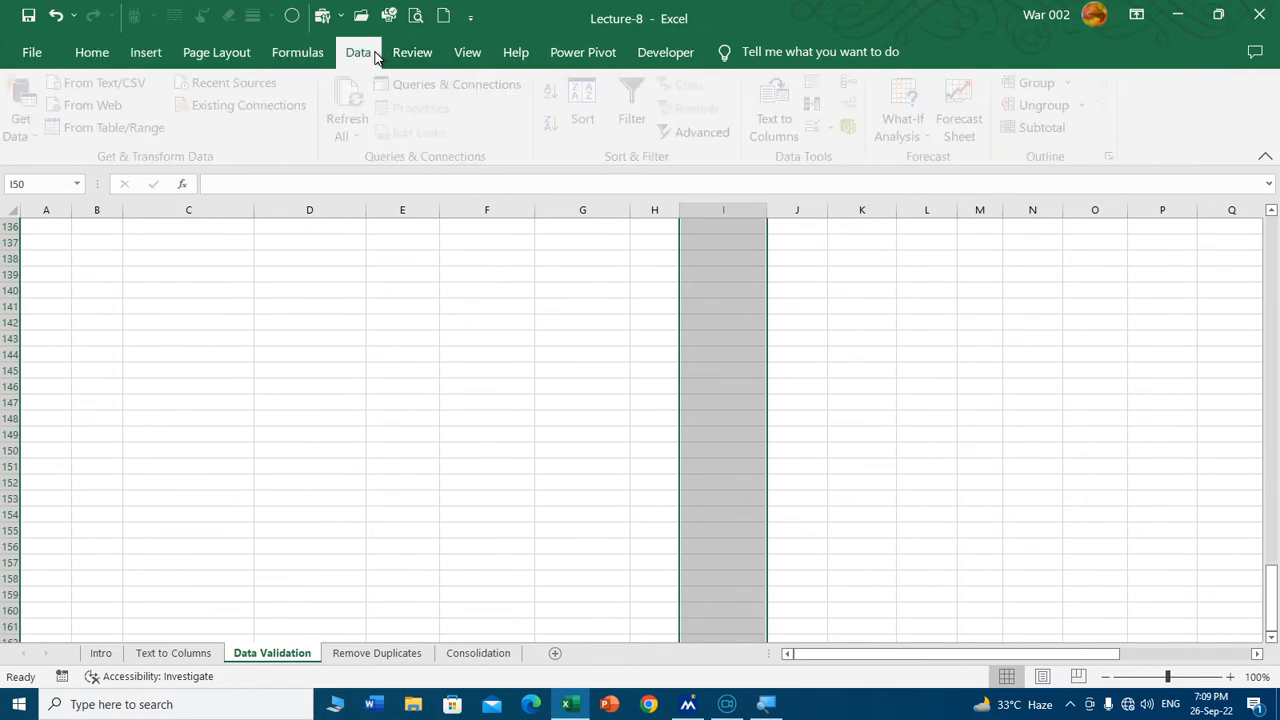
{"action": "left_click", "coordinate": [819, 127]}
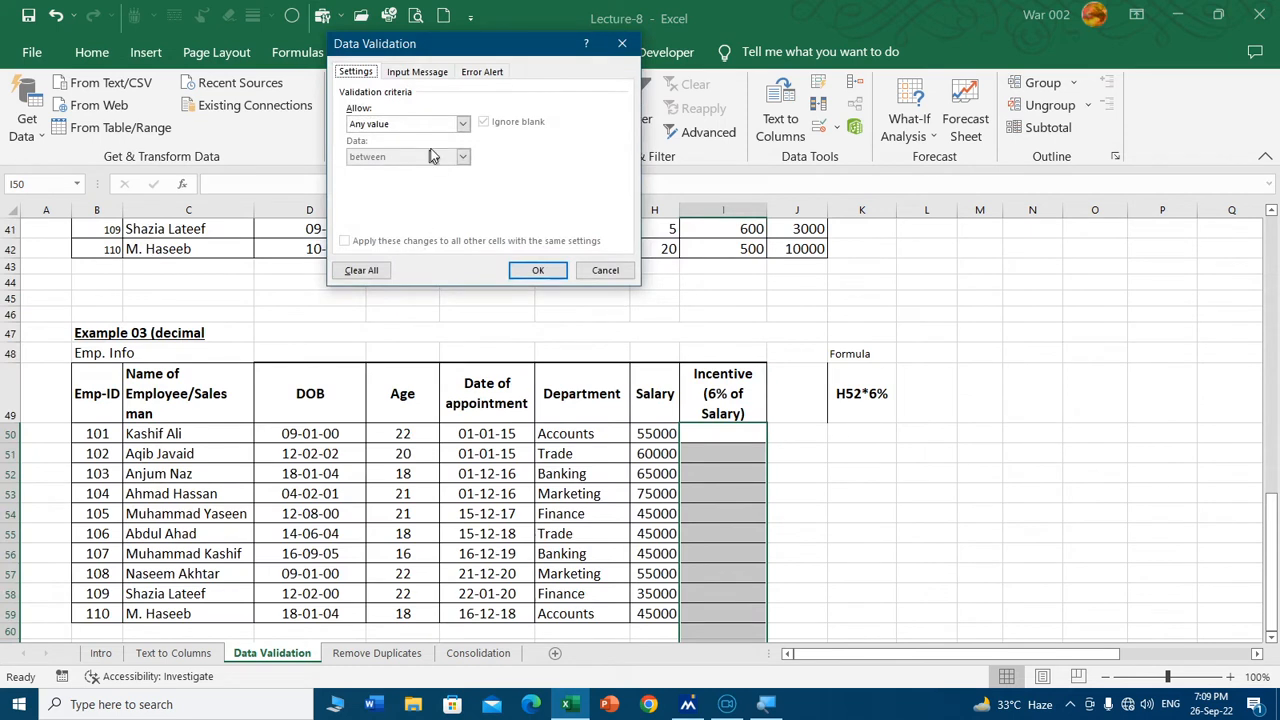
{"action": "left_click", "coordinate": [463, 124]}
{"action": "left_click", "coordinate": [402, 159]}
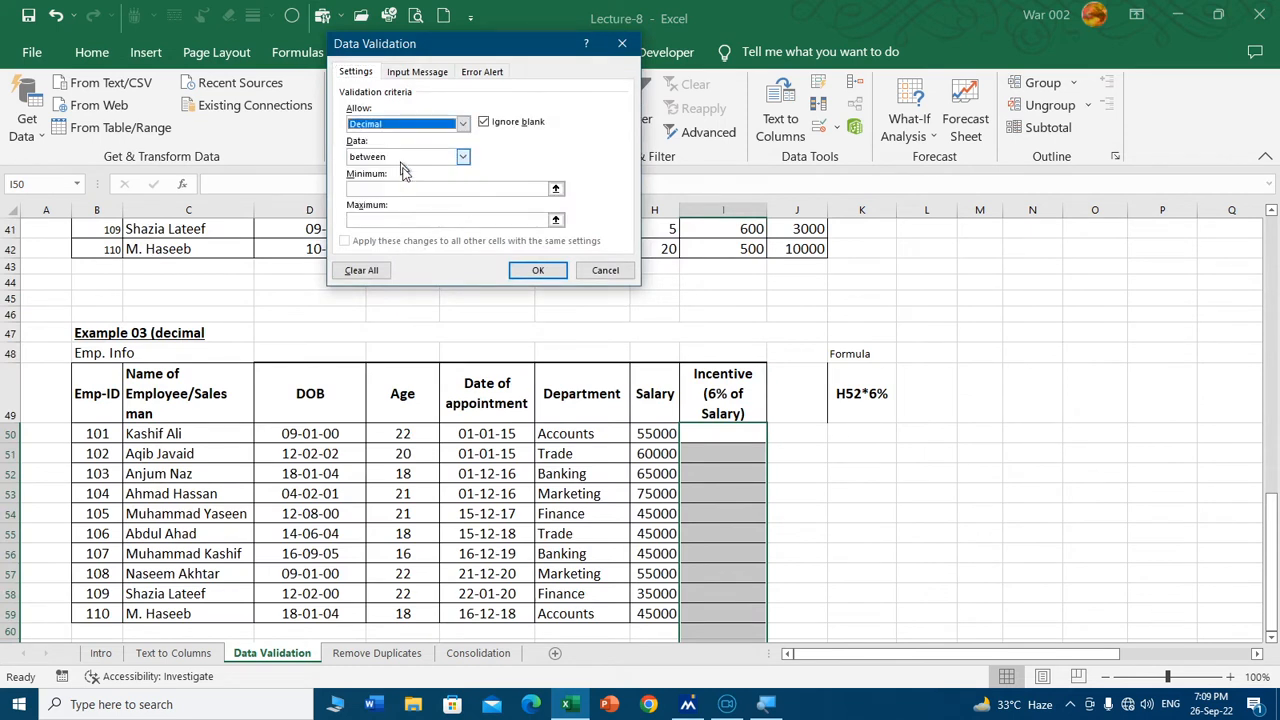
{"action": "left_click", "coordinate": [401, 155]}
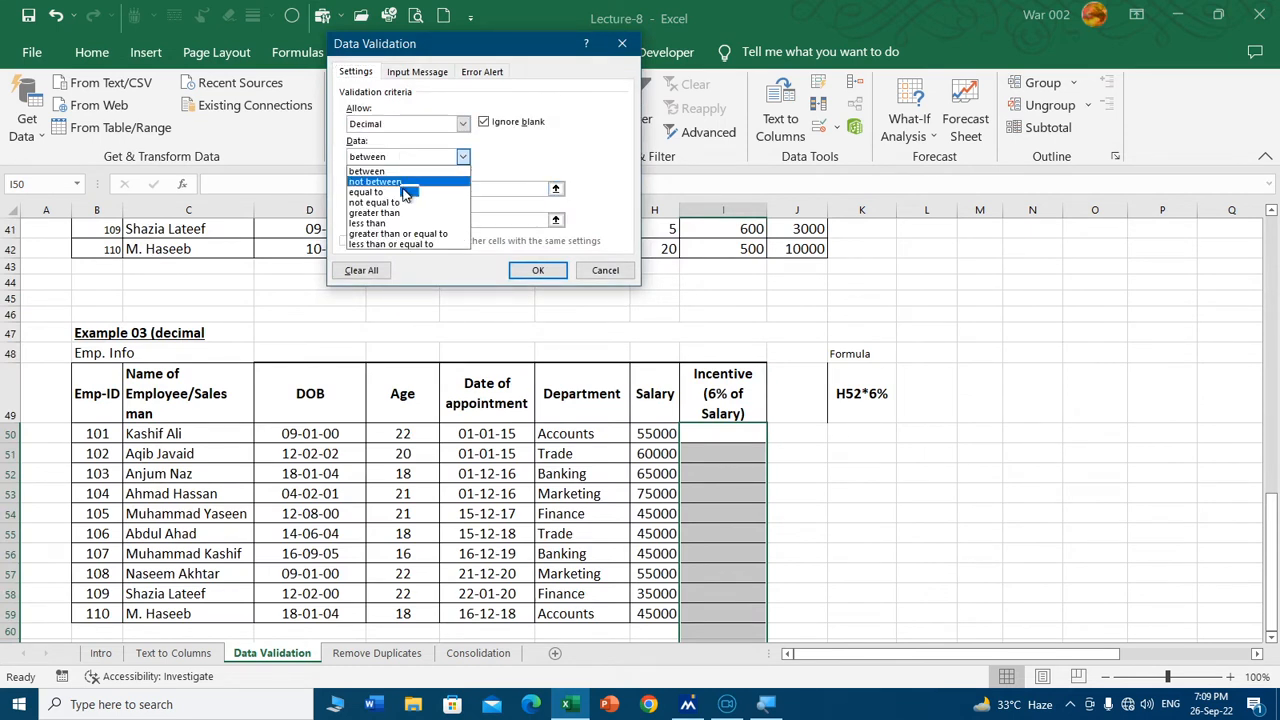
{"action": "left_click", "coordinate": [426, 245]}
Step: Set the rule's maximum to =H50*6% and apply it to the selected Incentive cells
{"action": "left_click", "coordinate": [413, 187]}
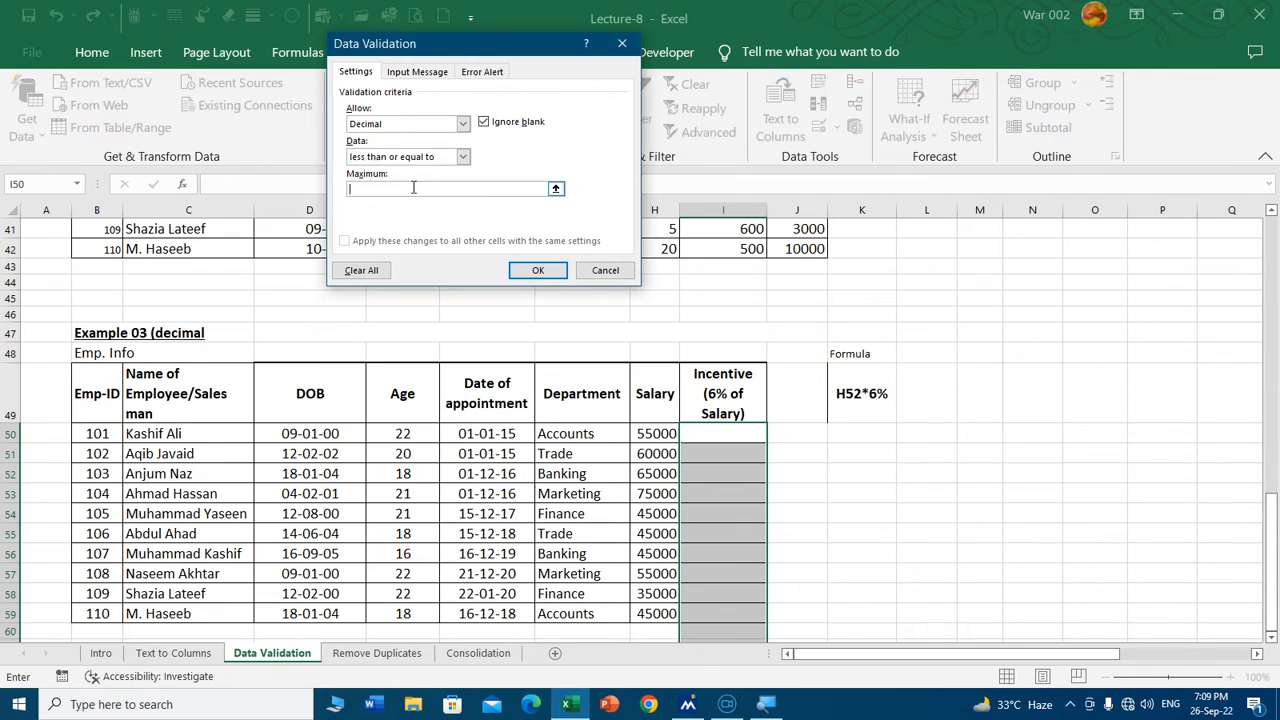
{"action": "left_click_drag", "start_coordinate": [520, 46], "coordinate": [470, 80]}
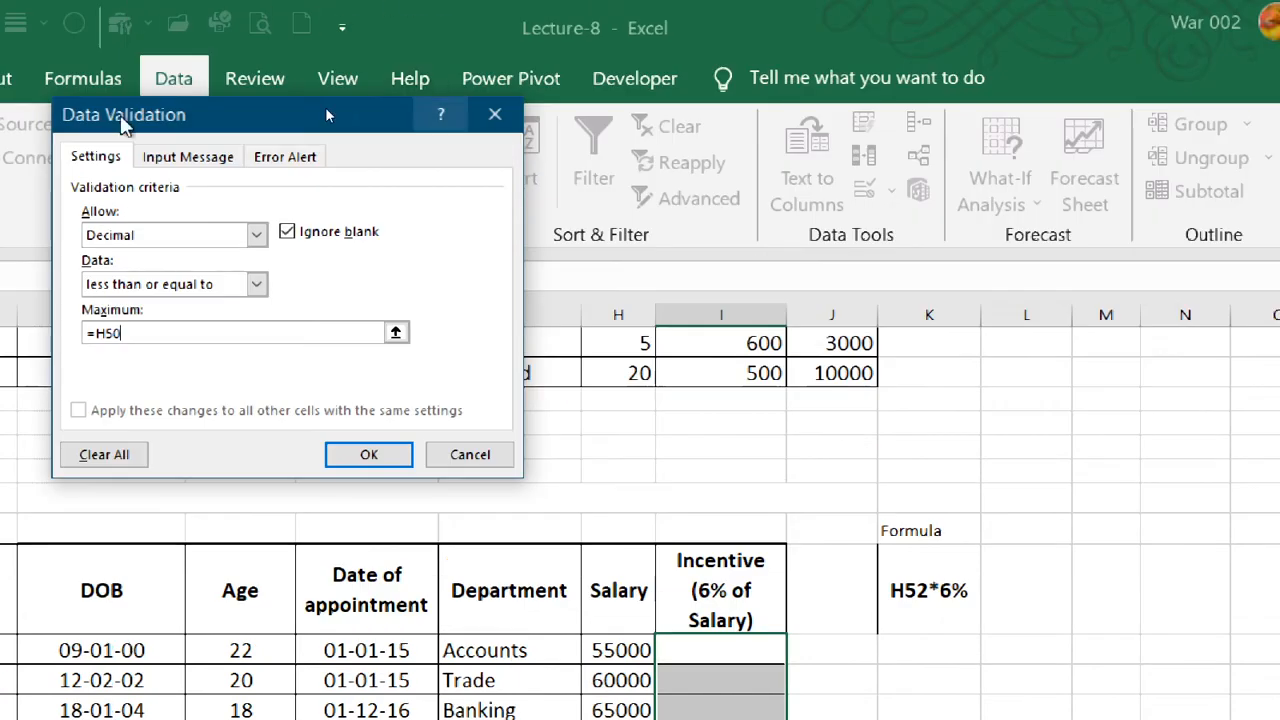
{"action": "left_click_drag", "start_coordinate": [257, 117], "coordinate": [224, 274]}
{"action": "scroll", "coordinate": [820, 400], "scroll_direction": "down", "scroll_amount": 2}
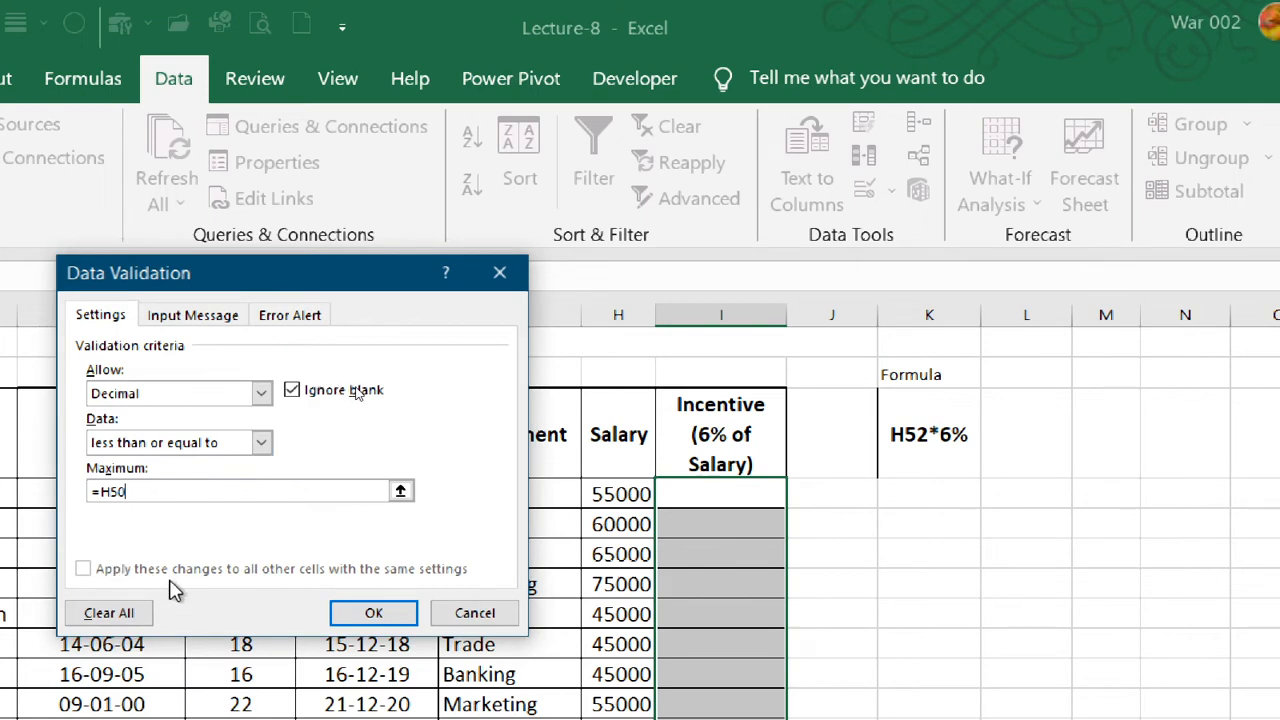
{"action": "type", "text": "*6"}
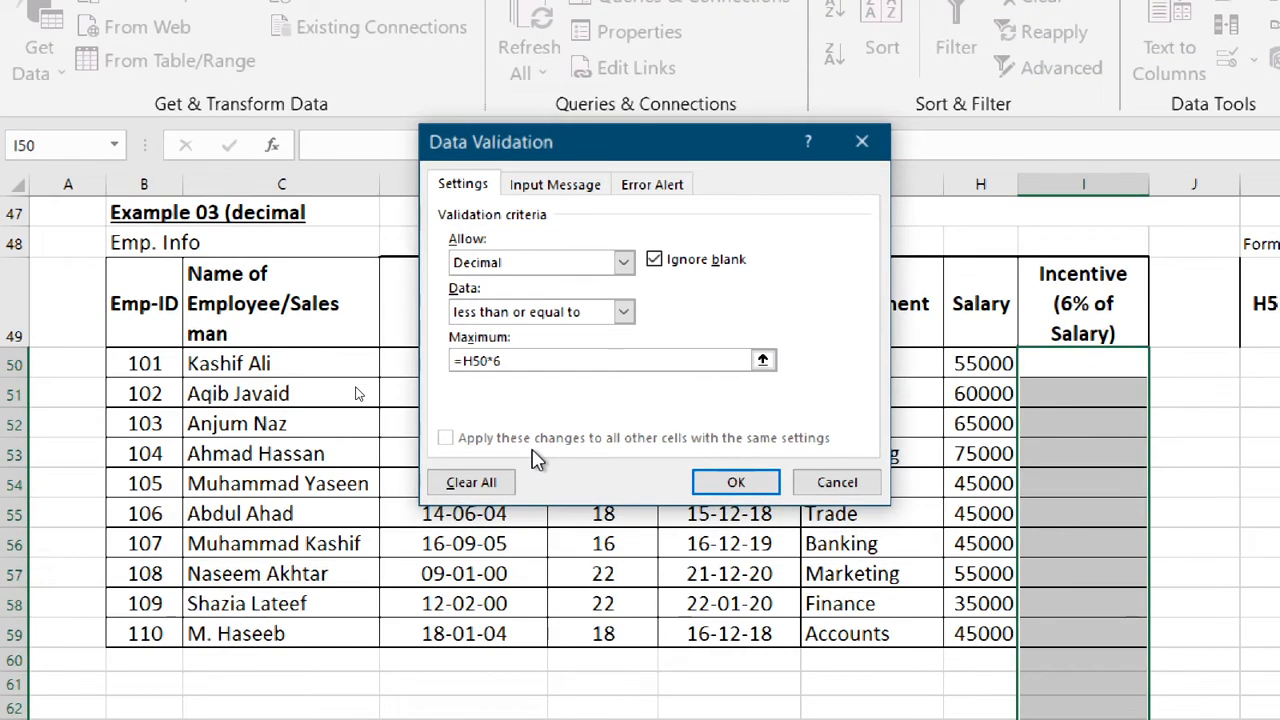
{"action": "type", "text": "%"}
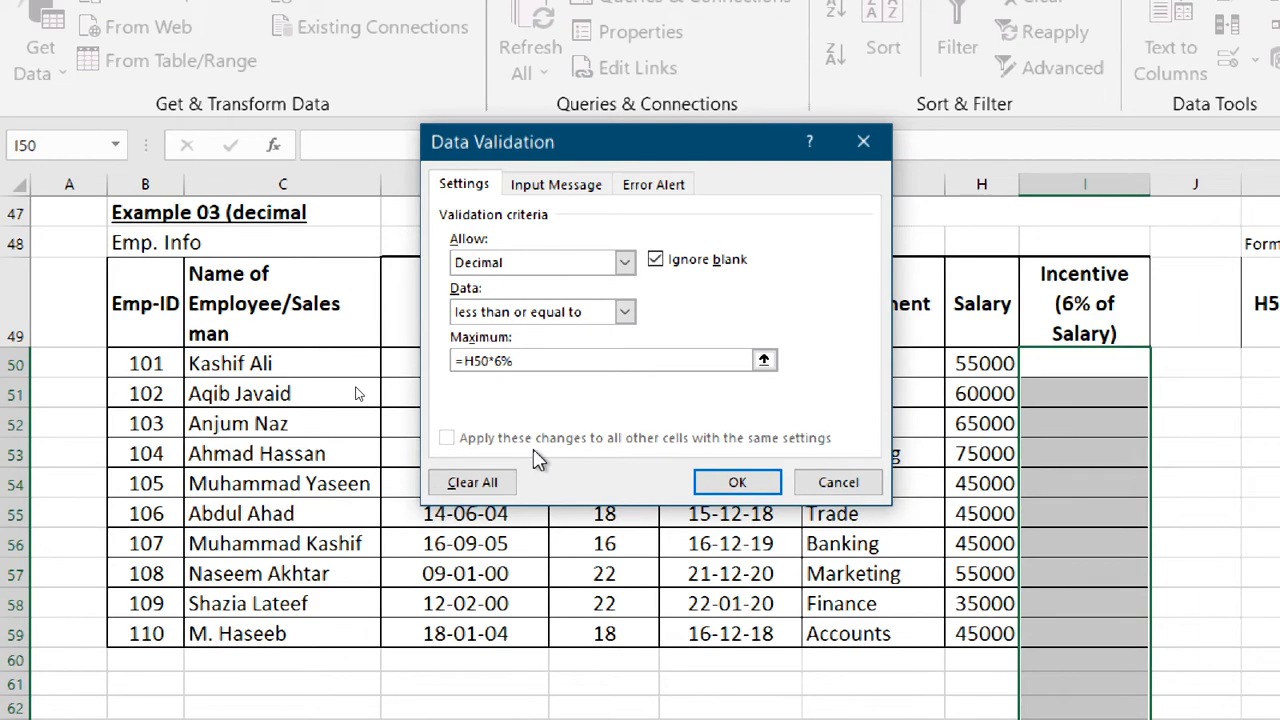
{"action": "left_click", "coordinate": [734, 482]}
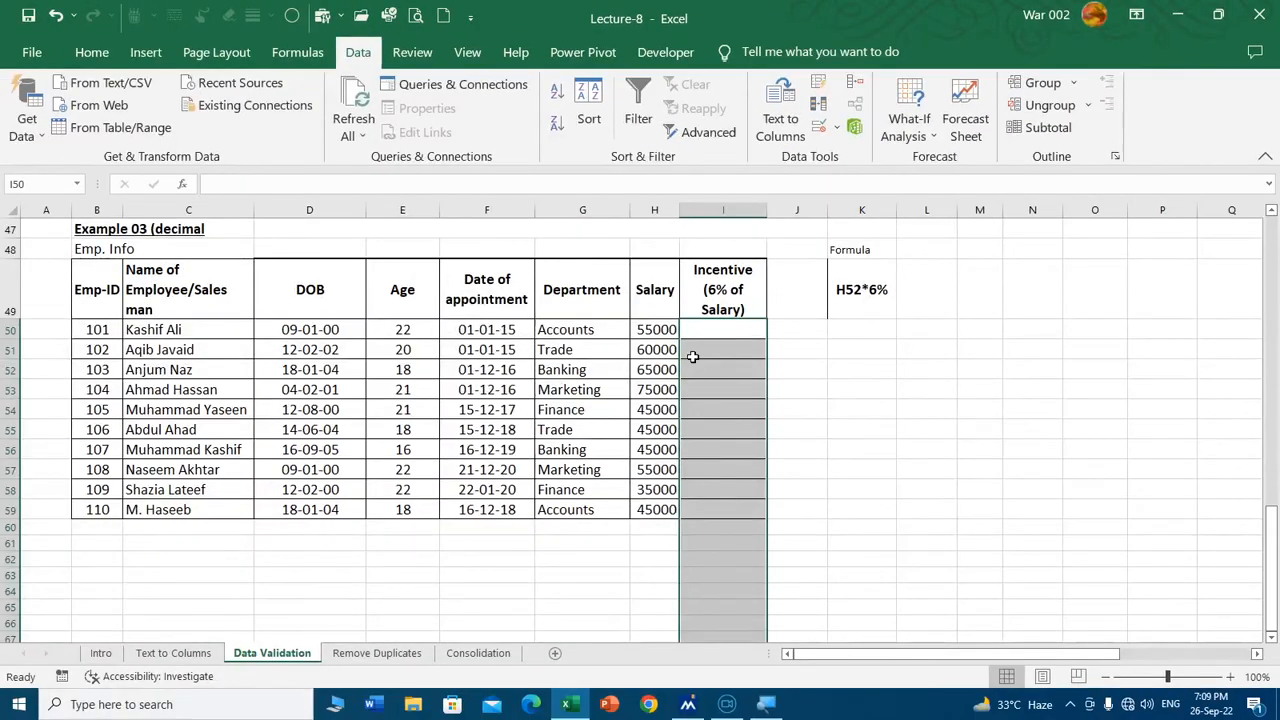
Step: Enter =H50*6% in I50 and fill the formula down through I59
{"action": "left_click", "coordinate": [705, 330]}
{"action": "type", "text": "=H50*6"}
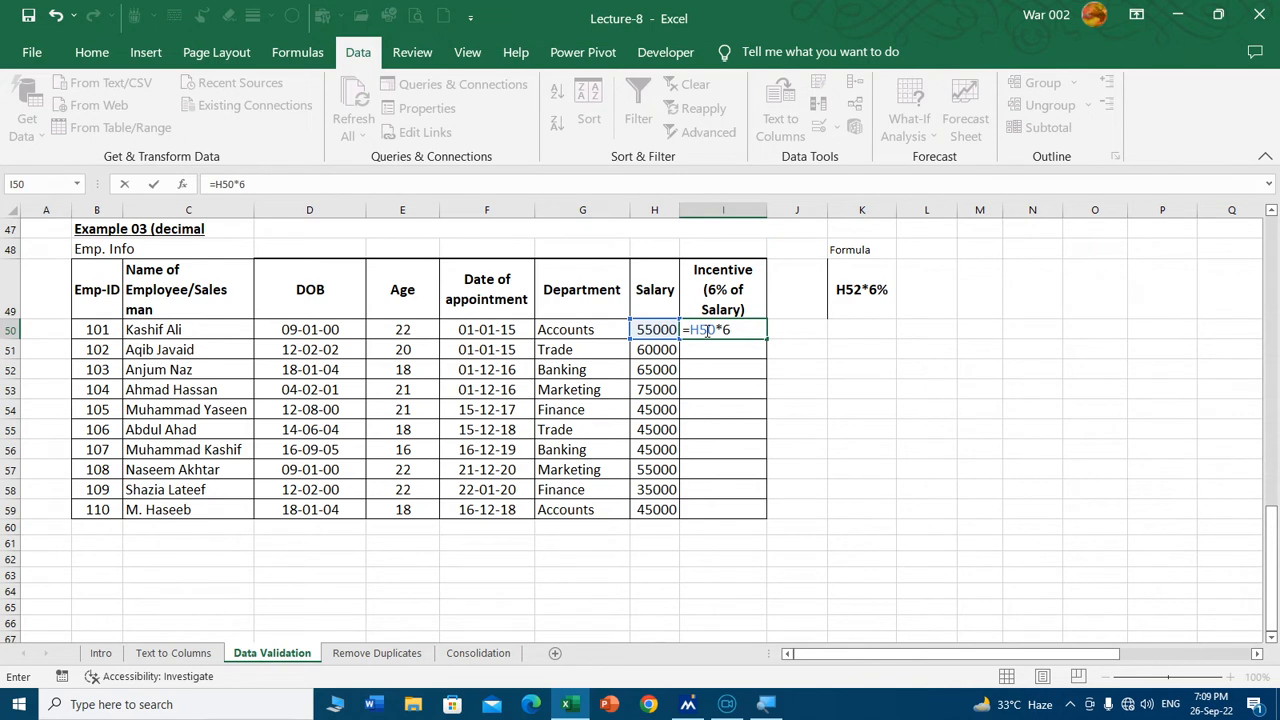
{"action": "type", "text": "%"}
{"action": "key", "text": "Return"}
{"action": "left_click", "coordinate": [724, 329]}
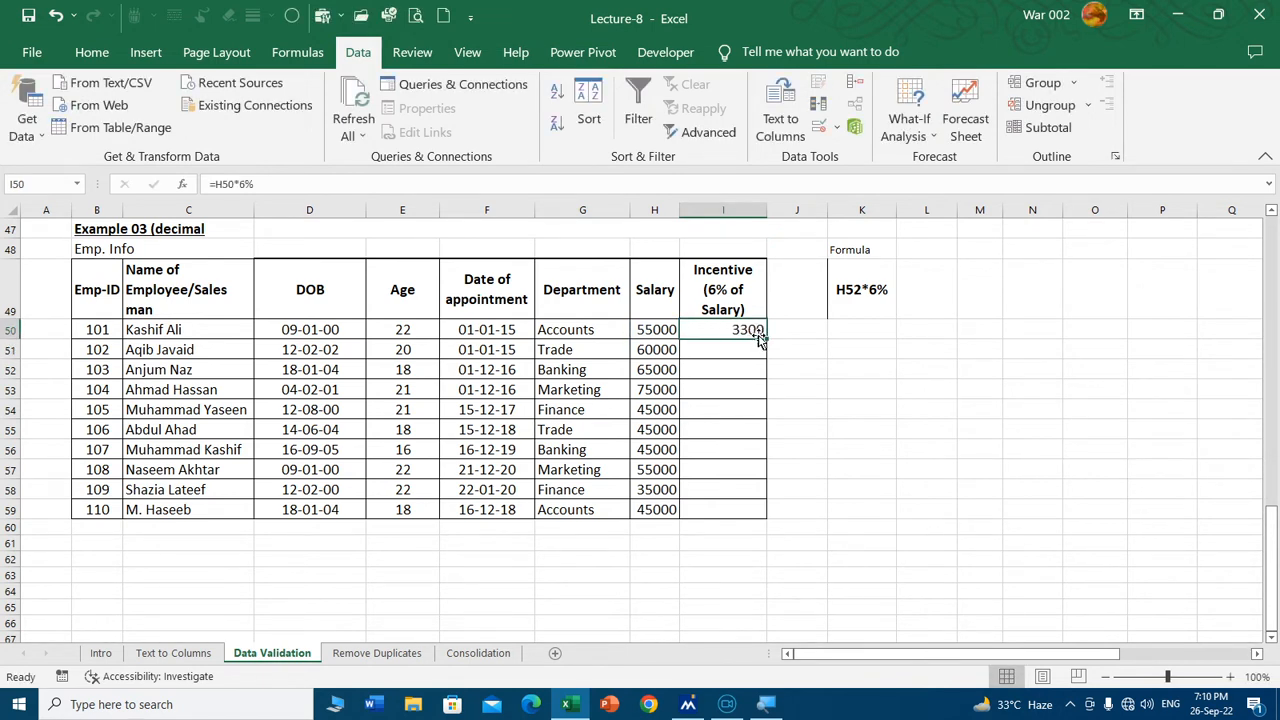
{"action": "left_click_drag", "start_coordinate": [767, 339], "coordinate": [766, 513]}
{"action": "left_click", "coordinate": [748, 450]}
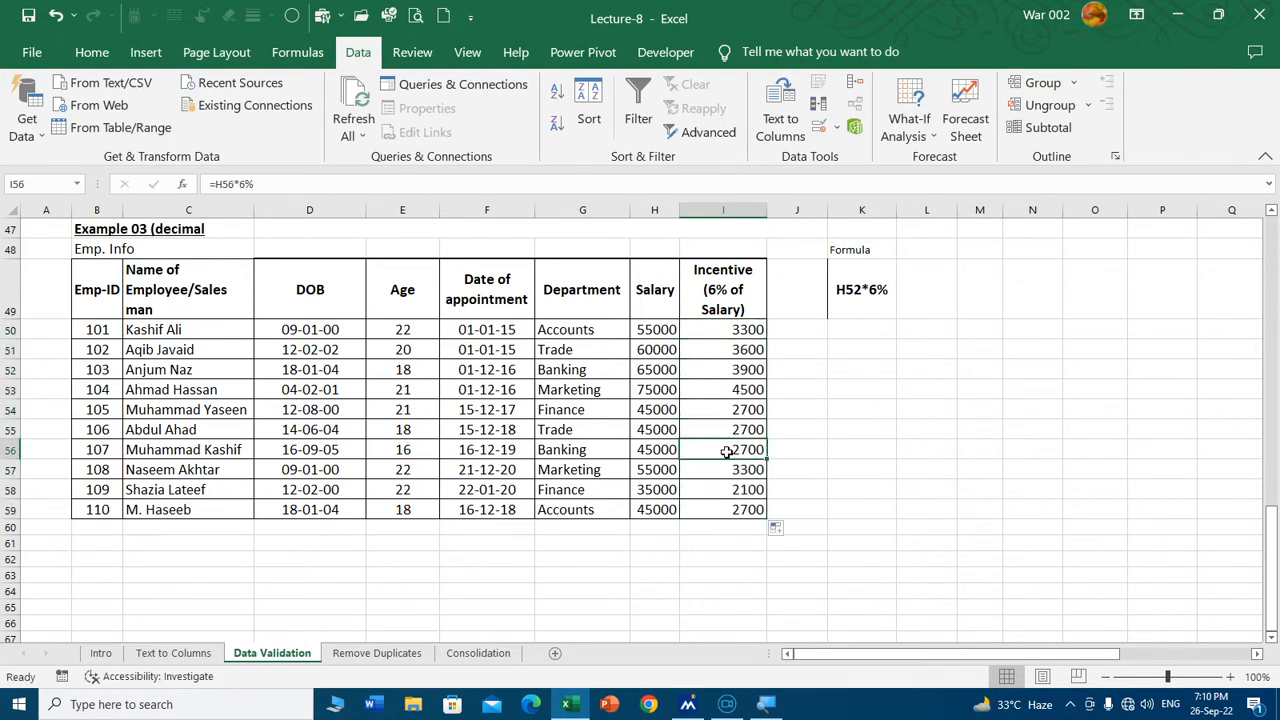
Step: Test the validation by trying to change the formula in I50 to =H50*6.1%, and cancel the entry
{"action": "left_click", "coordinate": [718, 333]}
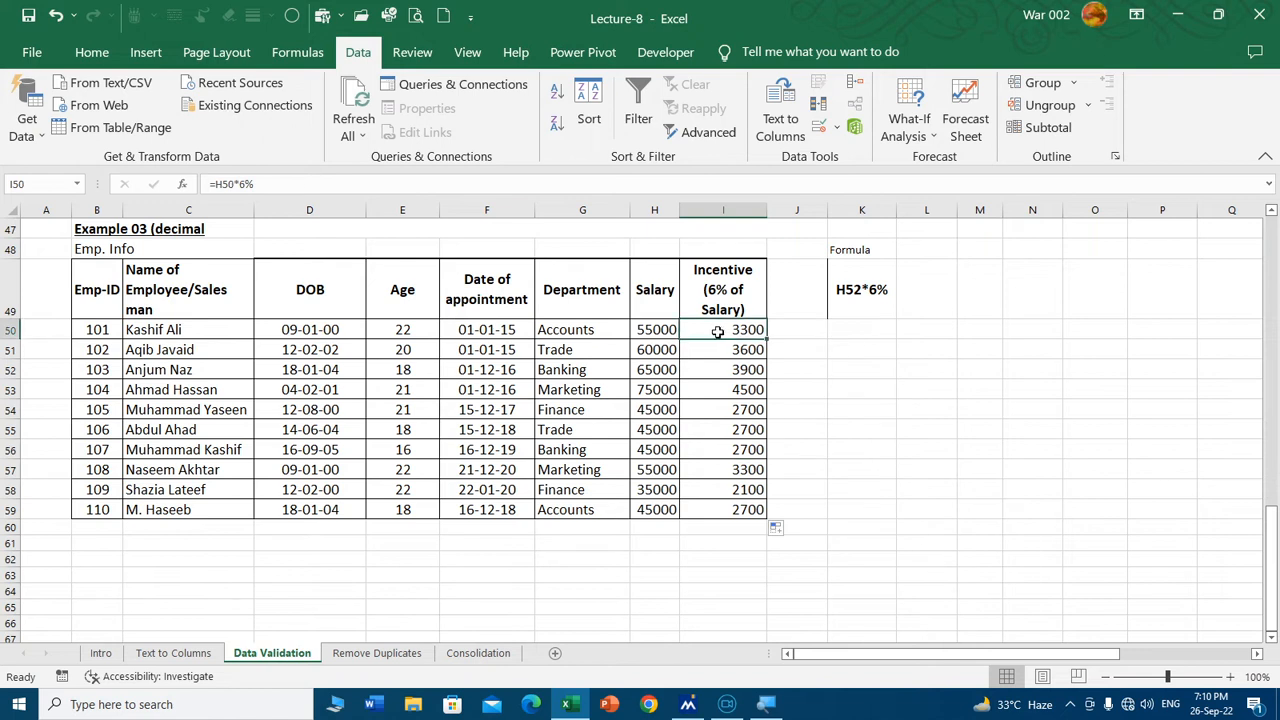
{"action": "left_click", "coordinate": [246, 184]}
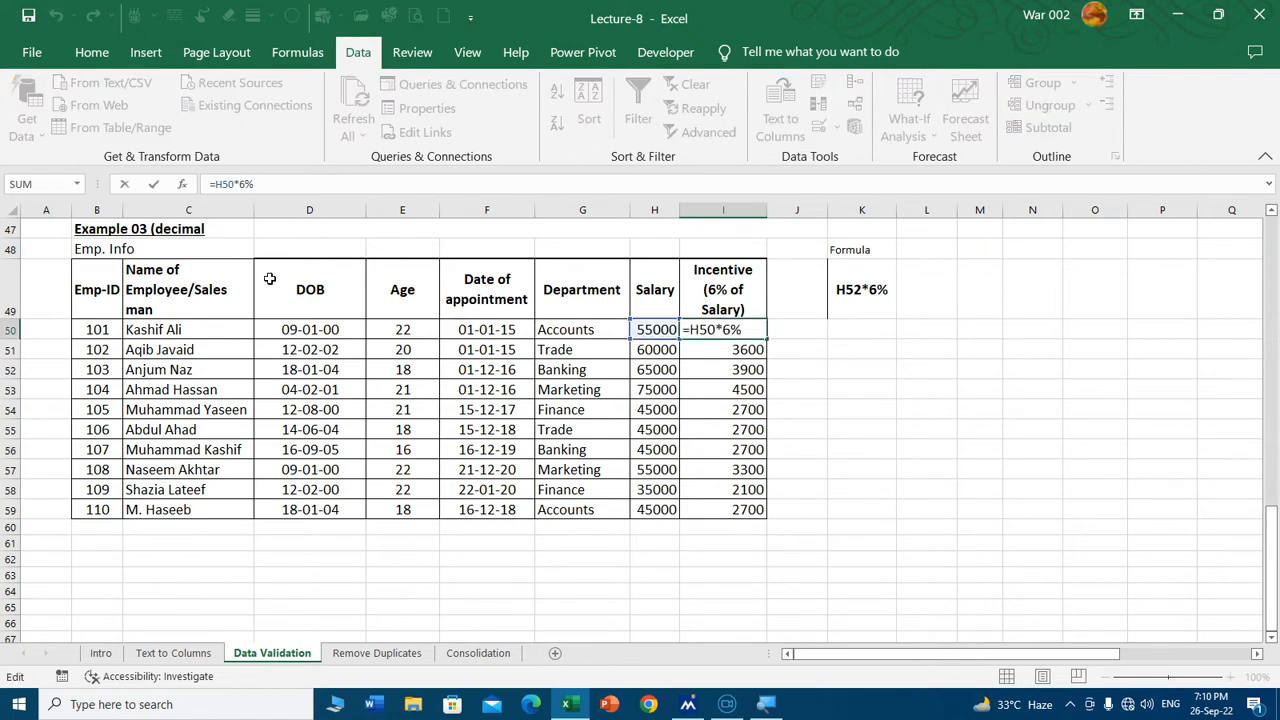
{"action": "key", "text": "BackSpace"}
{"action": "type", "text": "6.1"}
{"action": "key", "text": "Return"}
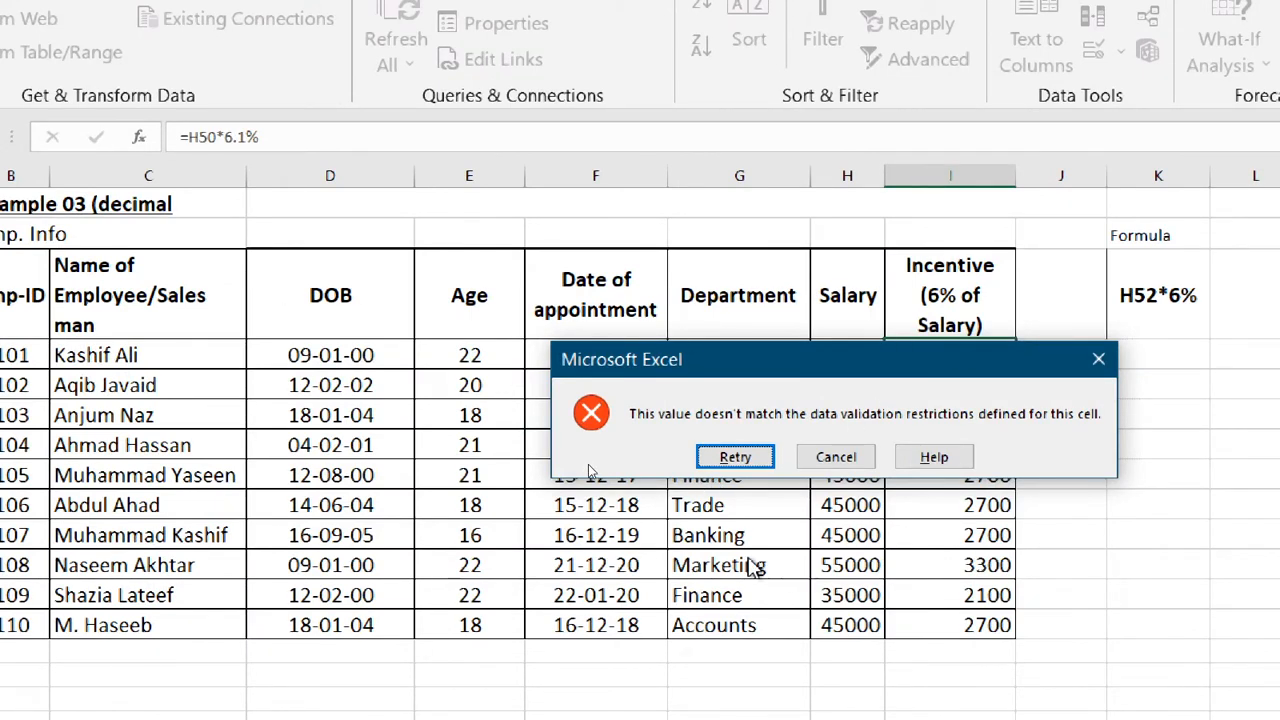
{"action": "left_click", "coordinate": [840, 457]}
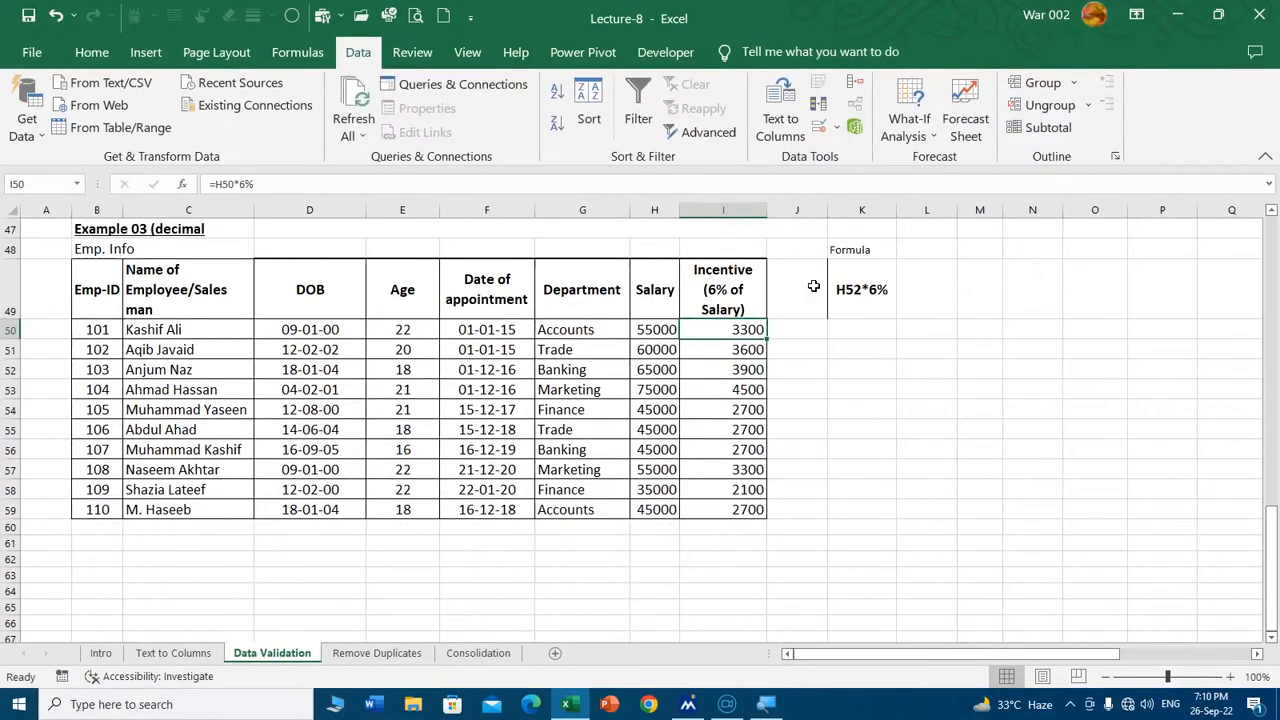
Step: Add an error alert to the validation on I50:I59, titled Stop with the message "Incentive must be b/w 0 to 6% only"
{"action": "left_click_drag", "start_coordinate": [728, 329], "coordinate": [730, 505]}
{"action": "left_click", "coordinate": [818, 128]}
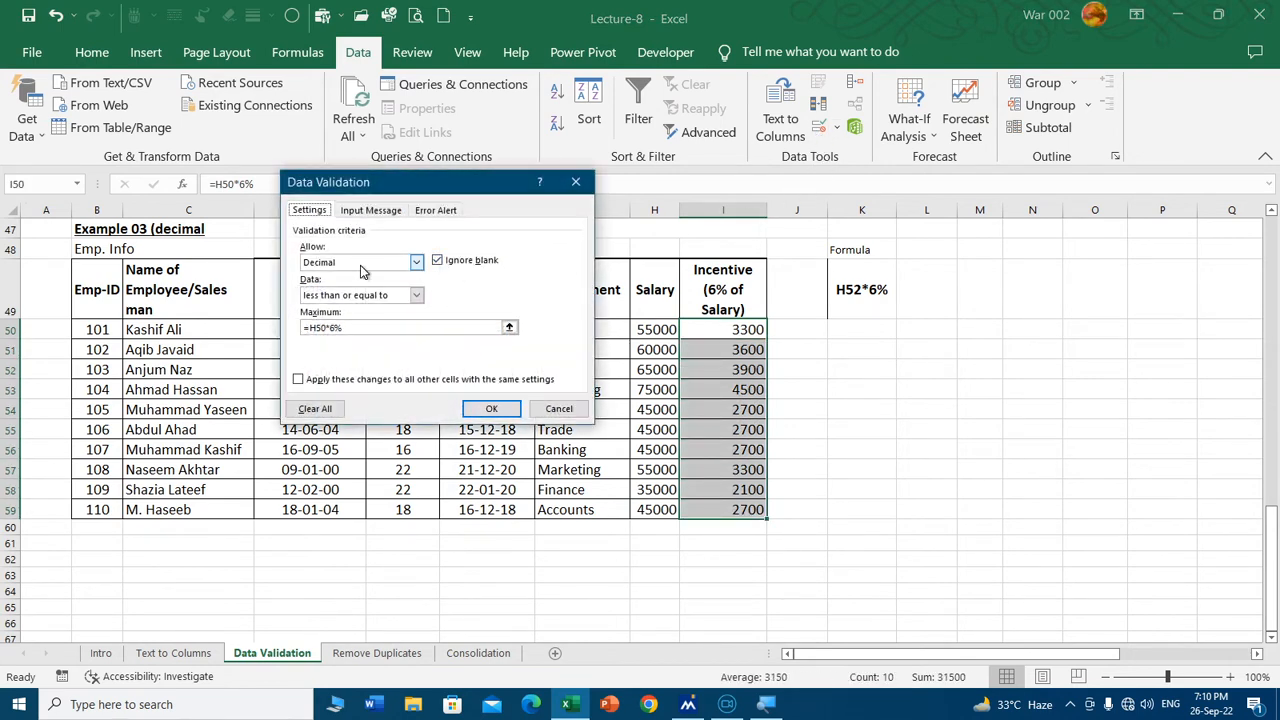
{"action": "left_click", "coordinate": [431, 210]}
{"action": "left_click", "coordinate": [475, 282]}
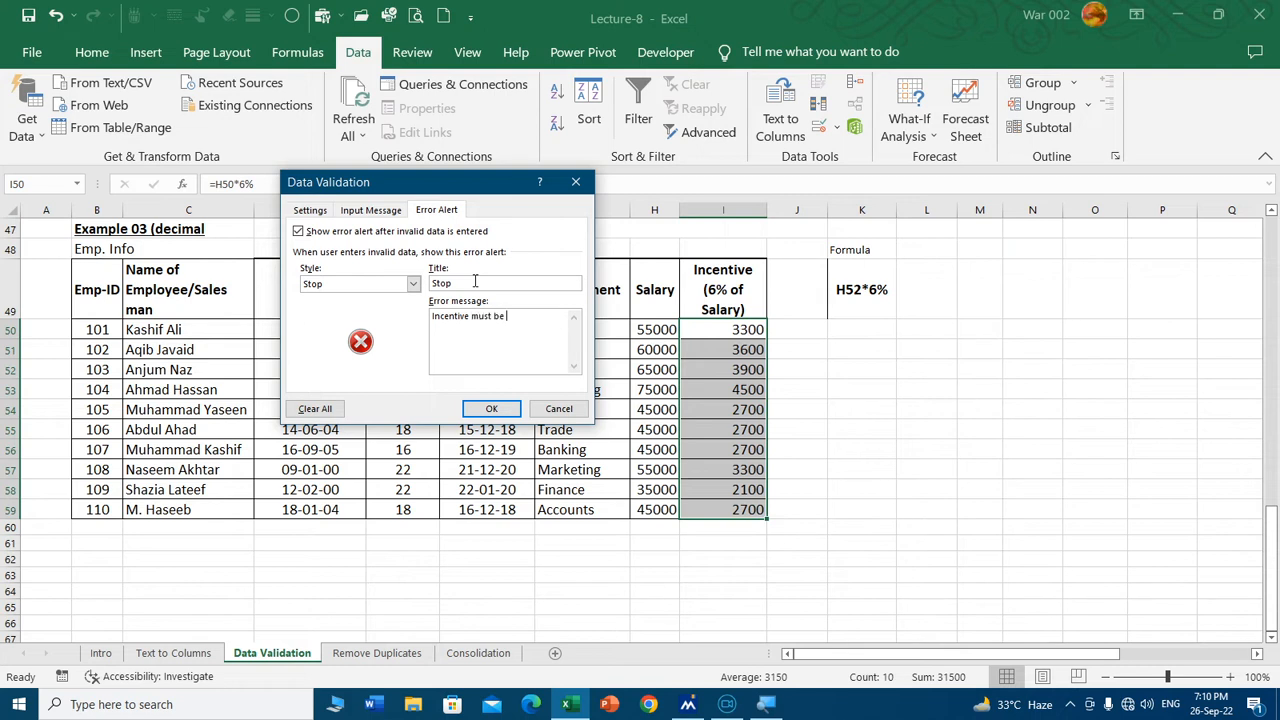
{"action": "type", "text": "/w 0 to 6% only"}
{"action": "left_click", "coordinate": [491, 408]}
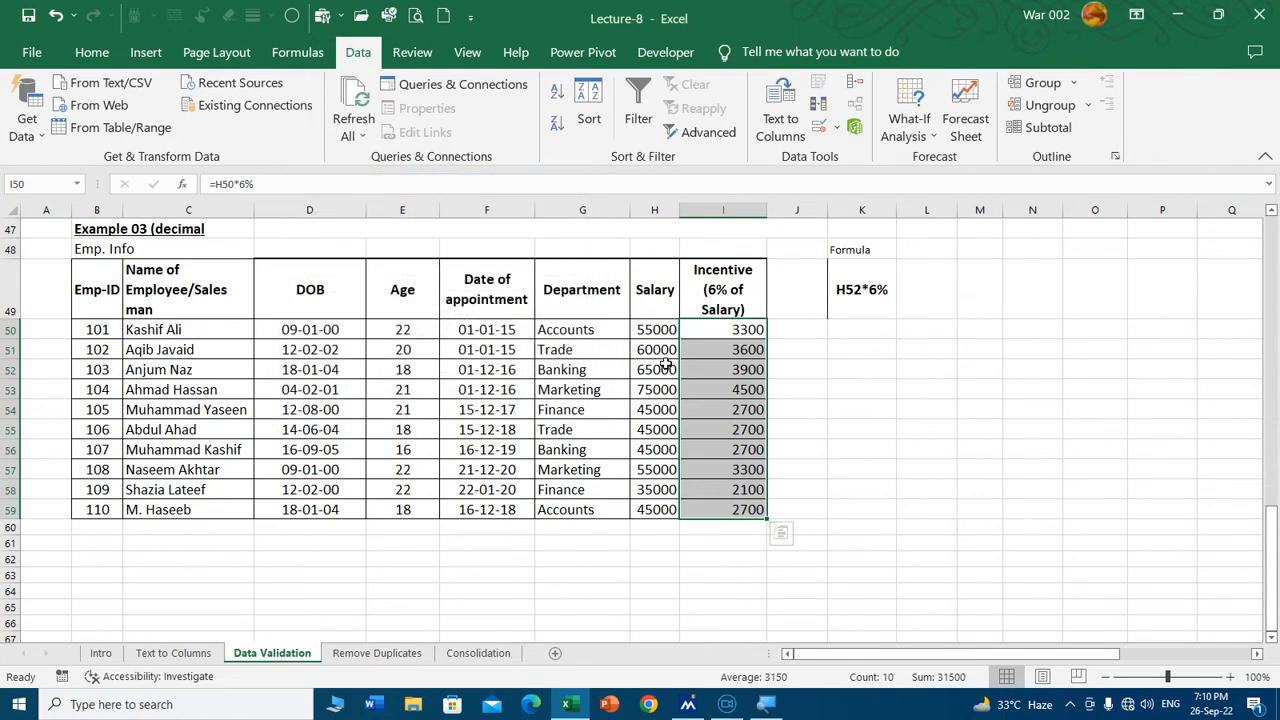
Step: Test the error alert by trying to change the formula in I50 to =H50*7%, and cancel the entry
{"action": "double_click", "coordinate": [707, 329]}
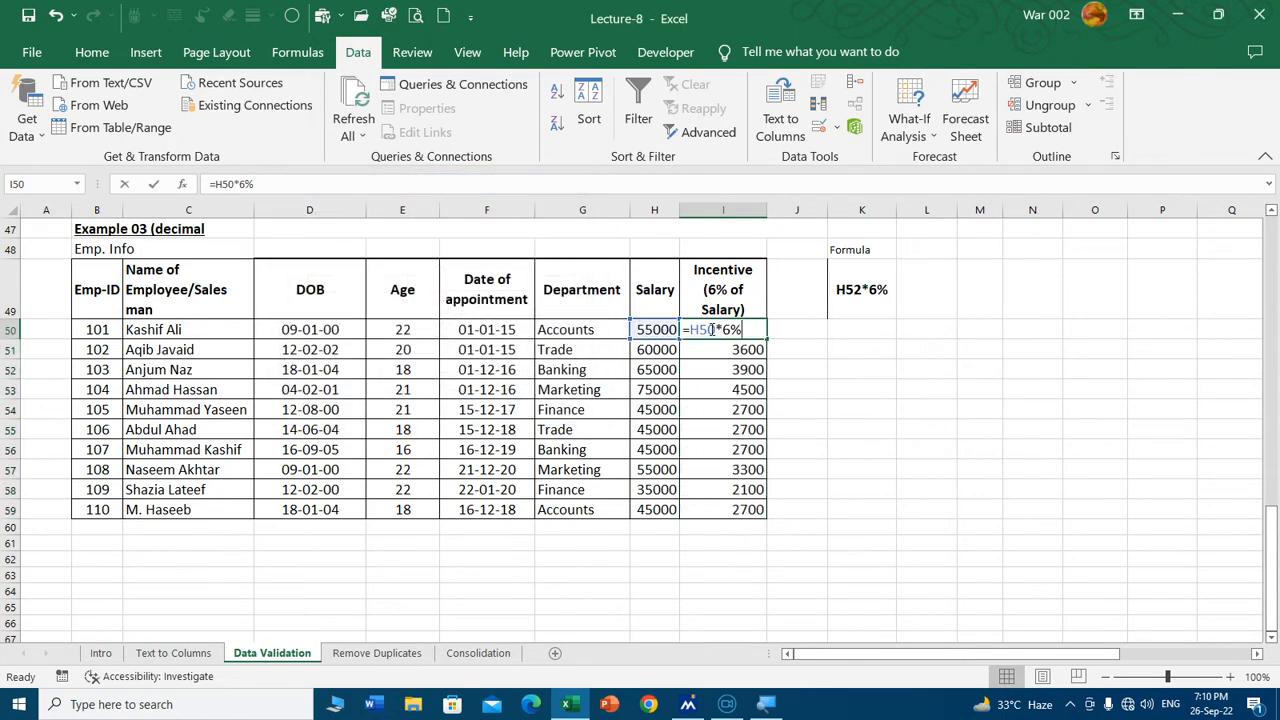
{"action": "left_click", "coordinate": [250, 183]}
{"action": "key", "text": "BackSpace"}
{"action": "type", "text": "7"}
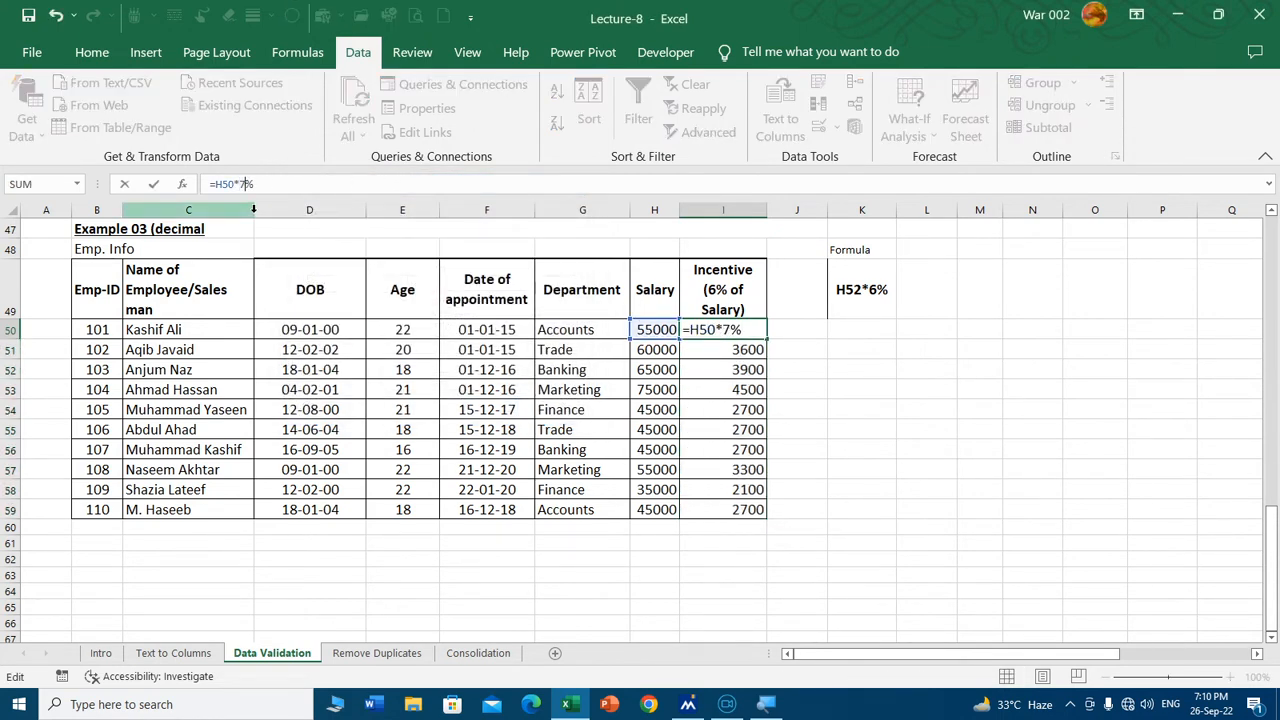
{"action": "key", "text": "Return"}
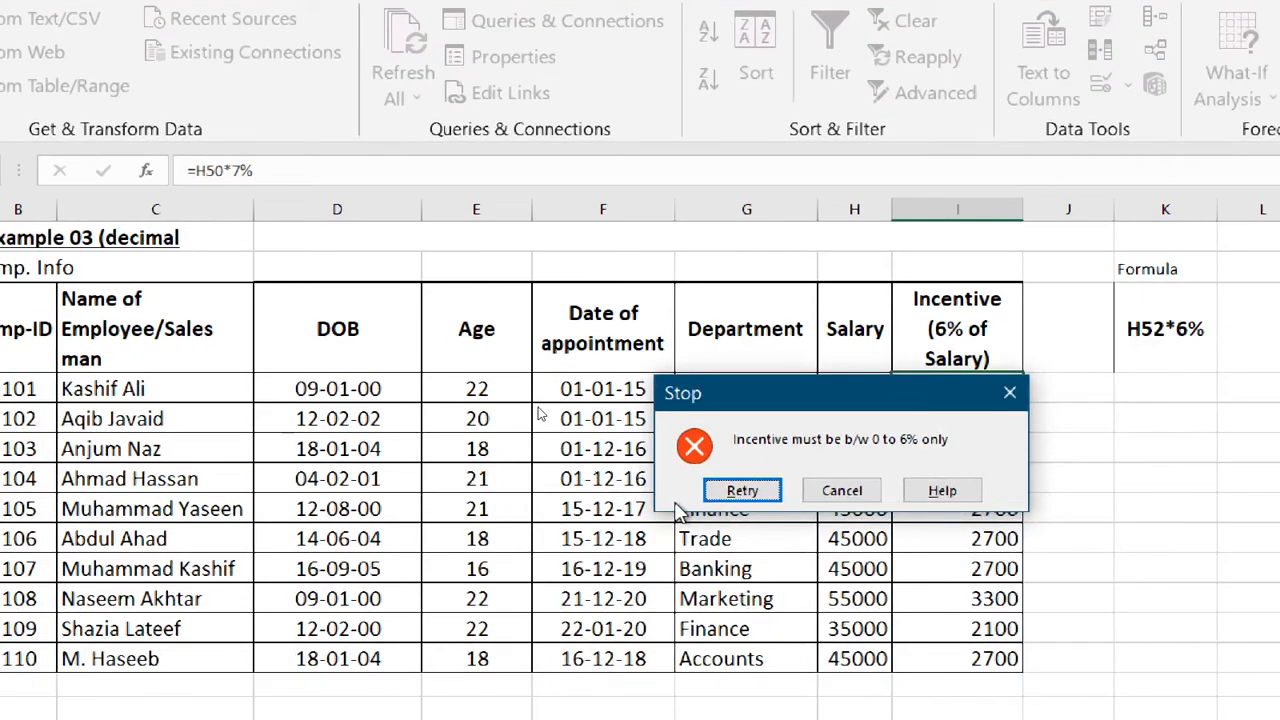
{"action": "left_click", "coordinate": [840, 492]}
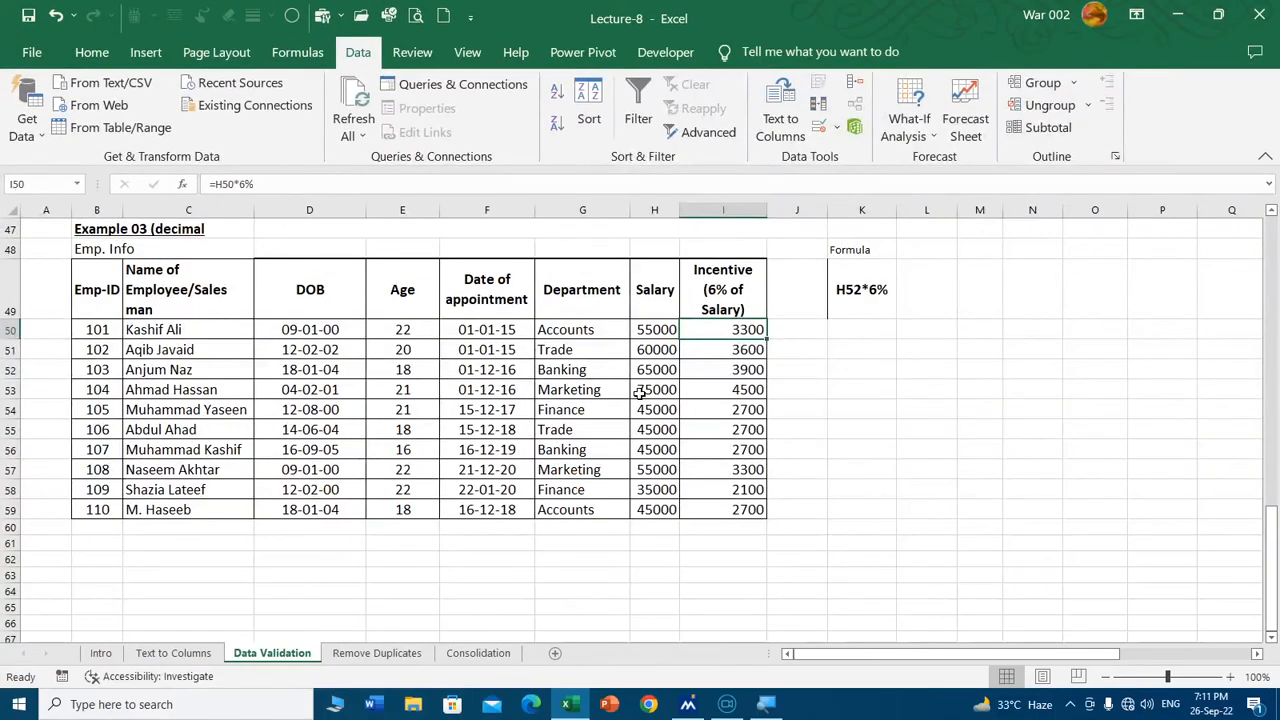
Step: Review the validation criteria of I50 and the available types of allowed values, and leave the rule as it is
{"action": "scroll", "coordinate": [595, 398], "scroll_direction": "up", "scroll_amount": 14}
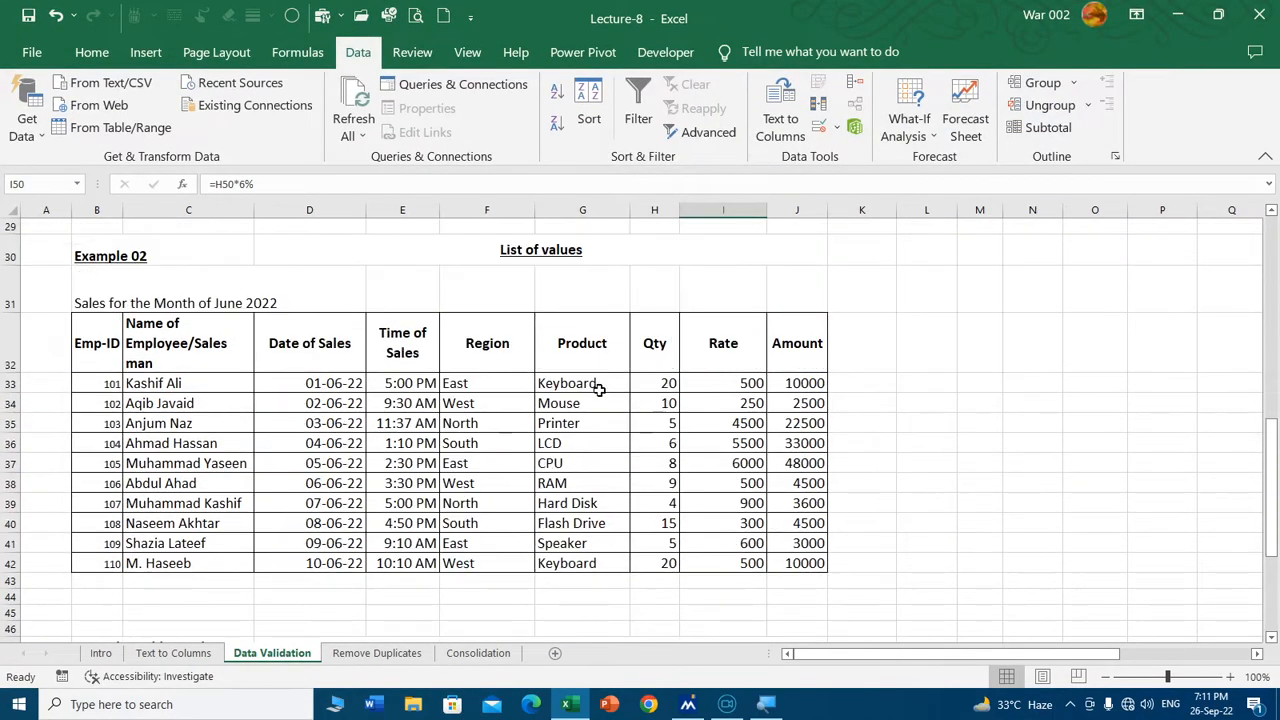
{"action": "left_click", "coordinate": [822, 127]}
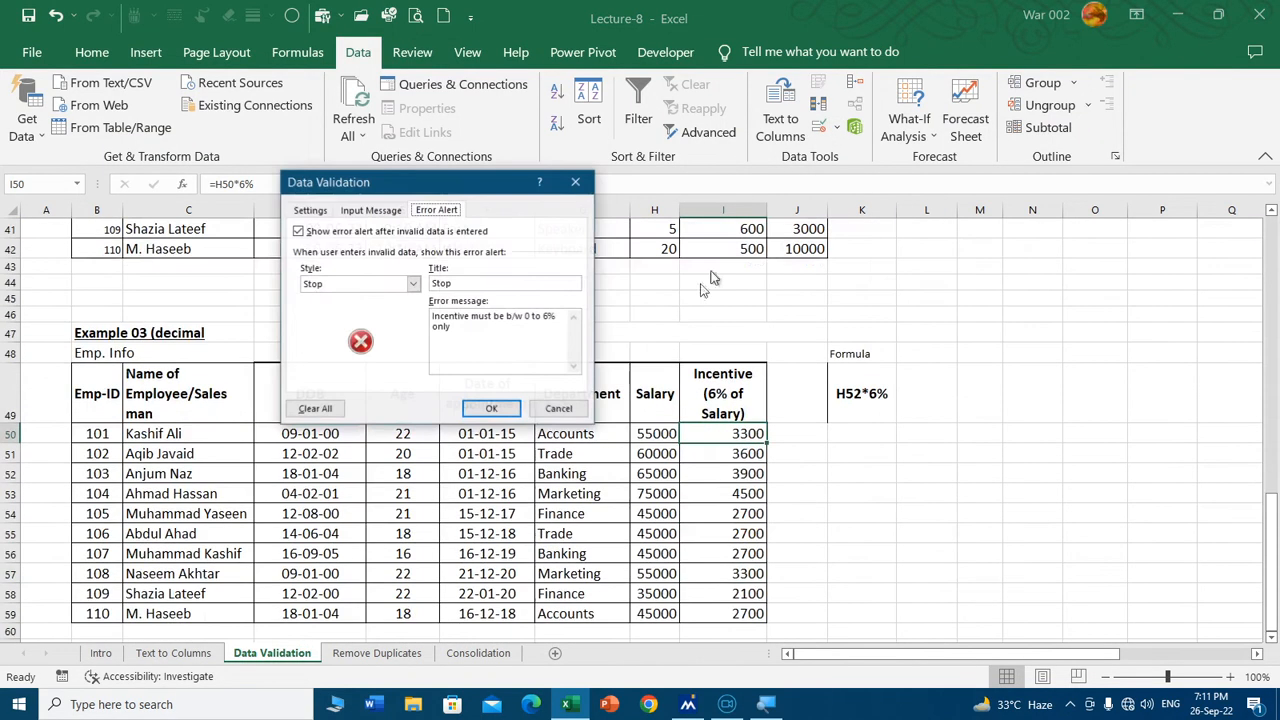
{"action": "left_click", "coordinate": [305, 209]}
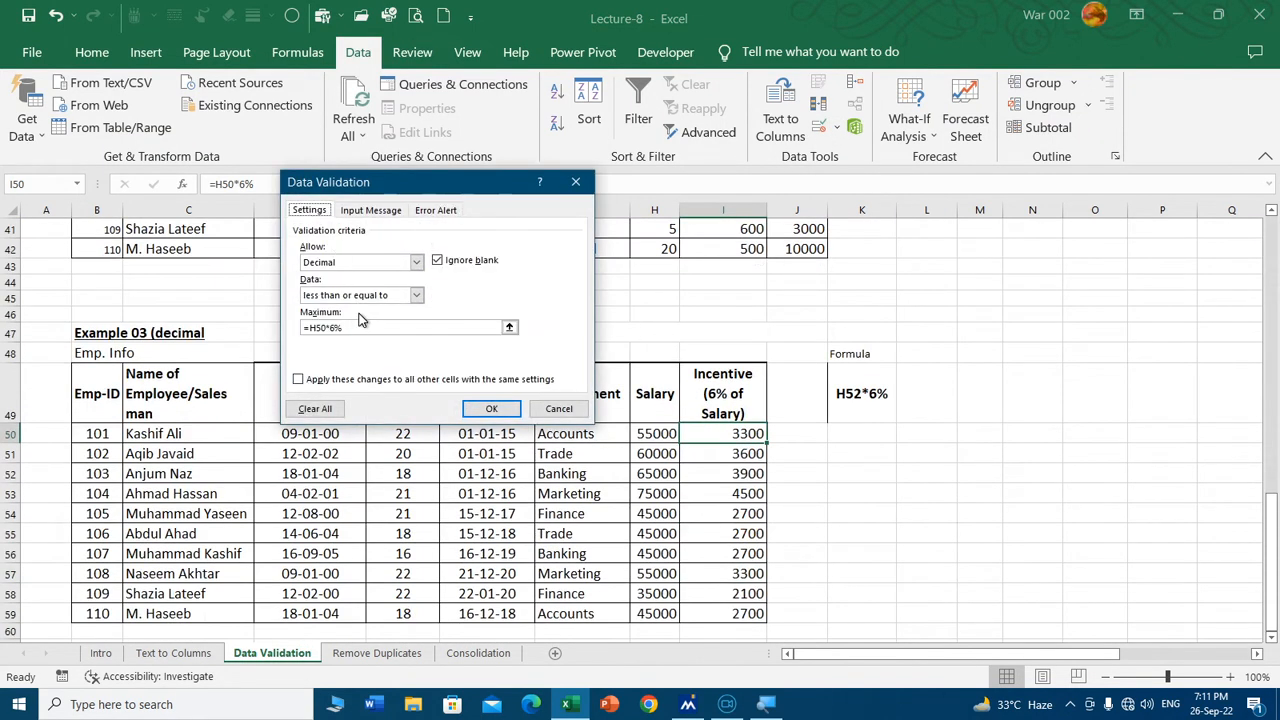
{"action": "left_click", "coordinate": [380, 263]}
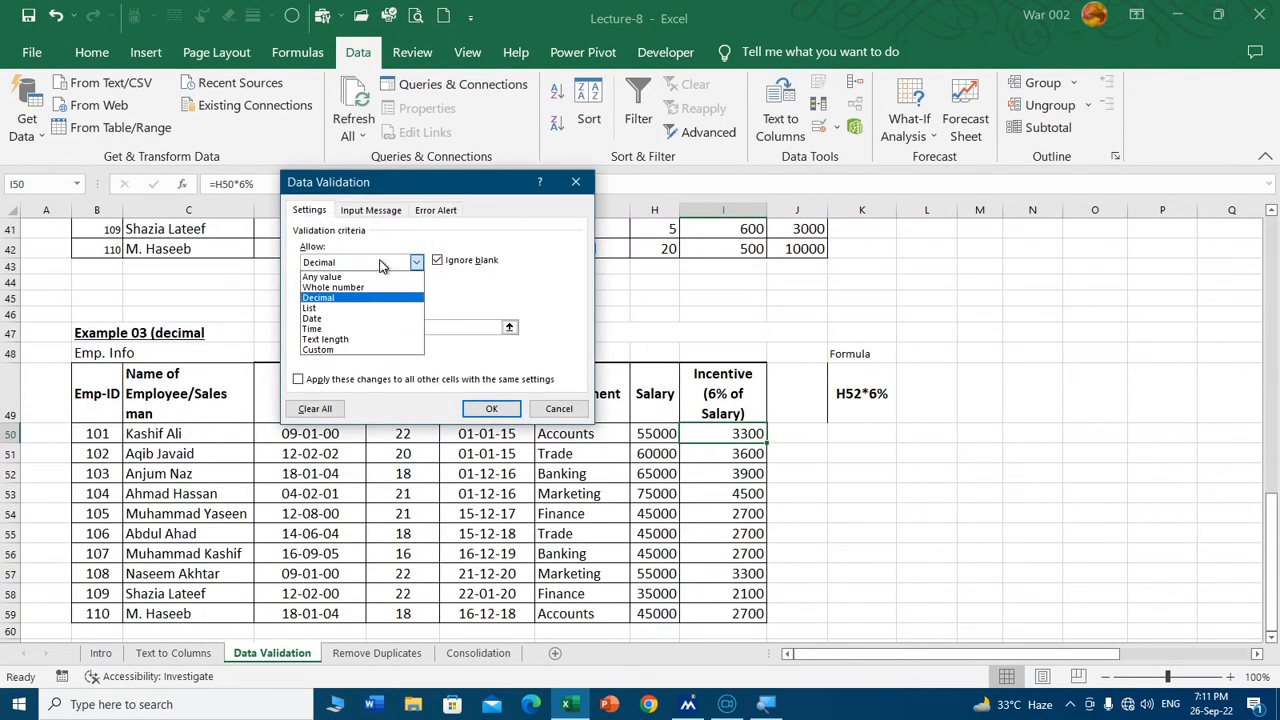
{"action": "left_click", "coordinate": [559, 407]}
Step: Change the region of the first sales row in Example 02 (F33) to West from its in-cell list
{"action": "scroll", "coordinate": [563, 399], "scroll_direction": "up", "scroll_amount": 10}
{"action": "scroll", "coordinate": [563, 399], "scroll_direction": "up", "scroll_amount": 1}
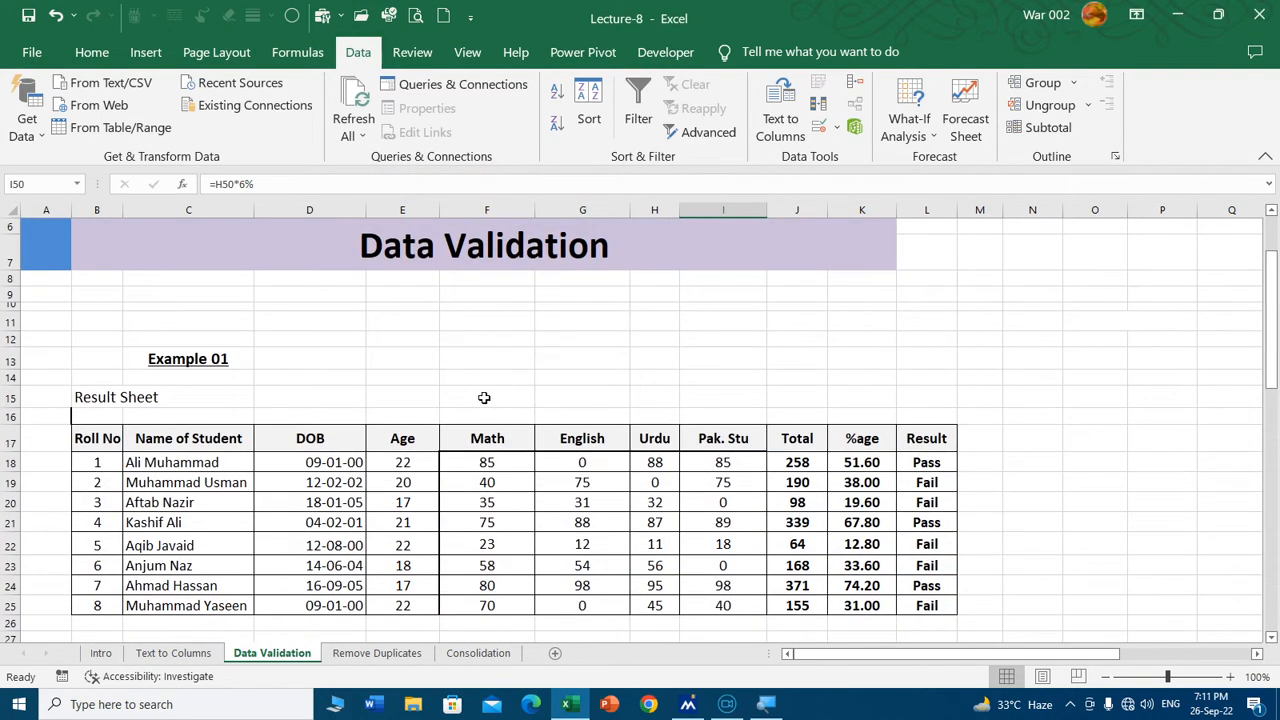
{"action": "scroll", "coordinate": [433, 308], "scroll_direction": "down", "scroll_amount": 7}
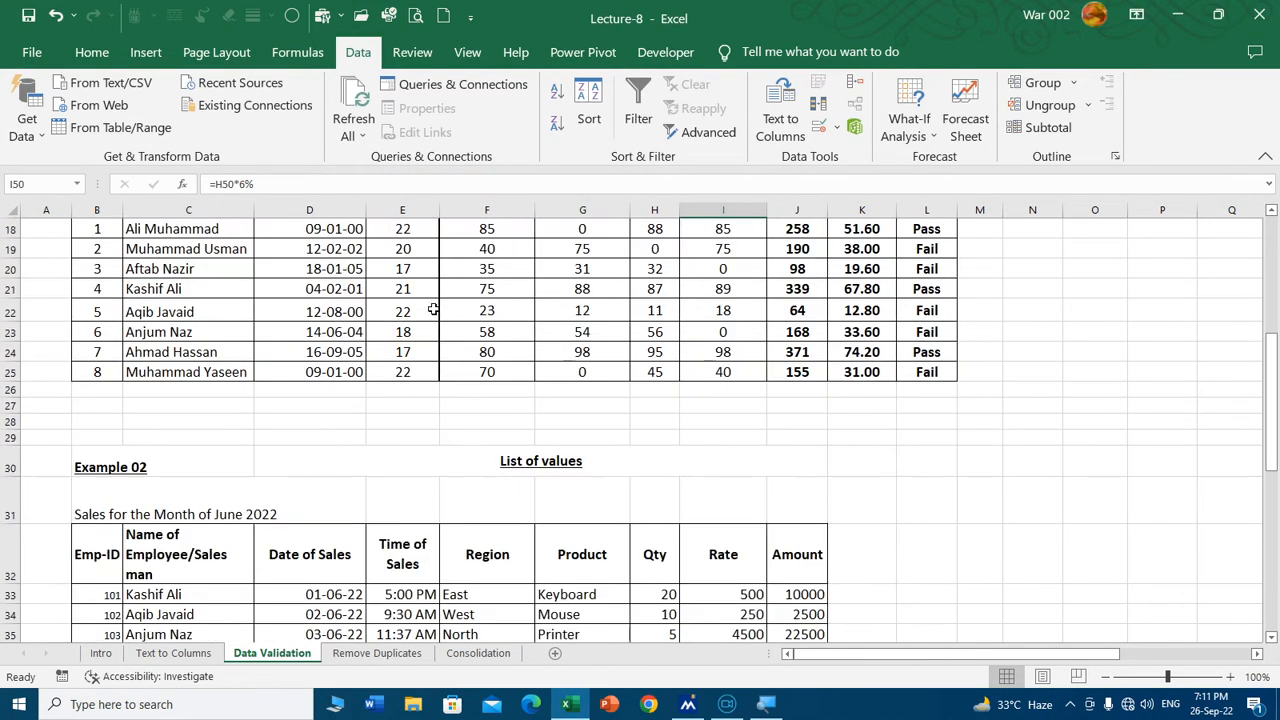
{"action": "scroll", "coordinate": [433, 308], "scroll_direction": "down", "scroll_amount": 1}
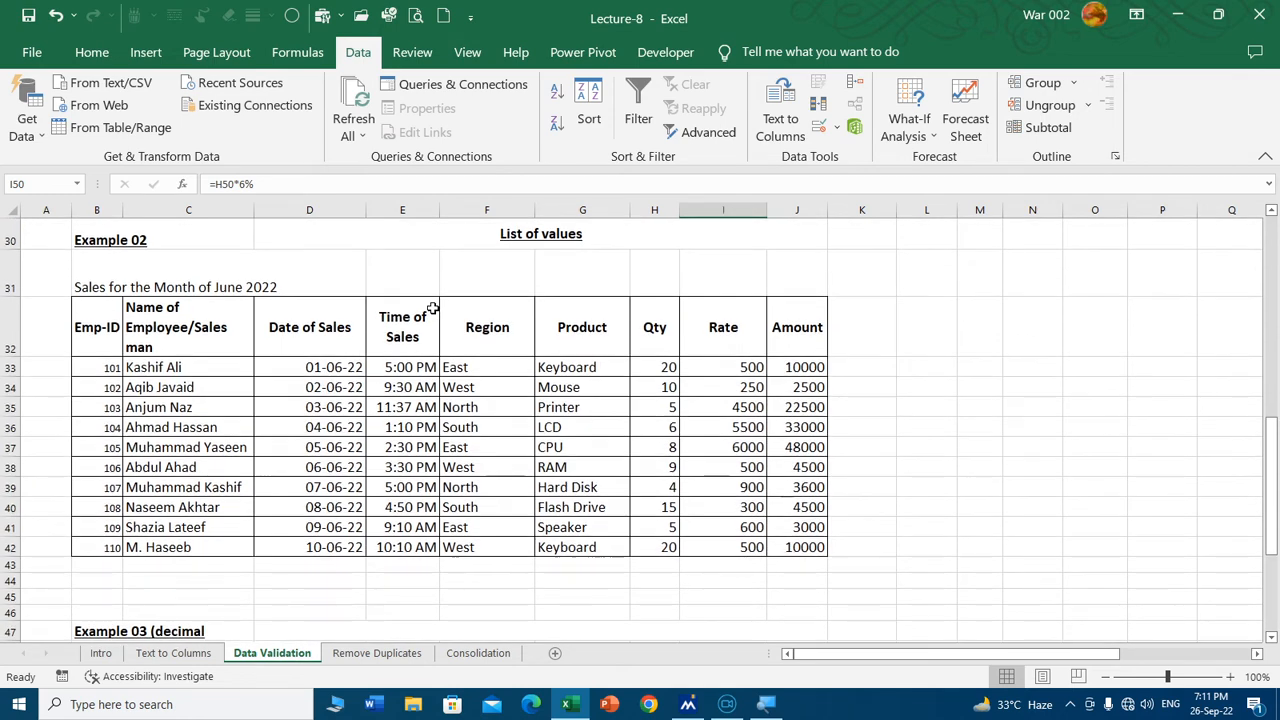
{"action": "scroll", "coordinate": [431, 309], "scroll_direction": "down", "scroll_amount": 1}
{"action": "scroll", "coordinate": [431, 309], "scroll_direction": "up", "scroll_amount": 1}
{"action": "left_click", "coordinate": [490, 366]}
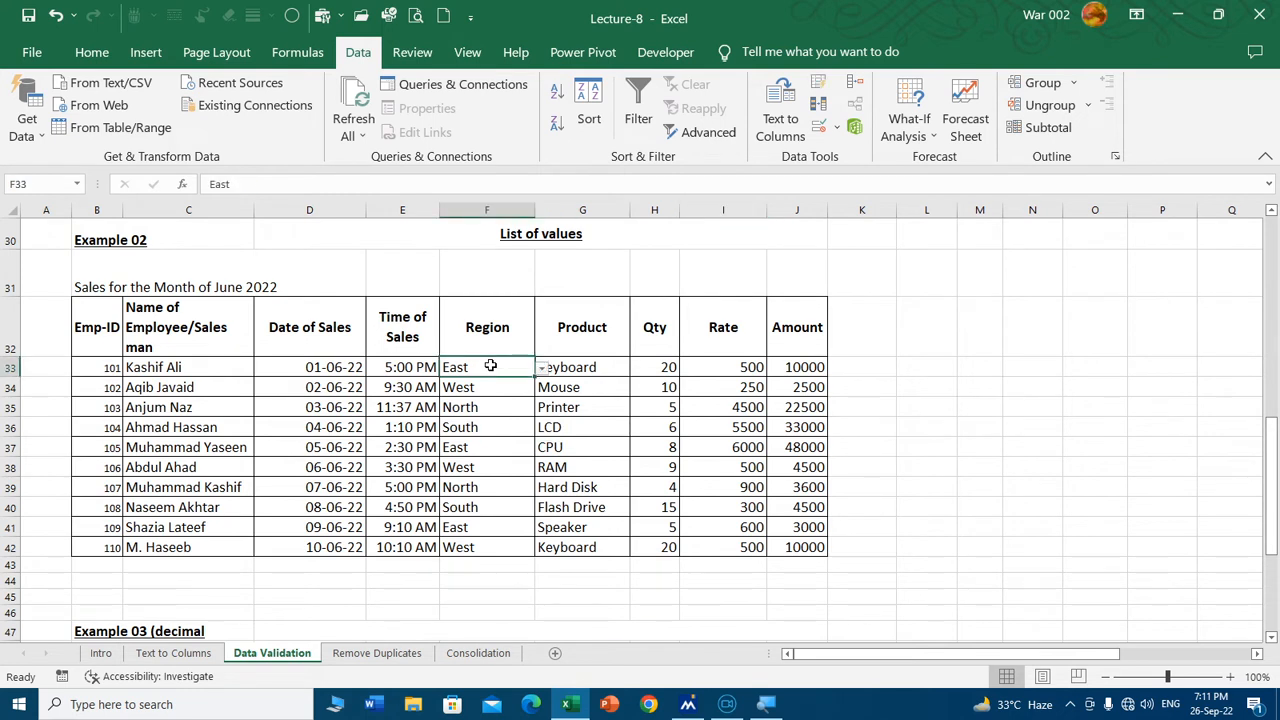
{"action": "left_click", "coordinate": [541, 369]}
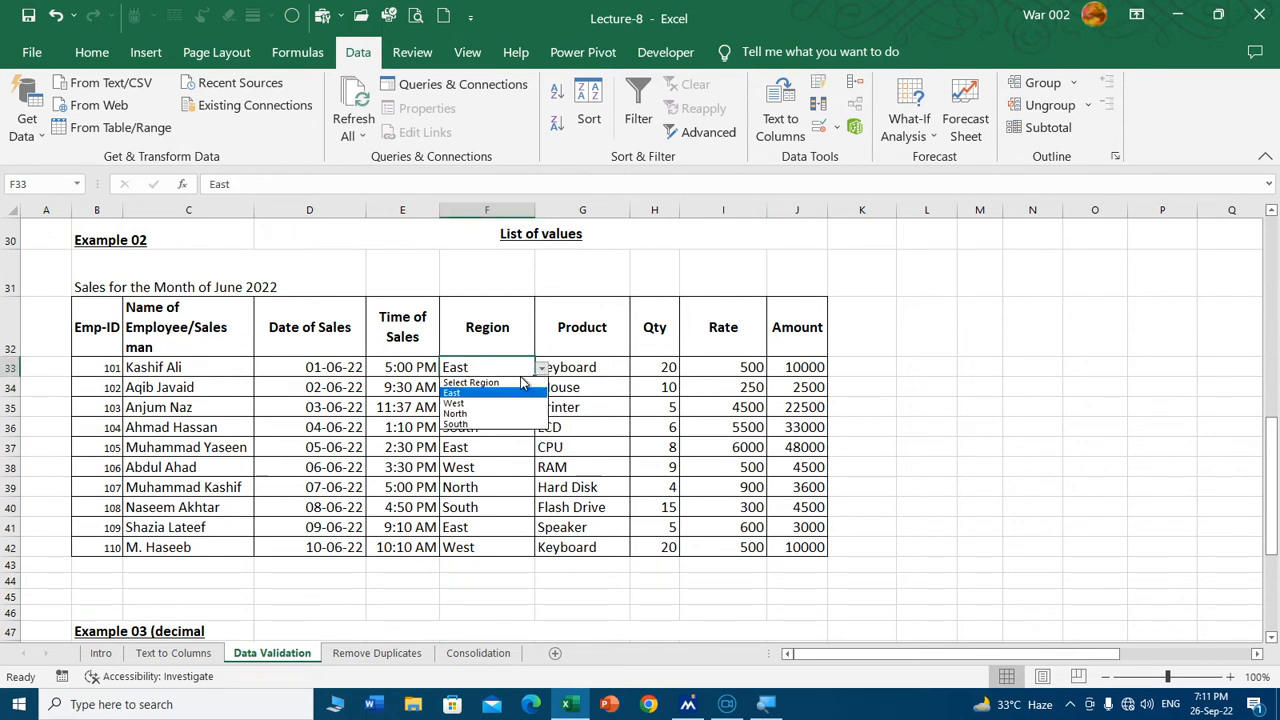
{"action": "left_click", "coordinate": [505, 403]}
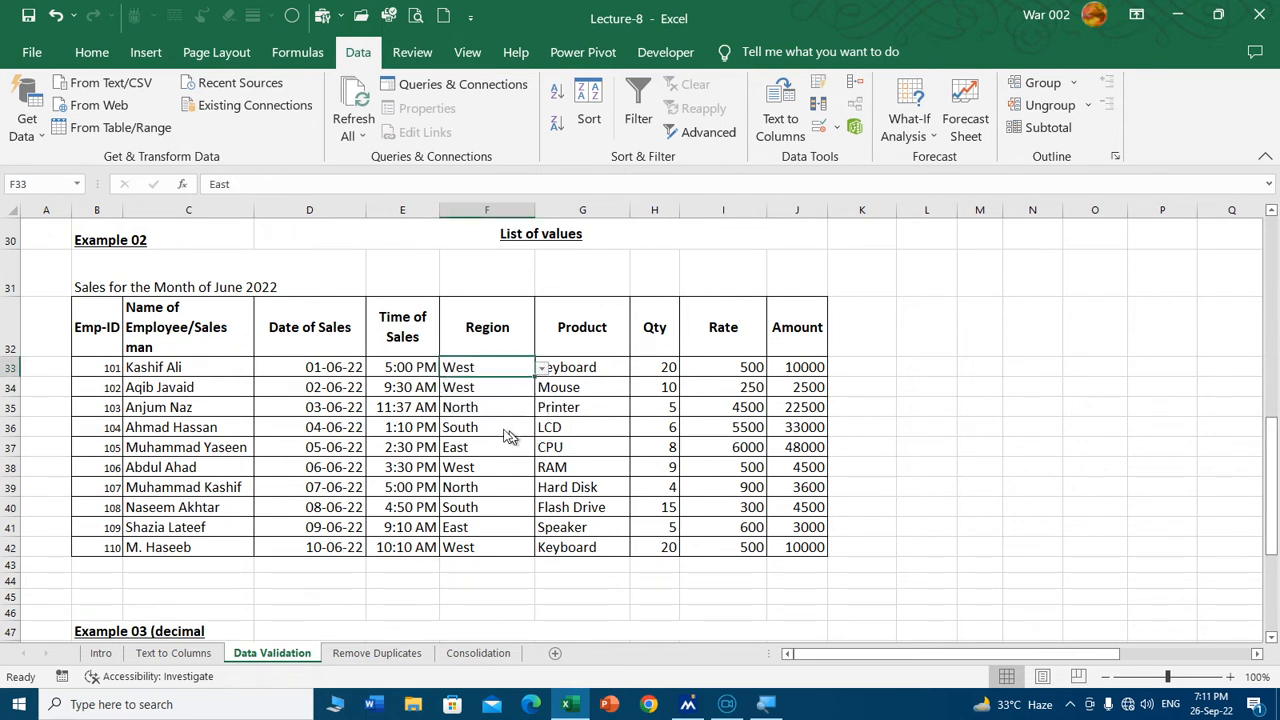
Step: Check the Region choices offered in F36 and F42, picking West for F42
{"action": "left_click", "coordinate": [487, 421]}
{"action": "left_click", "coordinate": [542, 428]}
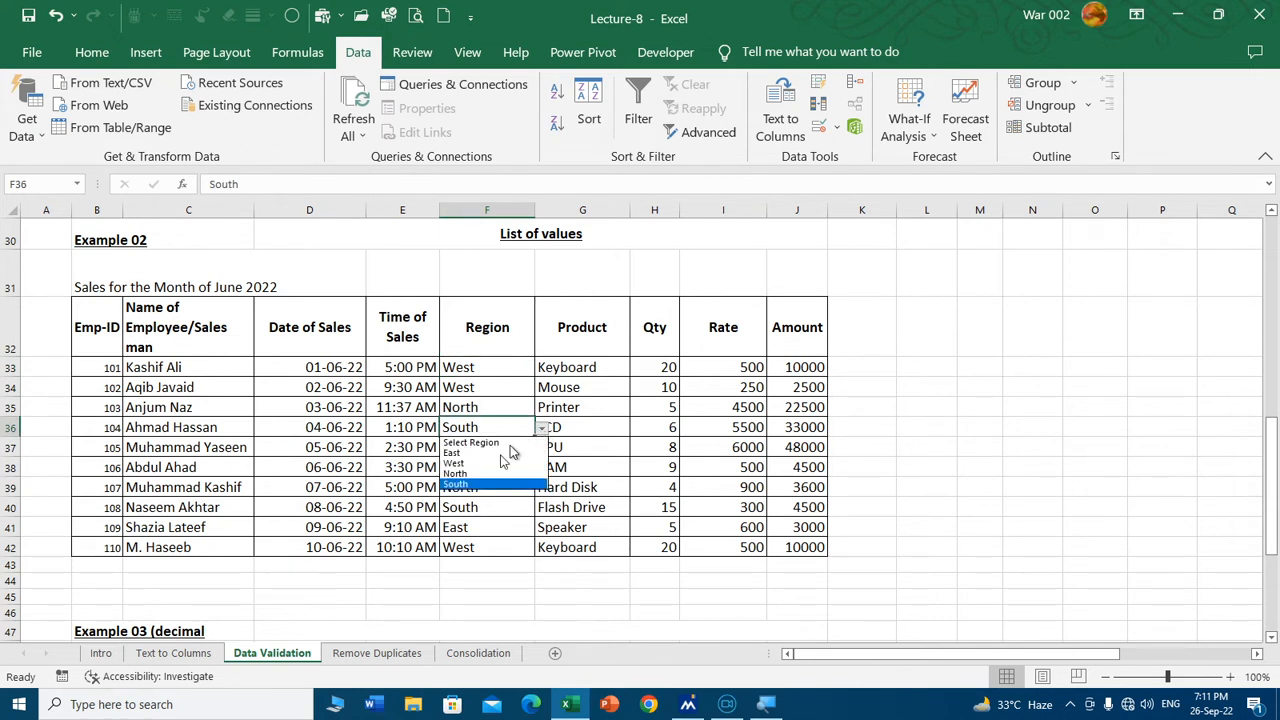
{"action": "left_click", "coordinate": [488, 546]}
{"action": "left_click", "coordinate": [517, 549]}
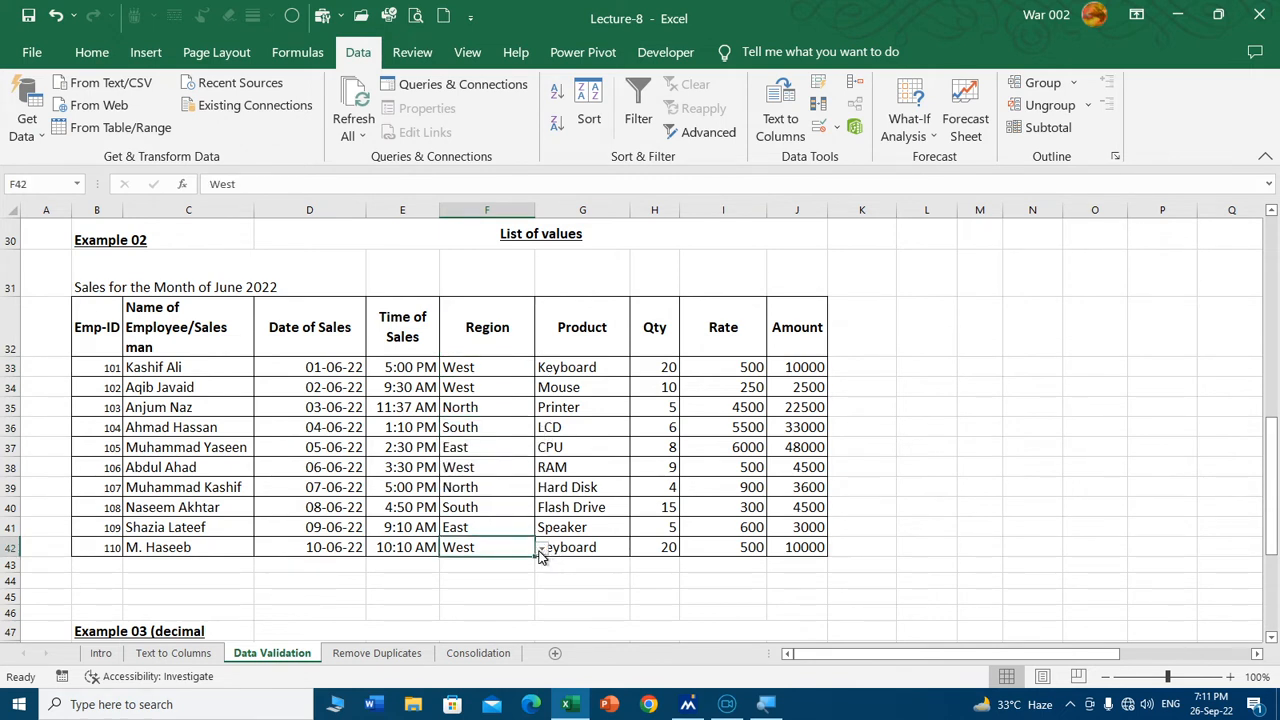
{"action": "left_click", "coordinate": [542, 556]}
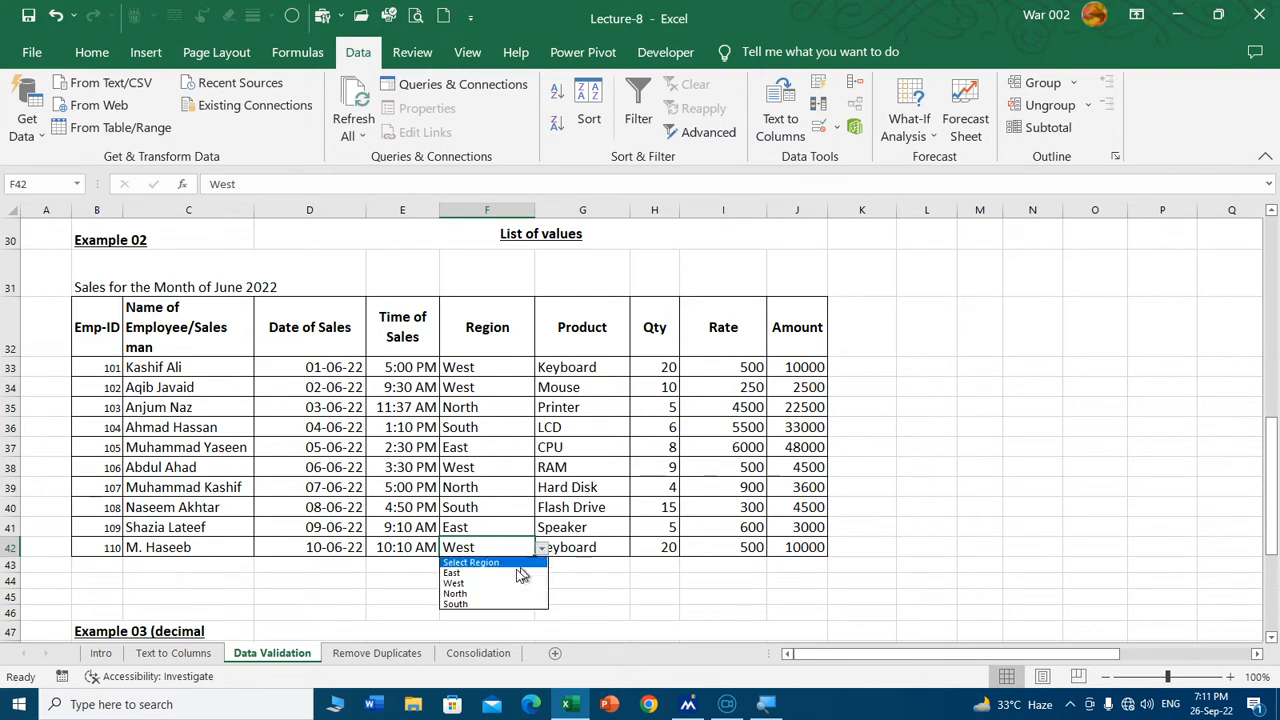
{"action": "left_click", "coordinate": [493, 578]}
Step: Clear all existing data validation from the Product cells G33:G42
{"action": "left_click", "coordinate": [595, 384]}
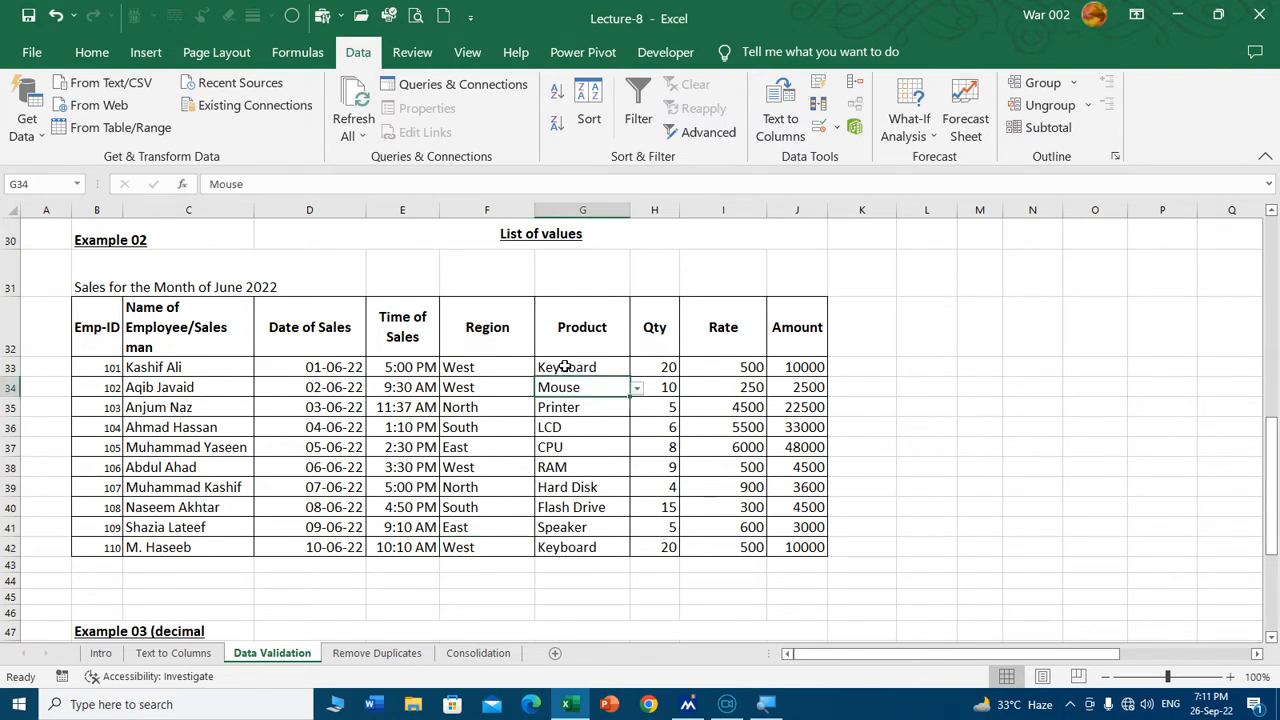
{"action": "left_click_drag", "start_coordinate": [568, 368], "coordinate": [578, 545]}
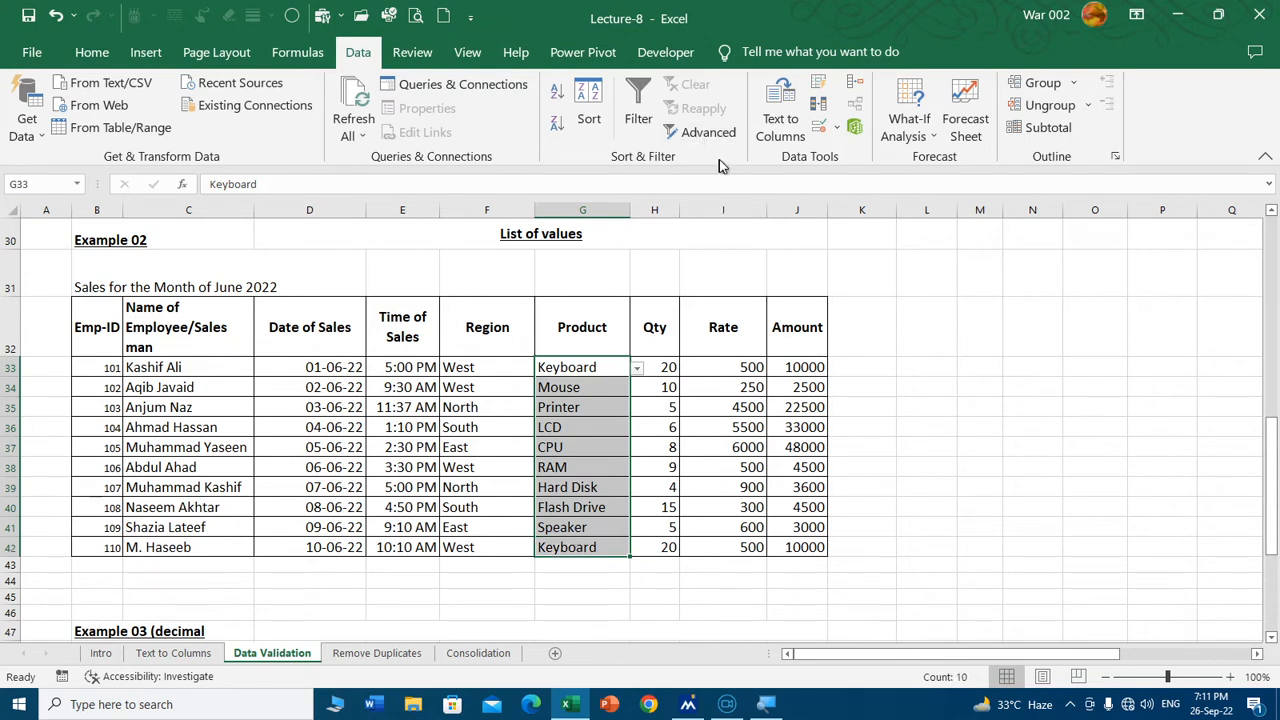
{"action": "left_click", "coordinate": [820, 127]}
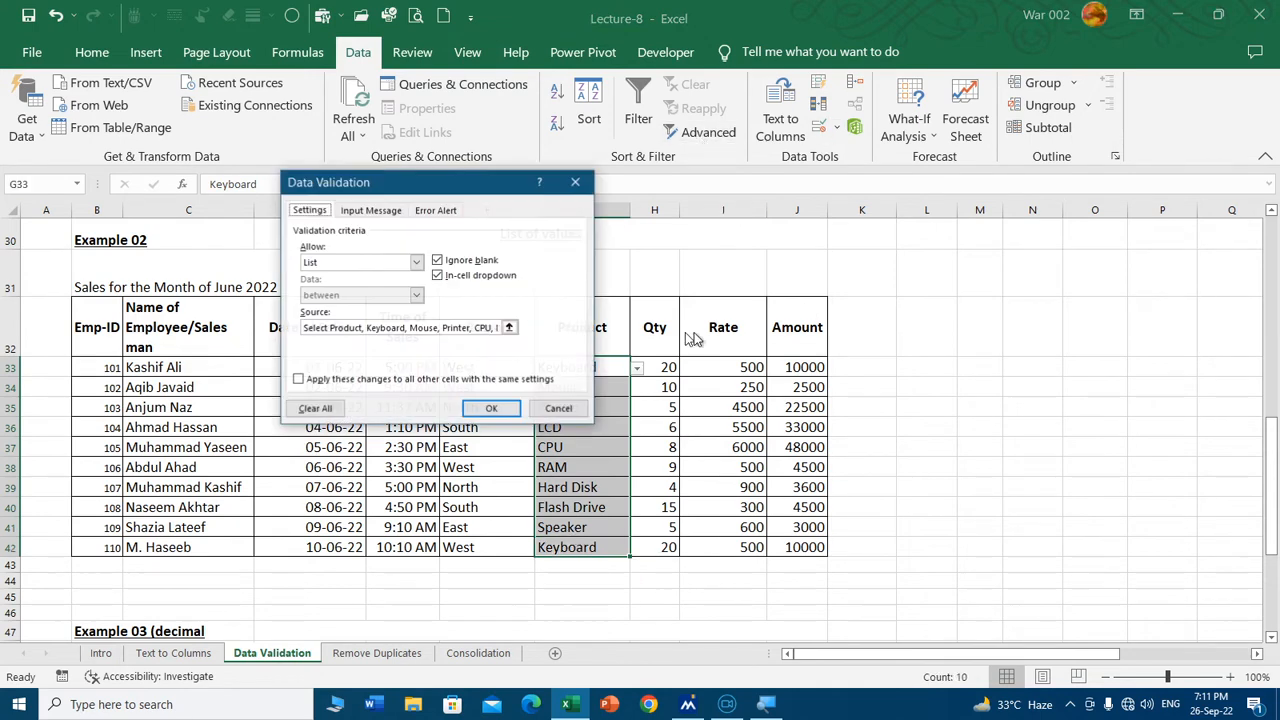
{"action": "left_click", "coordinate": [315, 408]}
{"action": "left_click", "coordinate": [471, 408]}
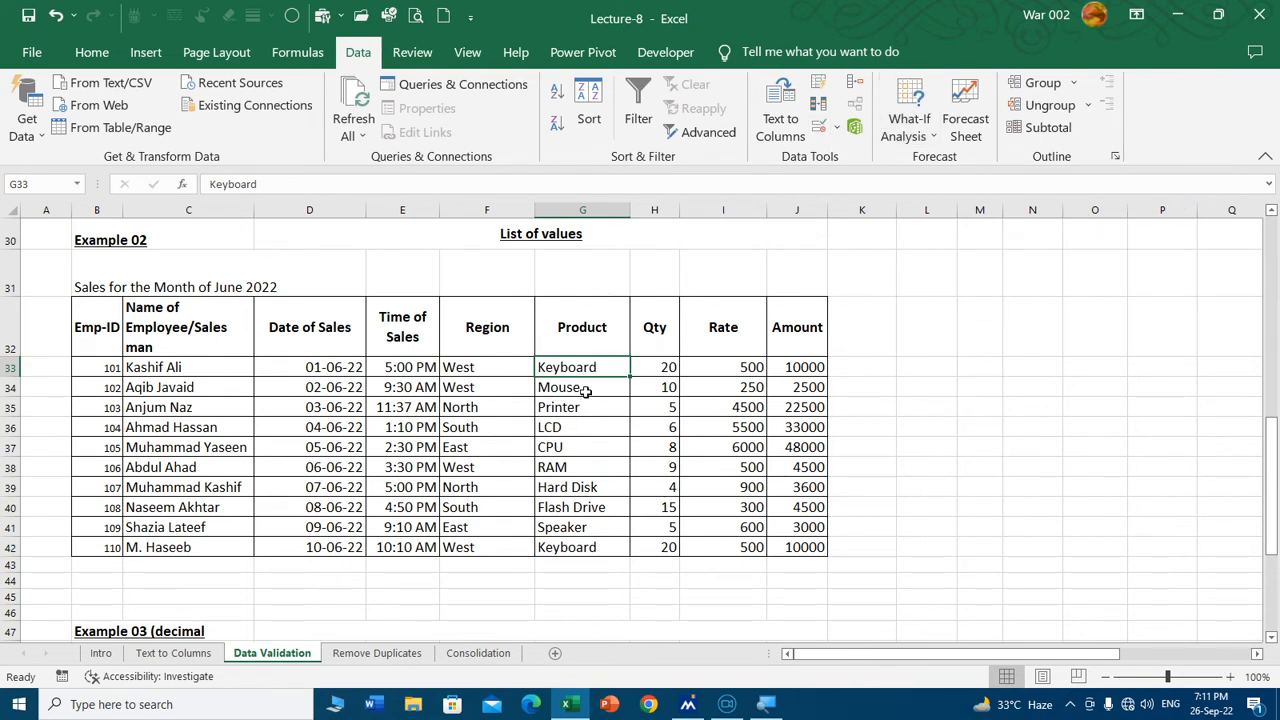
Step: Start a data validation rule for product cell G33 that allows only values from a list
{"action": "left_click", "coordinate": [820, 127]}
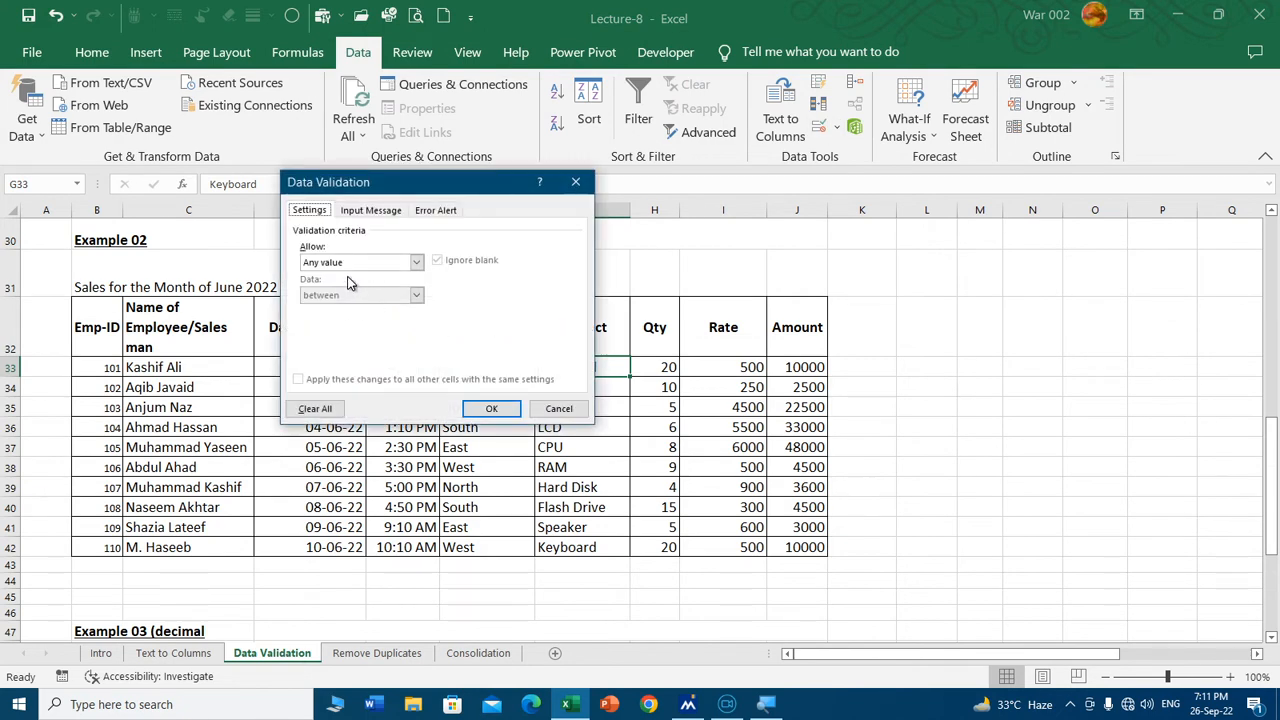
{"action": "left_click", "coordinate": [416, 262]}
{"action": "left_click", "coordinate": [333, 310]}
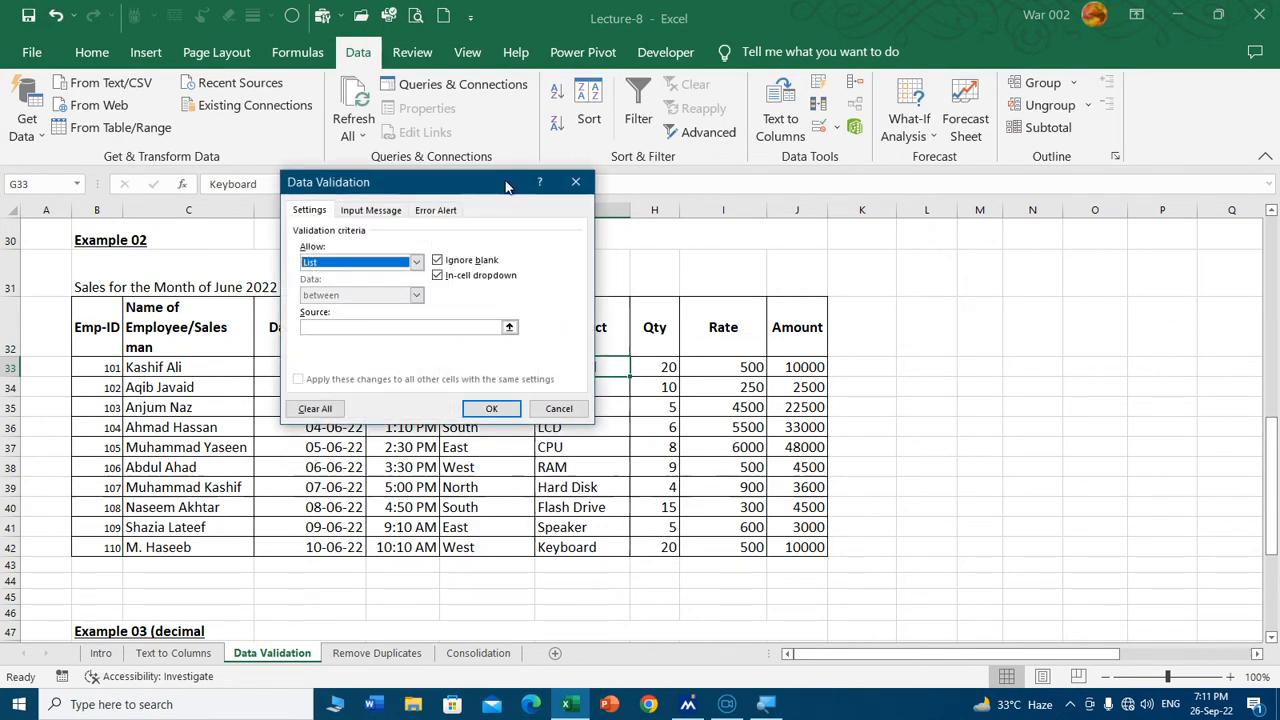
{"action": "left_click_drag", "start_coordinate": [500, 191], "coordinate": [480, 172]}
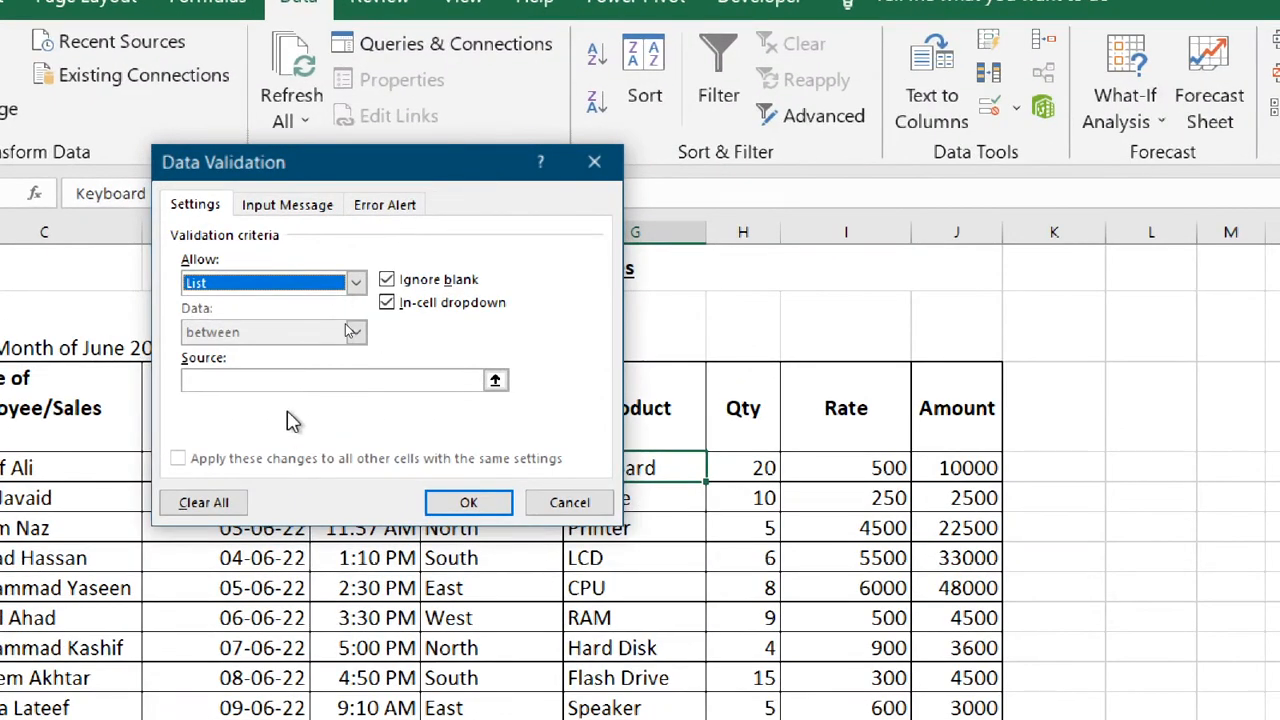
{"action": "left_click", "coordinate": [264, 379]}
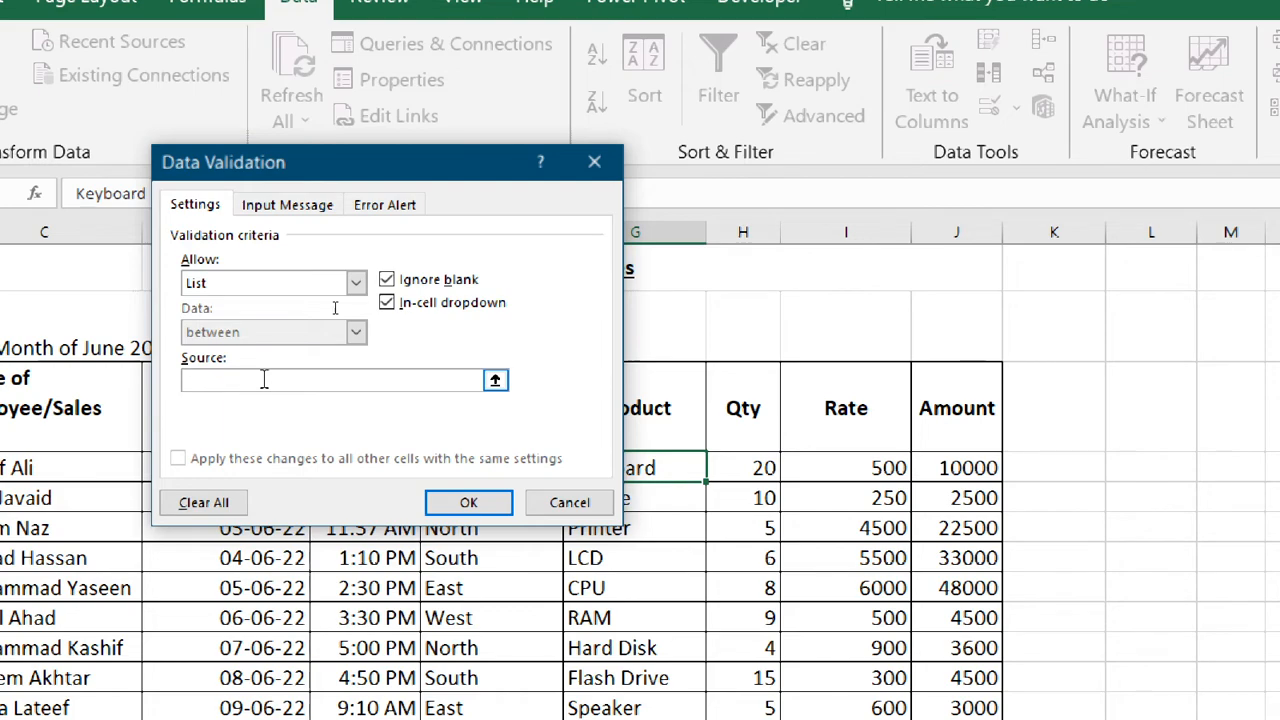
{"action": "left_click_drag", "start_coordinate": [443, 166], "coordinate": [340, 196]}
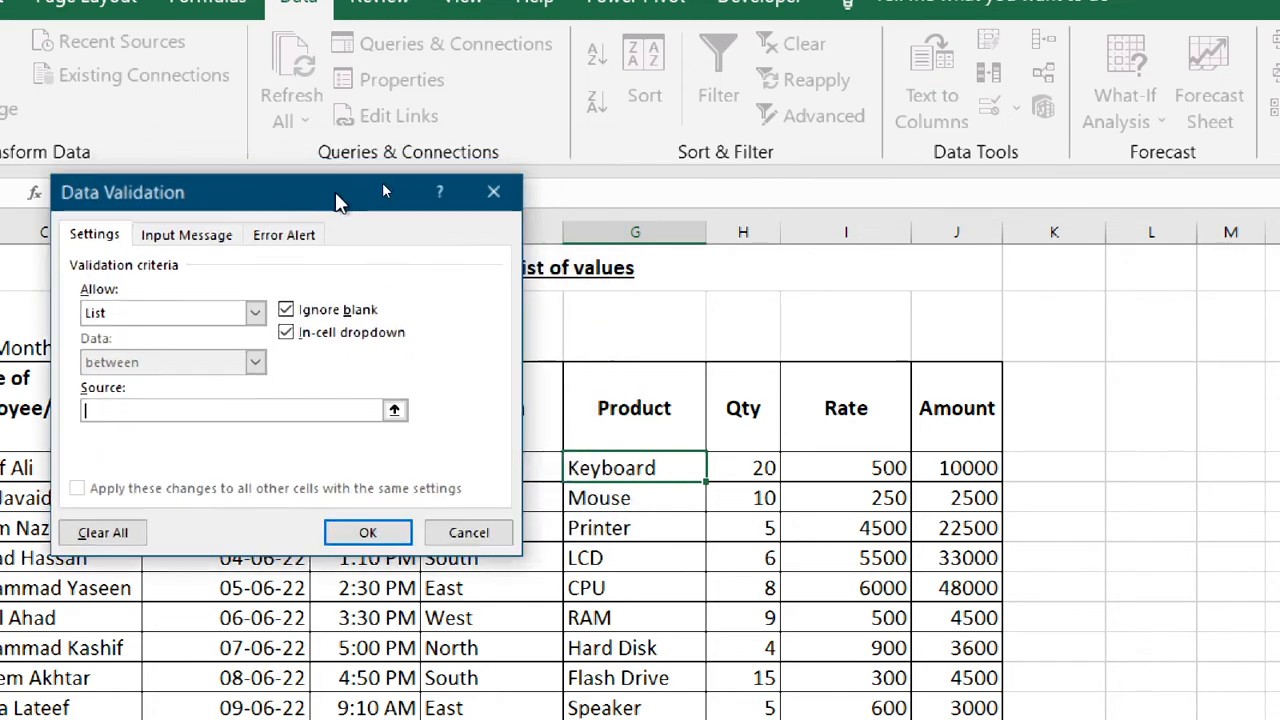
Step: Set the list source to Keyboard, Mouse, Printer, LCD, CPU, RAM, Hard Disk, Flash Drive, Speaker and apply the rule
{"action": "type", "text": "Keyboard, Mouse, Printer, LCD, C"}
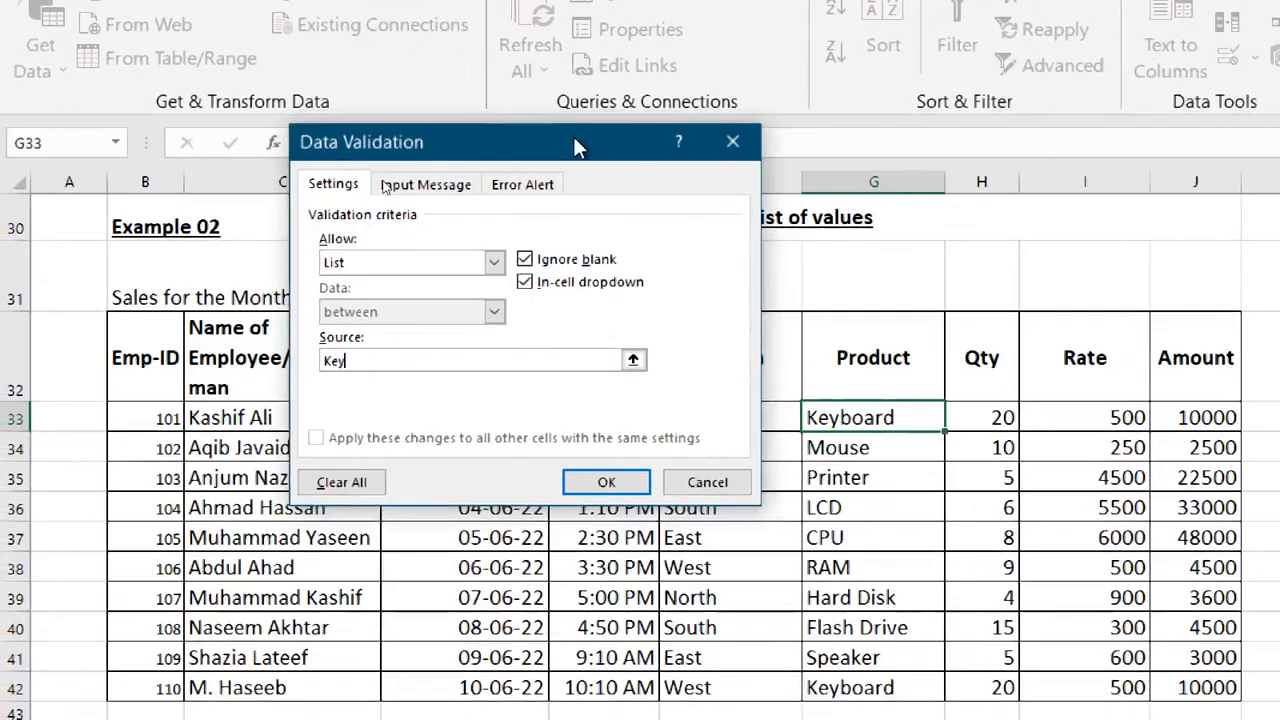
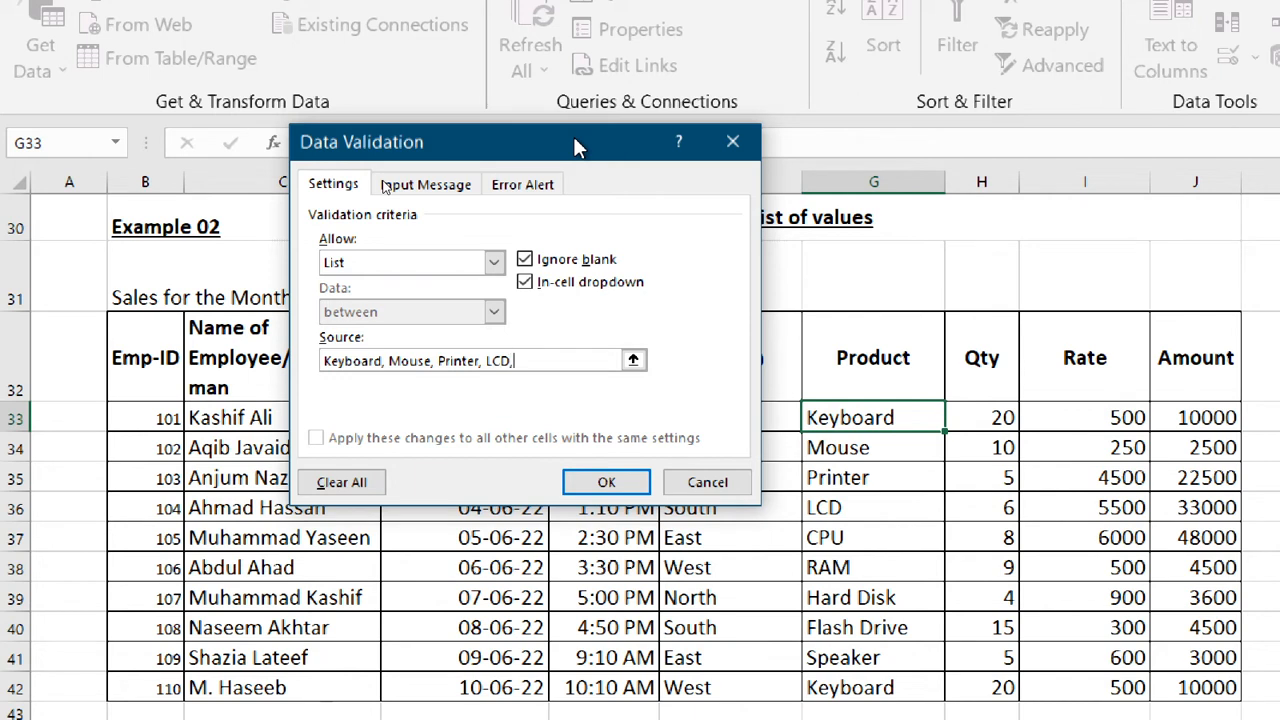
{"action": "type", "text": "PU, Ra"}
{"action": "key", "text": "BackSpace"}
{"action": "type", "text": "AM, Hard D"}
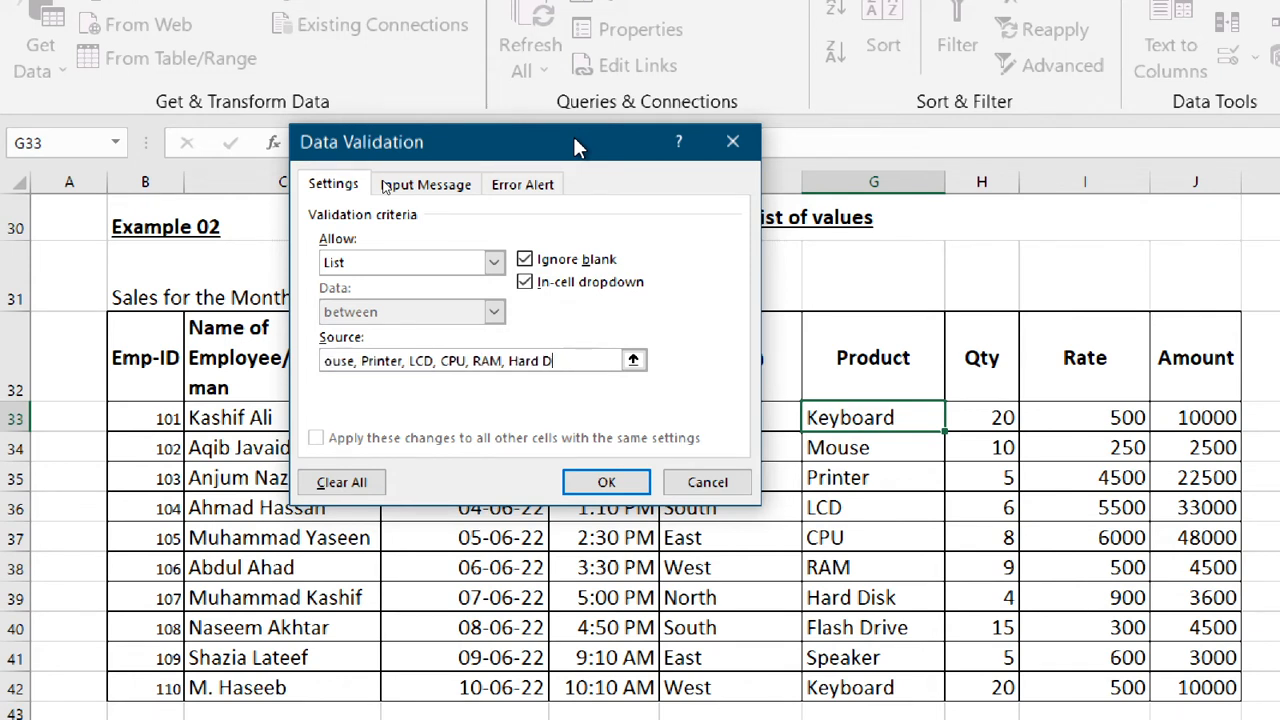
{"action": "type", "text": "isk, Flash Drive,"}
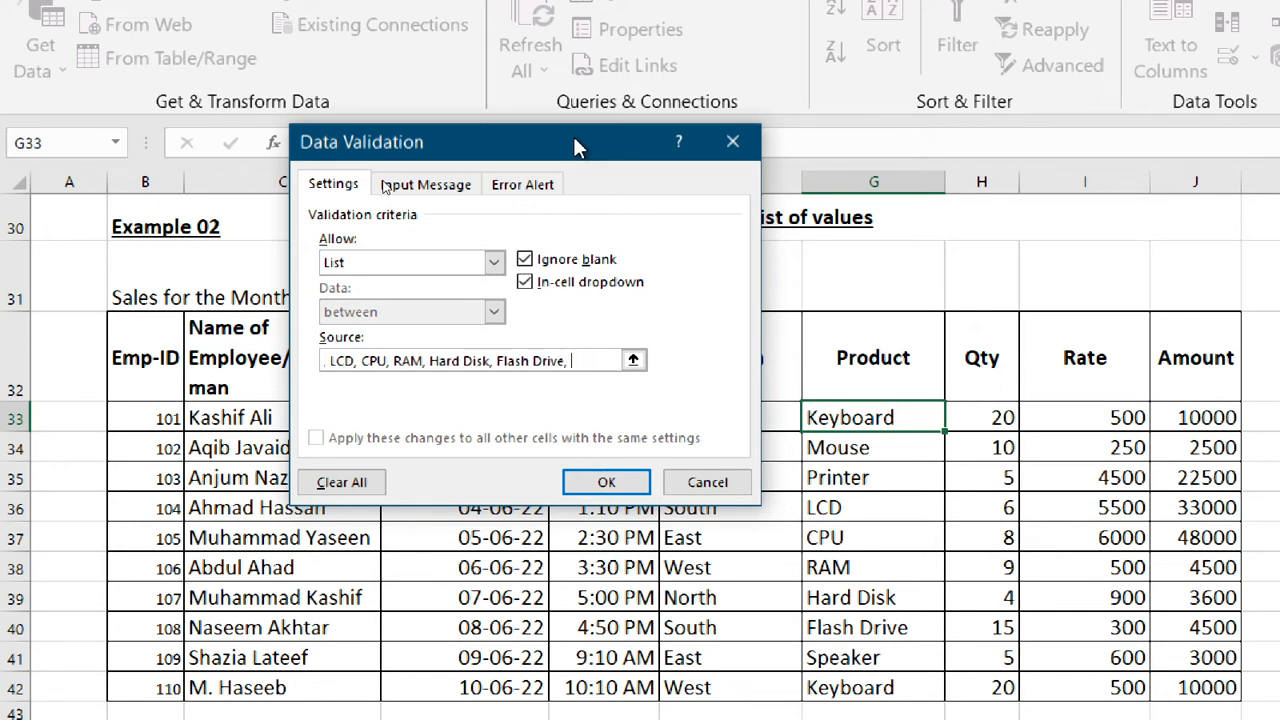
{"action": "type", "text": " Speaker"}
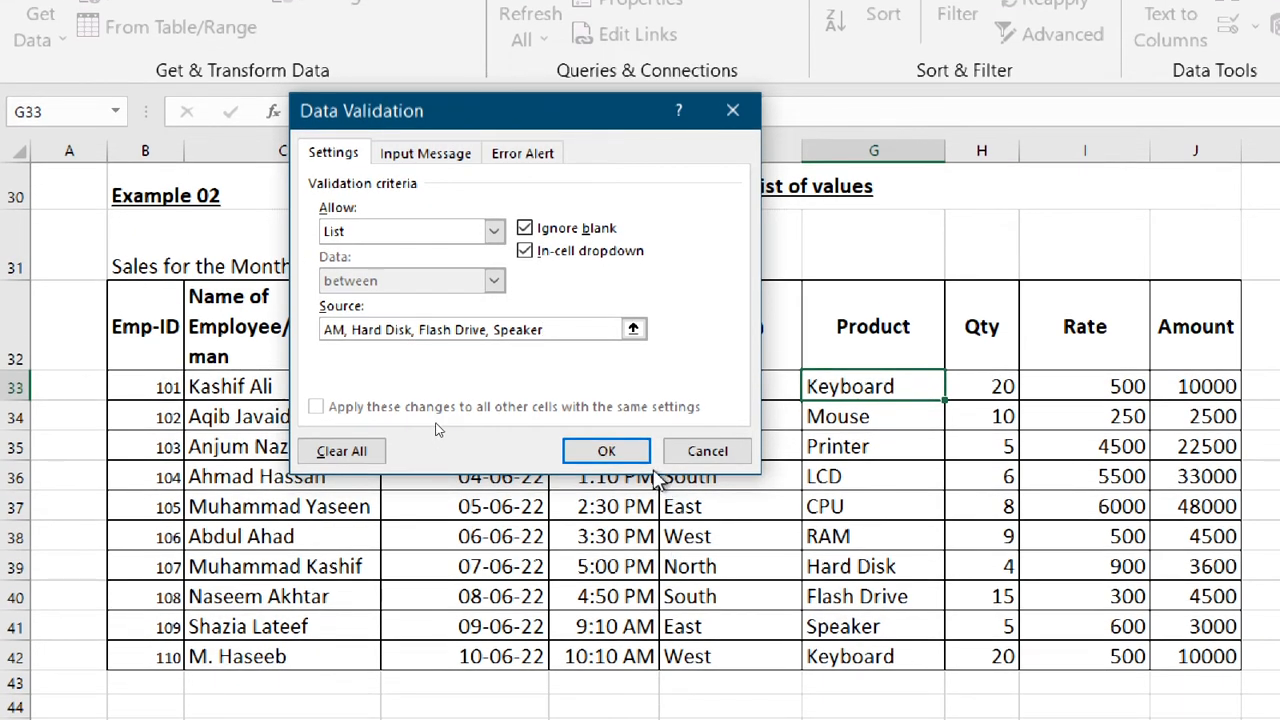
{"action": "left_click", "coordinate": [630, 452]}
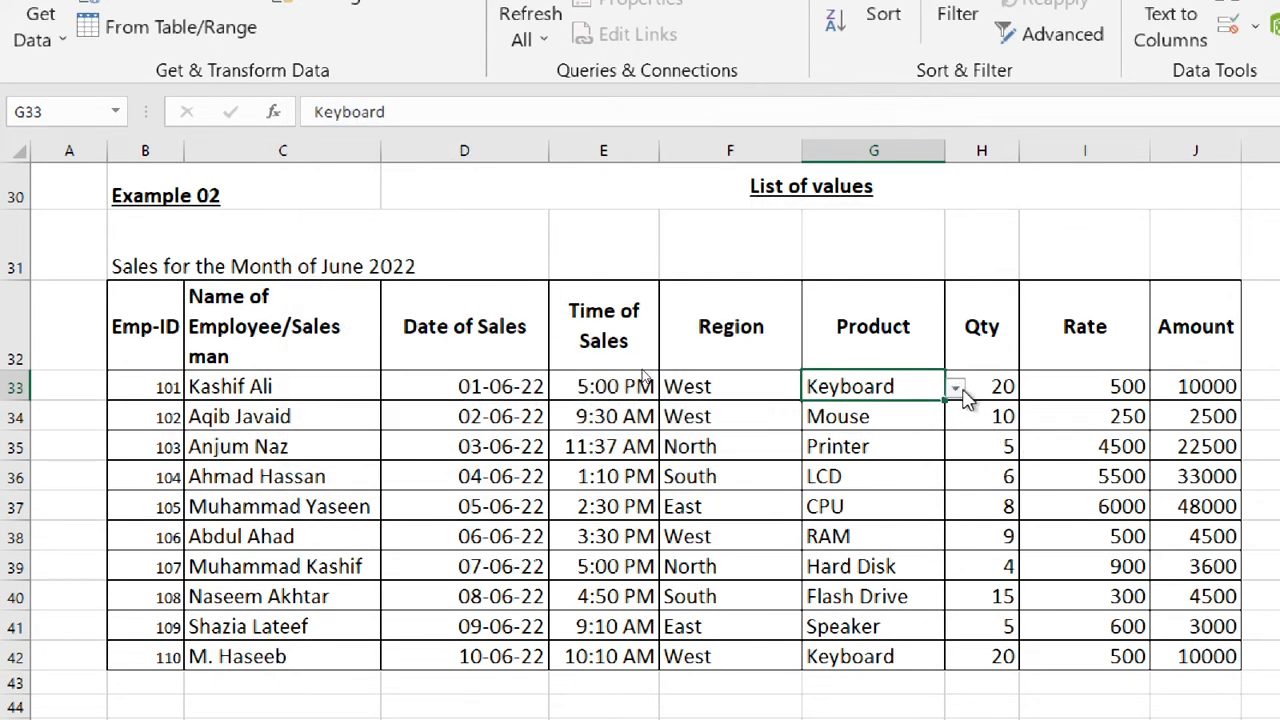
Step: Choose Hard Disk in the Product list for G33 and copy that cell with its validation to G34:G42
{"action": "left_click", "coordinate": [958, 390]}
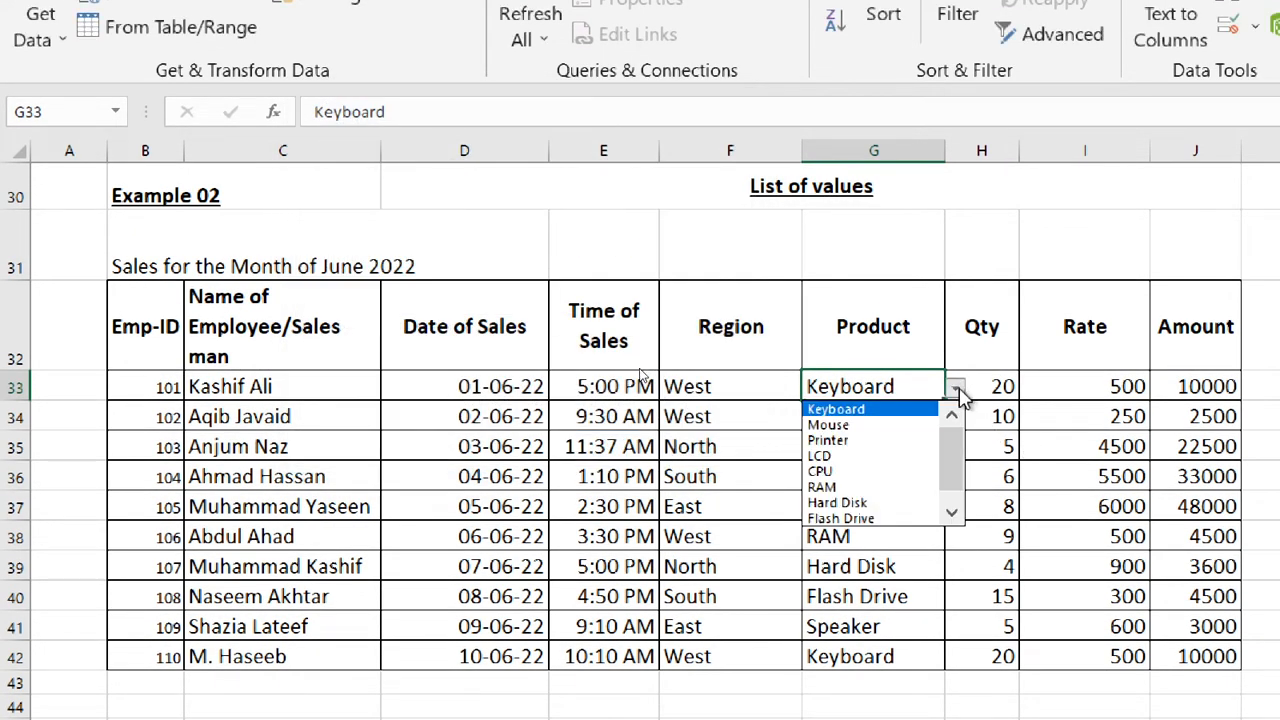
{"action": "left_click", "coordinate": [893, 503]}
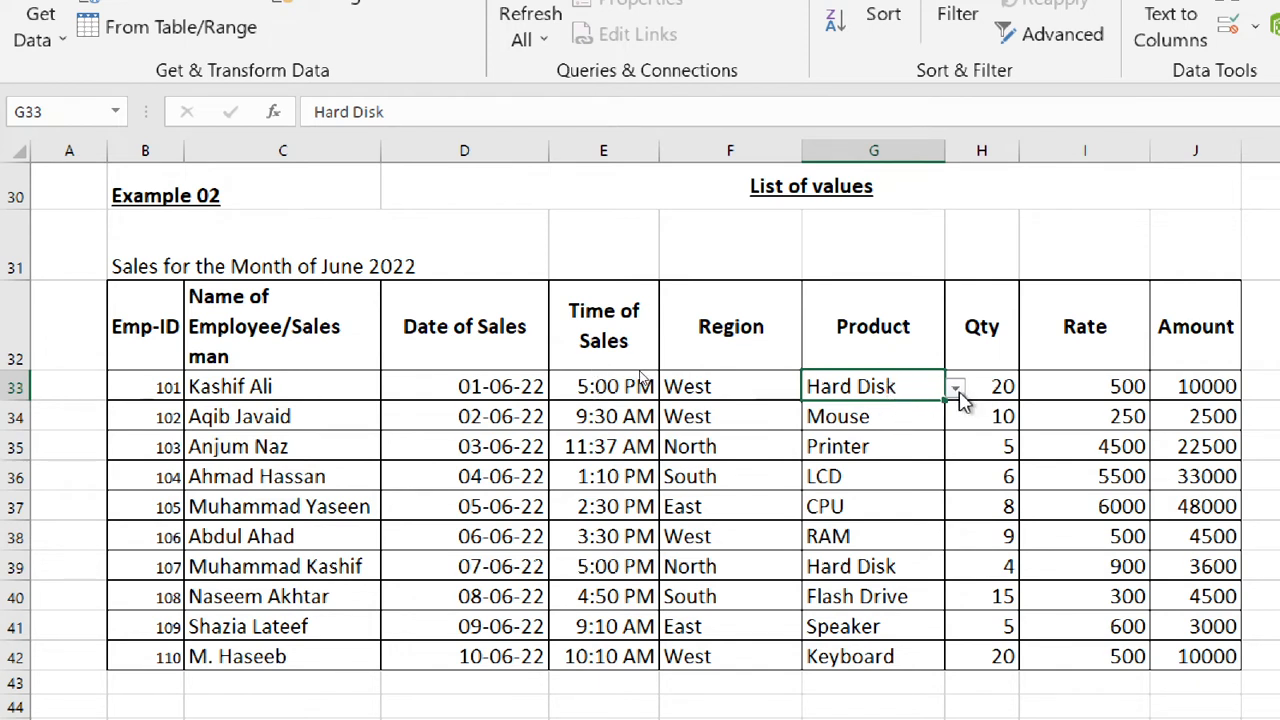
{"action": "left_click", "coordinate": [929, 416]}
{"action": "left_click", "coordinate": [912, 388]}
{"action": "key", "text": "ctrl+c"}
{"action": "left_click", "coordinate": [851, 416]}
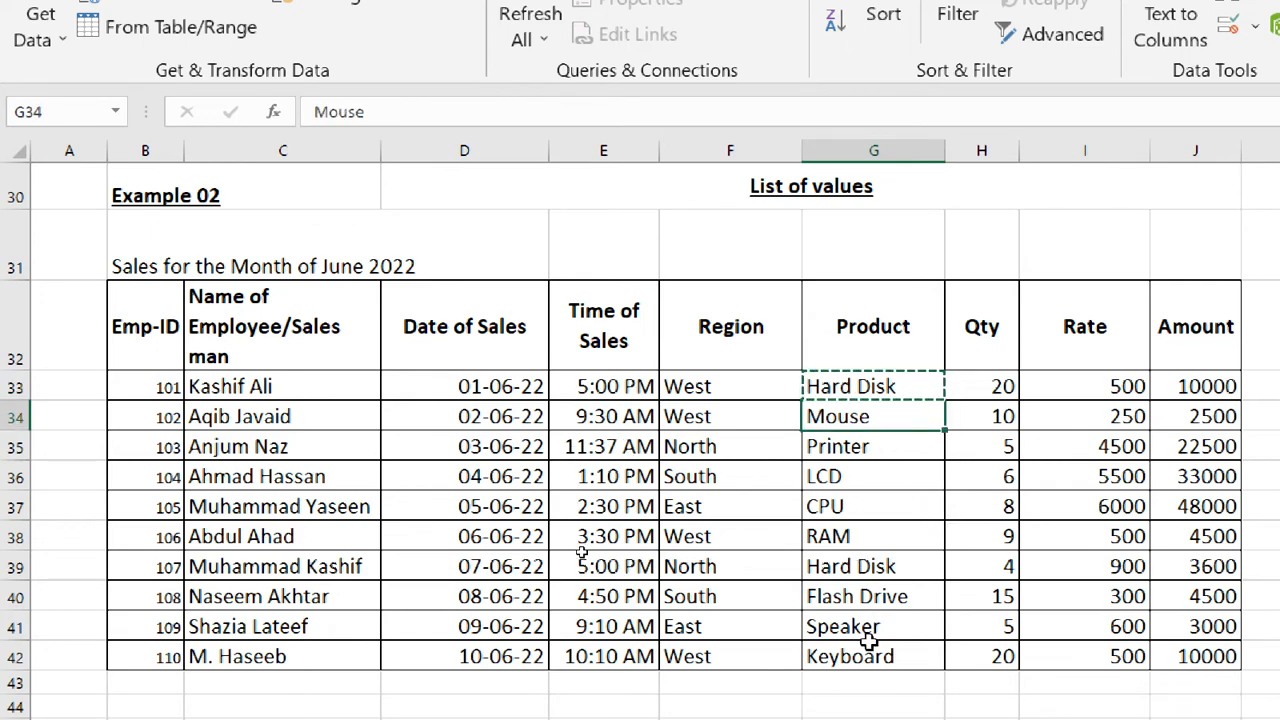
{"action": "left_click_drag", "start_coordinate": [869, 642], "coordinate": [873, 428]}
{"action": "key", "text": "ctrl+v"}
{"action": "key", "text": "ctrl+v"}
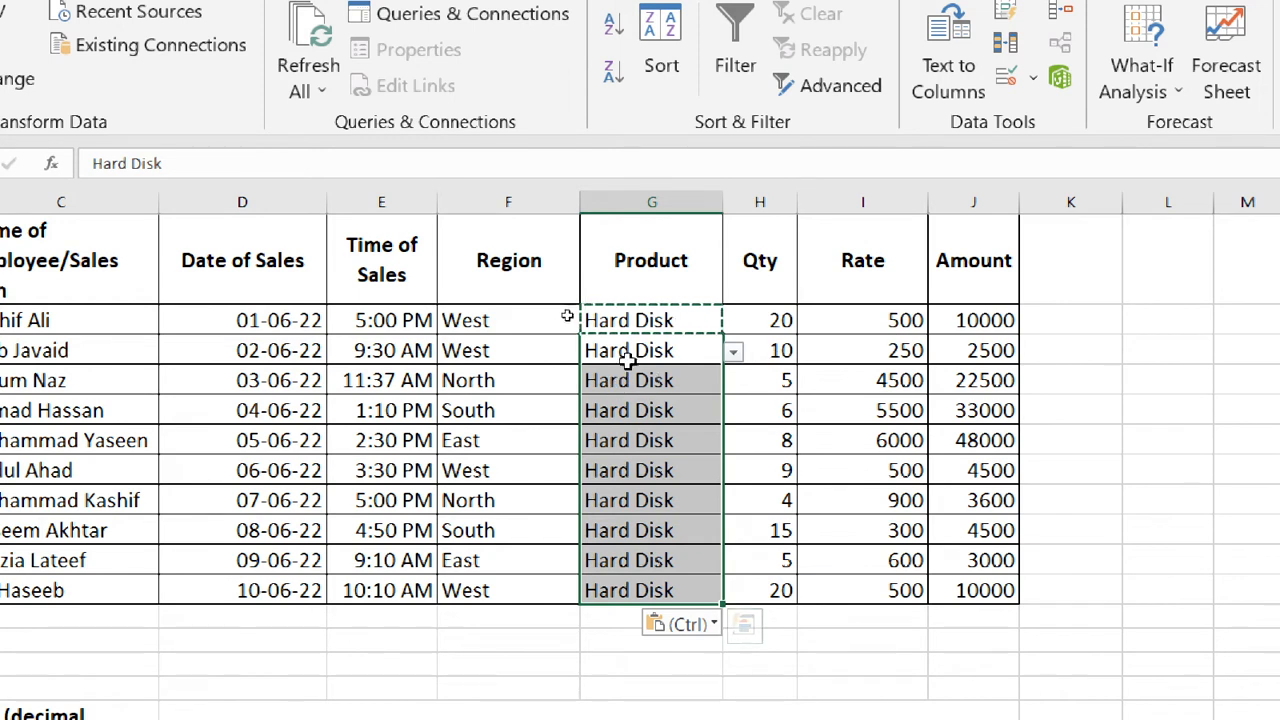
Step: Clear the copied product entries from G34:G42 while keeping their dropdown lists
{"action": "left_click_drag", "start_coordinate": [640, 350], "coordinate": [640, 382]}
{"action": "left_click_drag", "start_coordinate": [655, 590], "coordinate": [657, 592]}
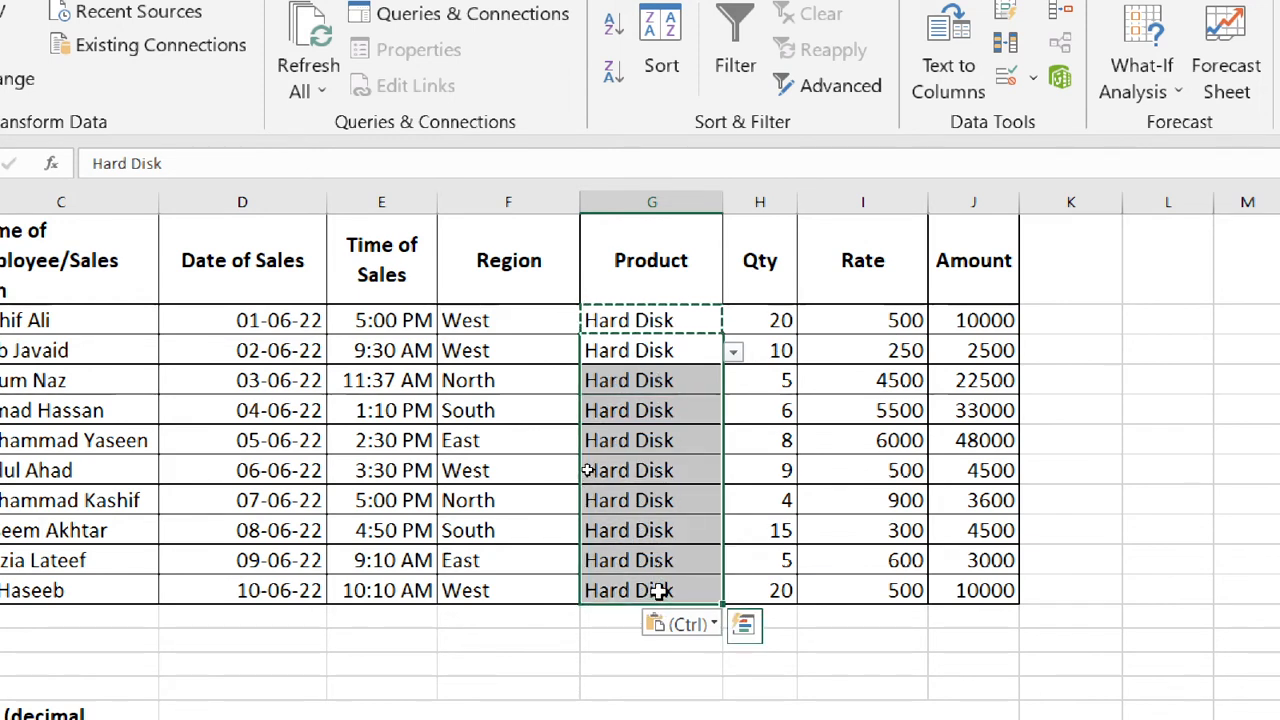
{"action": "key", "text": "Delete"}
Step: Enter CPU as the product in G34 and choose Flash Drive from the list for G35
{"action": "left_click", "coordinate": [694, 345]}
{"action": "left_click", "coordinate": [734, 351]}
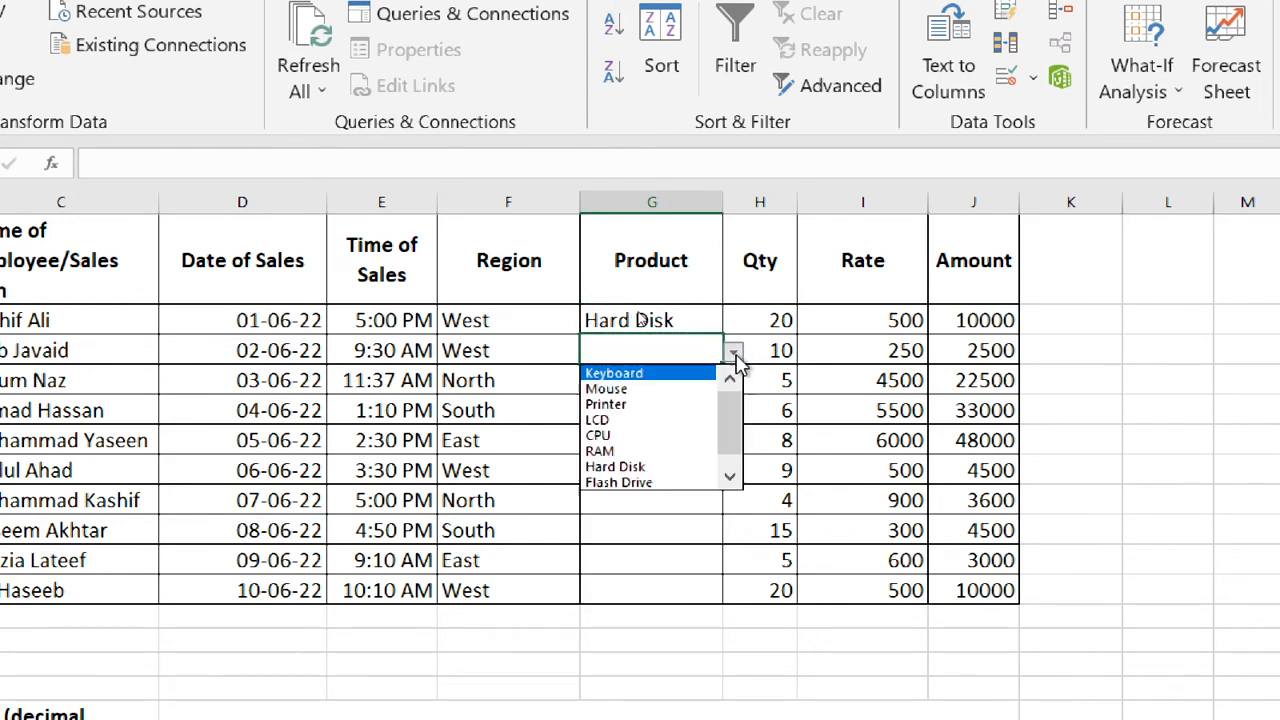
{"action": "key", "text": "Escape"}
{"action": "type", "text": "CPU"}
{"action": "key", "text": "Return"}
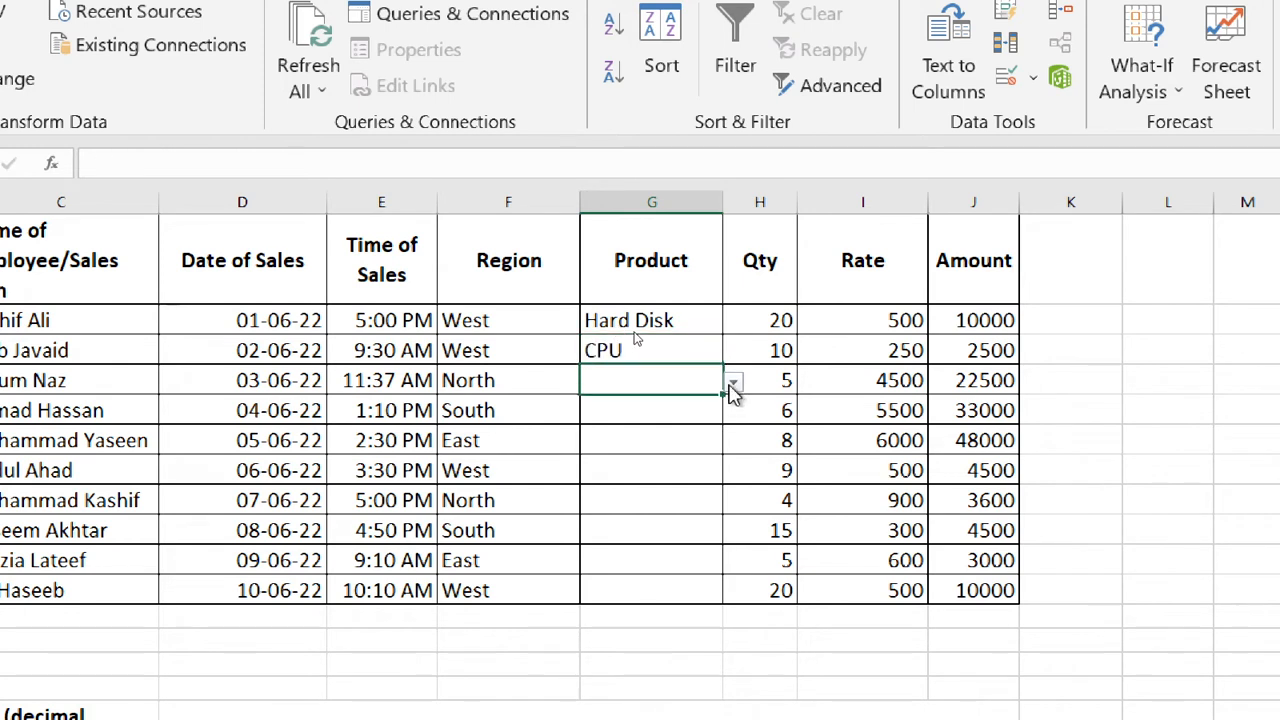
{"action": "left_click", "coordinate": [734, 381]}
{"action": "left_click", "coordinate": [628, 512]}
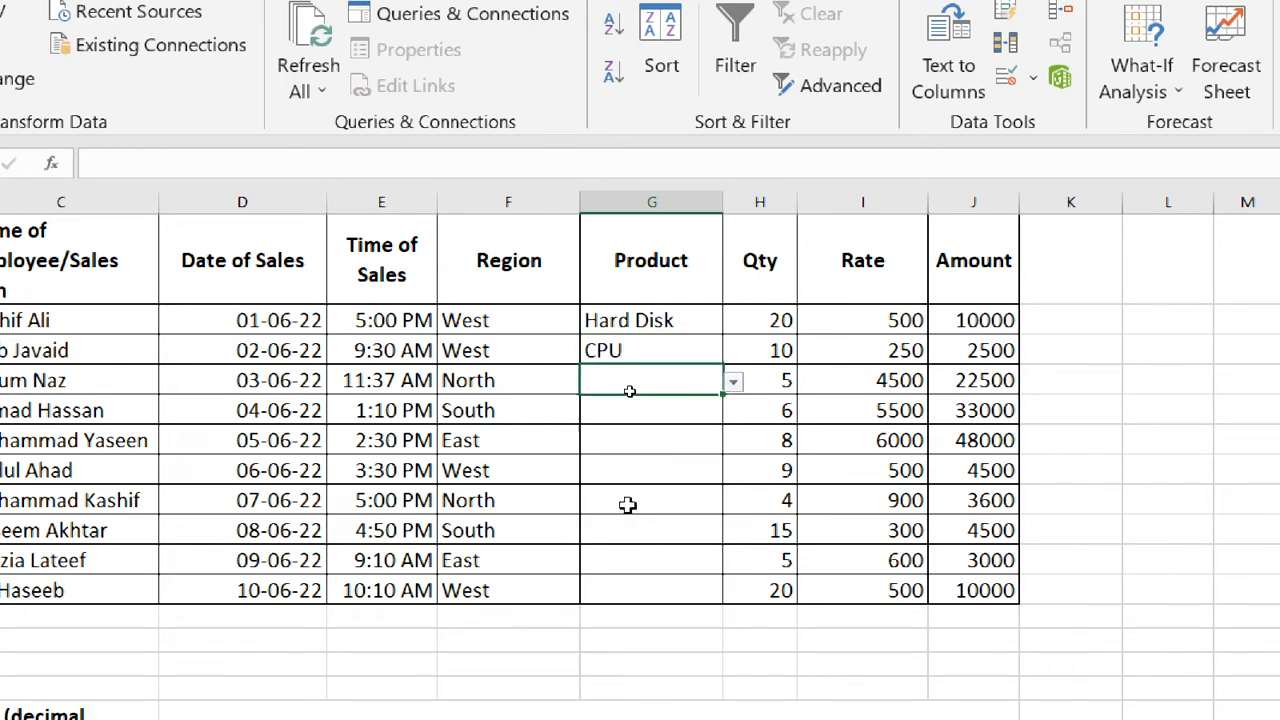
Step: Choose RAM as the product in G36 and Printer in G37 from their lists
{"action": "left_click", "coordinate": [697, 414]}
{"action": "left_click", "coordinate": [733, 412]}
{"action": "left_click", "coordinate": [653, 515]}
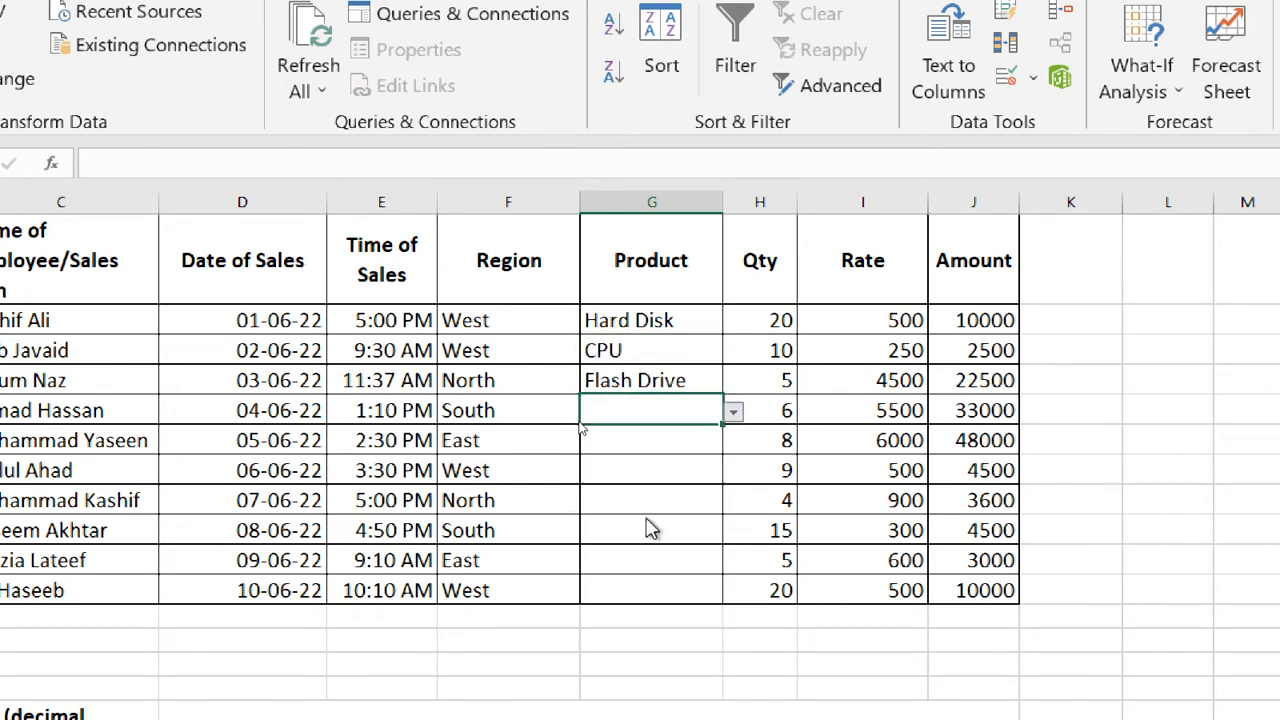
{"action": "left_click", "coordinate": [683, 441]}
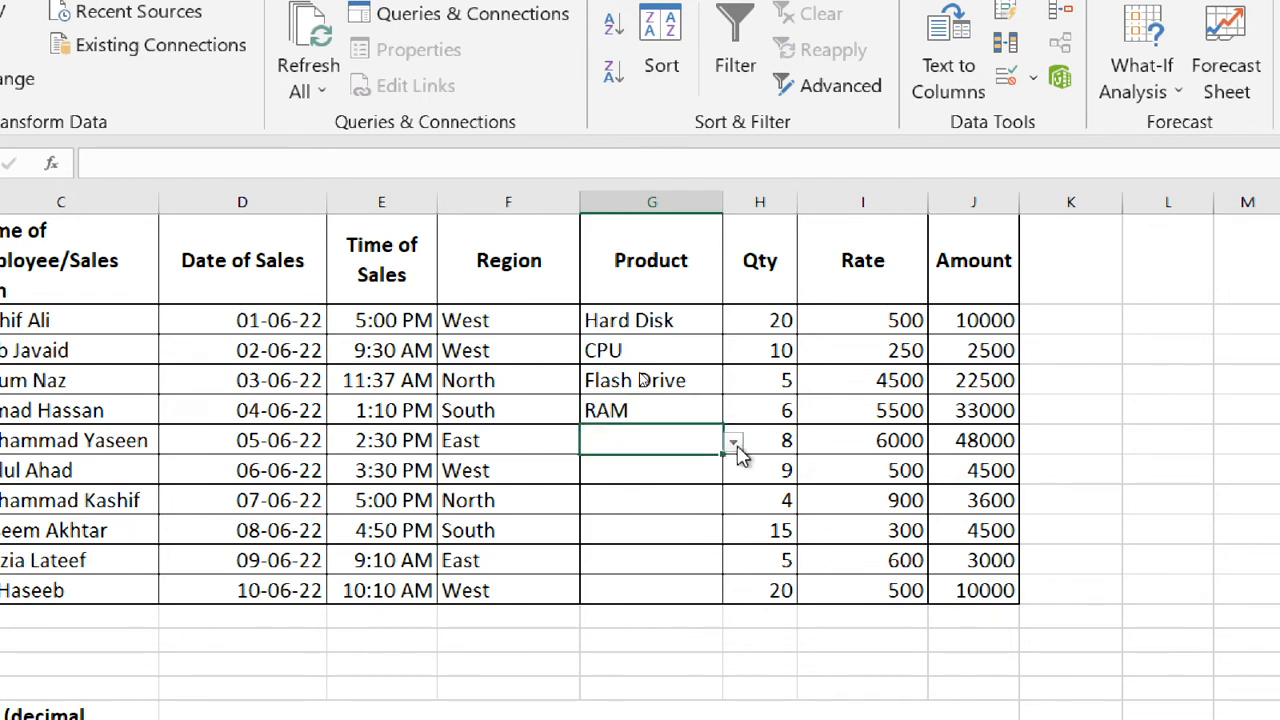
{"action": "left_click", "coordinate": [733, 441]}
{"action": "left_click", "coordinate": [605, 494]}
Step: Choose Hard Disk from the product lists of both G38 and G39
{"action": "left_click", "coordinate": [703, 467]}
{"action": "left_click", "coordinate": [733, 474]}
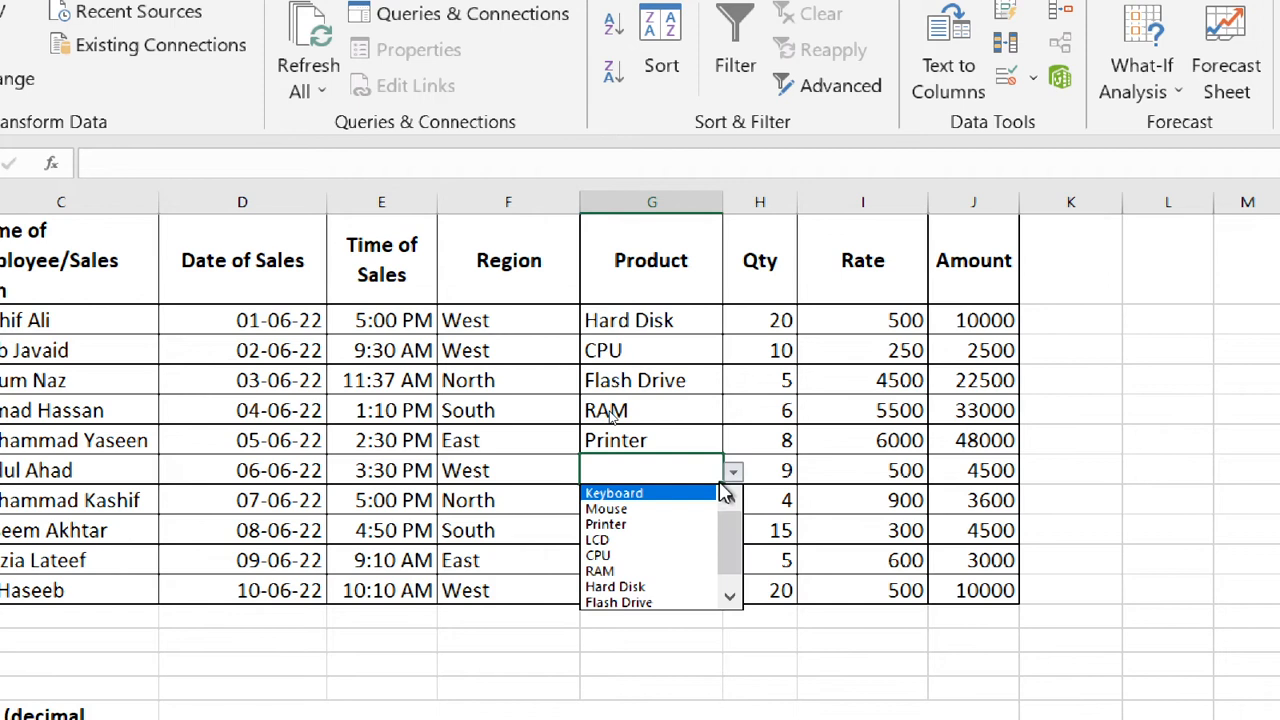
{"action": "left_click", "coordinate": [638, 588]}
{"action": "left_click", "coordinate": [703, 497]}
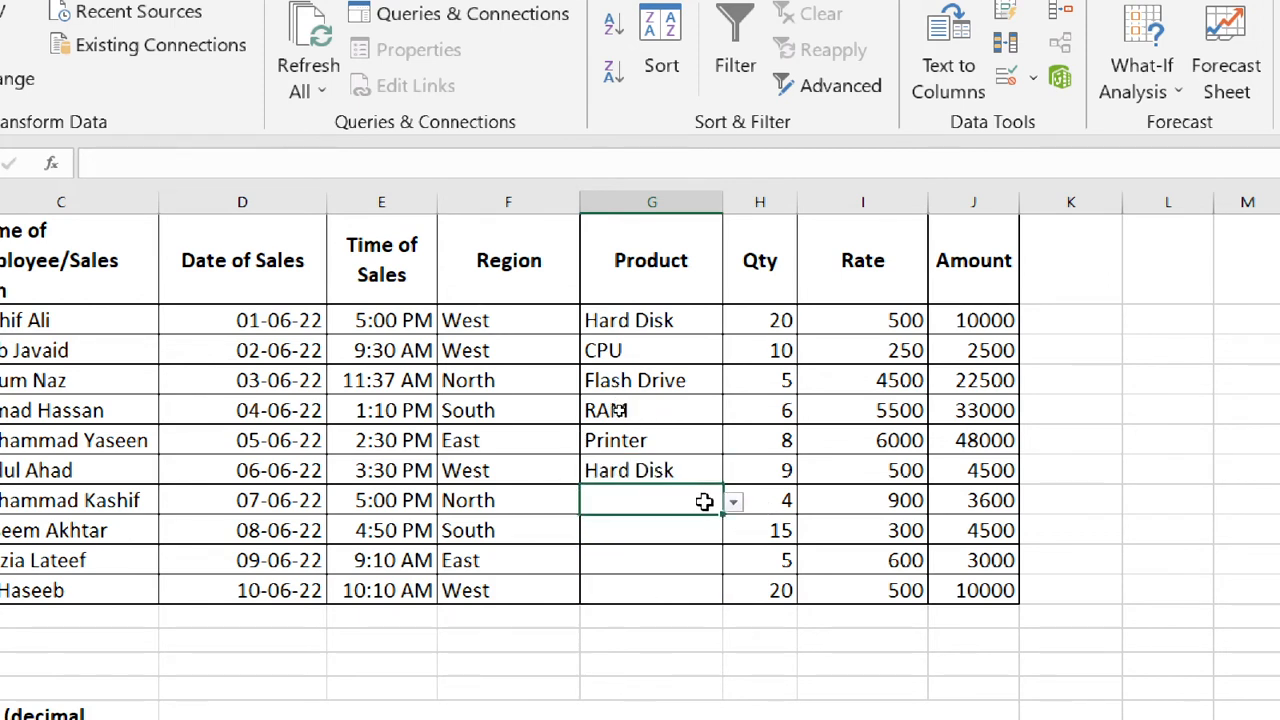
{"action": "left_click", "coordinate": [733, 502]}
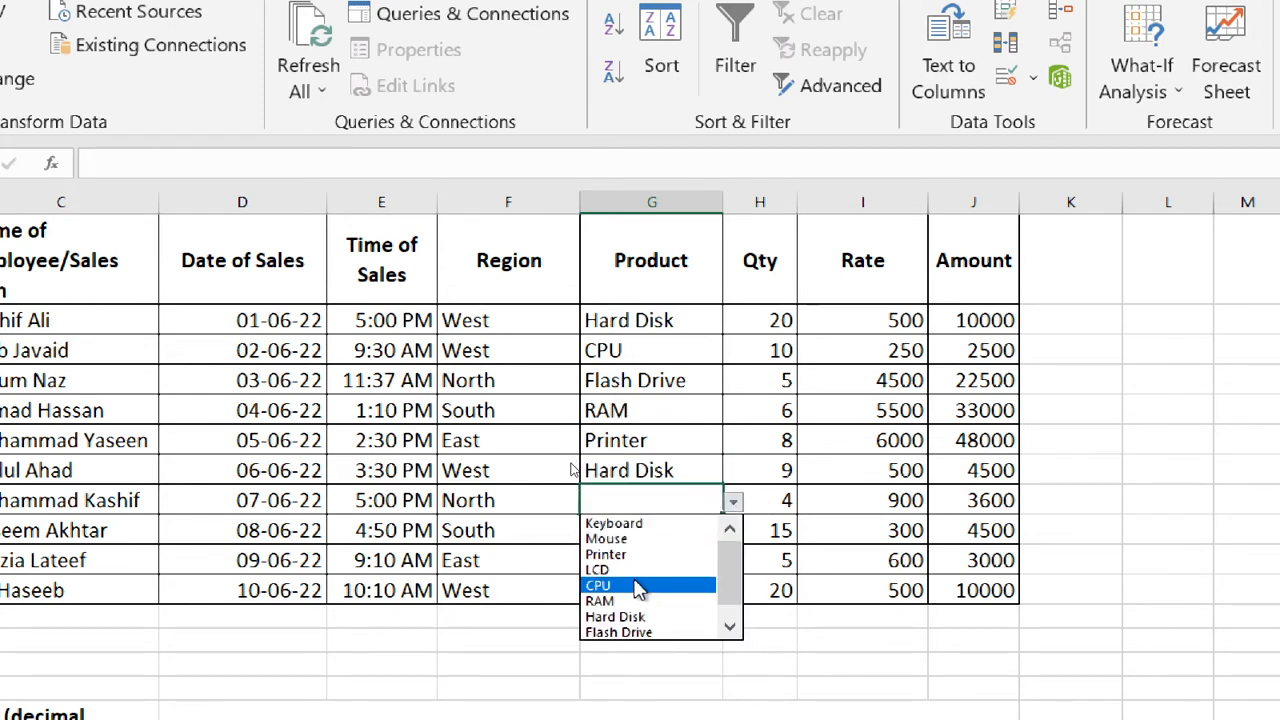
{"action": "left_click", "coordinate": [645, 617]}
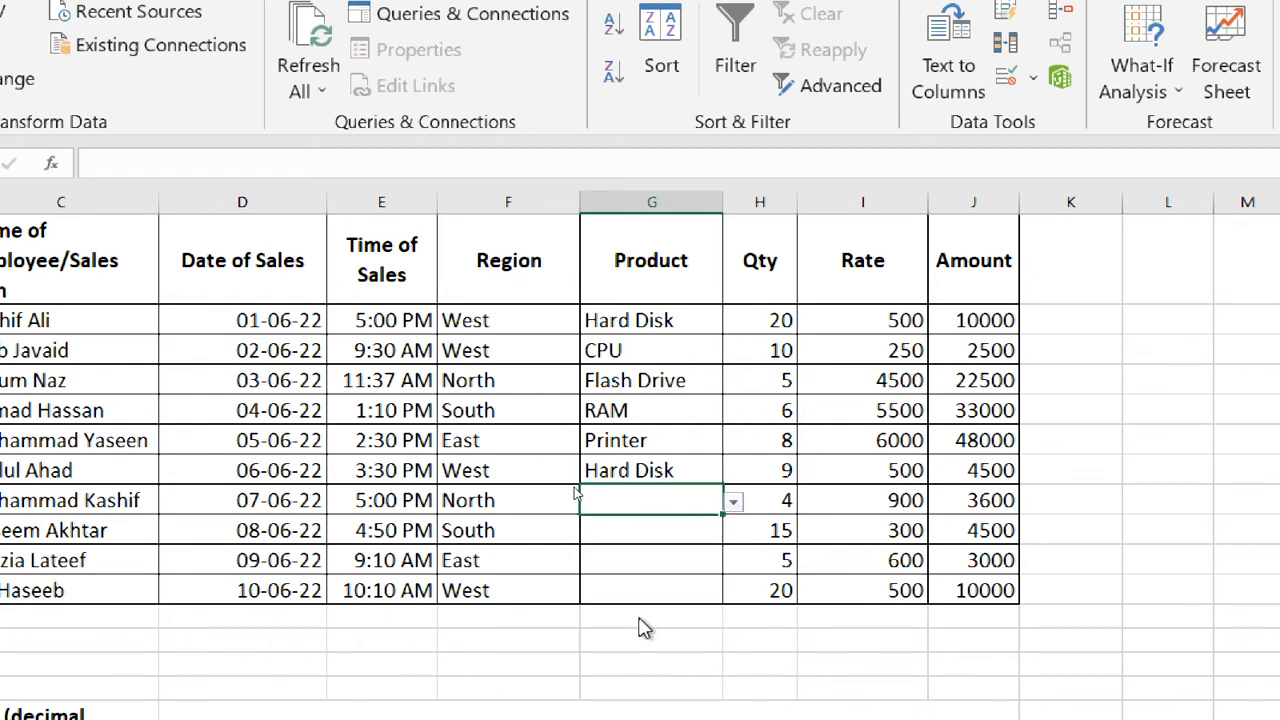
Step: Choose Speaker, the last entry in the product list, for G40
{"action": "left_click", "coordinate": [703, 527]}
{"action": "left_click", "coordinate": [733, 535]}
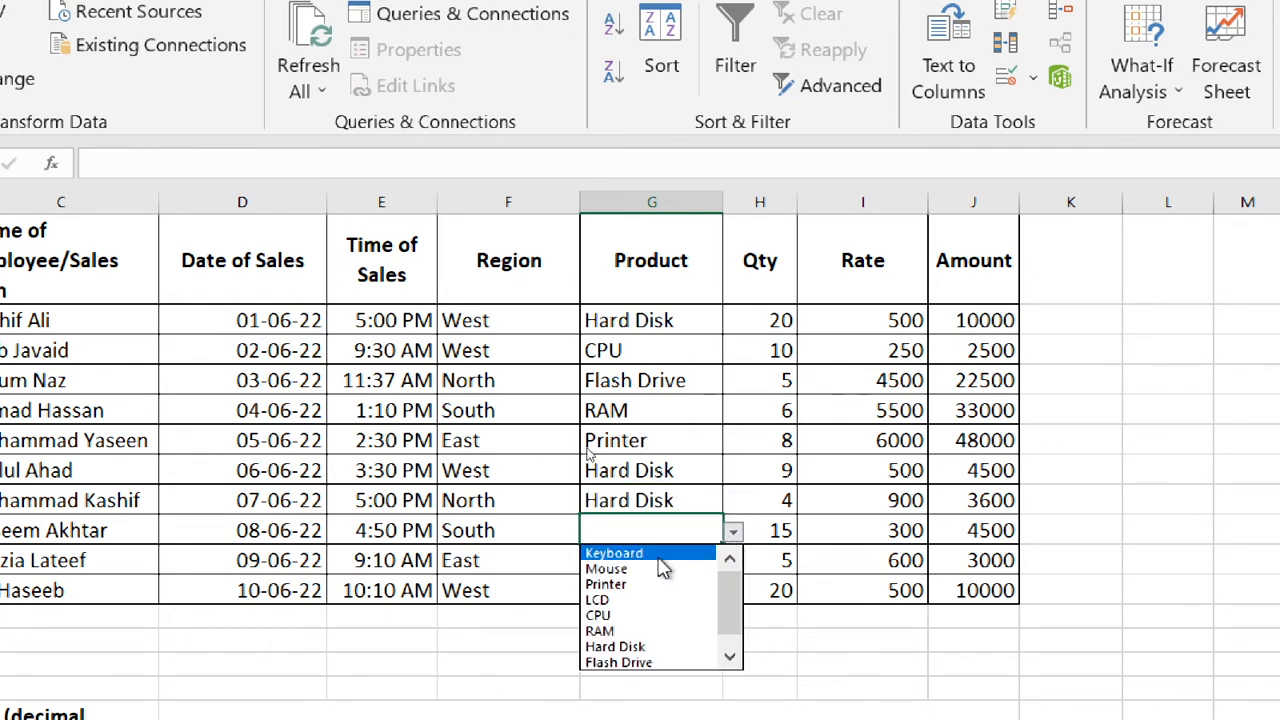
{"action": "left_click", "coordinate": [731, 662]}
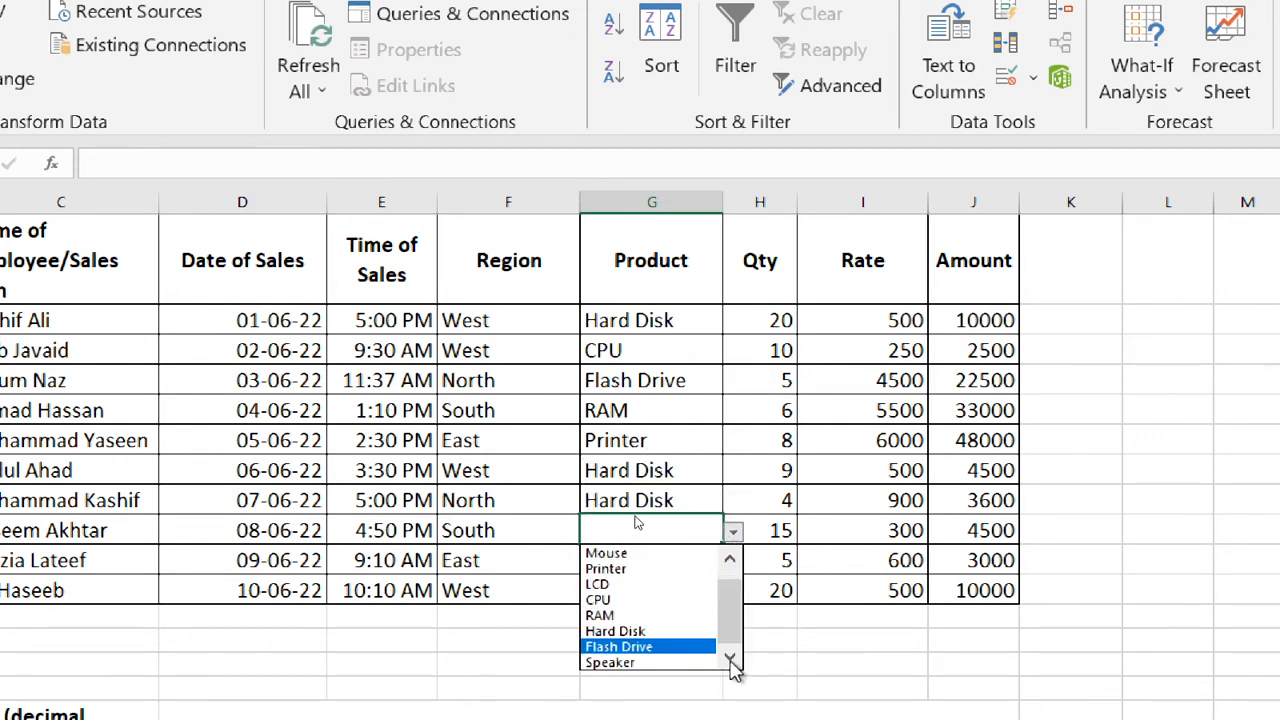
{"action": "left_click", "coordinate": [630, 662]}
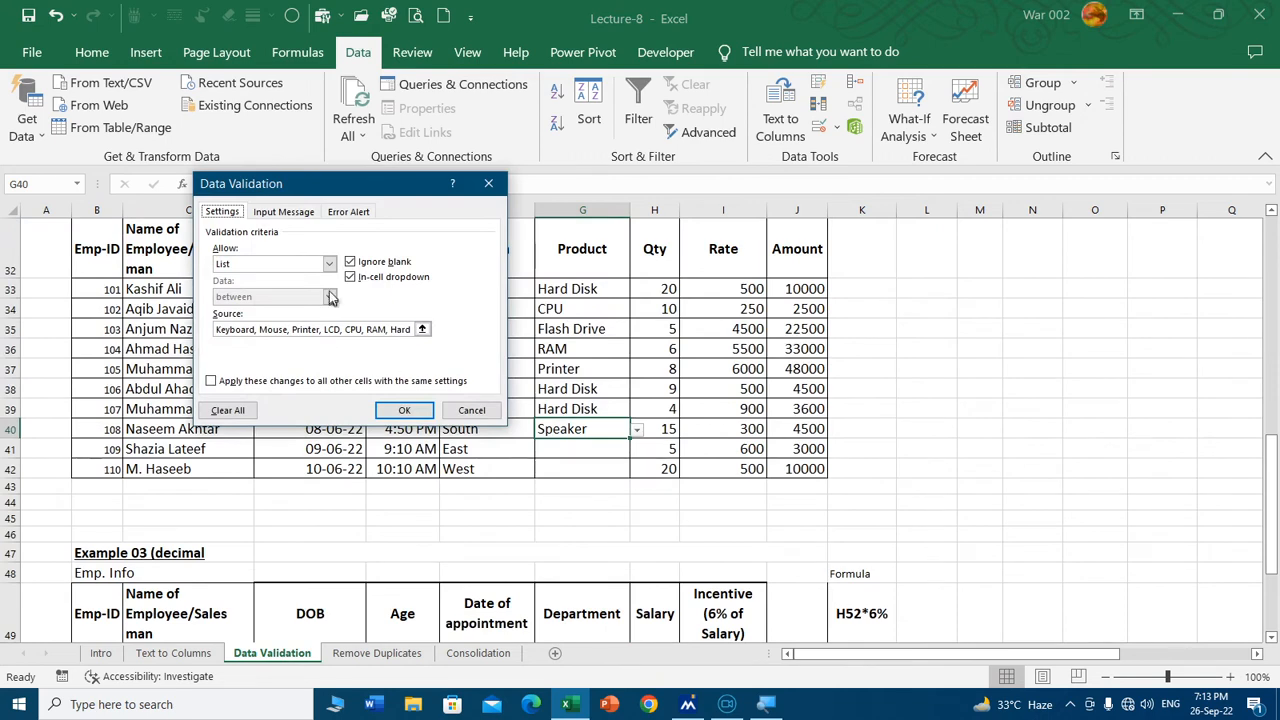
Step: Review the criteria types that data validation allows for G40 and leave without changing the rule
{"action": "left_click", "coordinate": [329, 264]}
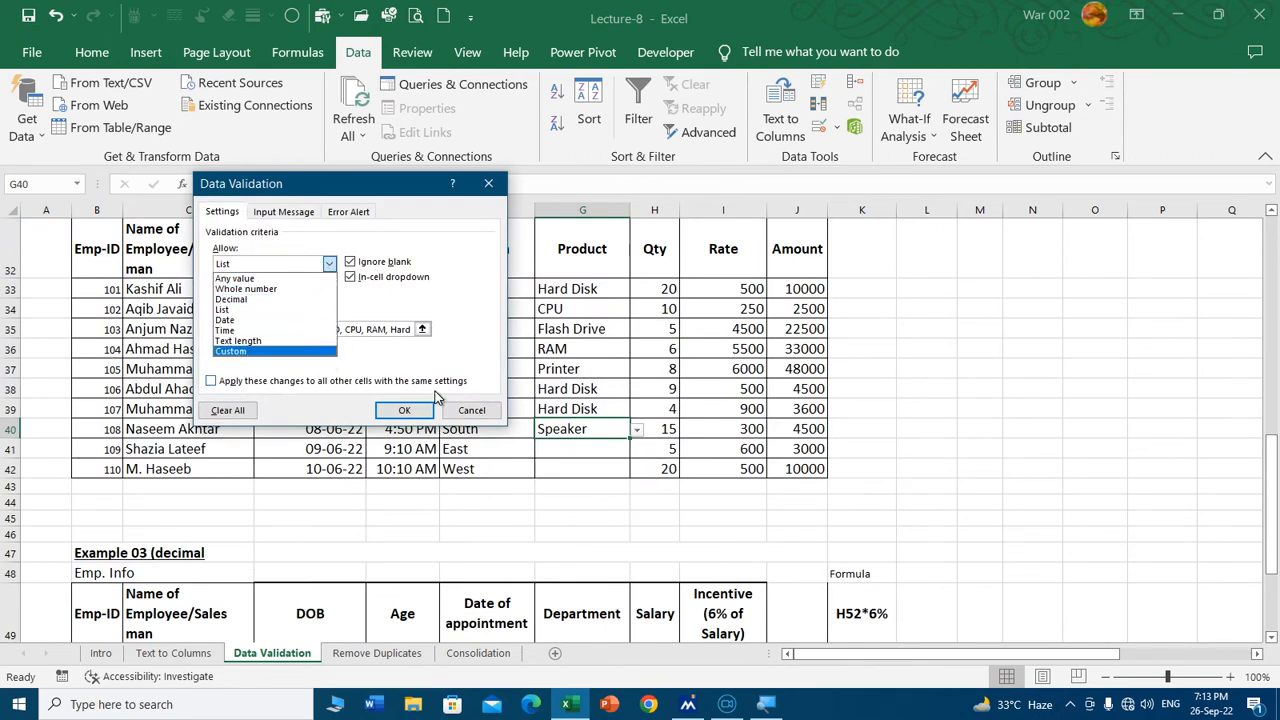
{"action": "left_click", "coordinate": [471, 410]}
{"action": "left_click", "coordinate": [471, 410]}
Step: Apply the Short Date number format to the DOB cells D50:D59 in the Example 03 table
{"action": "scroll", "coordinate": [547, 347], "scroll_direction": "down", "scroll_amount": 5}
{"action": "scroll", "coordinate": [547, 347], "scroll_direction": "down", "scroll_amount": 1}
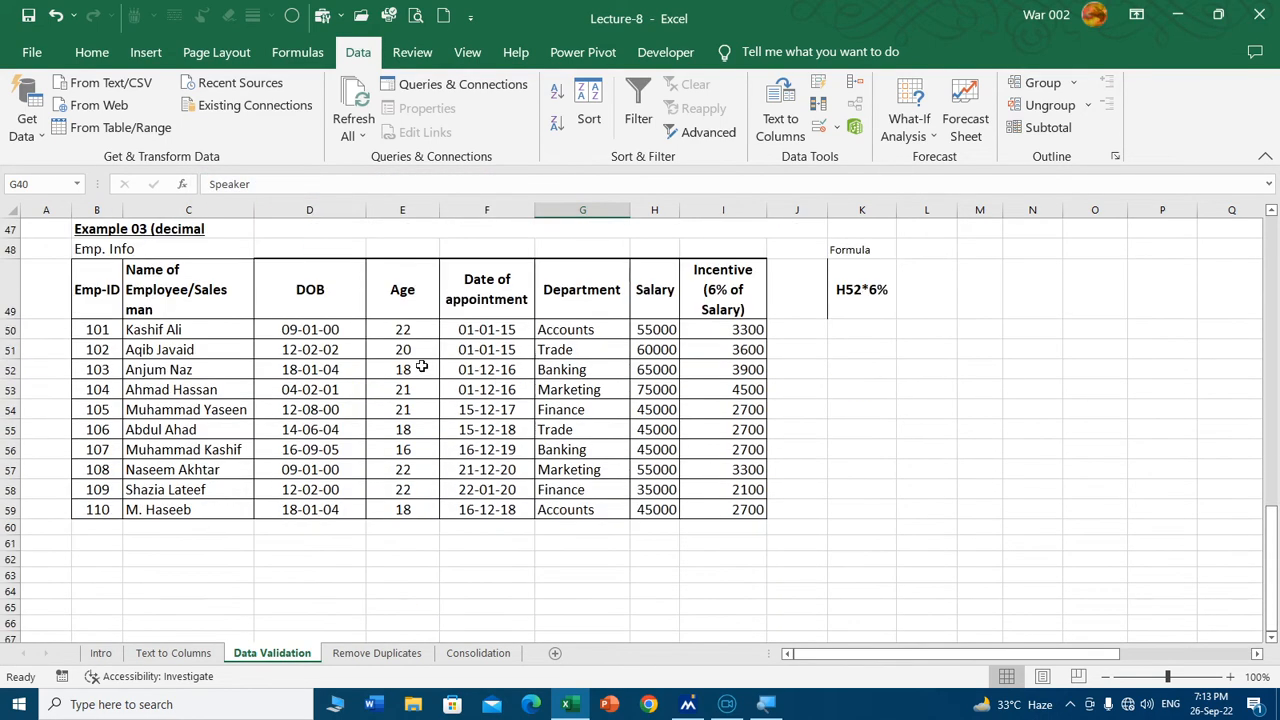
{"action": "scroll", "coordinate": [320, 373], "scroll_direction": "down", "scroll_amount": 3}
{"action": "scroll", "coordinate": [345, 372], "scroll_direction": "up", "scroll_amount": 3}
{"action": "left_click_drag", "start_coordinate": [340, 331], "coordinate": [331, 509]}
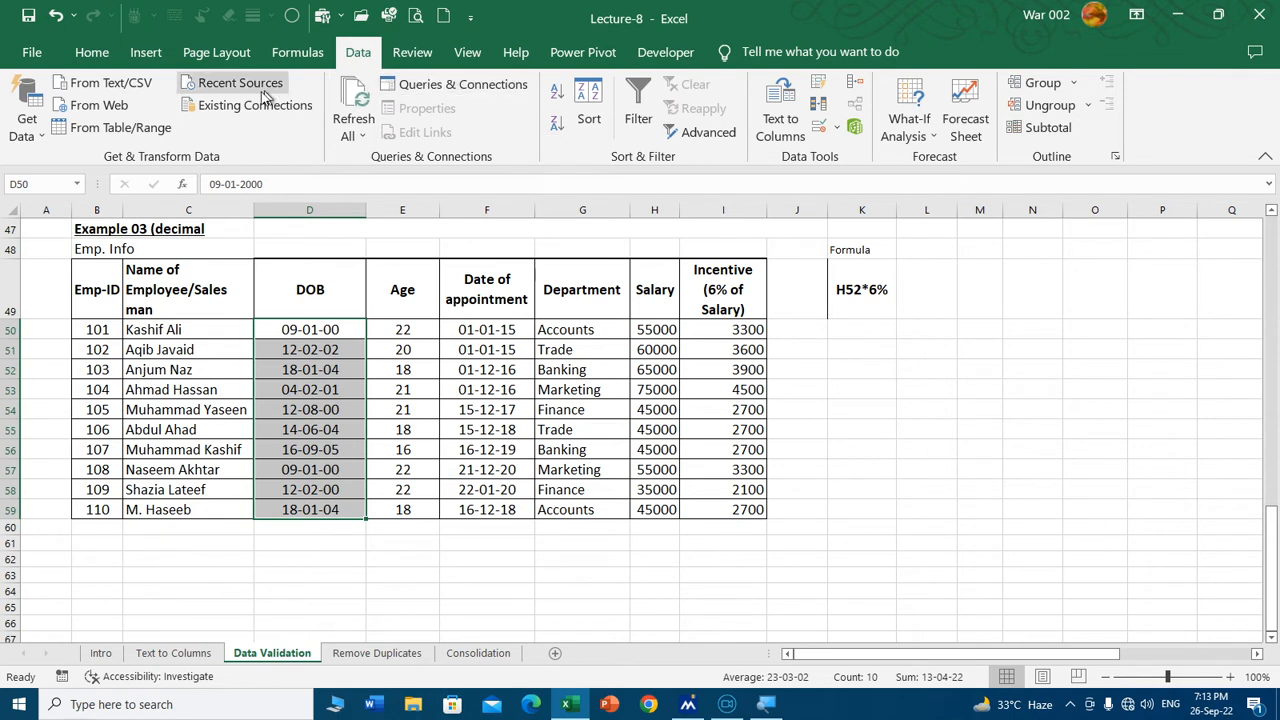
{"action": "left_click", "coordinate": [91, 56]}
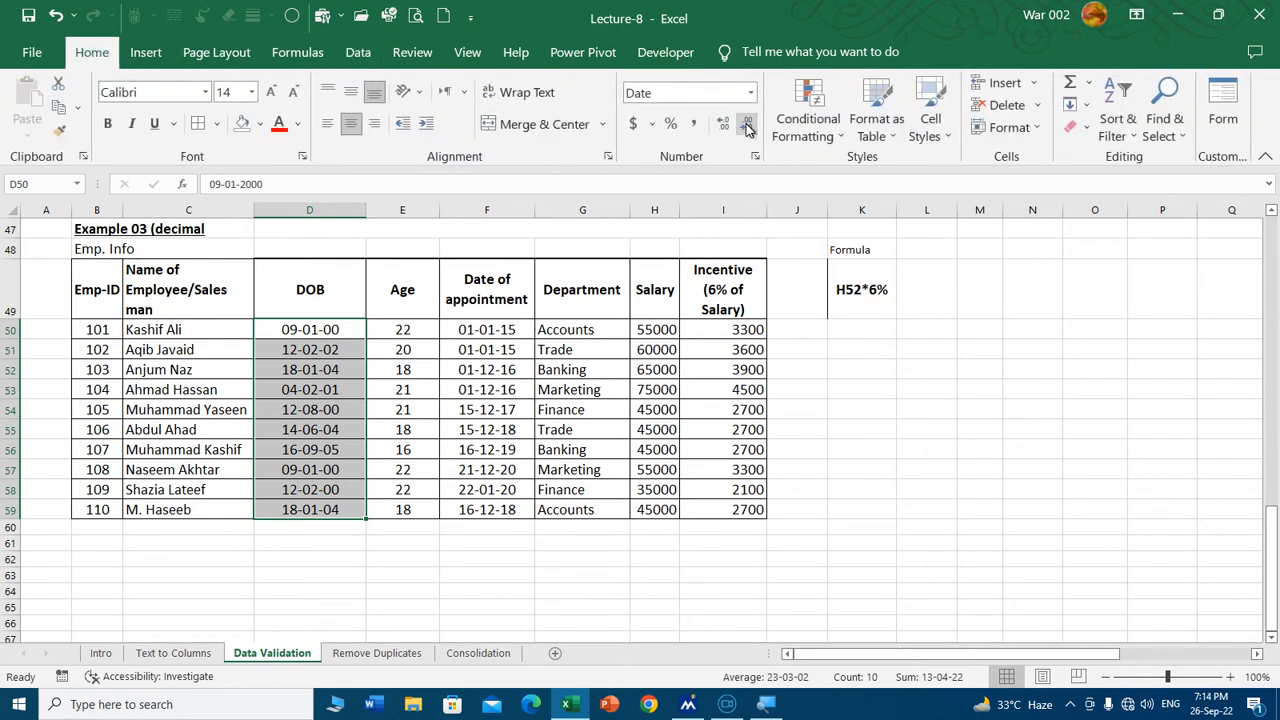
{"action": "left_click", "coordinate": [334, 334]}
{"action": "left_click_drag", "start_coordinate": [345, 334], "coordinate": [331, 506]}
{"action": "left_click", "coordinate": [750, 92]}
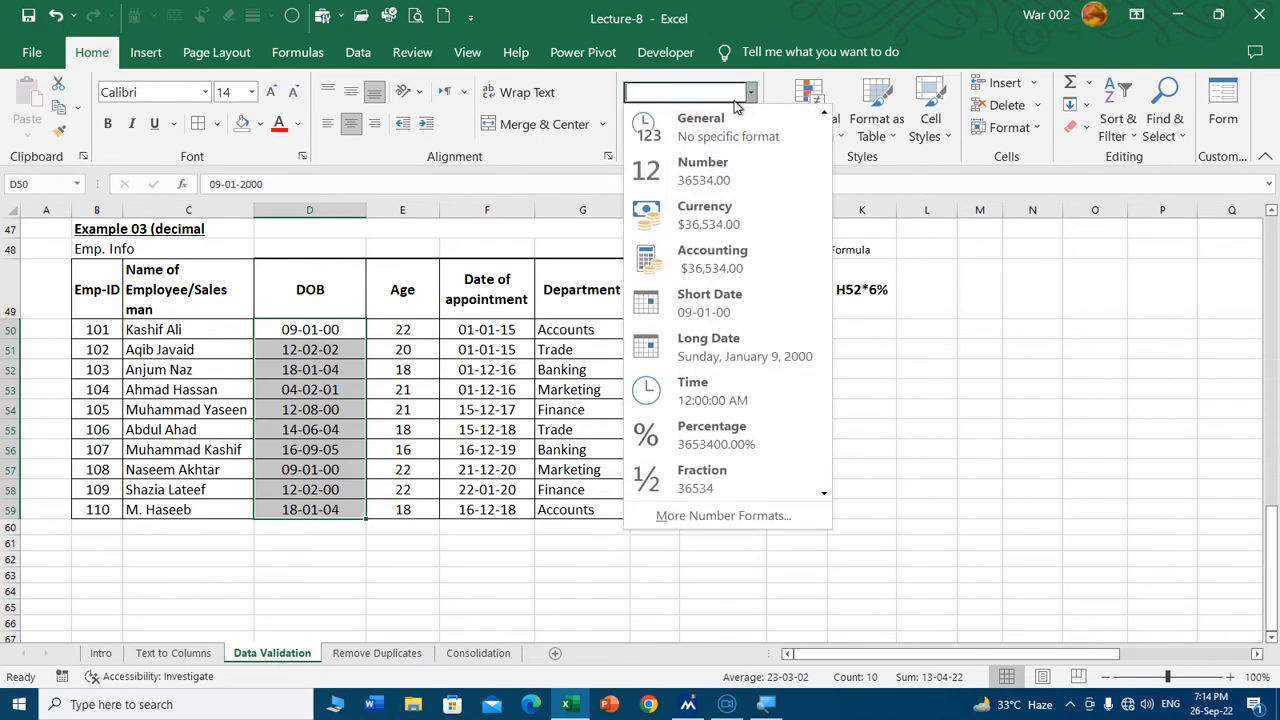
{"action": "left_click", "coordinate": [749, 302]}
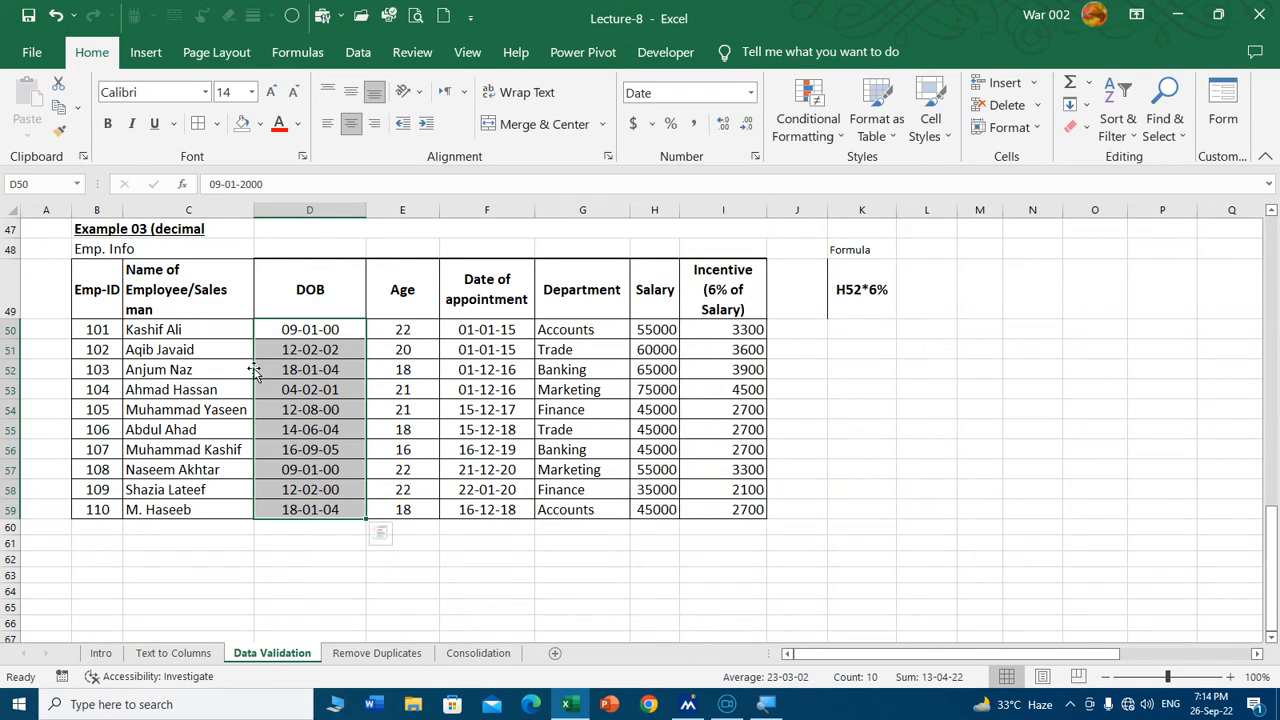
Step: Give the Example 03 DOB cells D50:D59 the custom number format dd-mm-yyyy
{"action": "left_click", "coordinate": [755, 160]}
{"action": "left_click_drag", "start_coordinate": [385, 125], "coordinate": [590, 74]}
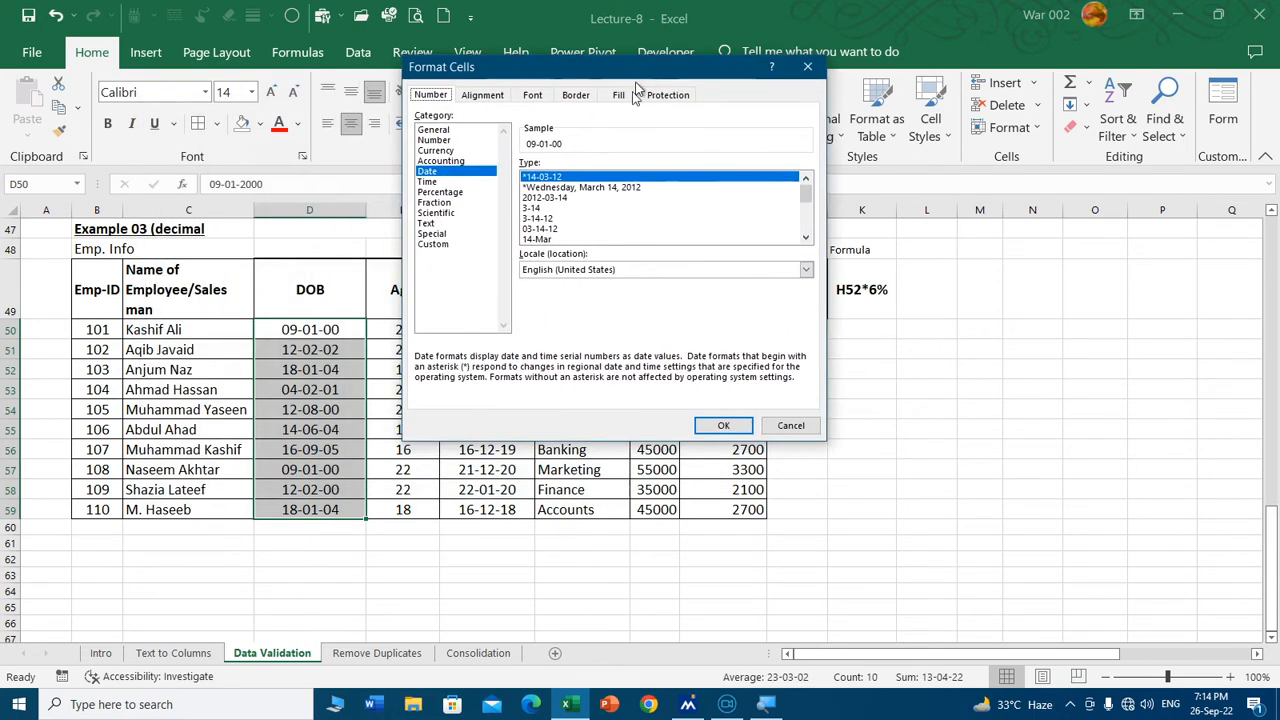
{"action": "left_click", "coordinate": [432, 245]}
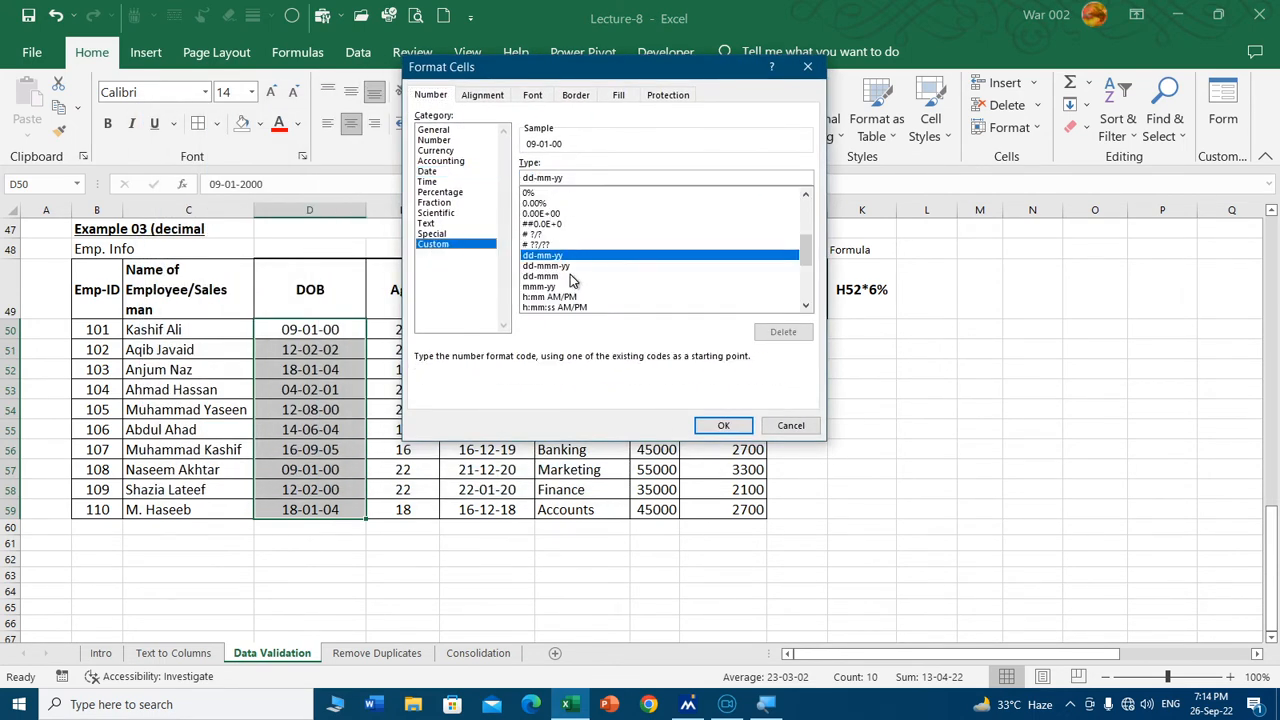
{"action": "left_click", "coordinate": [569, 179]}
{"action": "type", "text": "yy"}
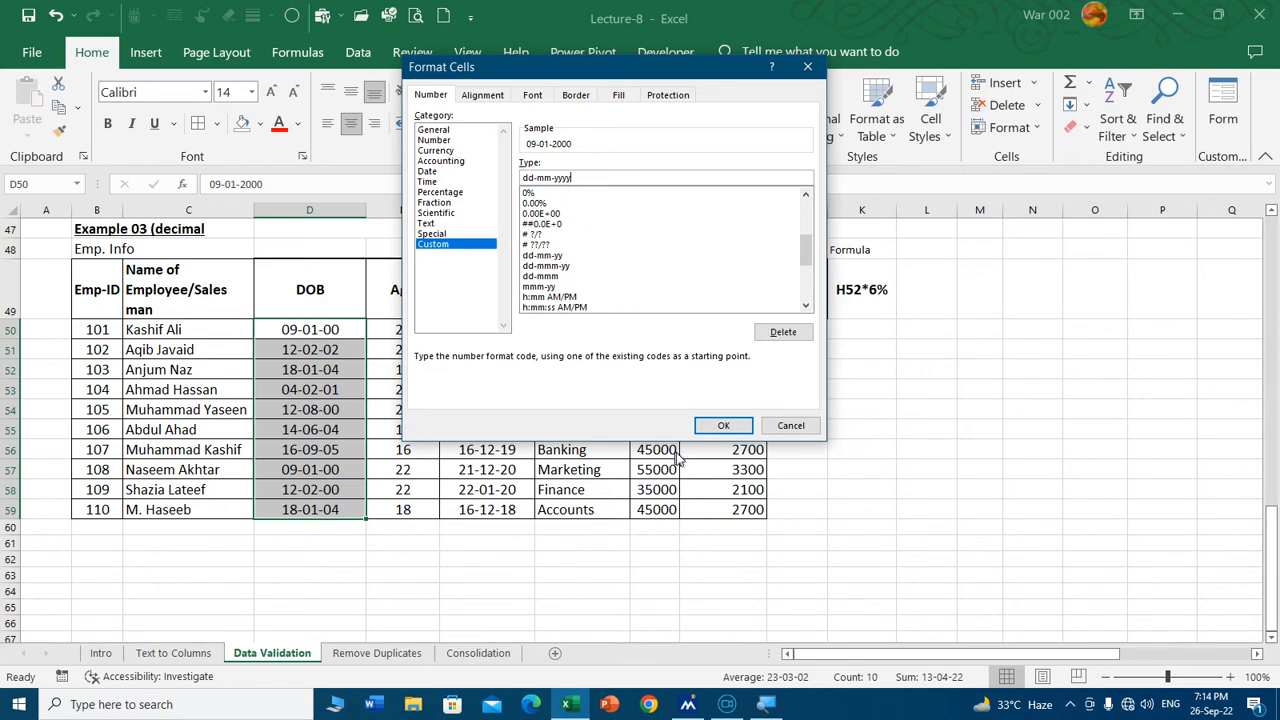
{"action": "left_click", "coordinate": [722, 425]}
{"action": "left_click", "coordinate": [350, 410]}
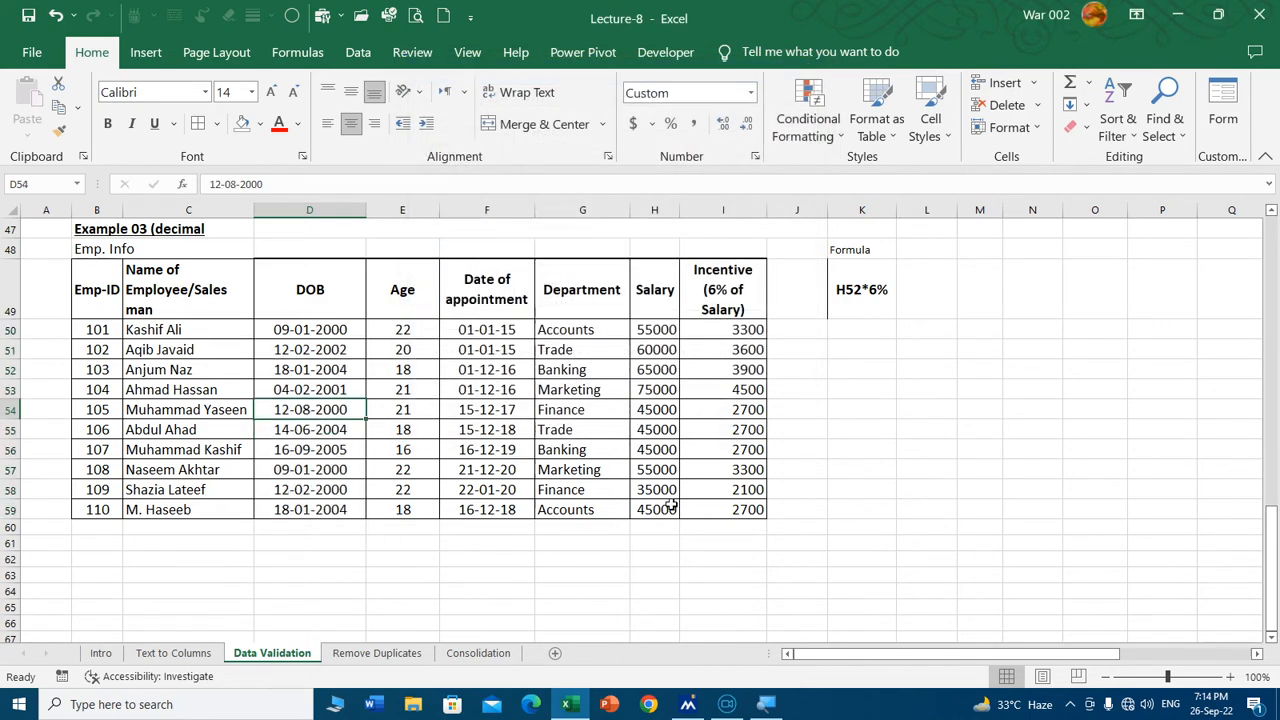
Step: Give the DOB cells D18:D25 in the Example 01 result sheet the custom number format dd-mm-yyyy
{"action": "left_click_drag", "start_coordinate": [323, 329], "coordinate": [320, 510]}
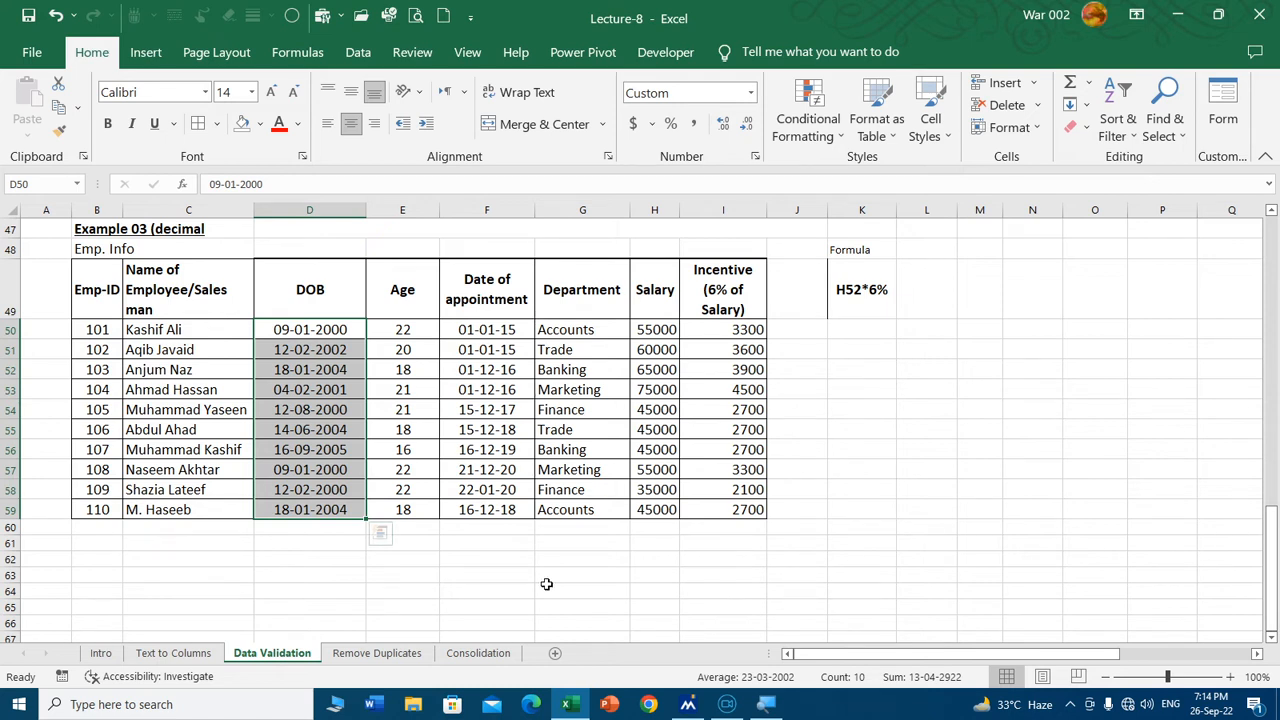
{"action": "scroll", "coordinate": [522, 516], "scroll_direction": "up", "scroll_amount": 2}
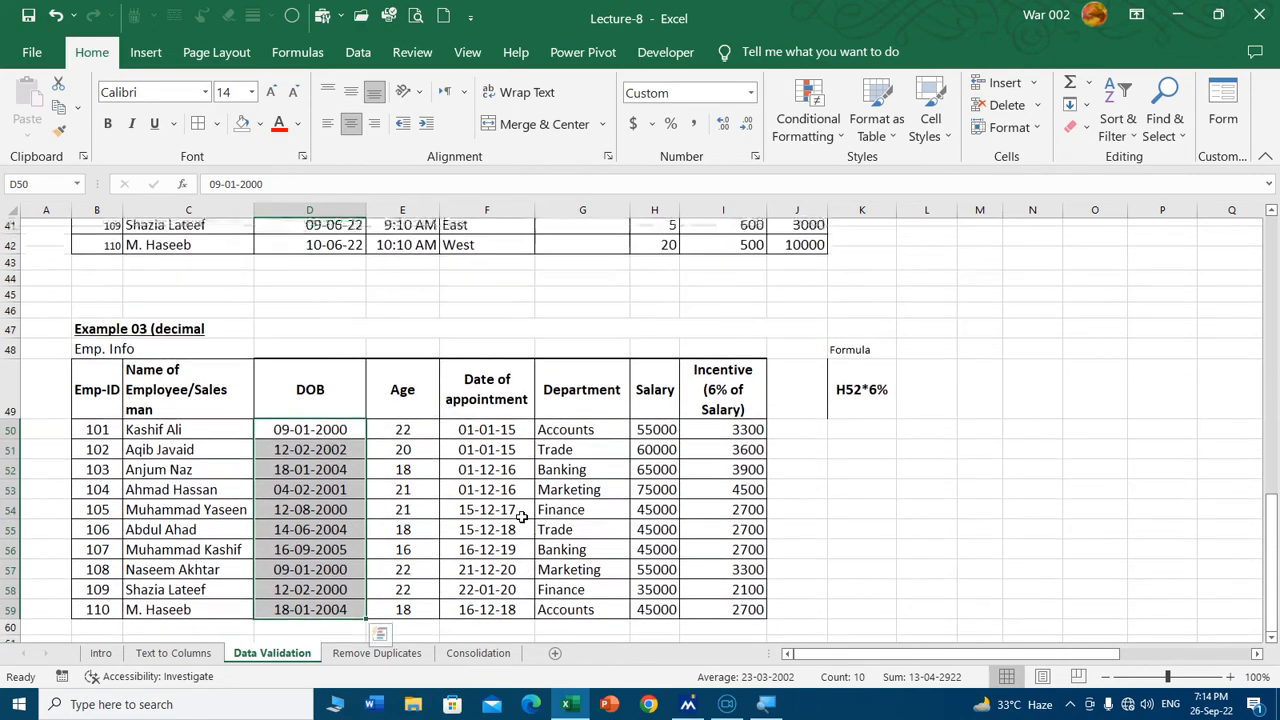
{"action": "scroll", "coordinate": [522, 516], "scroll_direction": "up", "scroll_amount": 12}
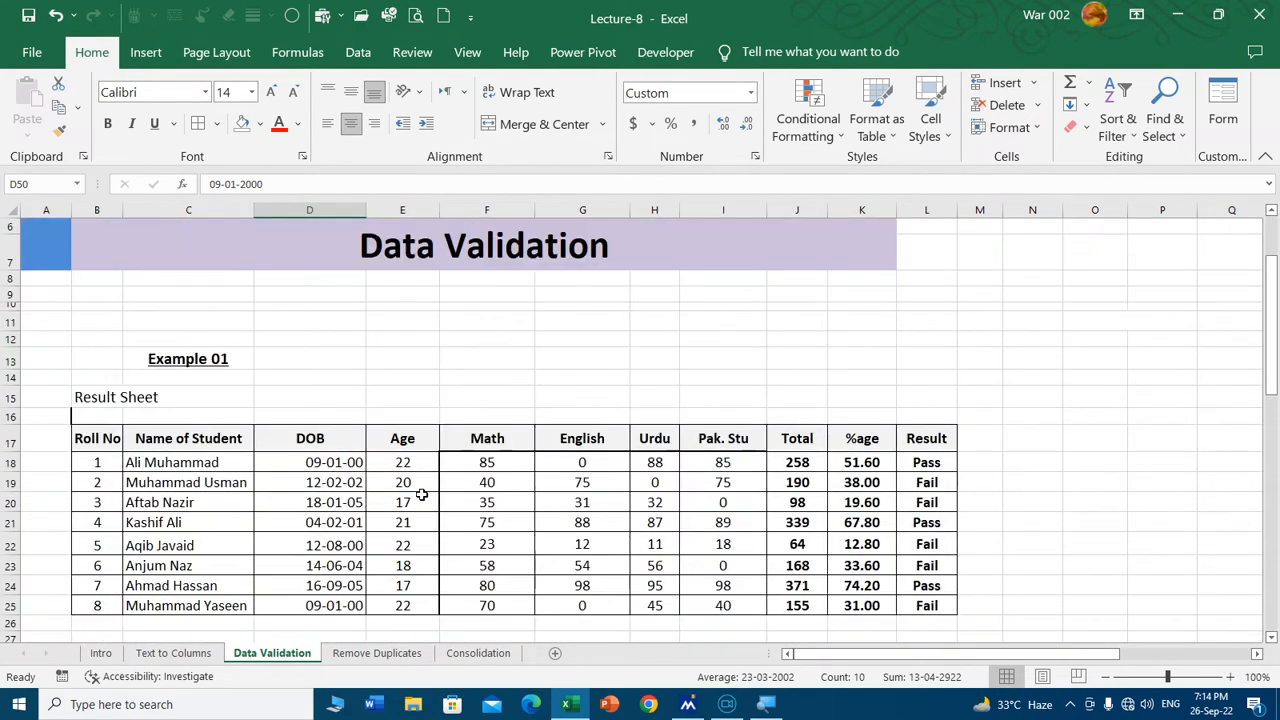
{"action": "scroll", "coordinate": [422, 494], "scroll_direction": "down", "scroll_amount": 1}
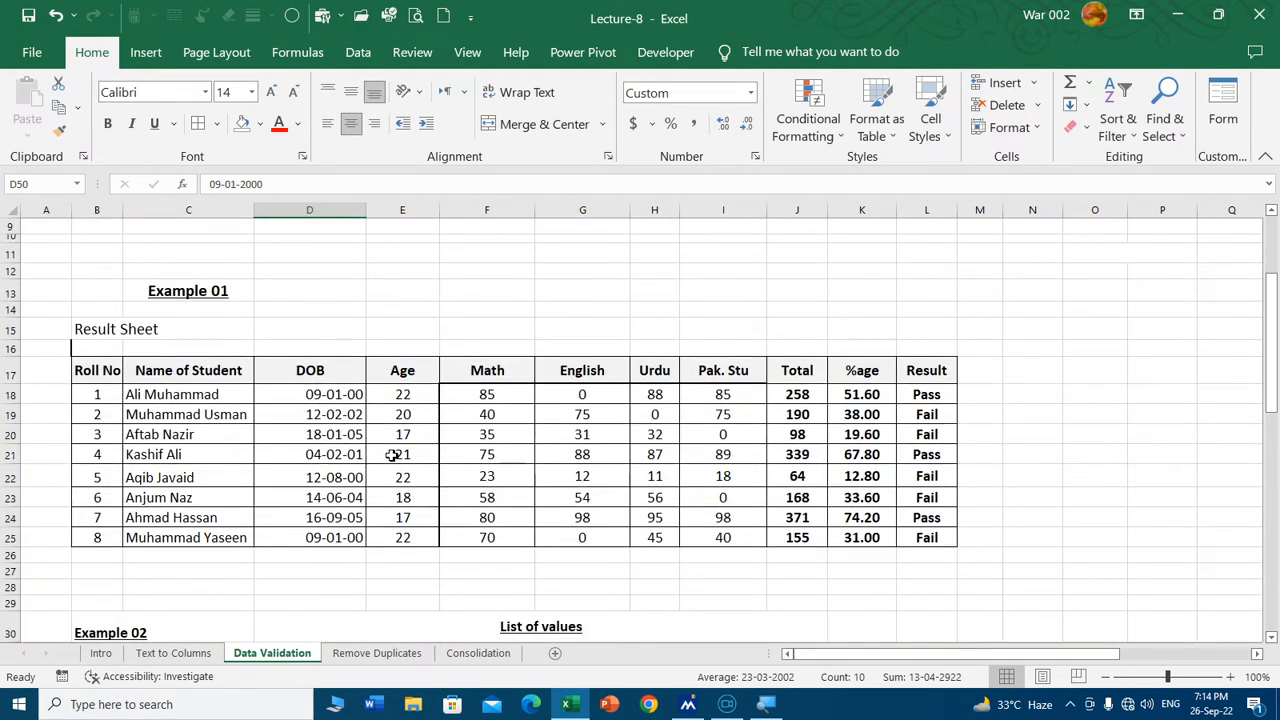
{"action": "left_click_drag", "start_coordinate": [337, 396], "coordinate": [349, 536]}
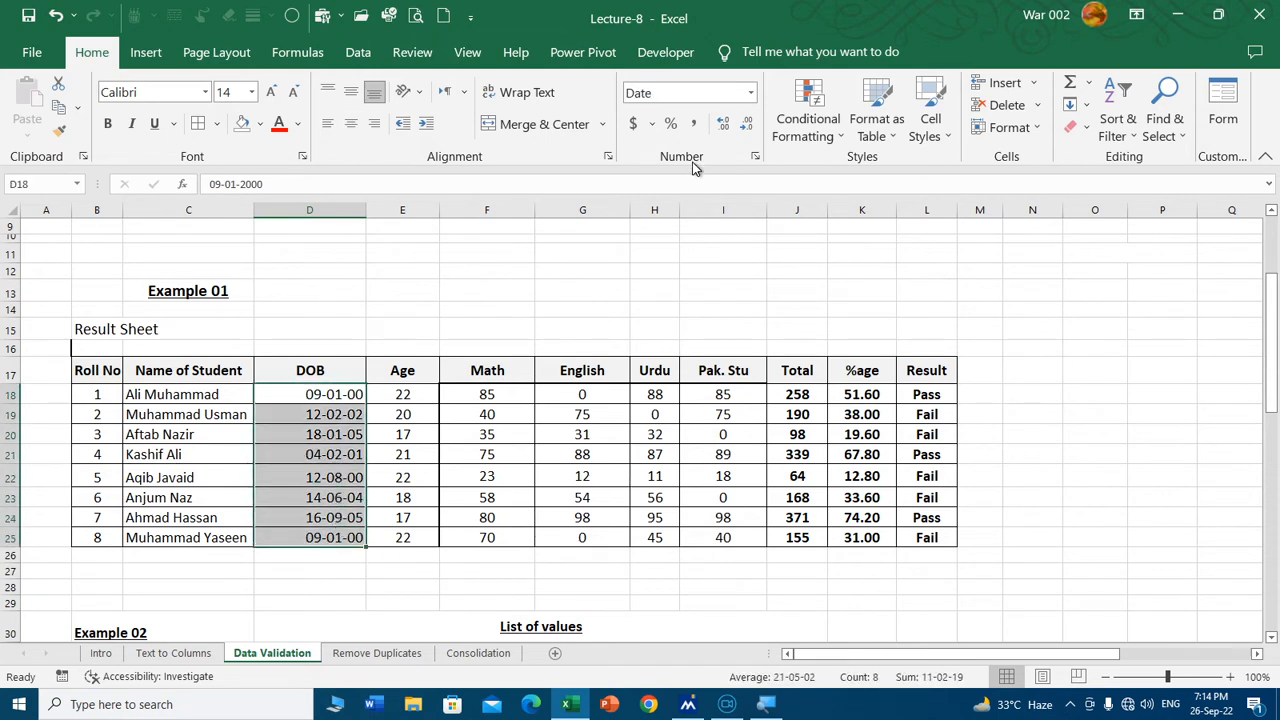
{"action": "left_click", "coordinate": [756, 163]}
{"action": "left_click", "coordinate": [434, 244]}
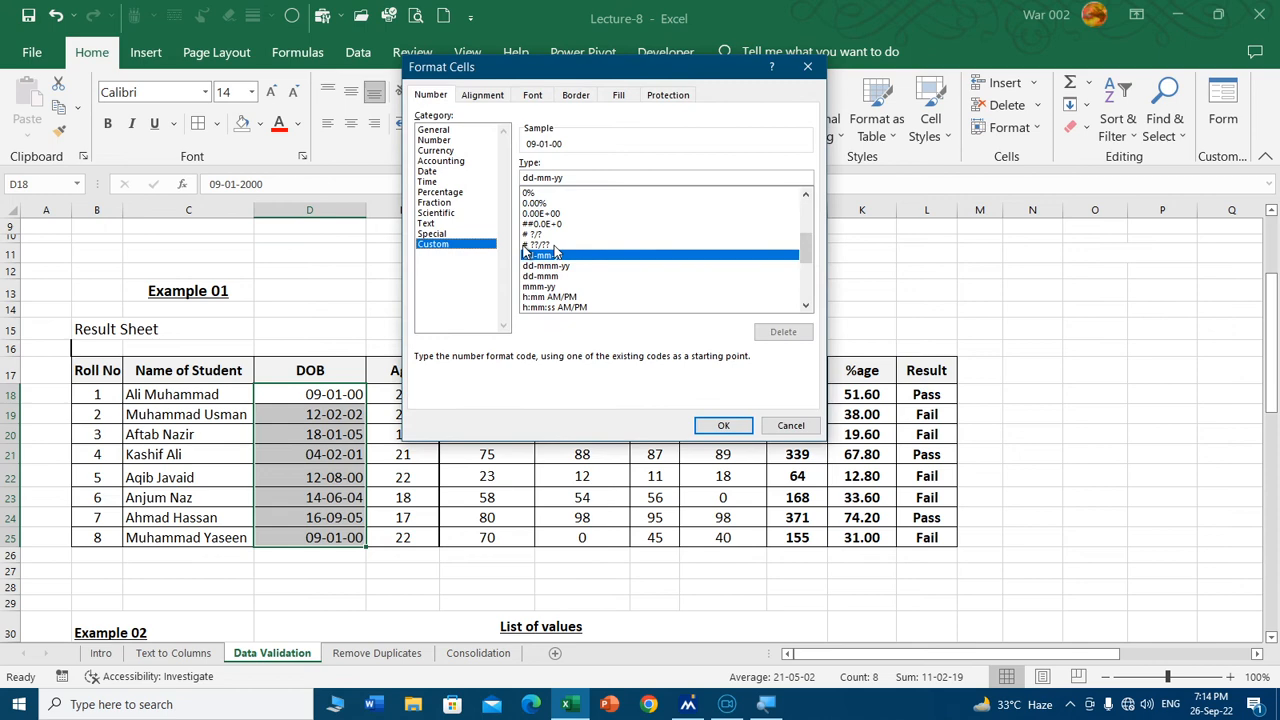
{"action": "left_click", "coordinate": [611, 178]}
{"action": "type", "text": "yy"}
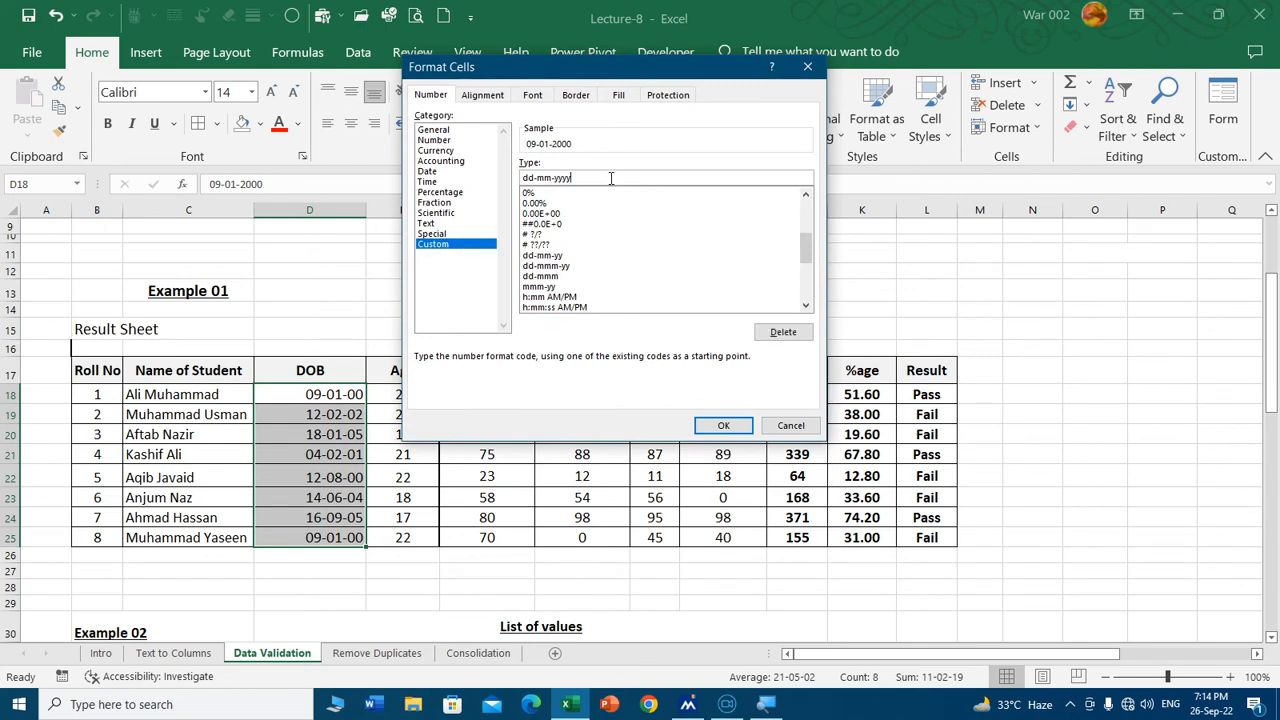
{"action": "key", "text": "Return"}
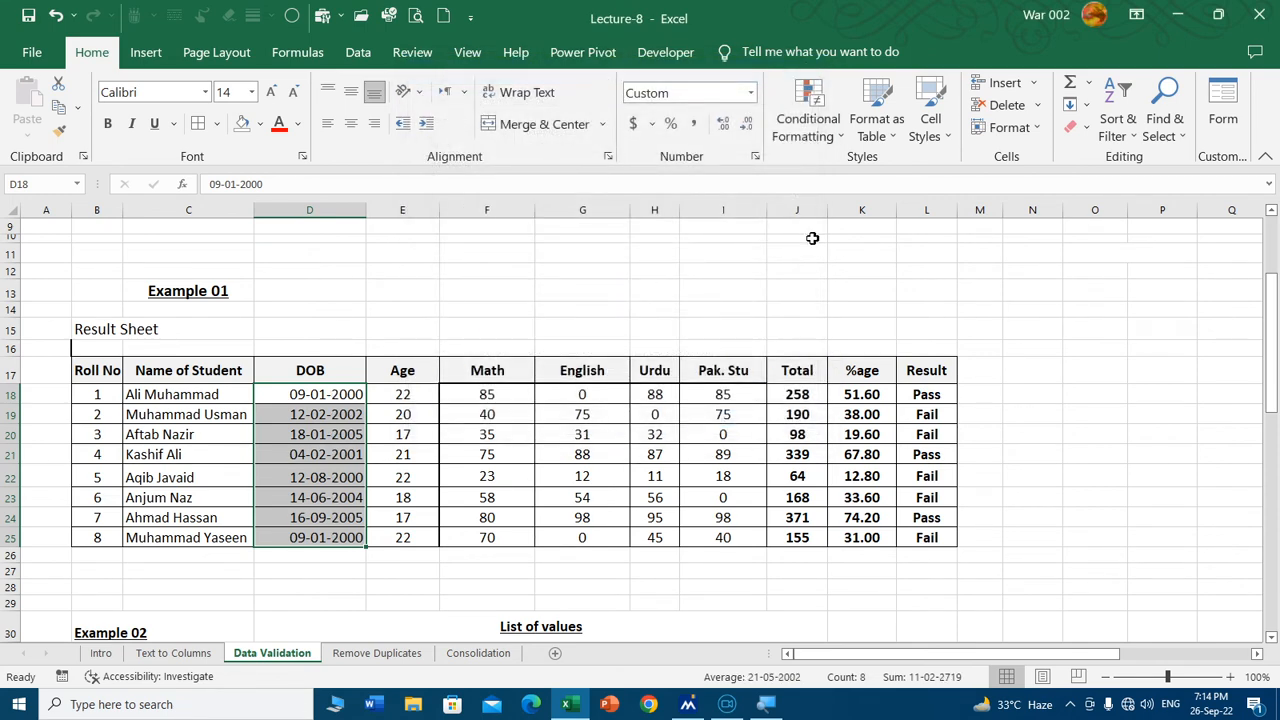
Step: Restrict the Example 01 DOB cells D18:D25 to dates between 01-01-2000 and 31-12-2010 with data validation
{"action": "left_click", "coordinate": [358, 52]}
{"action": "left_click", "coordinate": [852, 126]}
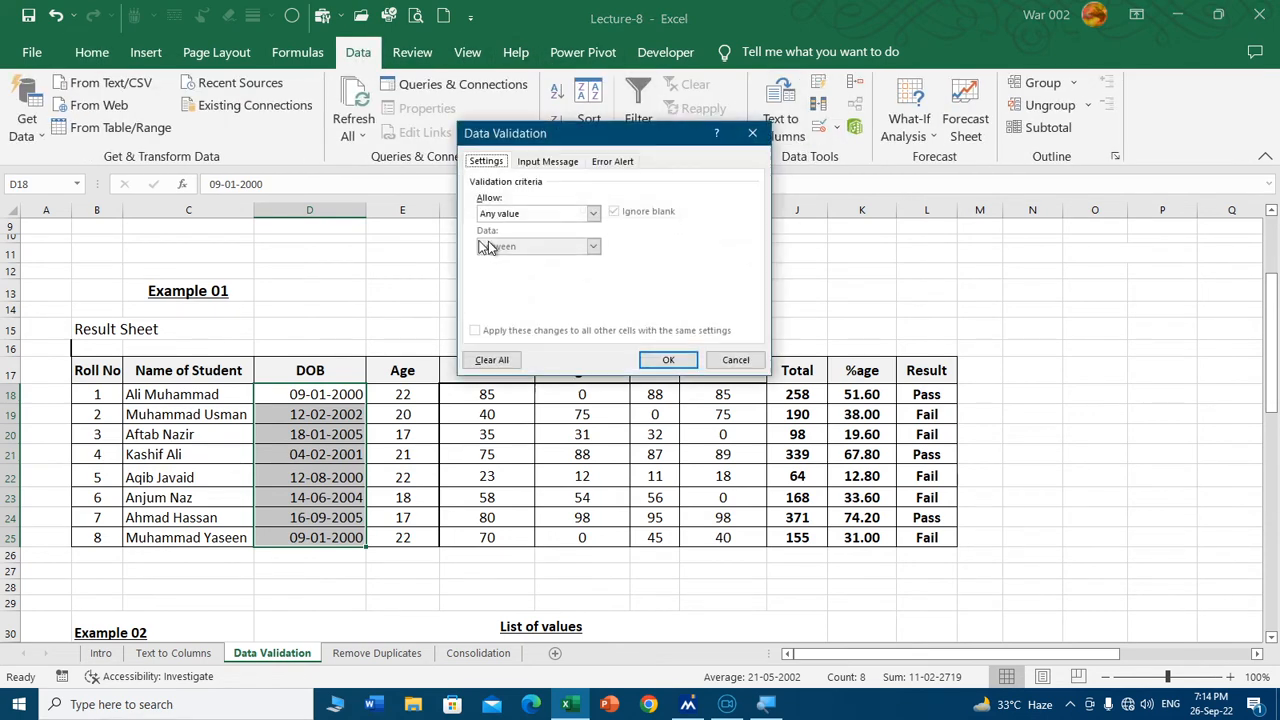
{"action": "left_click", "coordinate": [593, 213]}
{"action": "left_click", "coordinate": [525, 274]}
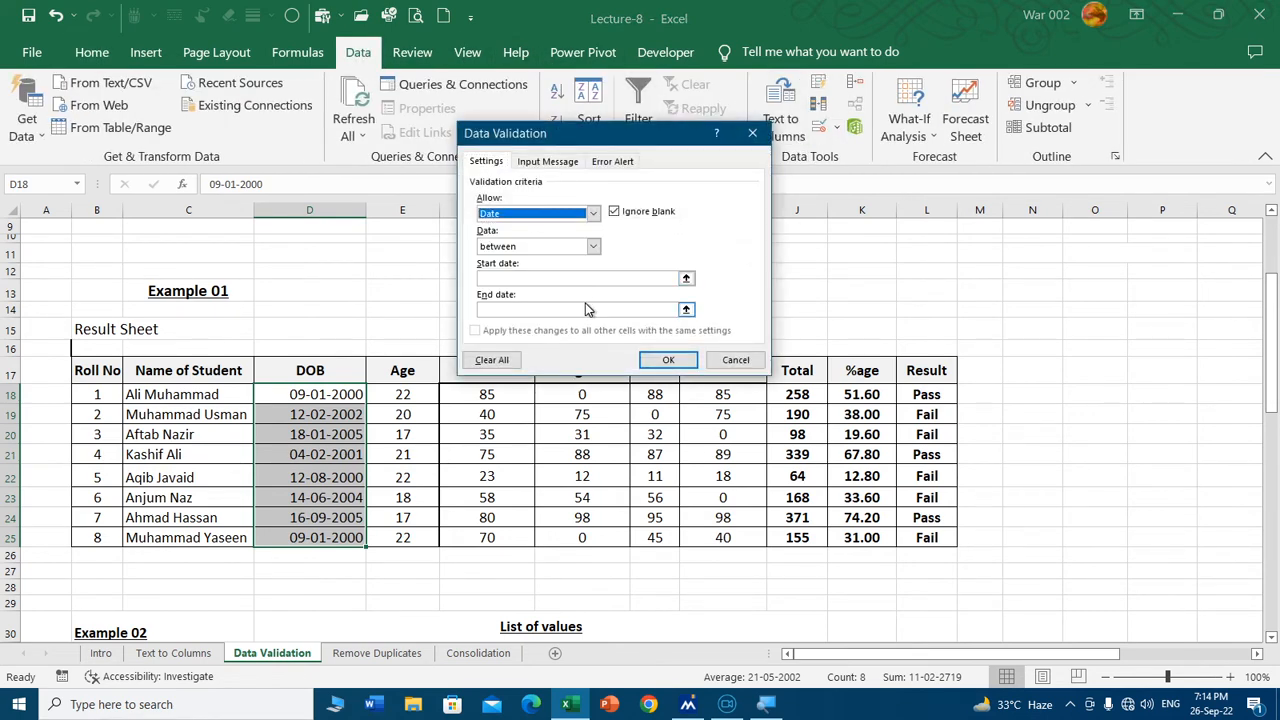
{"action": "left_click", "coordinate": [551, 277]}
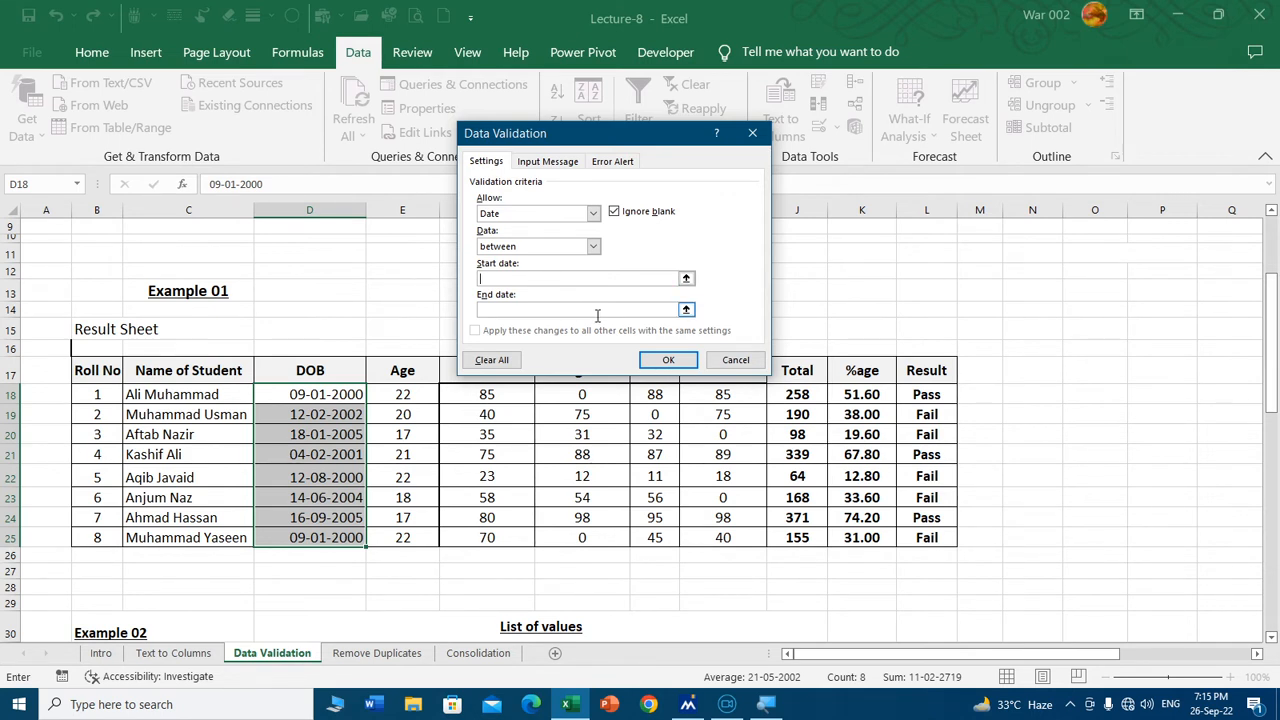
{"action": "type", "text": "01-01-2000"}
{"action": "left_click", "coordinate": [597, 316]}
{"action": "type", "text": "31-12"}
{"action": "left_click", "coordinate": [667, 362]}
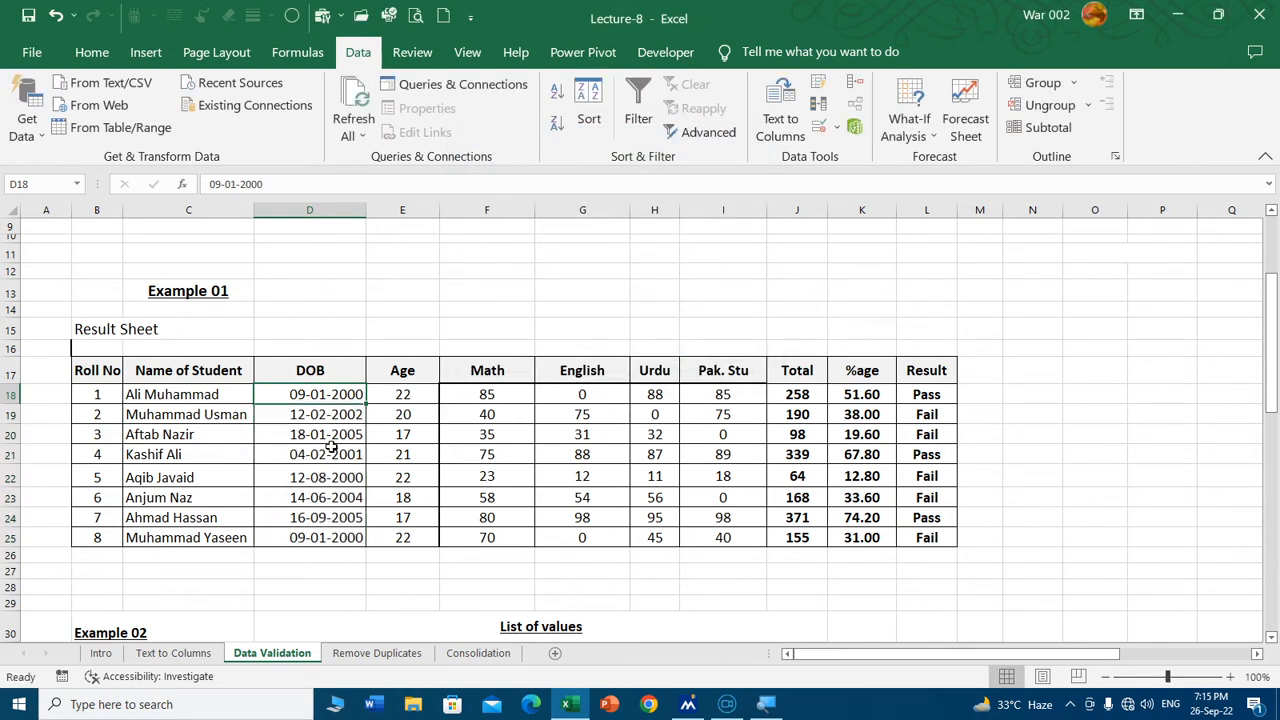
Step: Note the allowed date limits above the result sheet, entering 01-01-2000 in D14 and 31-12-2010 in E14
{"action": "left_click", "coordinate": [364, 345]}
{"action": "key", "text": "Up"}
{"action": "key", "text": "Up"}
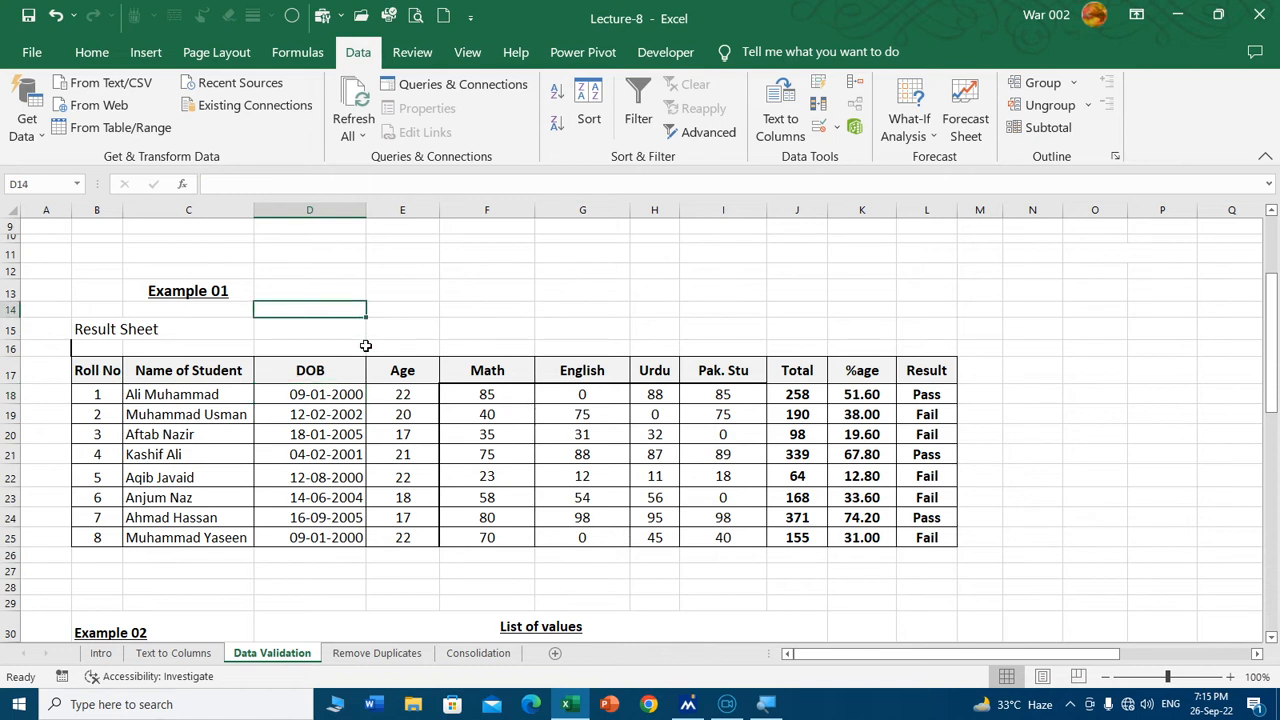
{"action": "type", "text": "01-01"}
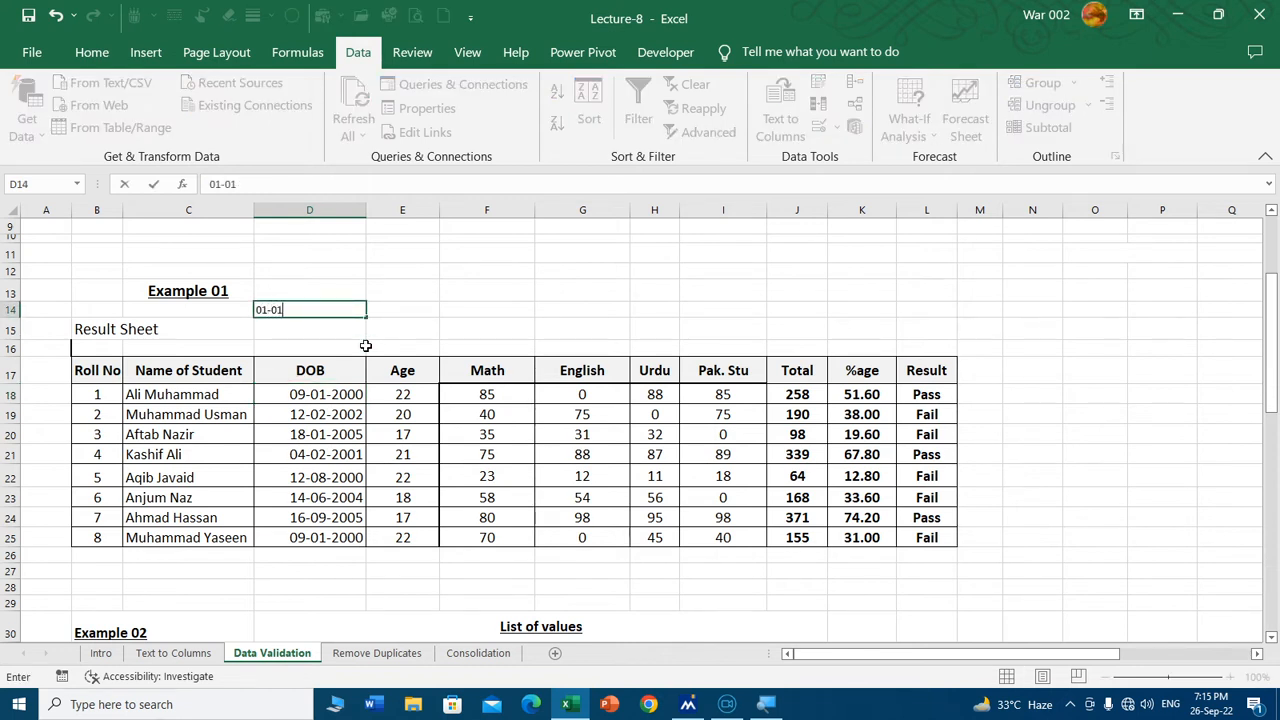
{"action": "type", "text": "-2000"}
{"action": "key", "text": "Tab"}
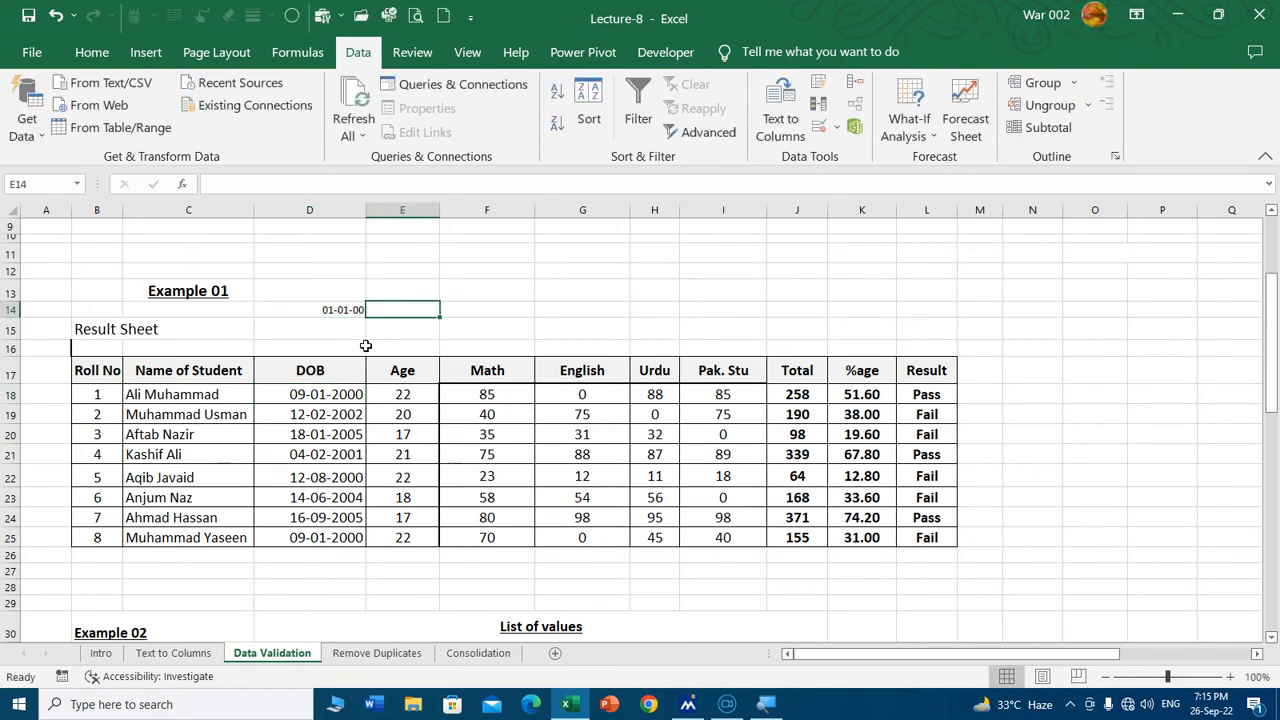
{"action": "key", "text": "Left"}
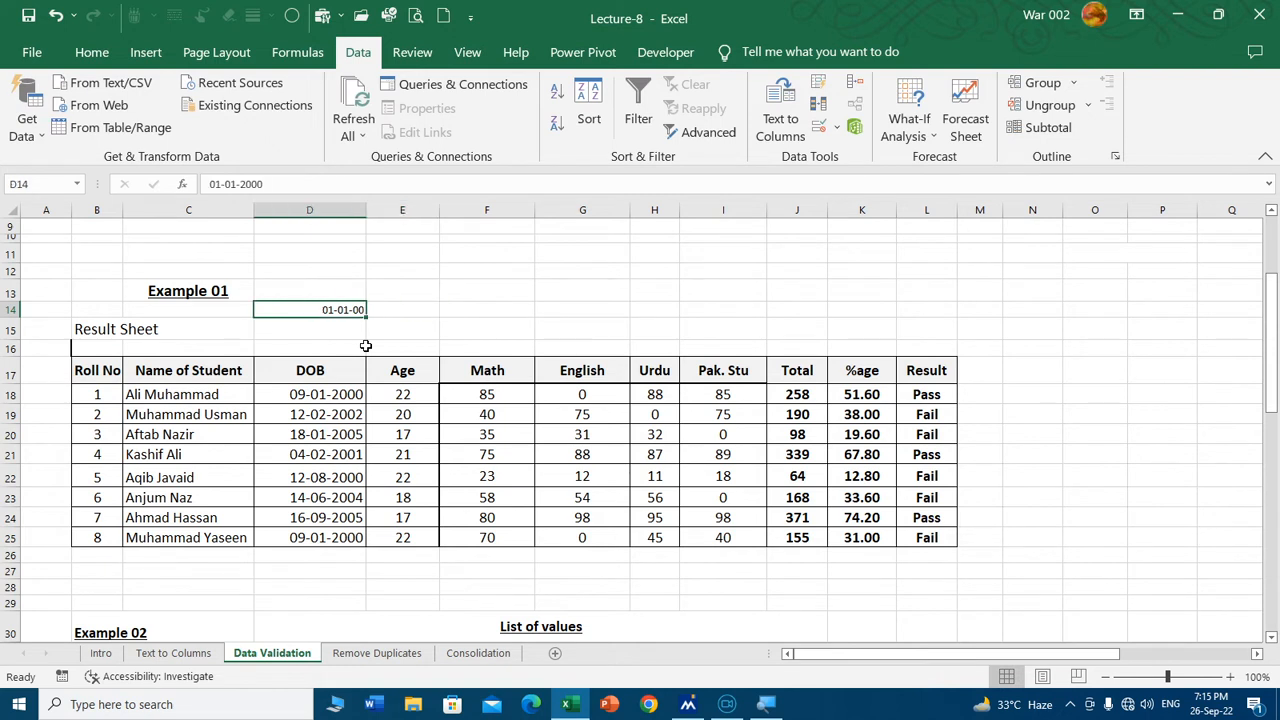
{"action": "key", "text": "Right"}
{"action": "type", "text": "31"}
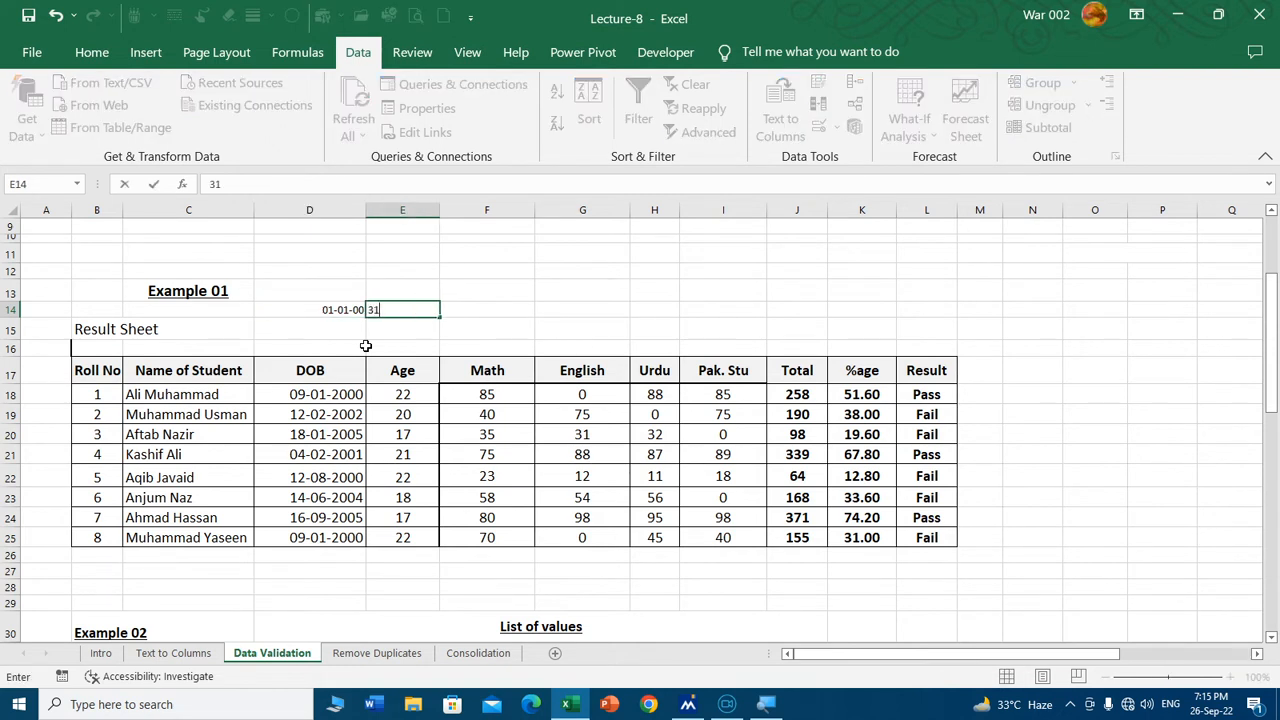
{"action": "type", "text": "-12-2010"}
Step: Test the DOB rule by trying to enter a birth date earlier than the allowed start date in D18, and cancel the entry
{"action": "left_click", "coordinate": [351, 399]}
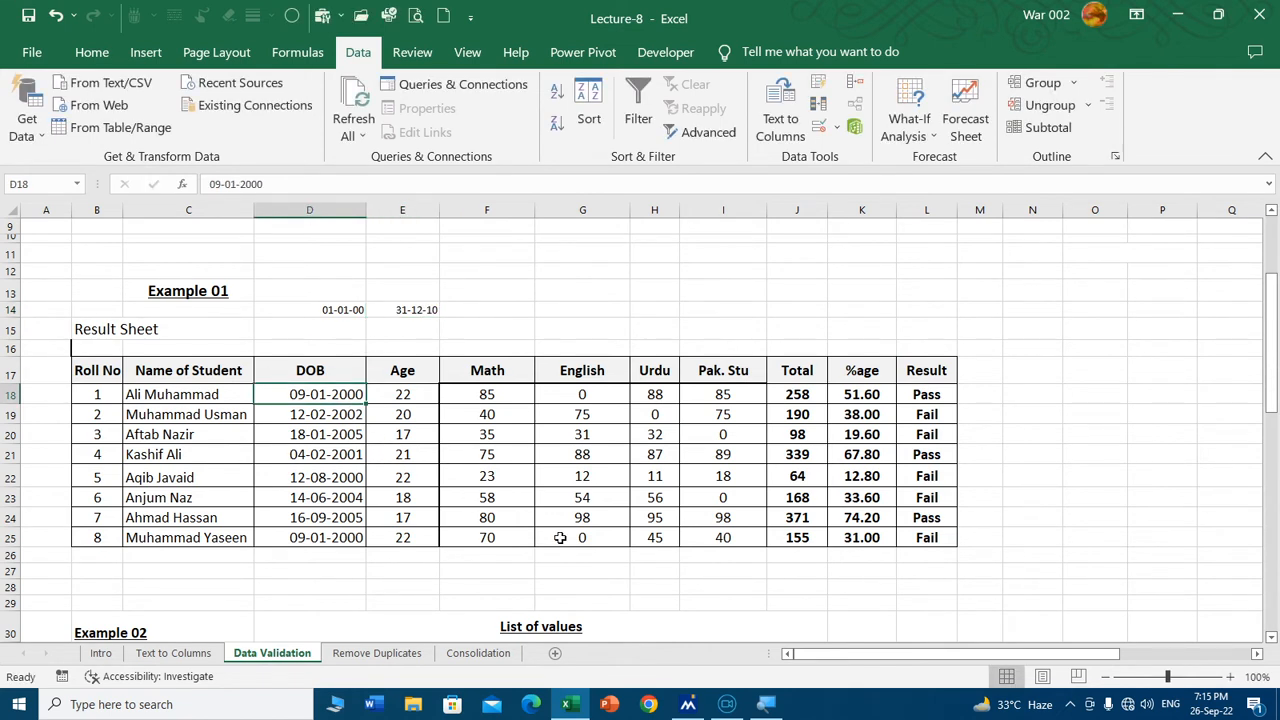
{"action": "type", "text": "09-02"}
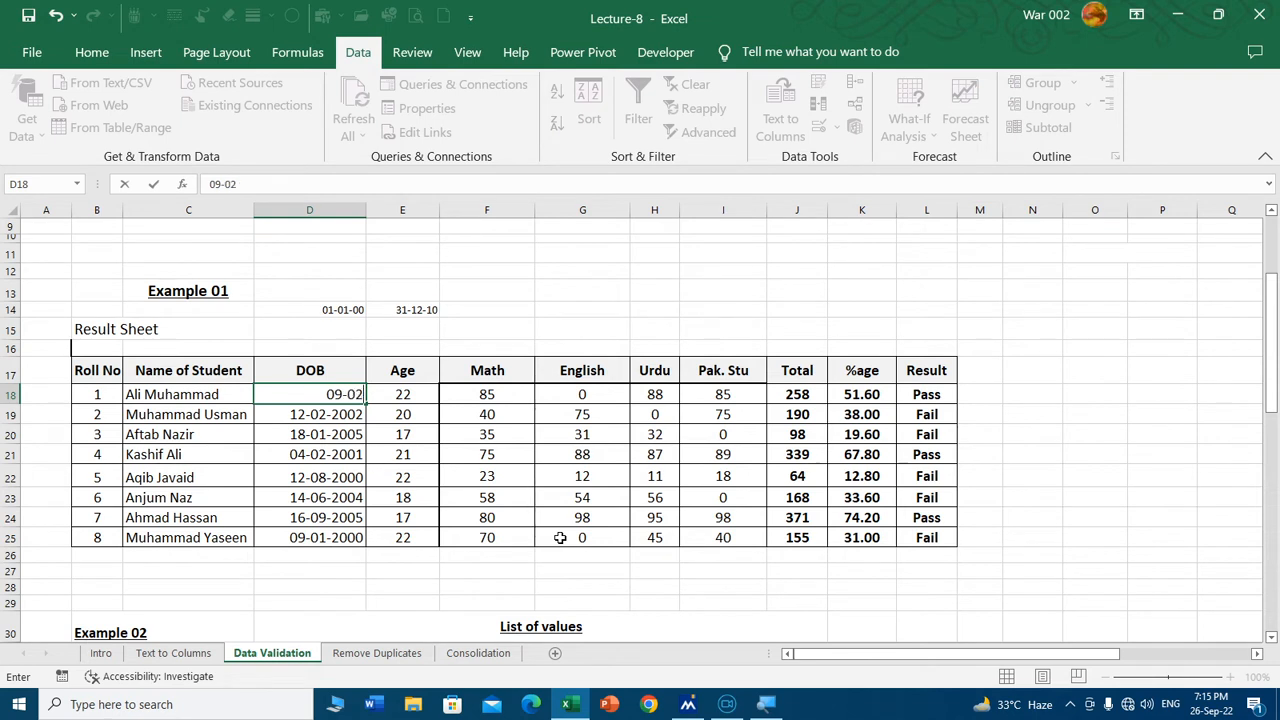
{"action": "type", "text": "-1998"}
{"action": "key", "text": "Return"}
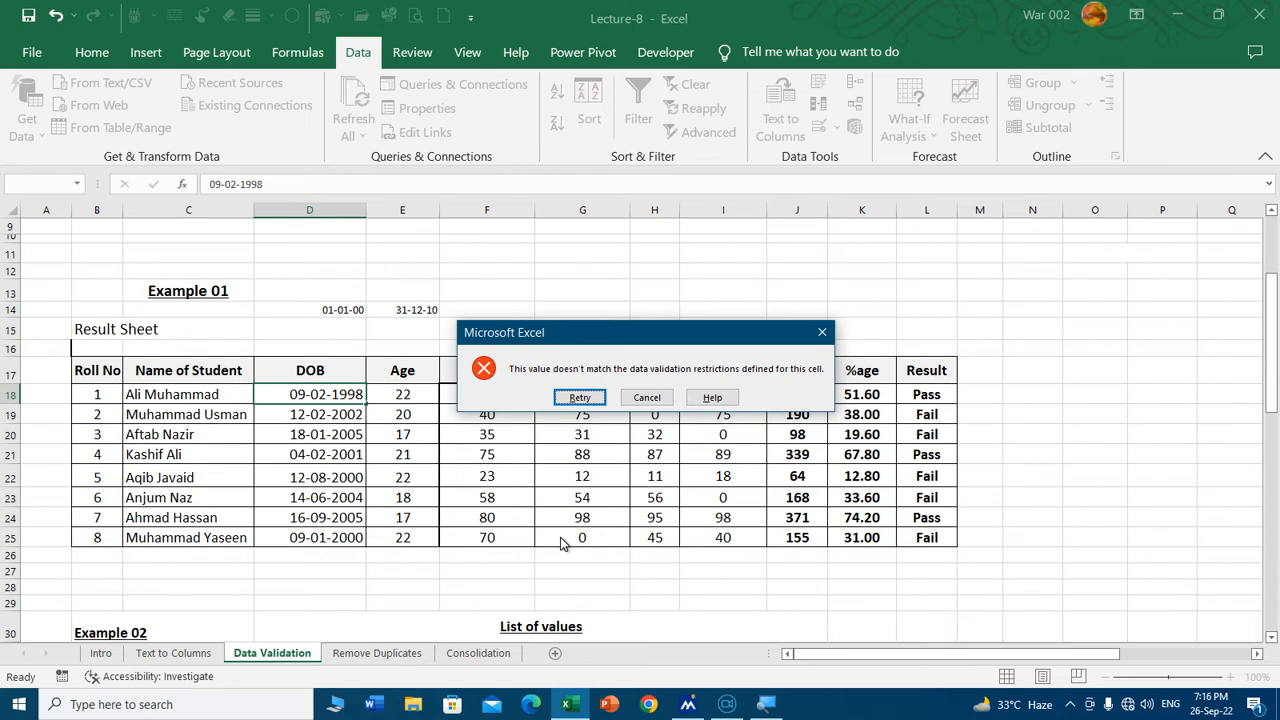
{"action": "left_click", "coordinate": [648, 397]}
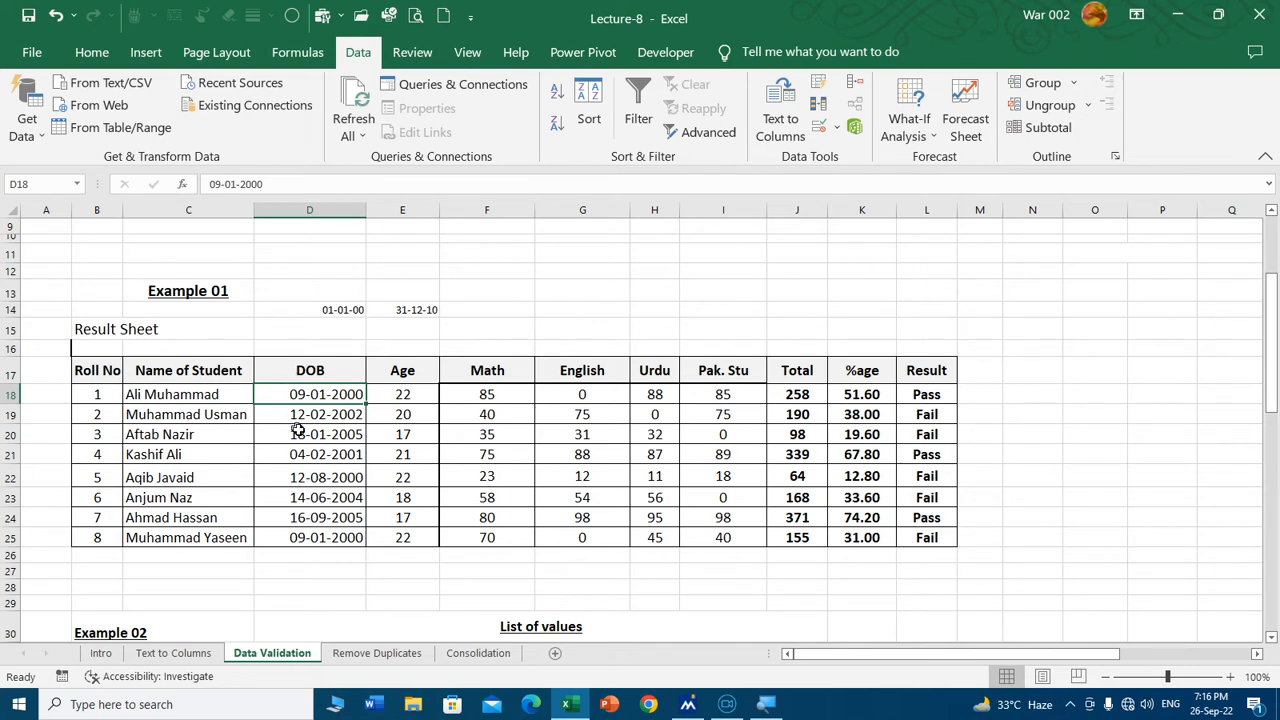
Step: Clear the existing validation criteria for the Date of Sales cells D33:D42 in the Example 02 table
{"action": "scroll", "coordinate": [410, 383], "scroll_direction": "down", "scroll_amount": 6}
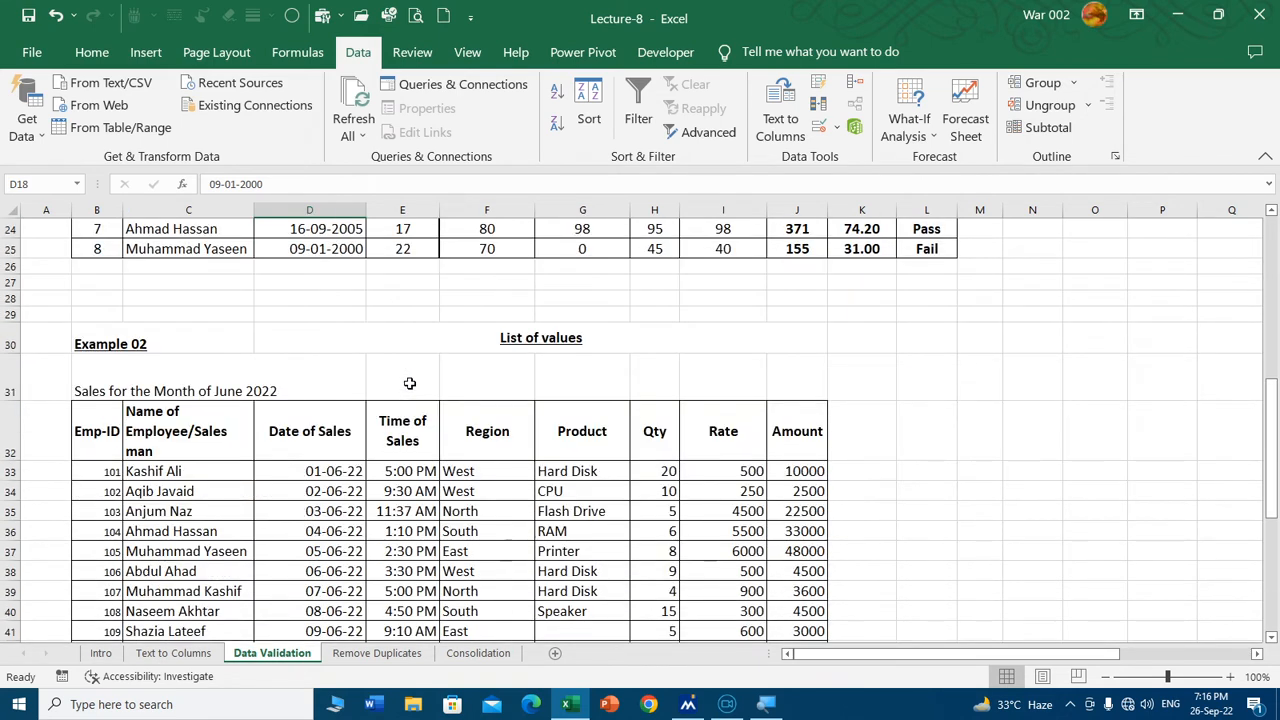
{"action": "scroll", "coordinate": [410, 383], "scroll_direction": "down", "scroll_amount": 1}
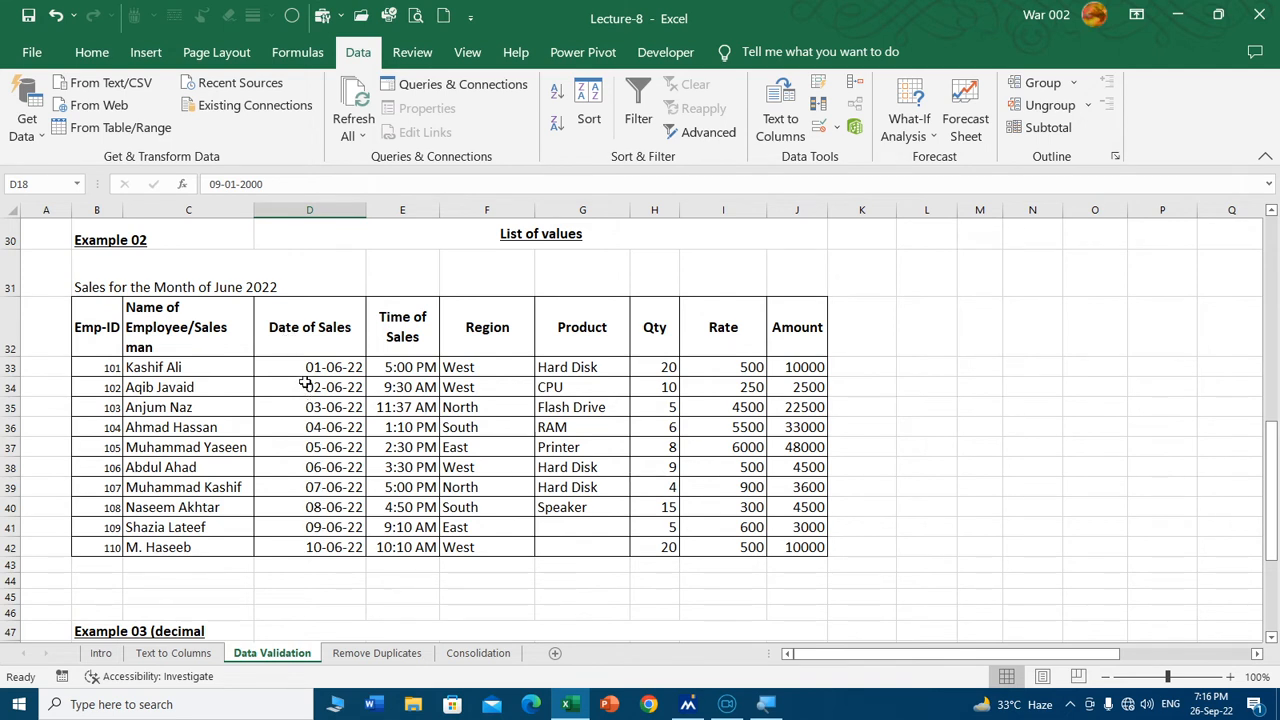
{"action": "left_click_drag", "start_coordinate": [305, 370], "coordinate": [322, 546]}
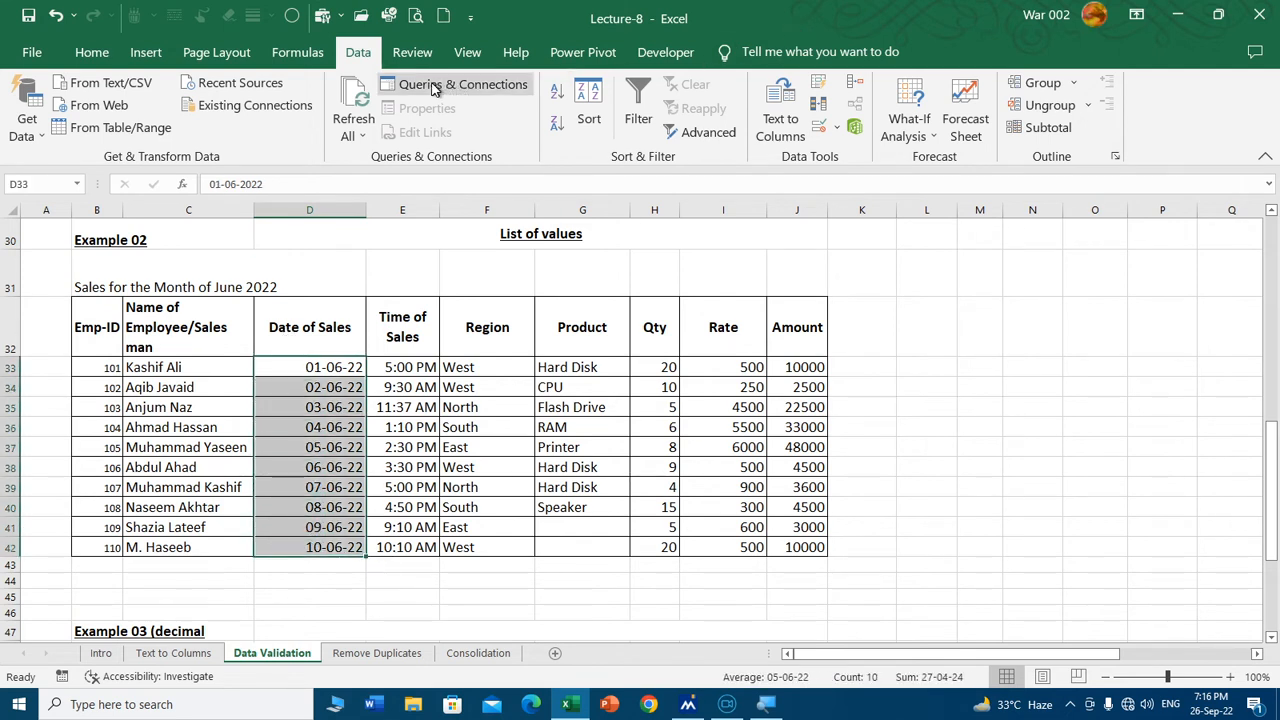
{"action": "left_click", "coordinate": [820, 126]}
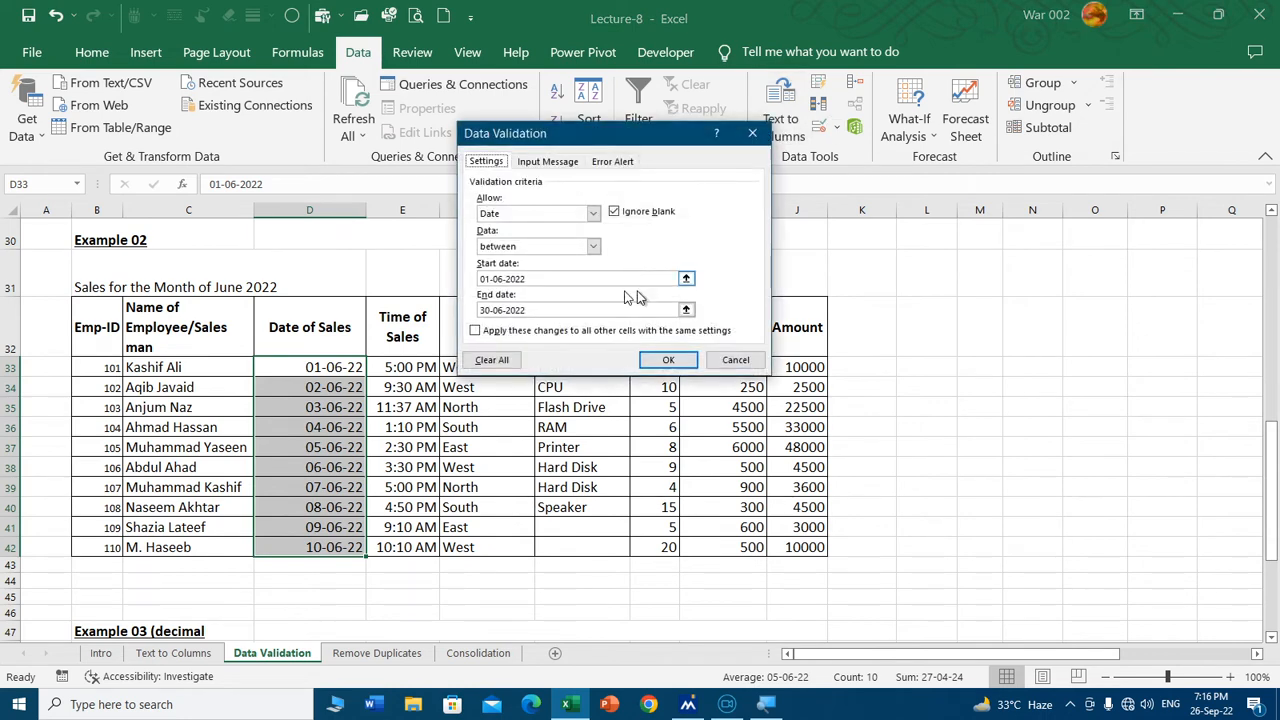
{"action": "left_click", "coordinate": [494, 361]}
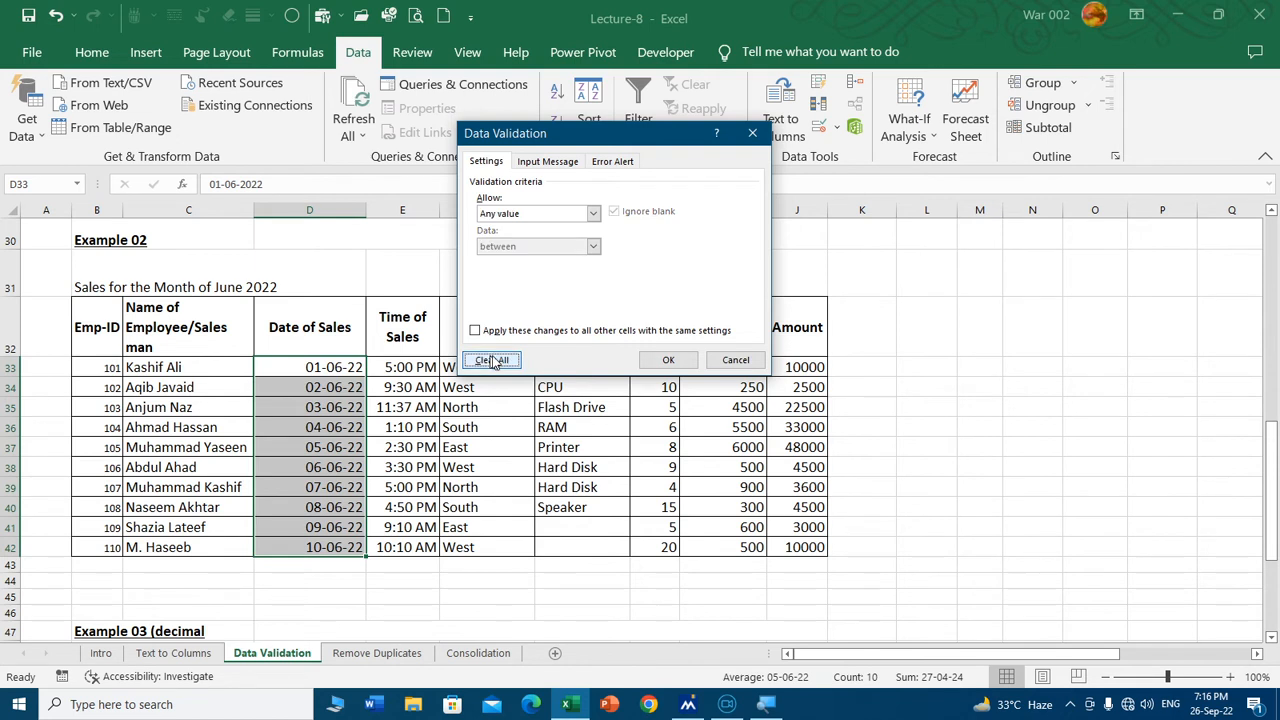
Step: Set a Date validation rule for D33:D42 that allows dates between 01-06-2022 and 30-06-2022
{"action": "left_click", "coordinate": [593, 213]}
{"action": "left_click", "coordinate": [550, 271]}
{"action": "left_click", "coordinate": [557, 279]}
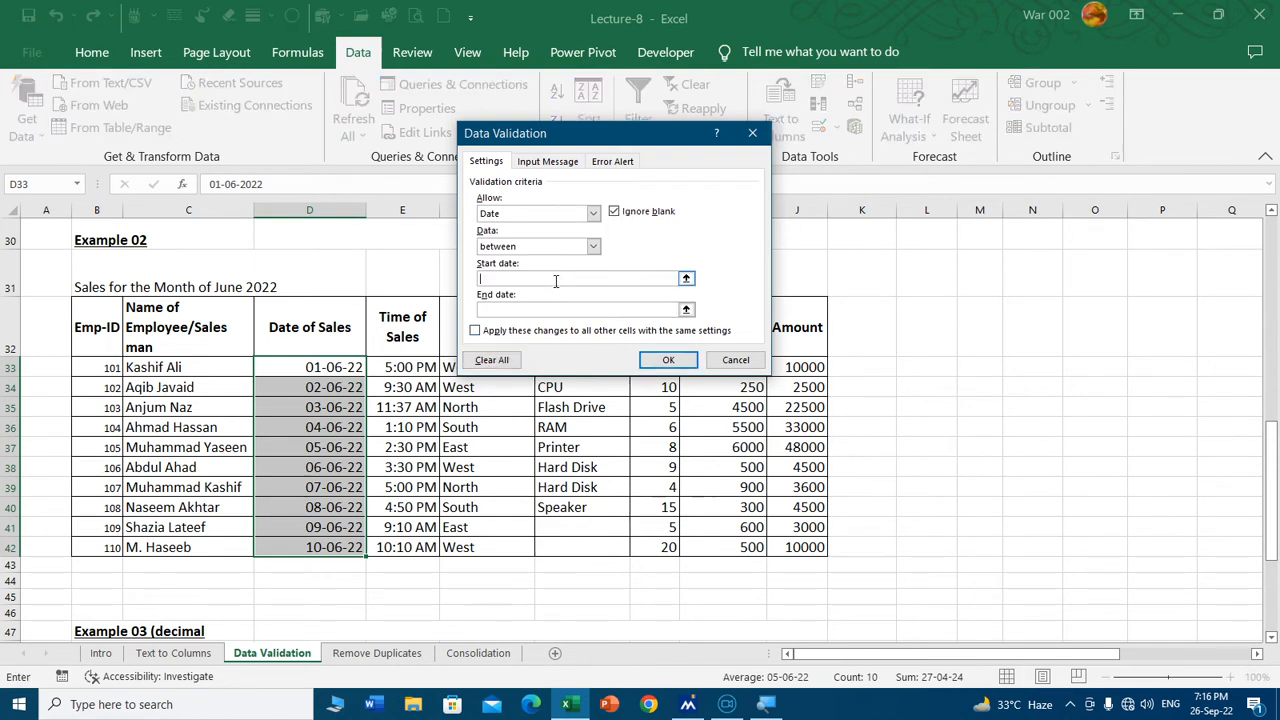
{"action": "type", "text": "01-06-2022"}
{"action": "key", "text": "Tab"}
{"action": "type", "text": "30-06-"}
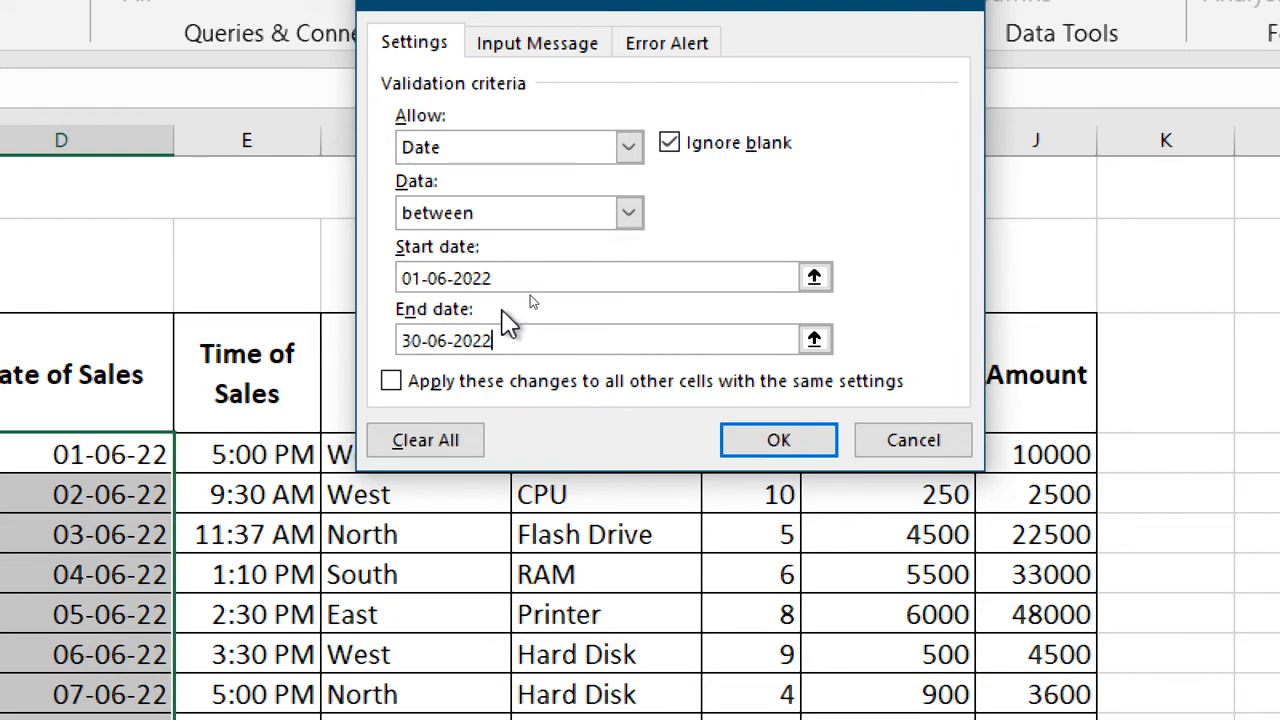
{"action": "left_click", "coordinate": [791, 441]}
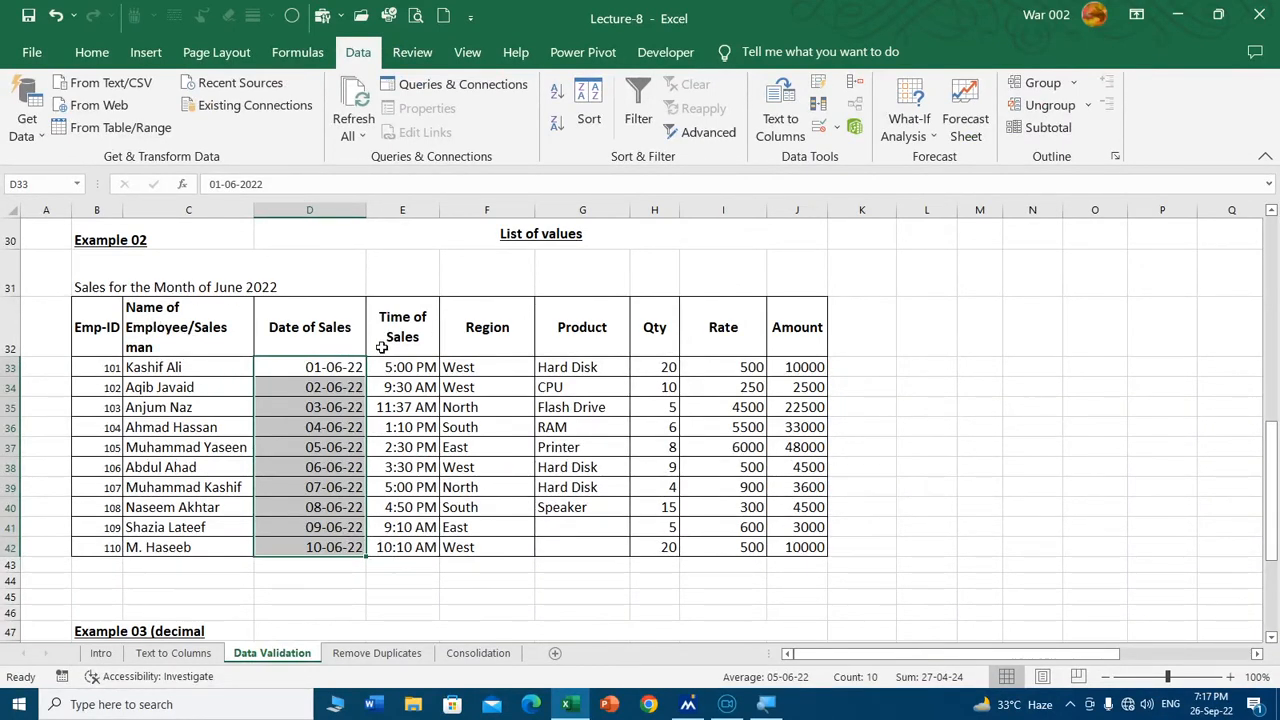
Step: Test the sales date rule by trying to enter 31-05-2022 in D33, and cancel the entry
{"action": "left_click", "coordinate": [313, 367]}
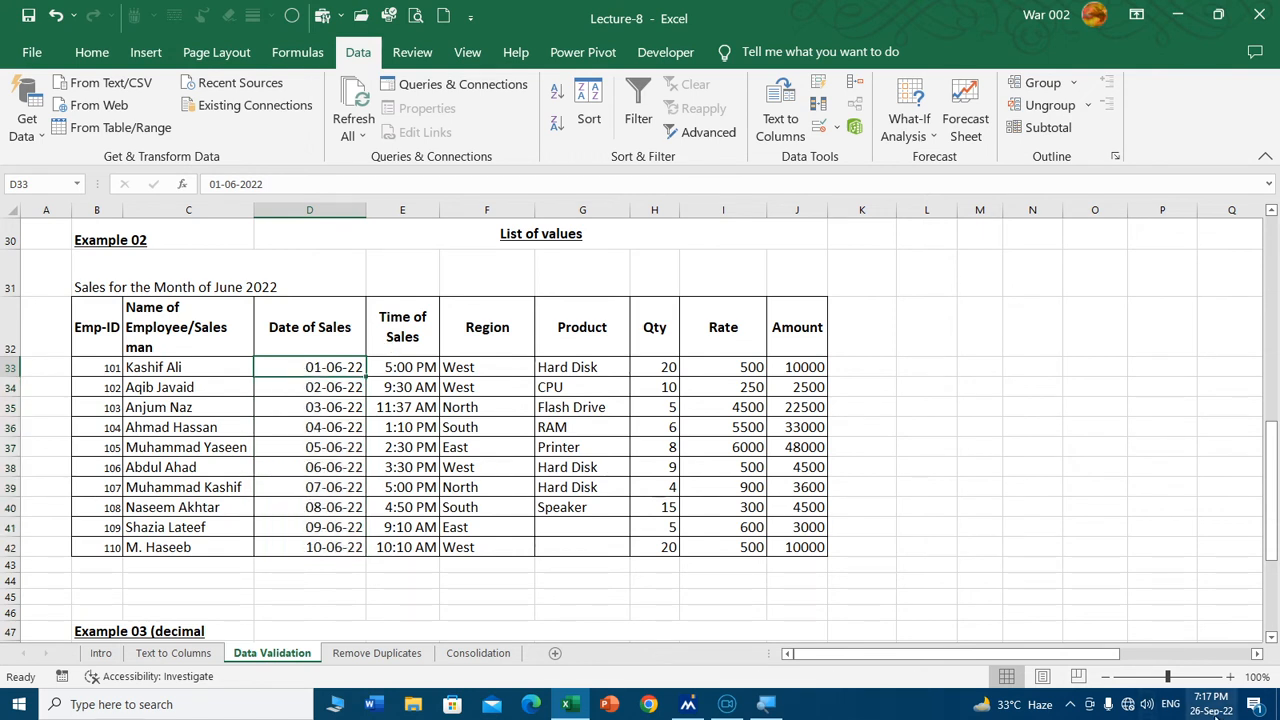
{"action": "key", "text": "Delete"}
{"action": "type", "text": "31-05"}
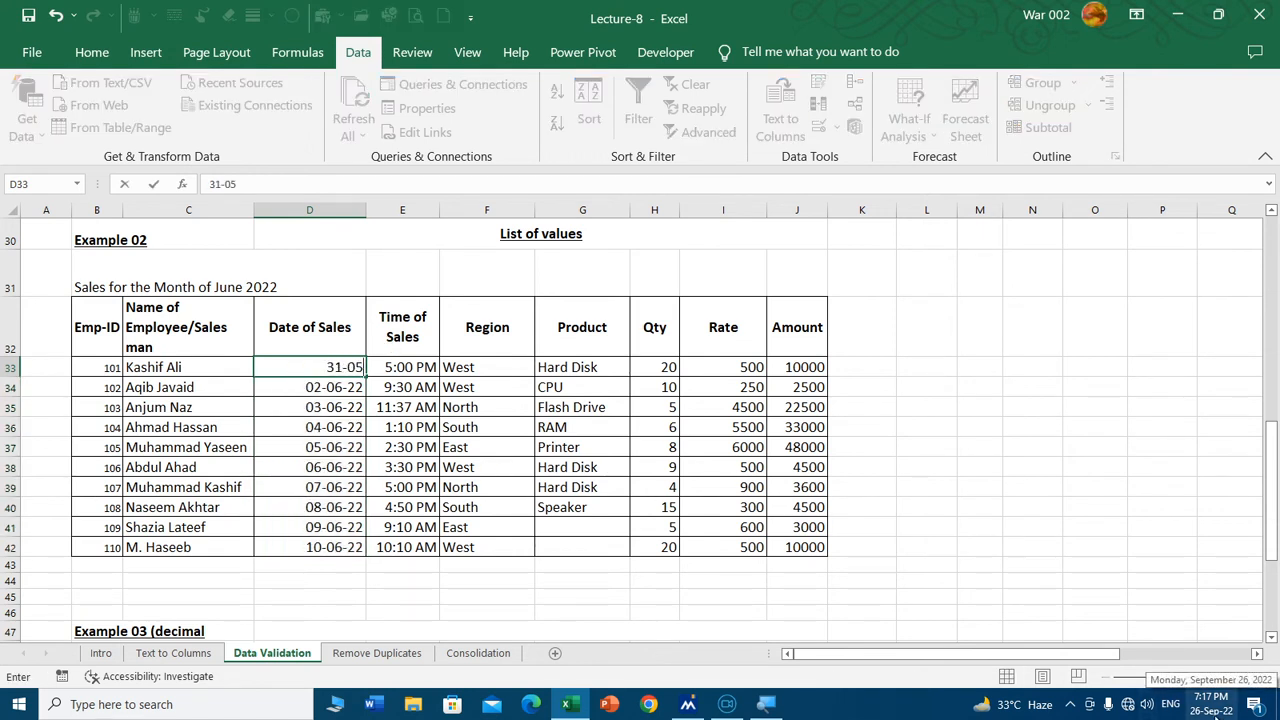
{"action": "type", "text": "-2022"}
{"action": "key", "text": "Return"}
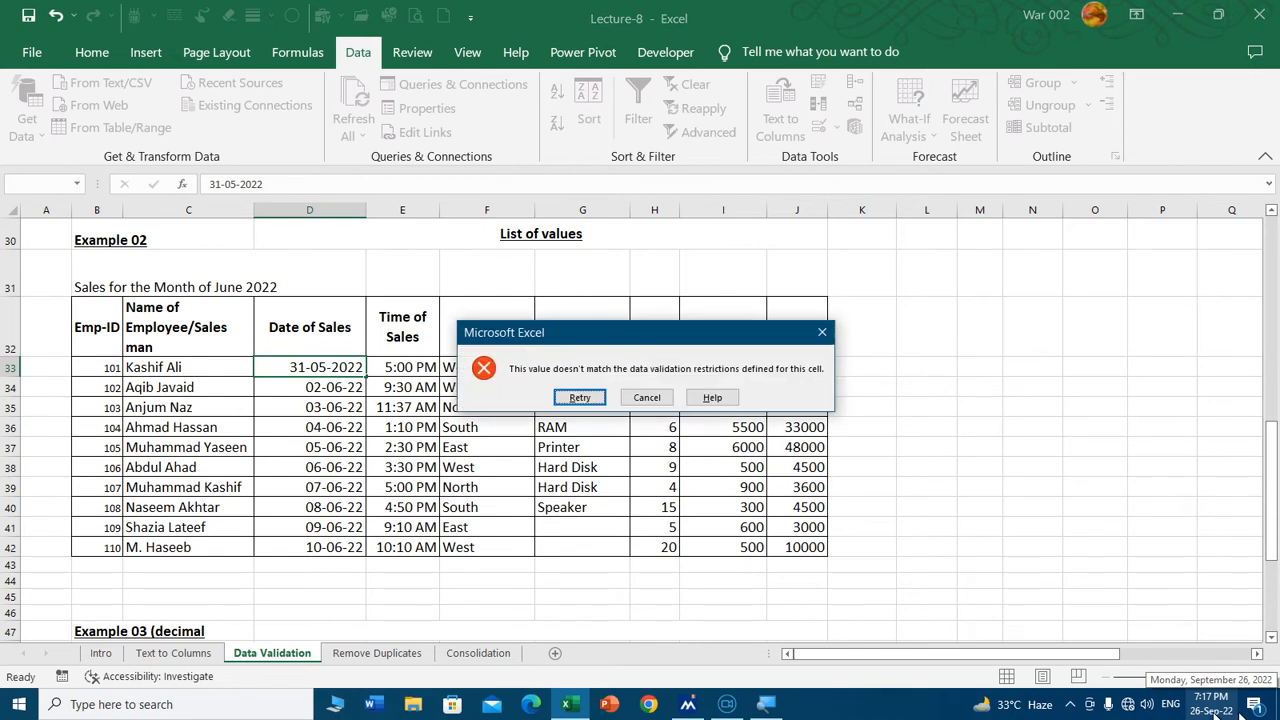
{"action": "left_click", "coordinate": [647, 398]}
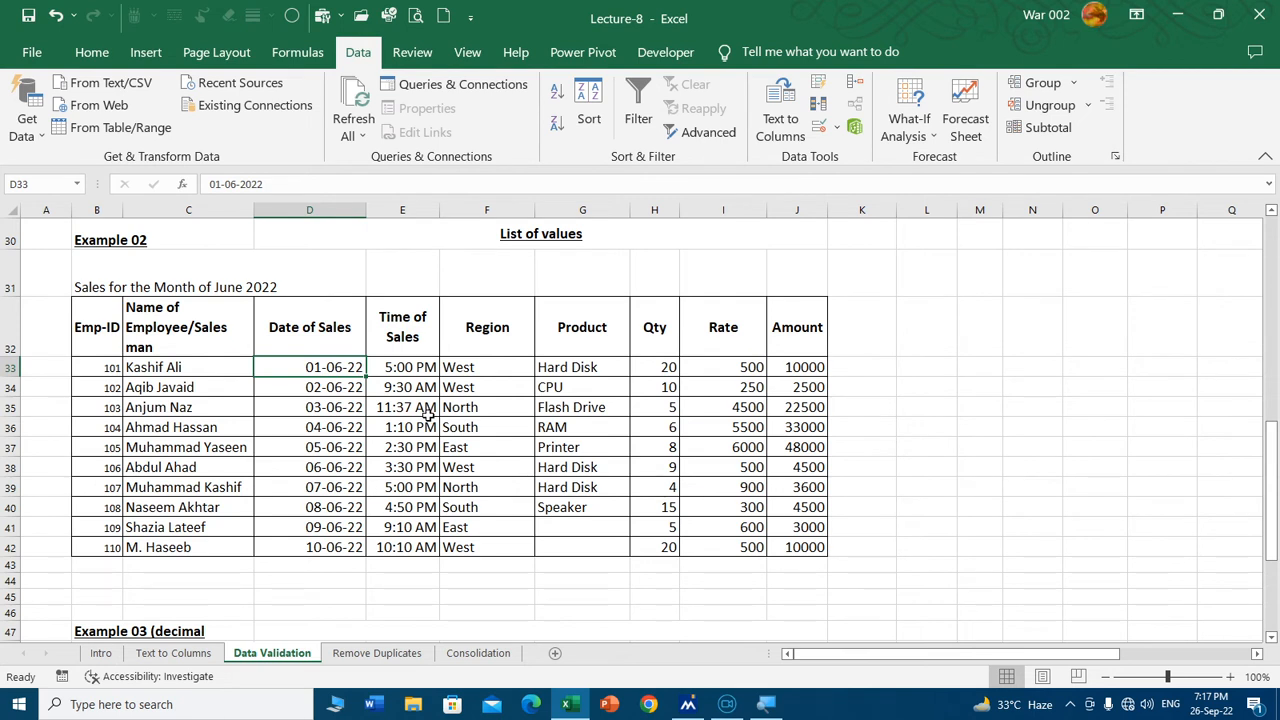
Step: Review the Time validation criteria of the Time of Sales cells E33:E41 and accept the existing start and end times
{"action": "left_click_drag", "start_coordinate": [405, 368], "coordinate": [403, 536]}
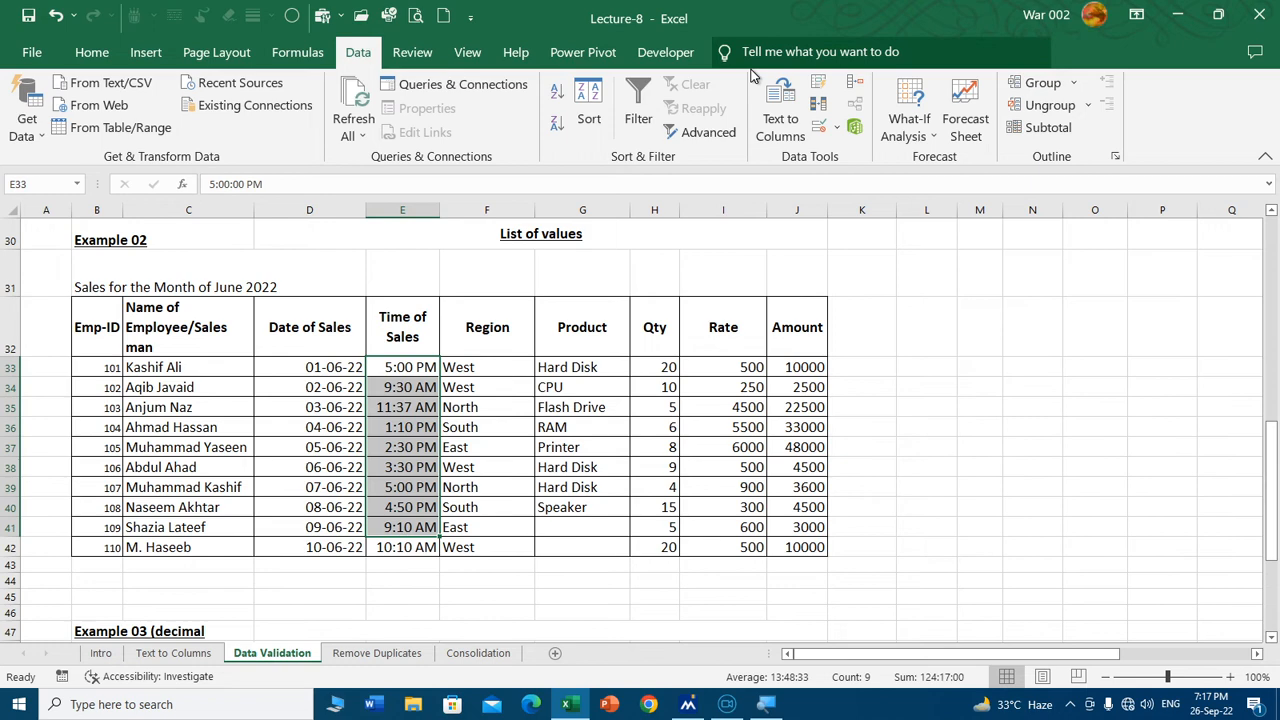
{"action": "left_click", "coordinate": [848, 128]}
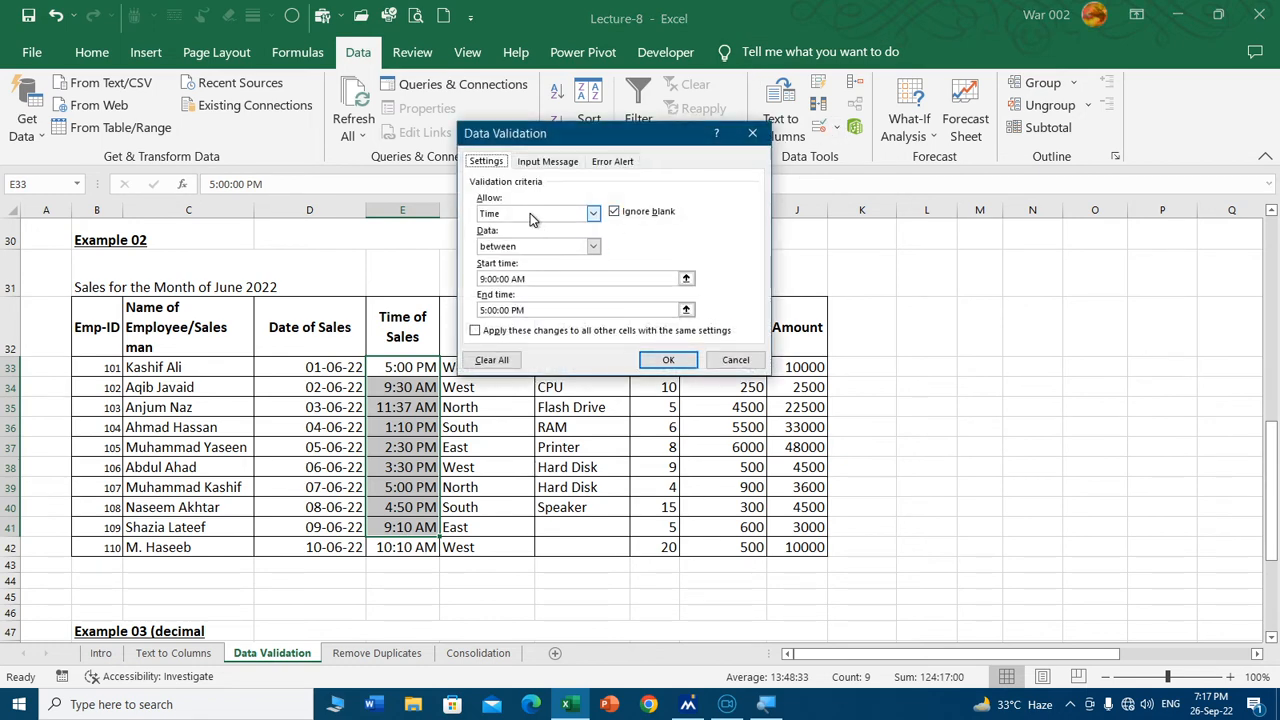
{"action": "left_click", "coordinate": [530, 213]}
{"action": "left_click", "coordinate": [600, 279]}
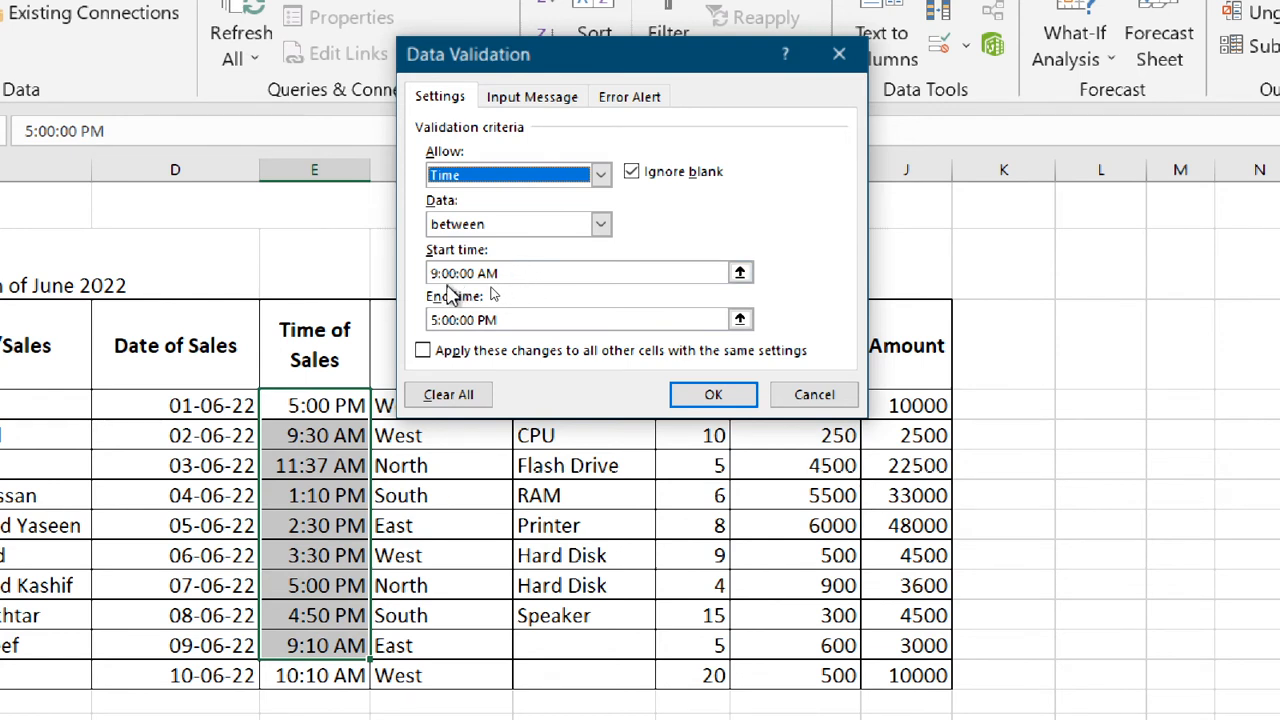
{"action": "left_click", "coordinate": [714, 395]}
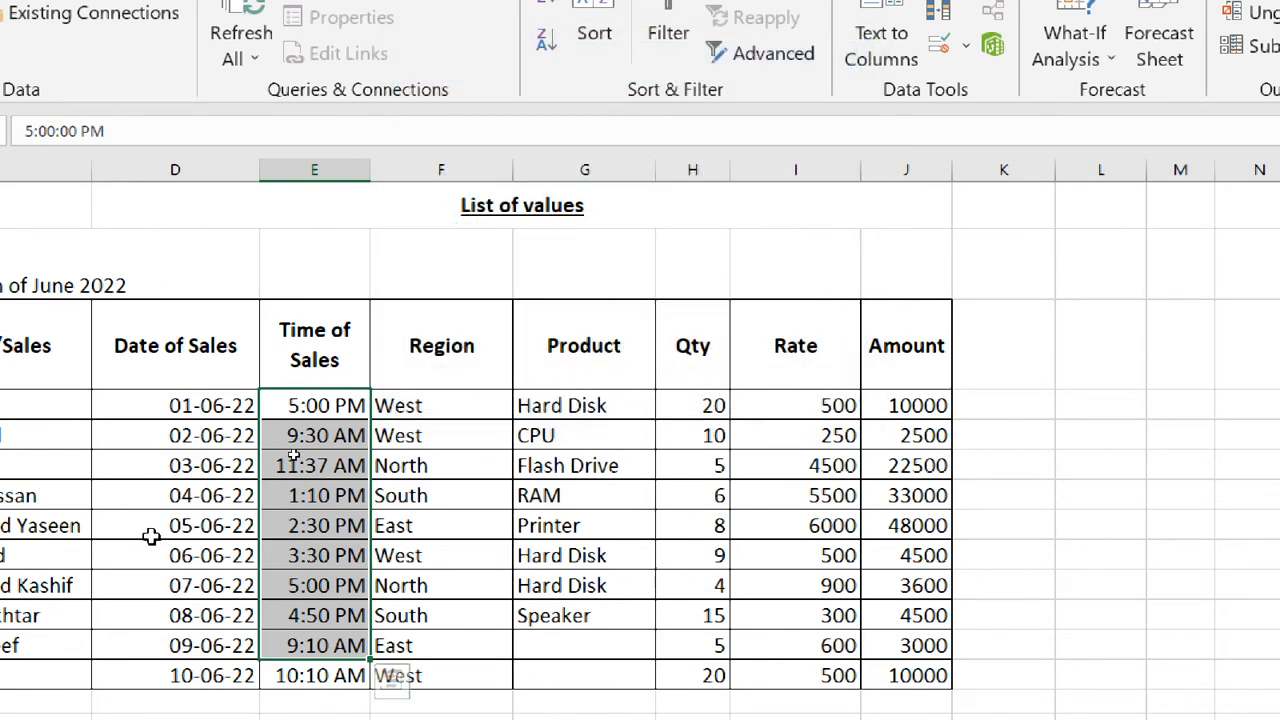
Step: Test the sales time rule by trying to enter 08:00 AM in E33, and cancel the entry
{"action": "left_click", "coordinate": [342, 404]}
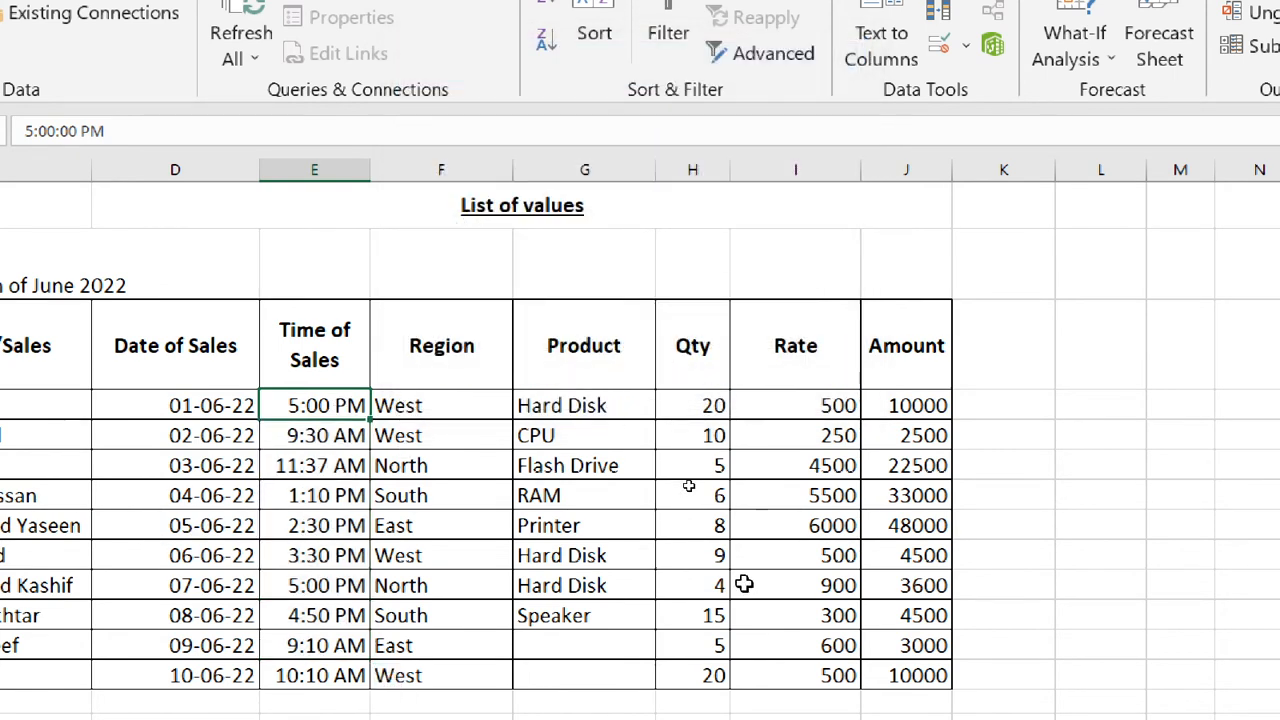
{"action": "type", "text": "08"}
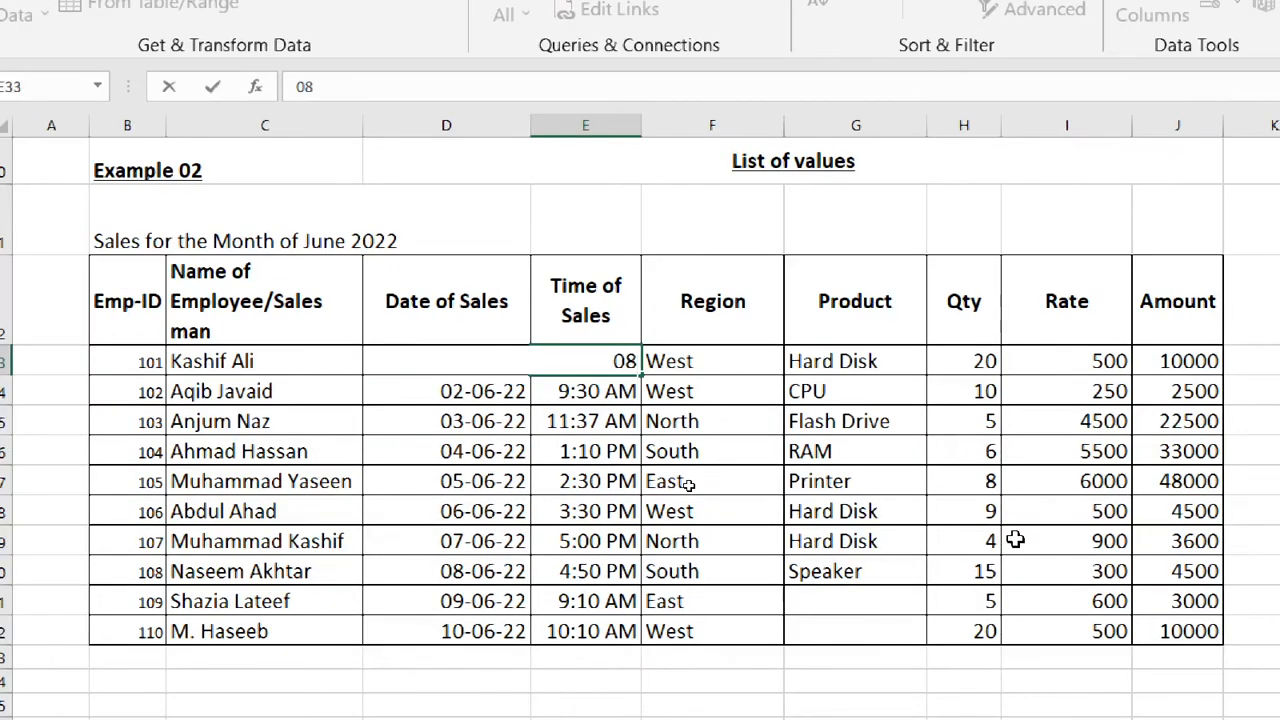
{"action": "type", "text": ":00"}
{"action": "type", "text": "AM"}
{"action": "key", "text": "Return"}
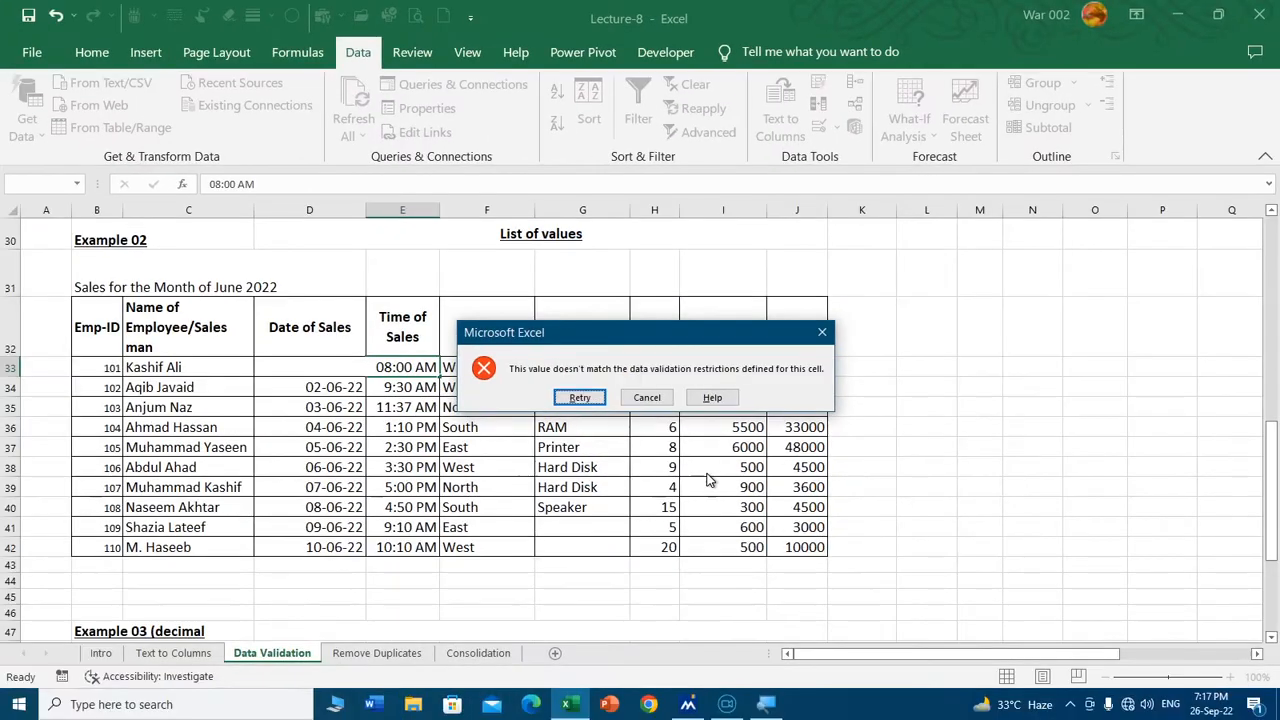
{"action": "left_click", "coordinate": [647, 398]}
Step: Examine the validation types that can be allowed for Time of Sales cell E33, leaving its rule as it is
{"action": "scroll", "coordinate": [369, 420], "scroll_direction": "up", "scroll_amount": 7}
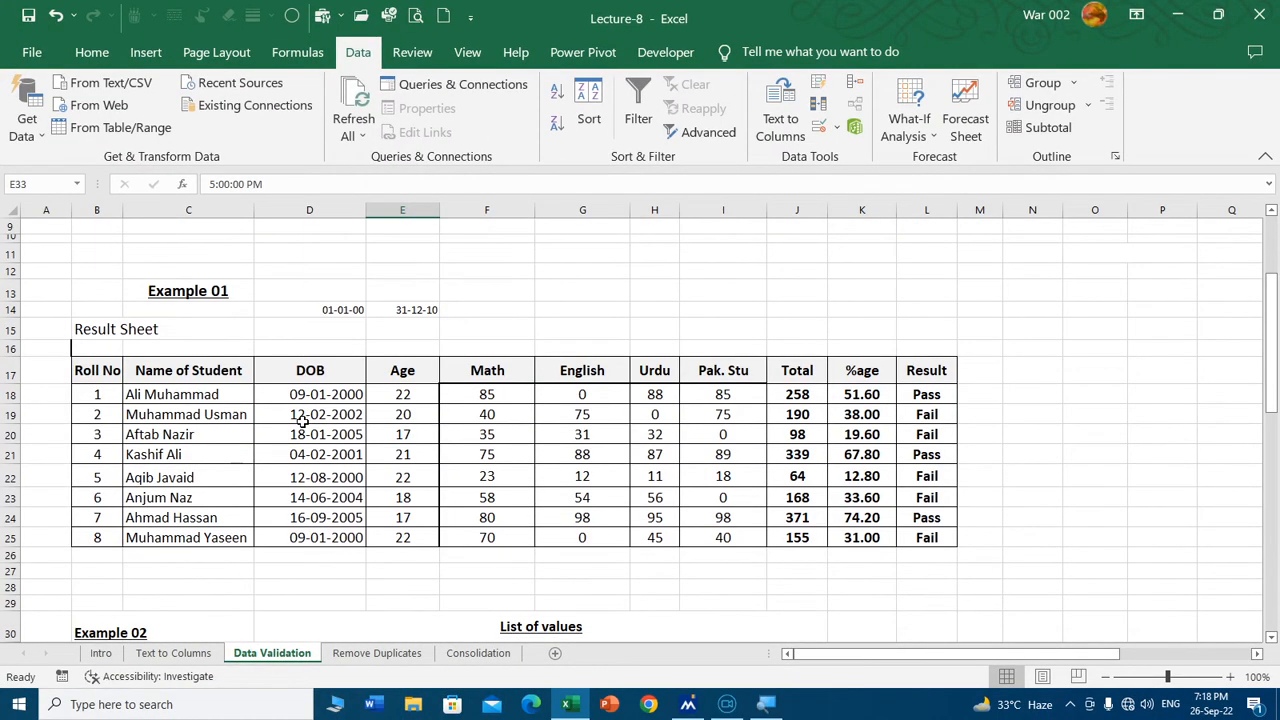
{"action": "left_click", "coordinate": [820, 128]}
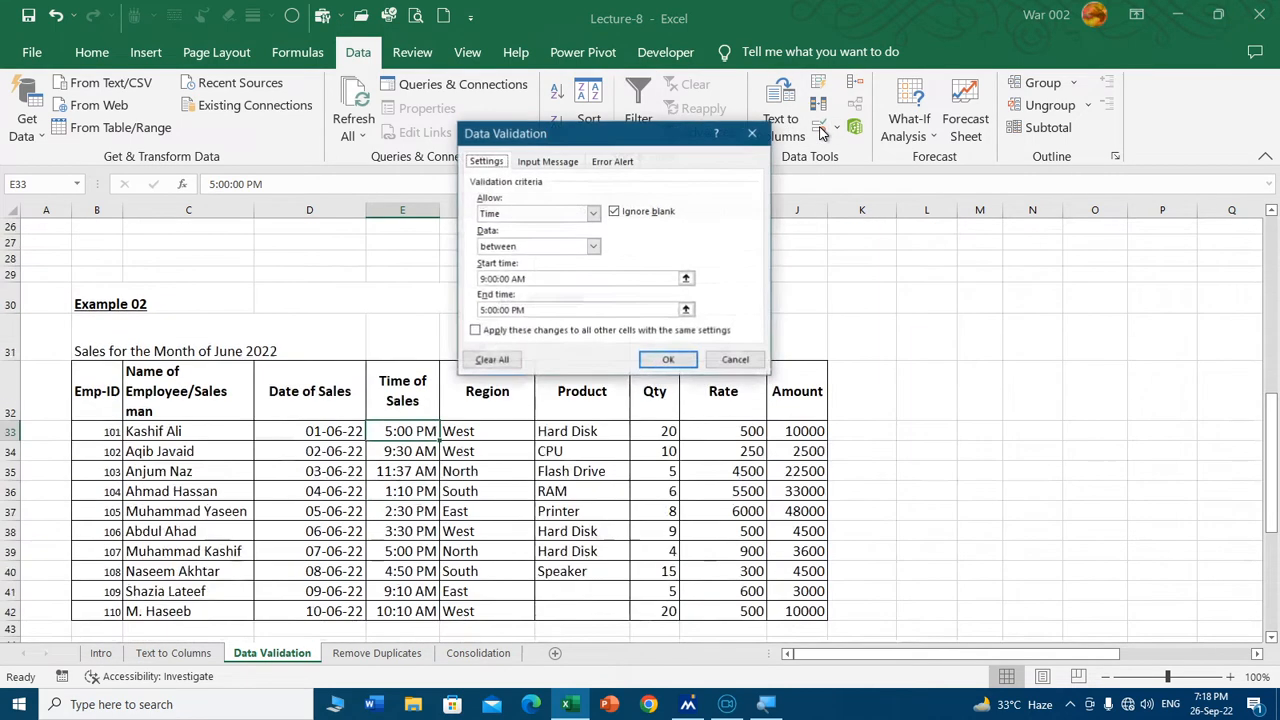
{"action": "left_click", "coordinate": [591, 248]}
{"action": "left_click", "coordinate": [593, 215]}
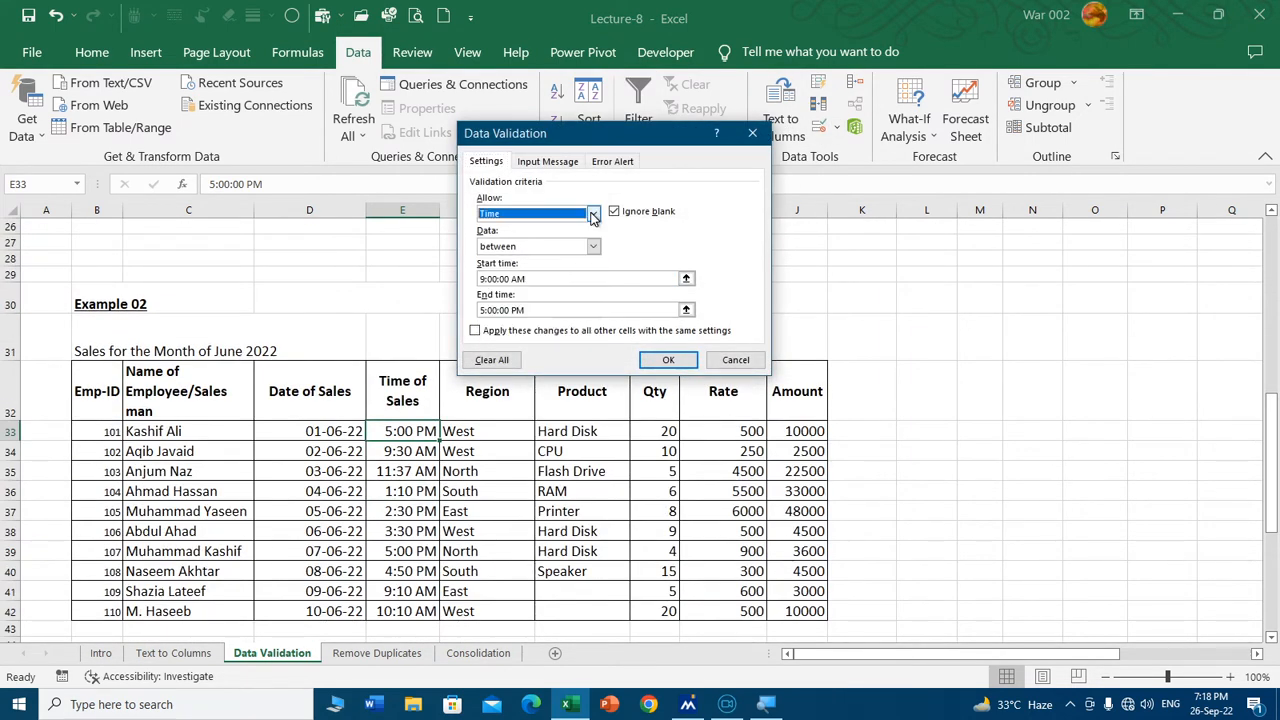
{"action": "left_click", "coordinate": [593, 215]}
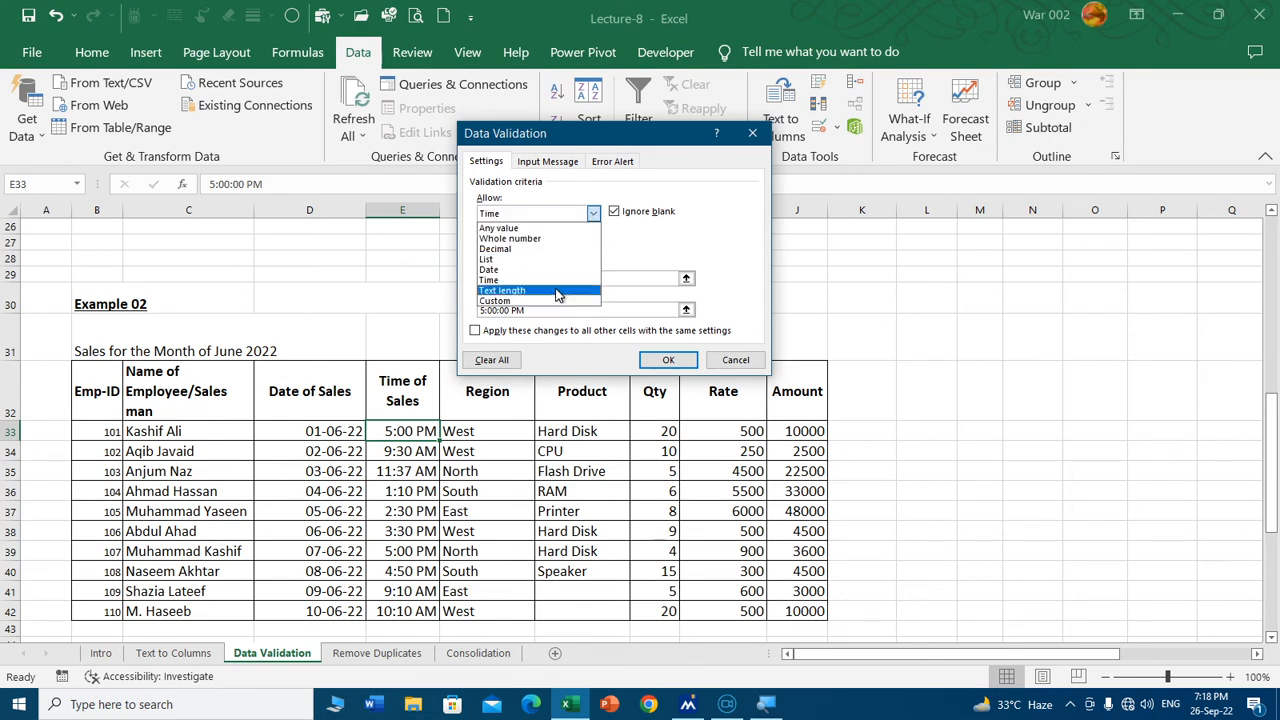
{"action": "key", "text": "Escape"}
{"action": "key", "text": "Escape"}
Step: Set a Text length validation rule for the student names in C18:C25, allowing between 3 and 25 characters
{"action": "scroll", "coordinate": [245, 402], "scroll_direction": "up", "scroll_amount": 7}
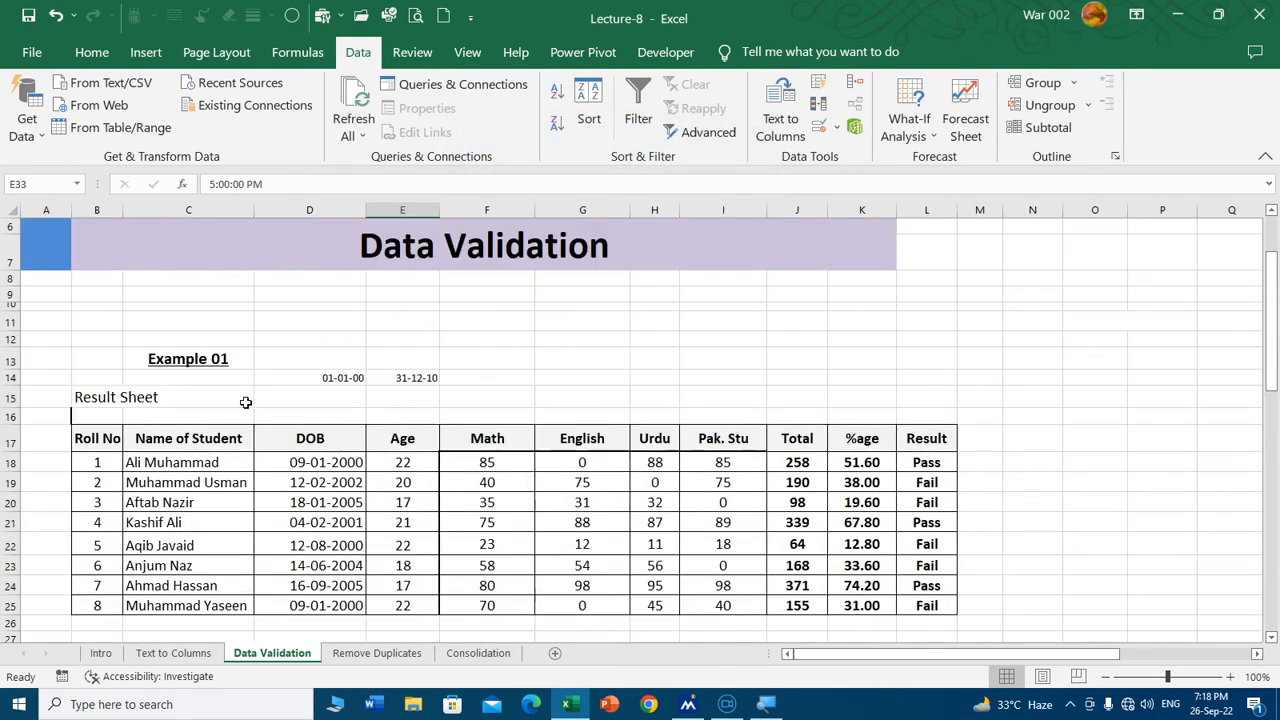
{"action": "scroll", "coordinate": [245, 402], "scroll_direction": "down", "scroll_amount": 2}
{"action": "left_click_drag", "start_coordinate": [205, 350], "coordinate": [205, 490]}
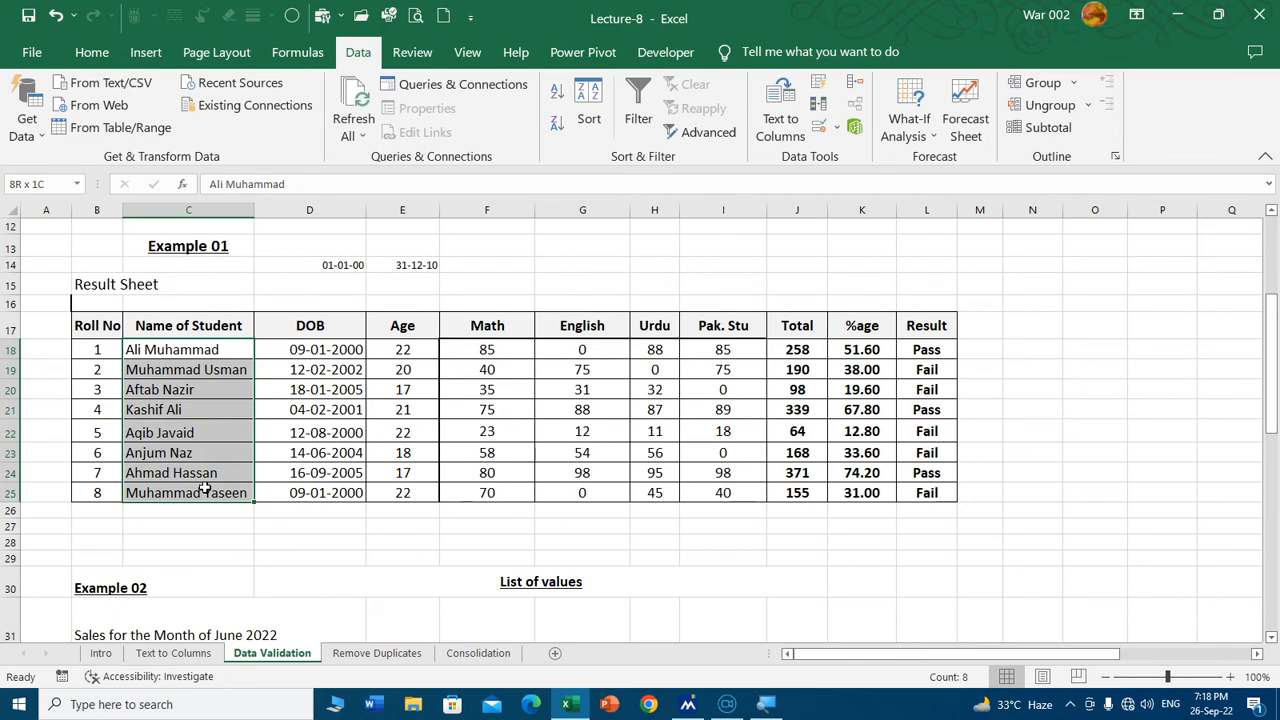
{"action": "left_click", "coordinate": [817, 127]}
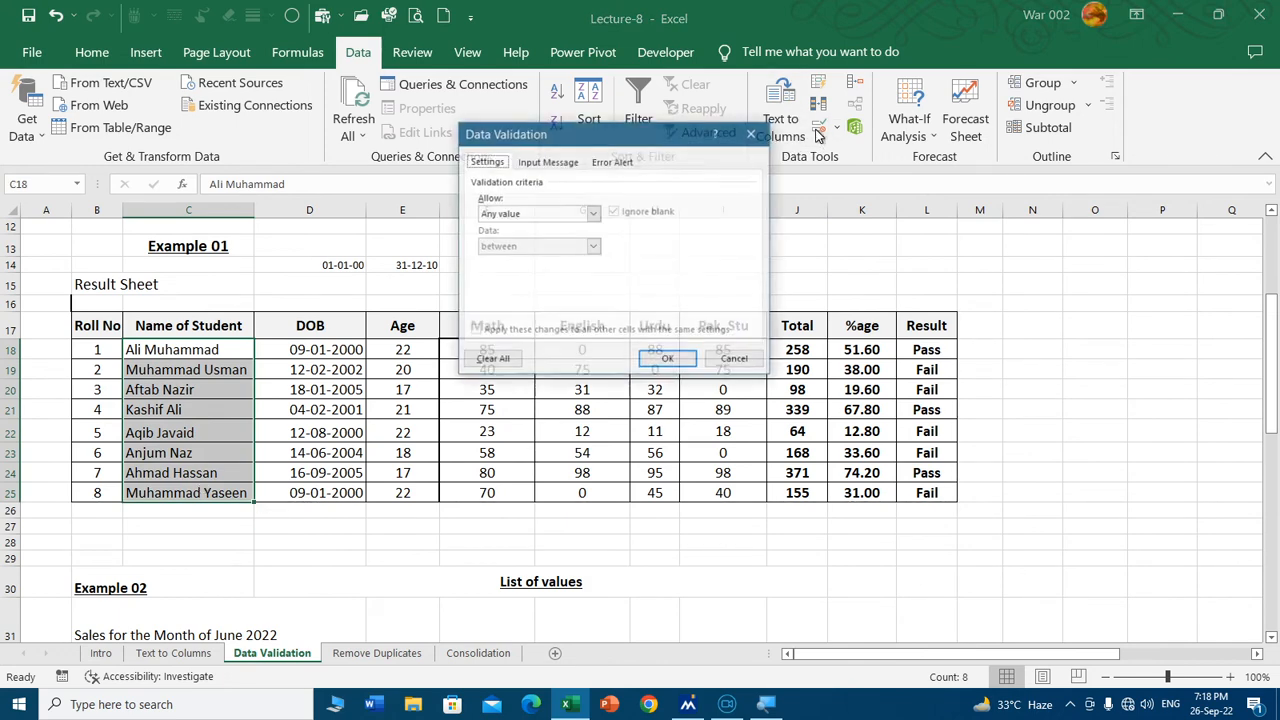
{"action": "left_click", "coordinate": [572, 216]}
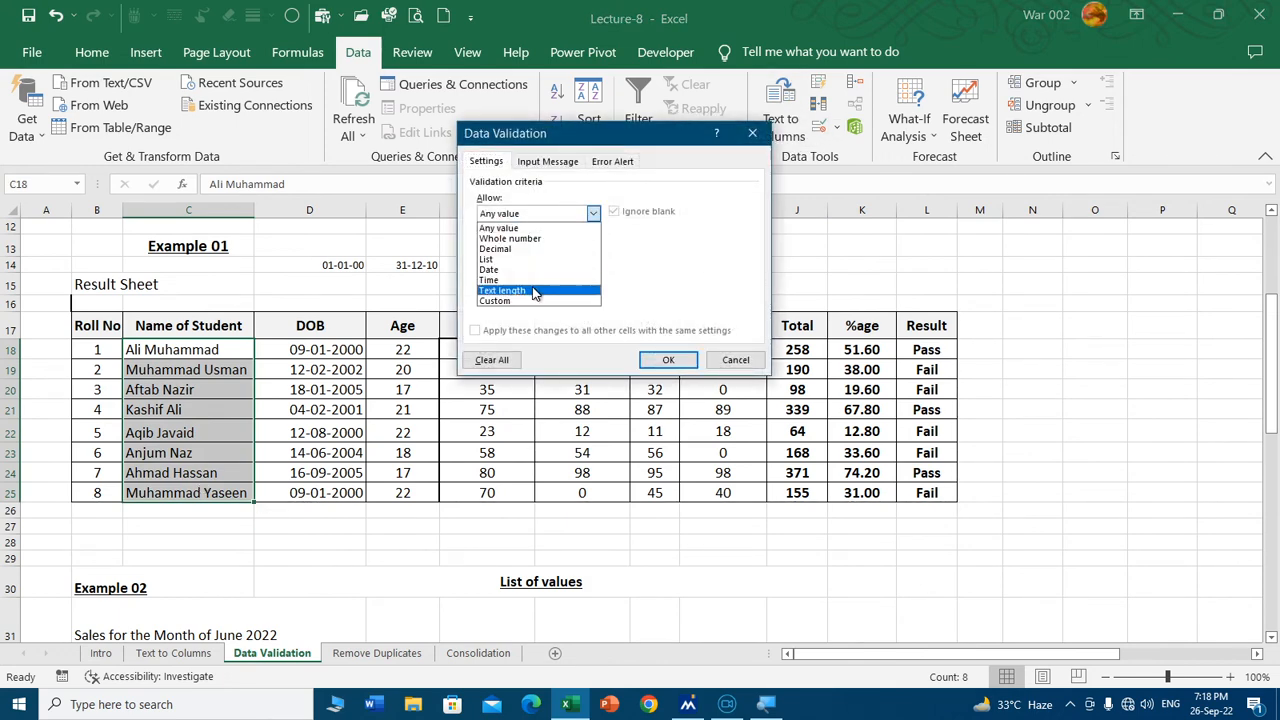
{"action": "left_click", "coordinate": [535, 291]}
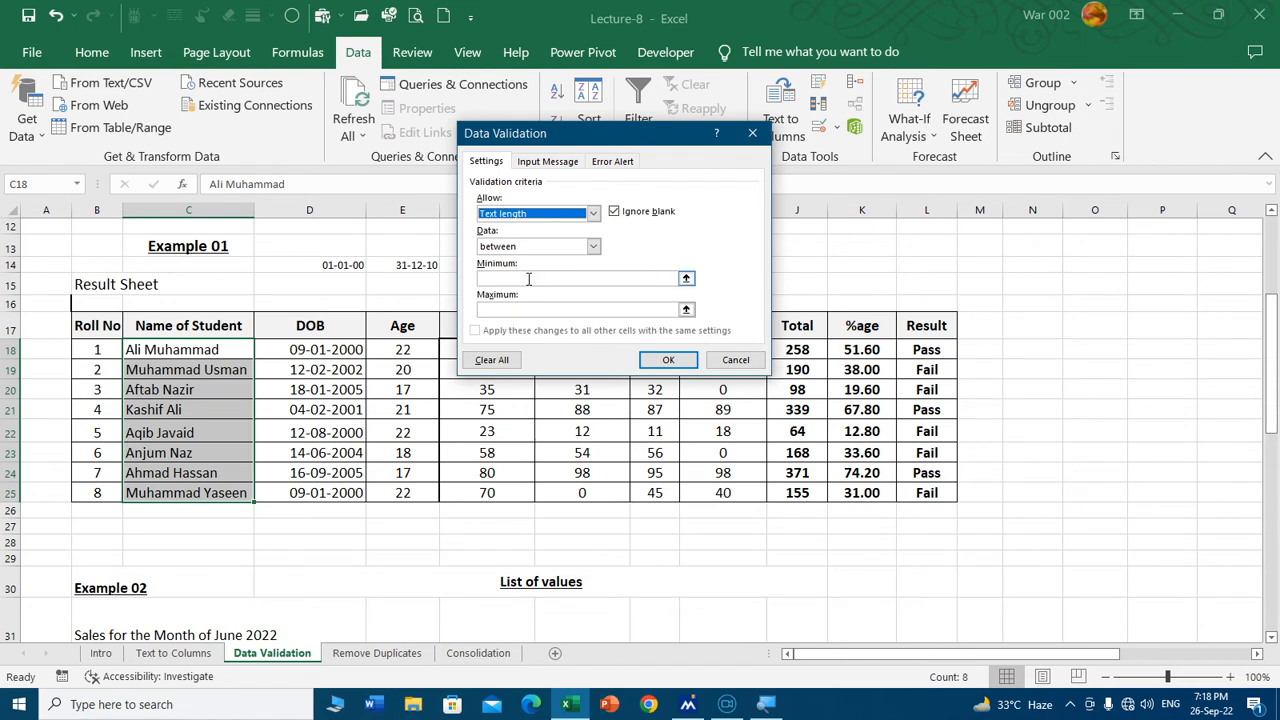
{"action": "left_click", "coordinate": [529, 277]}
{"action": "type", "text": "3"}
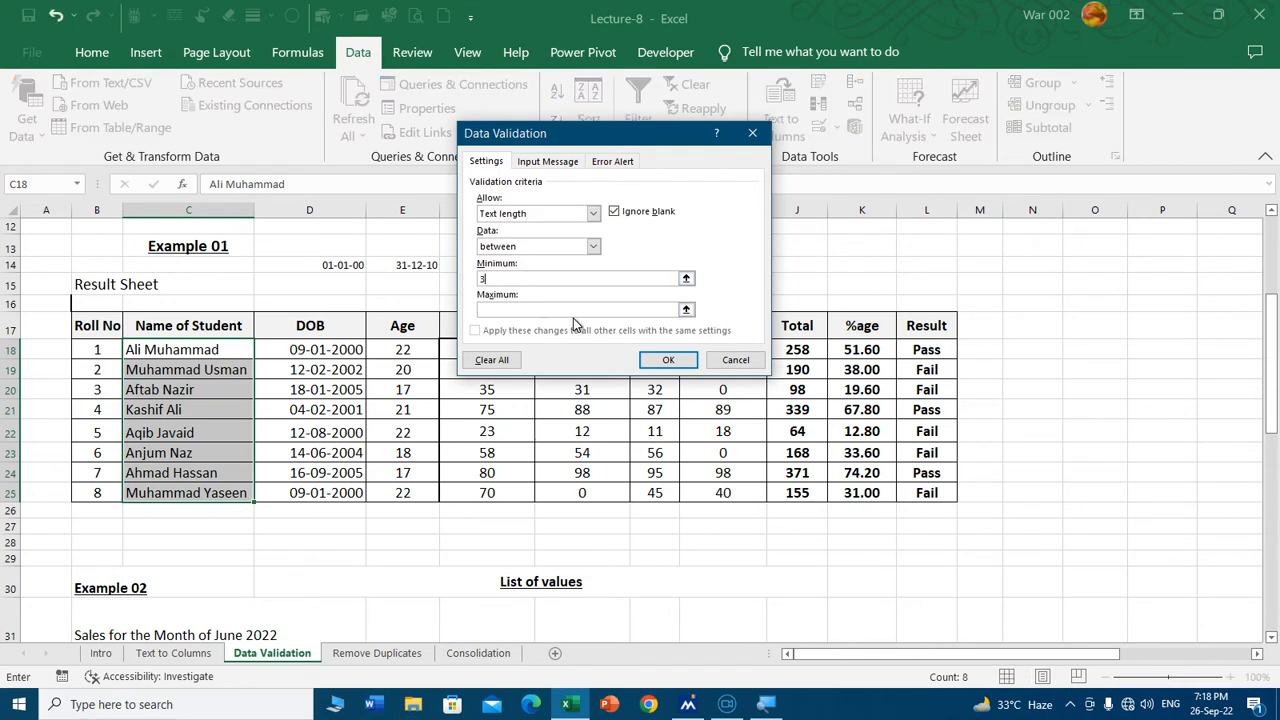
{"action": "type", "text": "25"}
{"action": "left_click", "coordinate": [659, 359]}
Step: Test the name length rule by trying to enter "as" in C18, and cancel the entry
{"action": "left_click", "coordinate": [235, 348]}
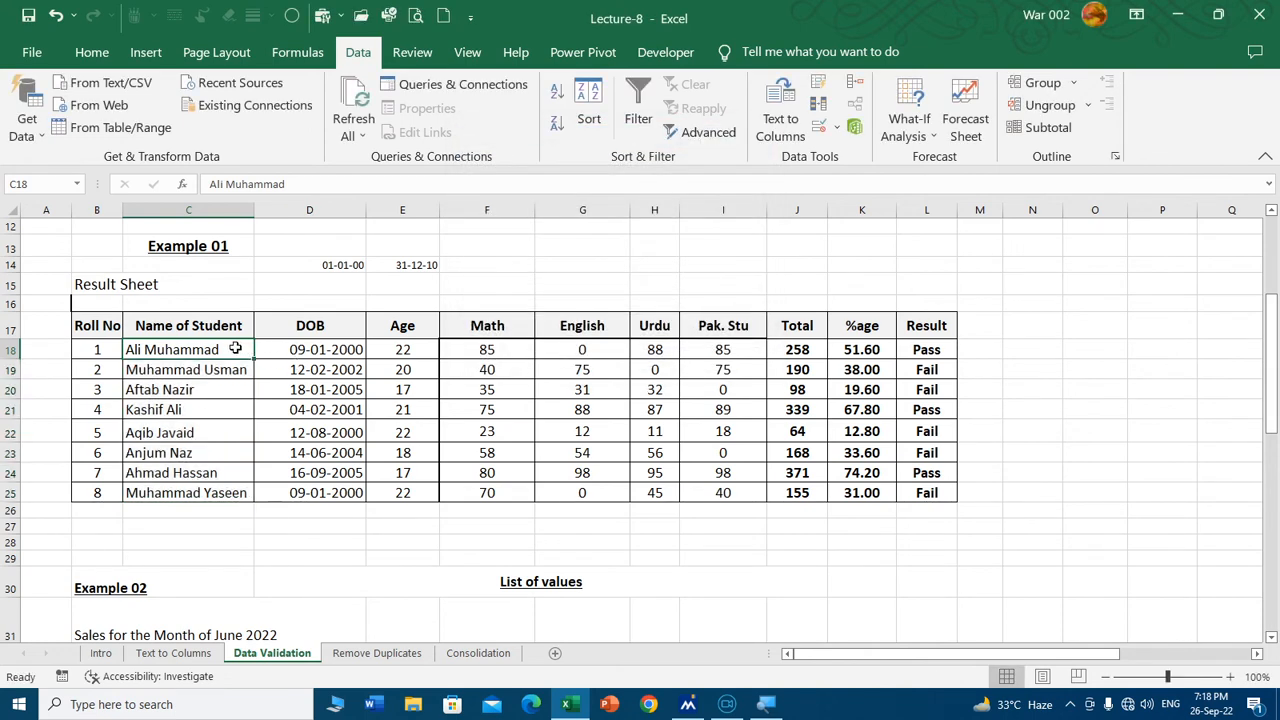
{"action": "type", "text": "as"}
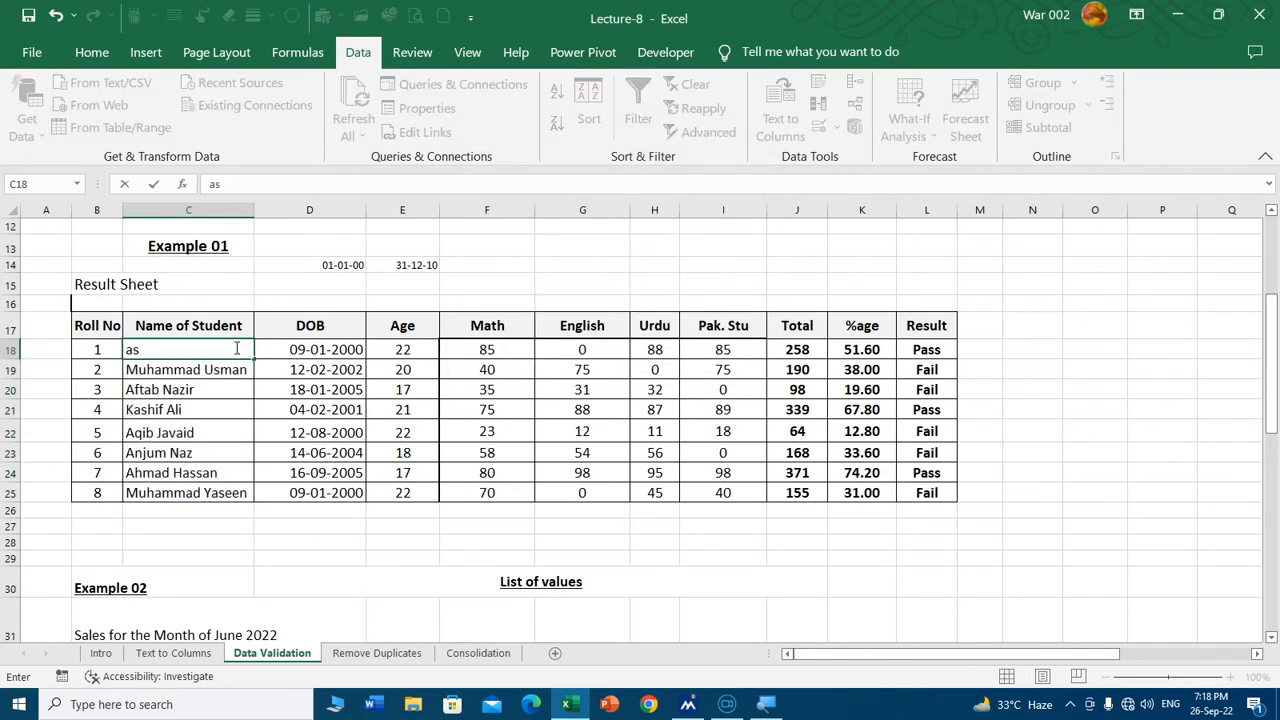
{"action": "key", "text": "Return"}
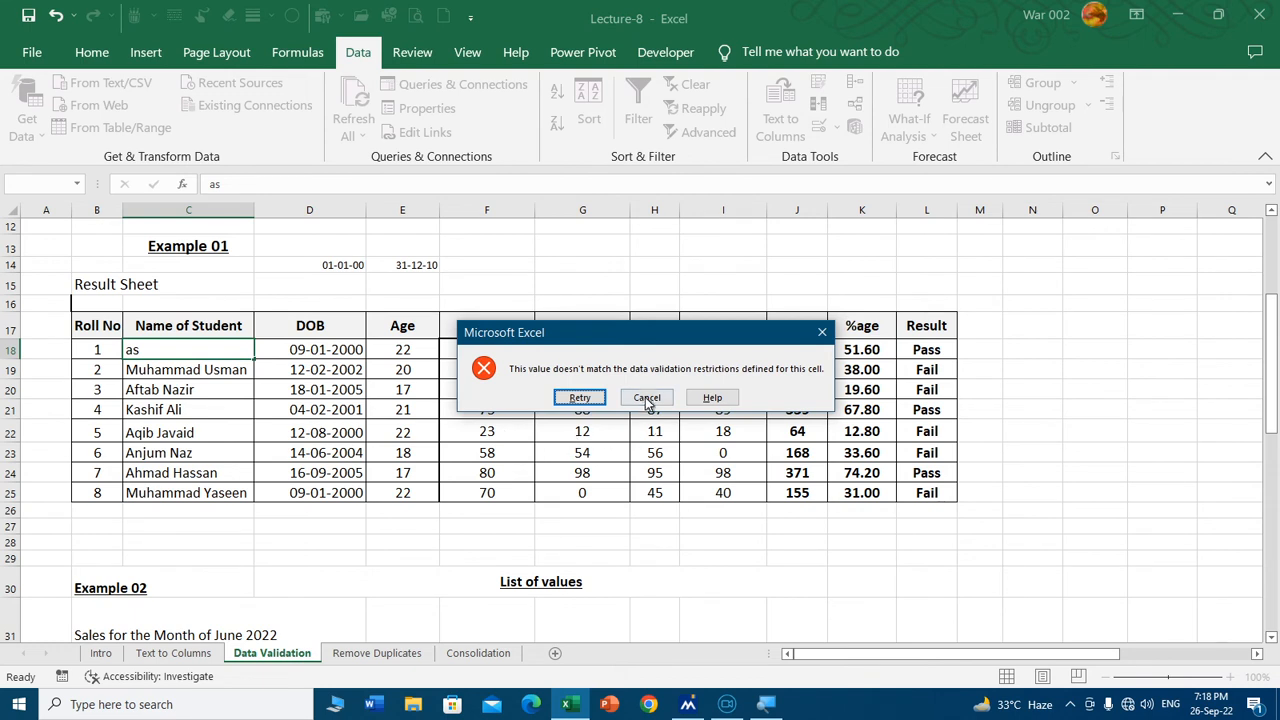
{"action": "left_click", "coordinate": [647, 398]}
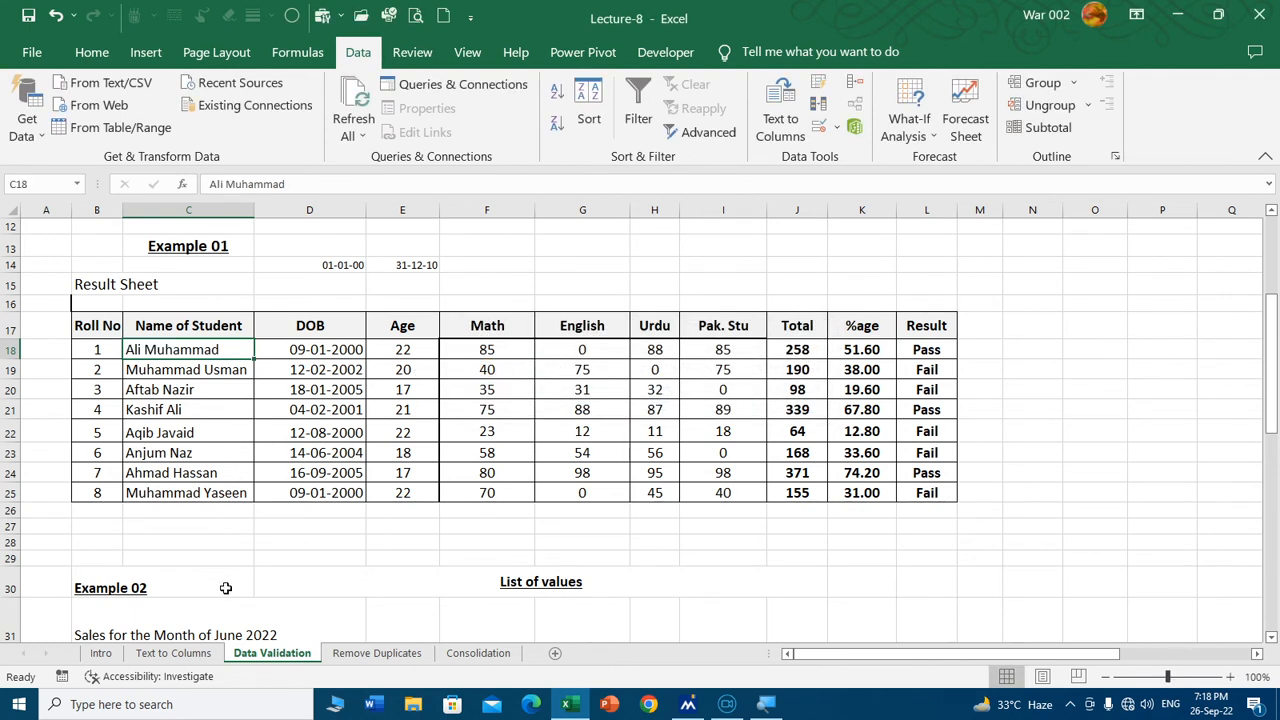
Step: On the Consolidation sheet, delete two blank rows from row 11 down, between the Qtr 1 and Qtr 2 tables
{"action": "left_click", "coordinate": [101, 653]}
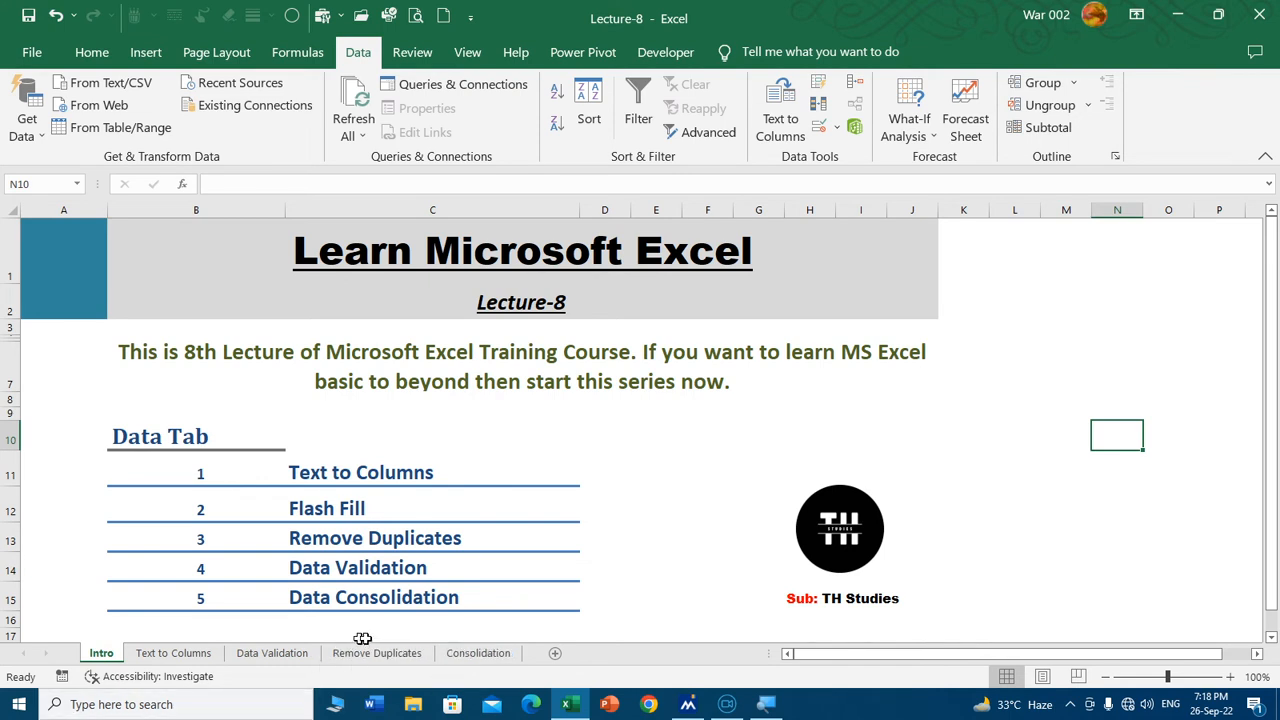
{"action": "left_click", "coordinate": [460, 655]}
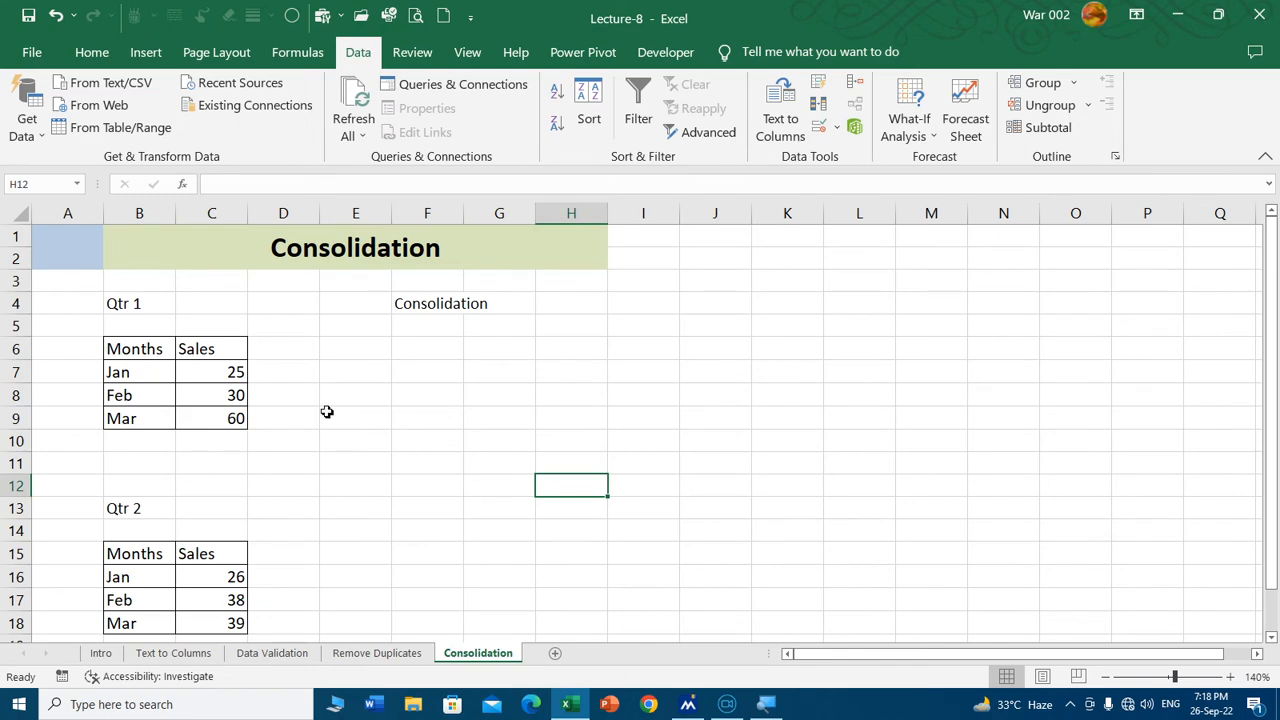
{"action": "scroll", "coordinate": [260, 425], "scroll_direction": "down", "scroll_amount": 1}
{"action": "left_click", "coordinate": [12, 396]}
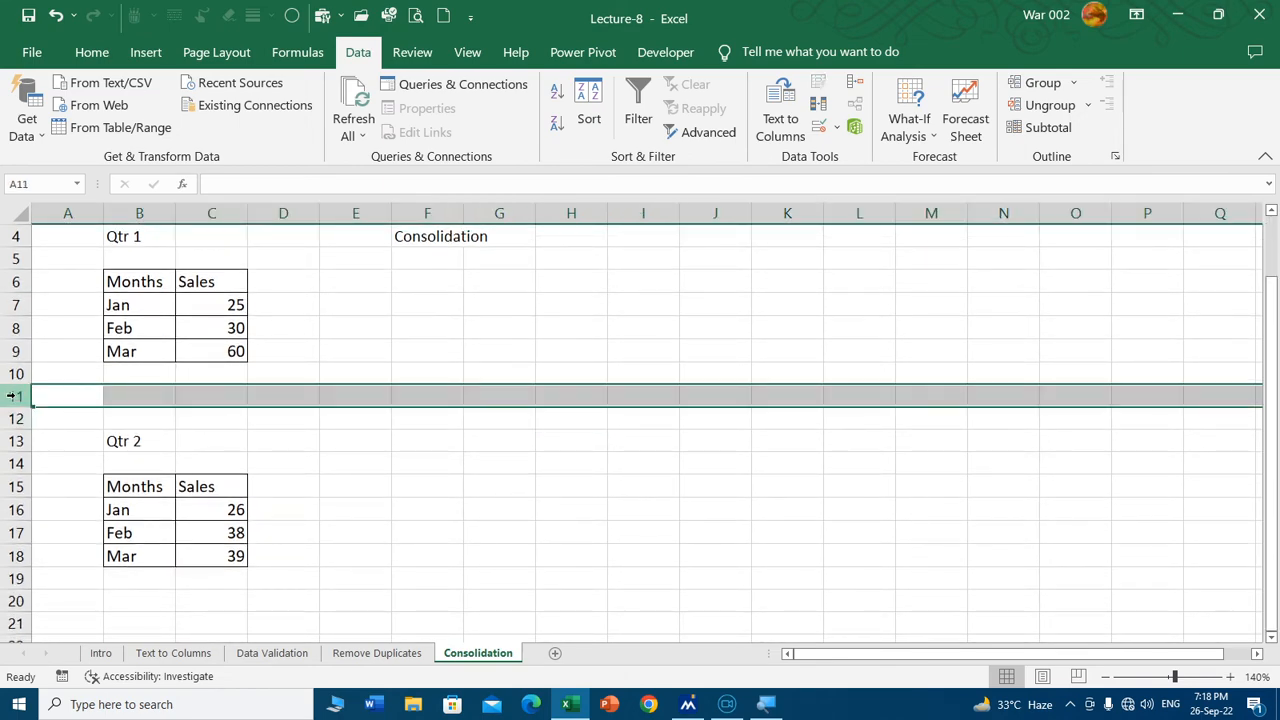
{"action": "key", "text": "ctrl+minus"}
{"action": "left_click", "coordinate": [413, 351]}
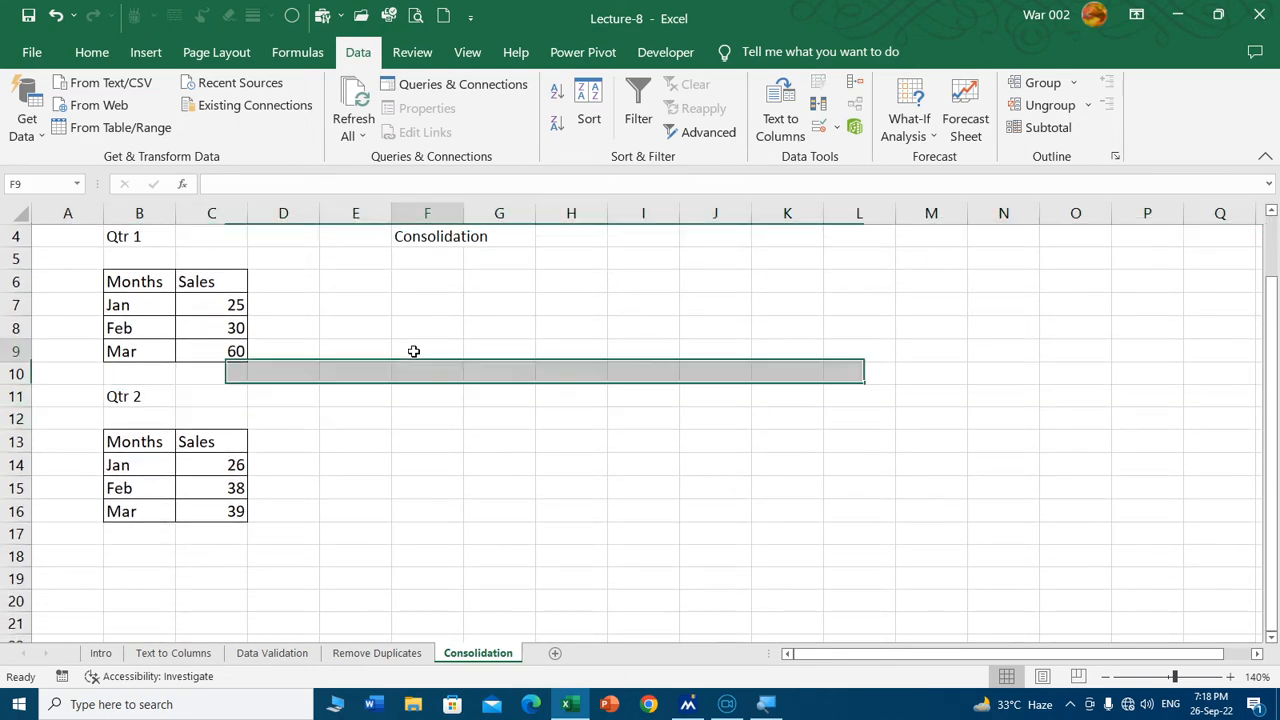
{"action": "scroll", "coordinate": [385, 429], "scroll_direction": "up", "scroll_amount": 1}
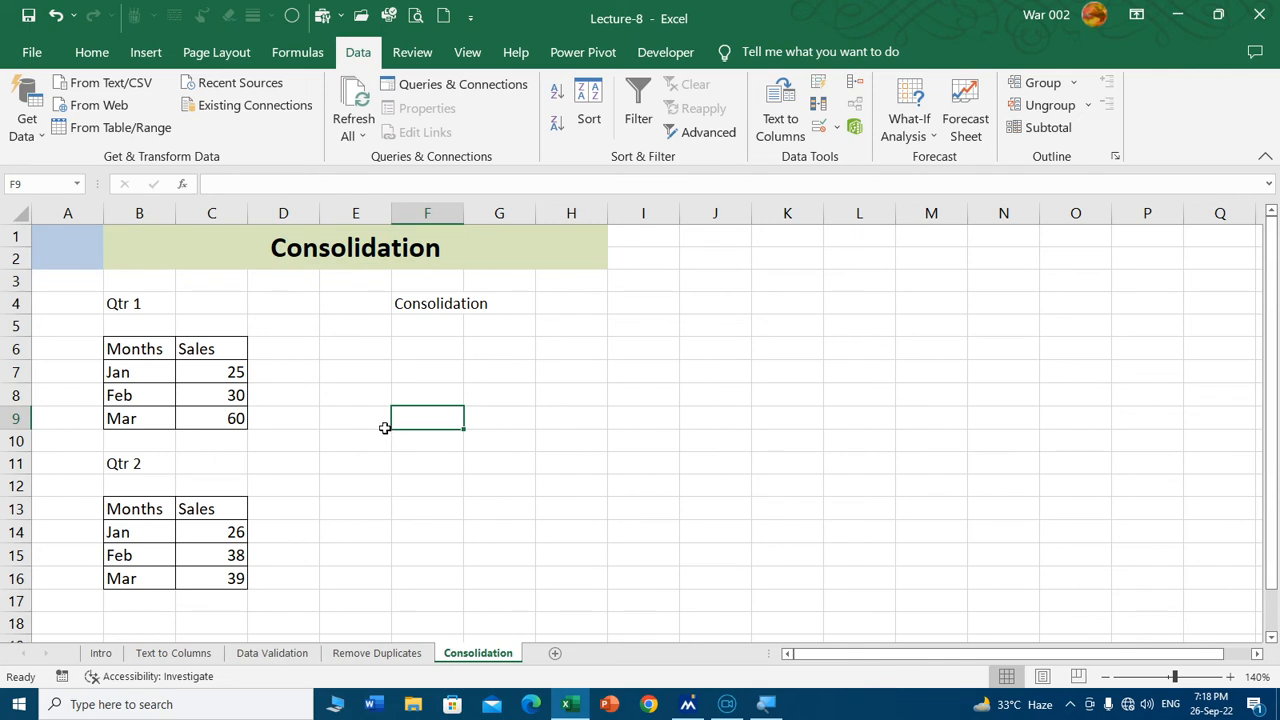
Step: Start a Sum consolidation at cell E6 and add the Qtr 1 table B6:C9 as its first reference
{"action": "left_click", "coordinate": [379, 346]}
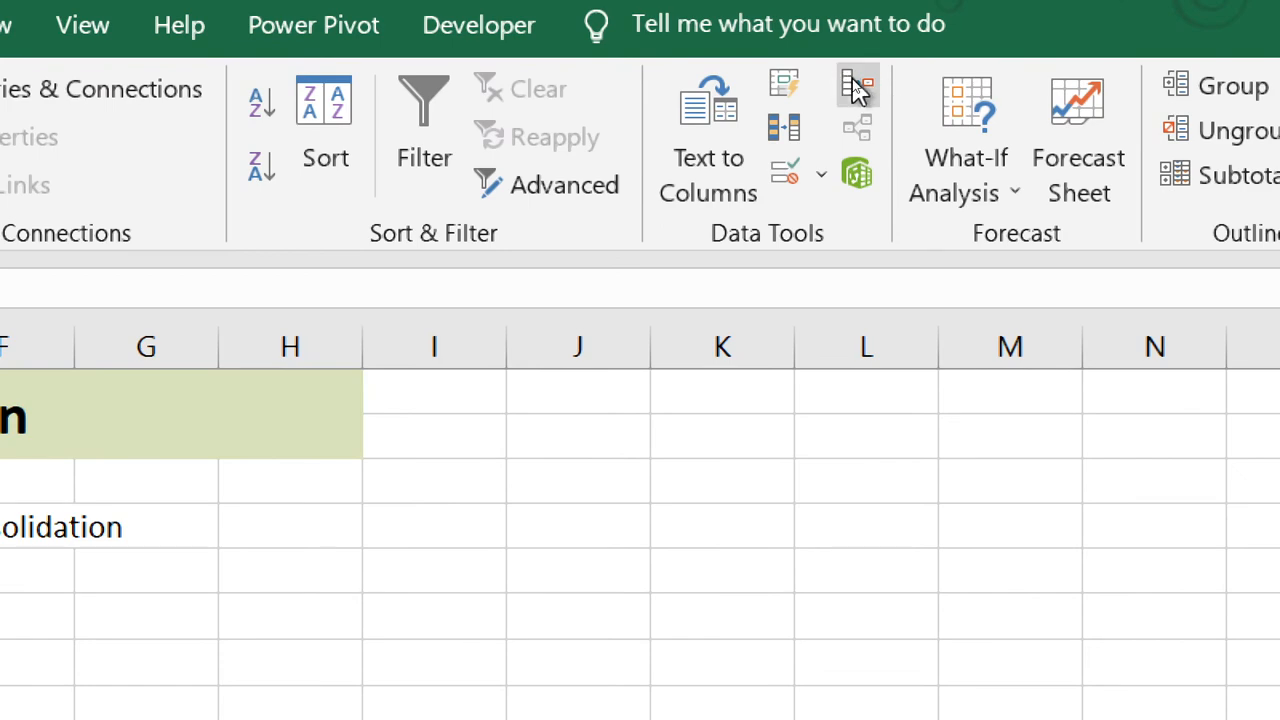
{"action": "left_click", "coordinate": [857, 88]}
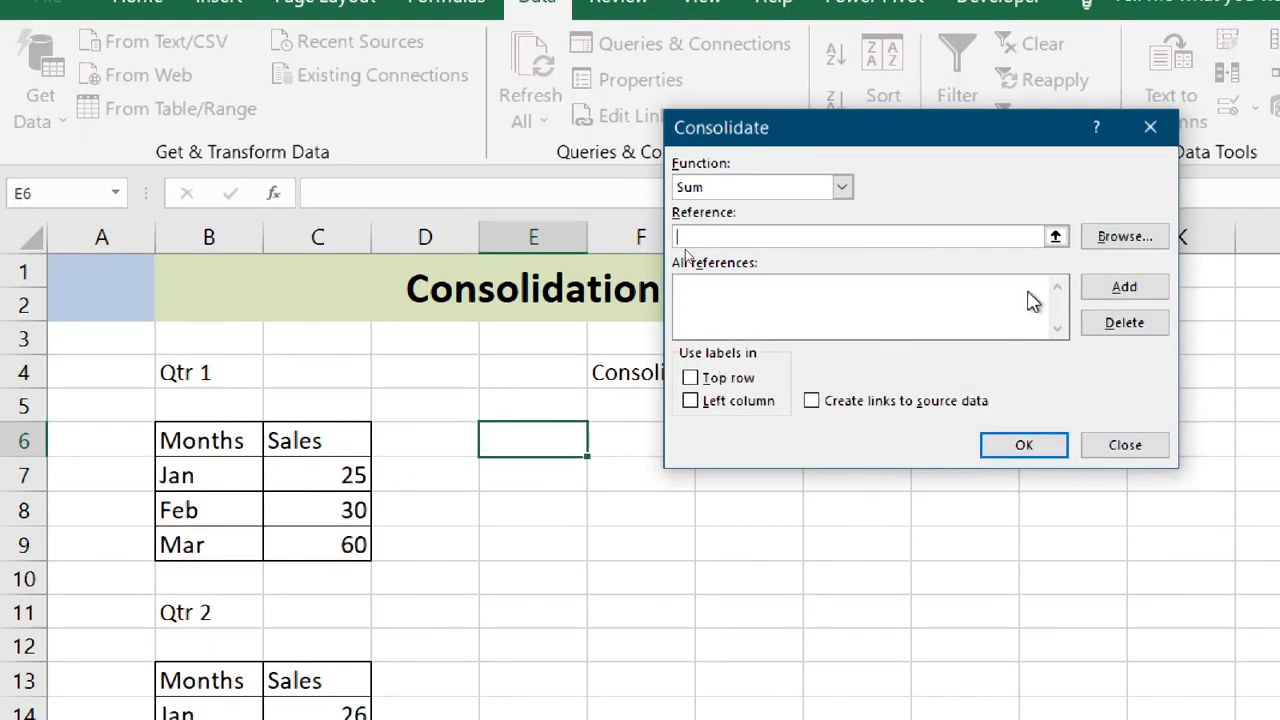
{"action": "left_click", "coordinate": [1055, 236]}
{"action": "left_click_drag", "start_coordinate": [166, 449], "coordinate": [321, 544]}
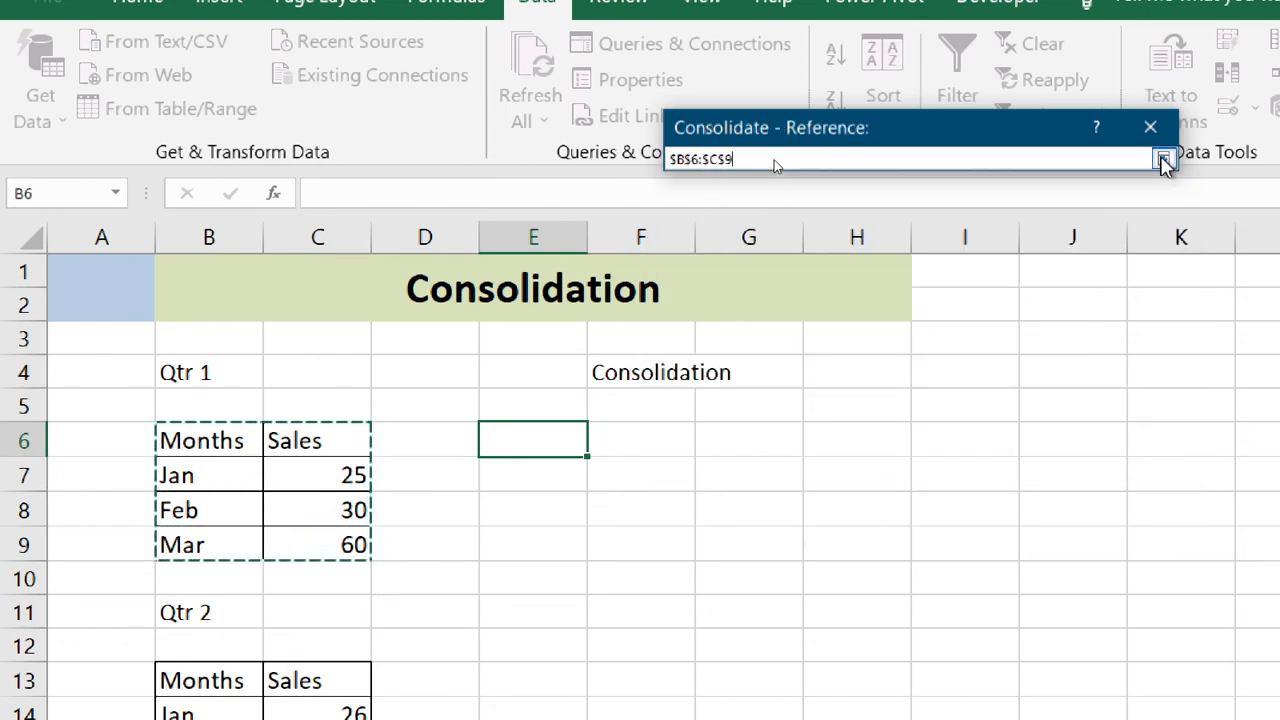
{"action": "left_click", "coordinate": [1163, 158]}
{"action": "left_click", "coordinate": [1124, 286]}
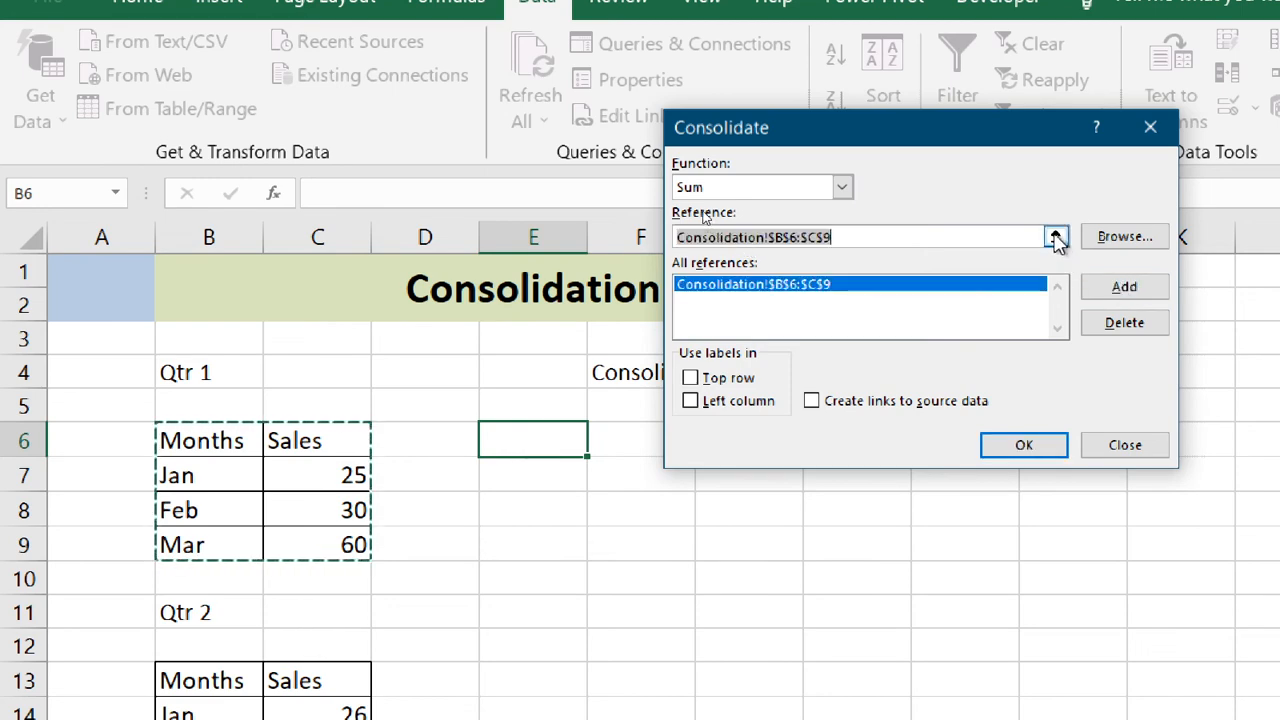
Step: Add the Qtr 2 table B13:C16 to the consolidation references
{"action": "left_click", "coordinate": [1055, 236]}
{"action": "scroll", "coordinate": [103, 646], "scroll_direction": "down", "scroll_amount": 1}
{"action": "left_click_drag", "start_coordinate": [208, 580], "coordinate": [326, 697]}
{"action": "left_click", "coordinate": [1163, 148]}
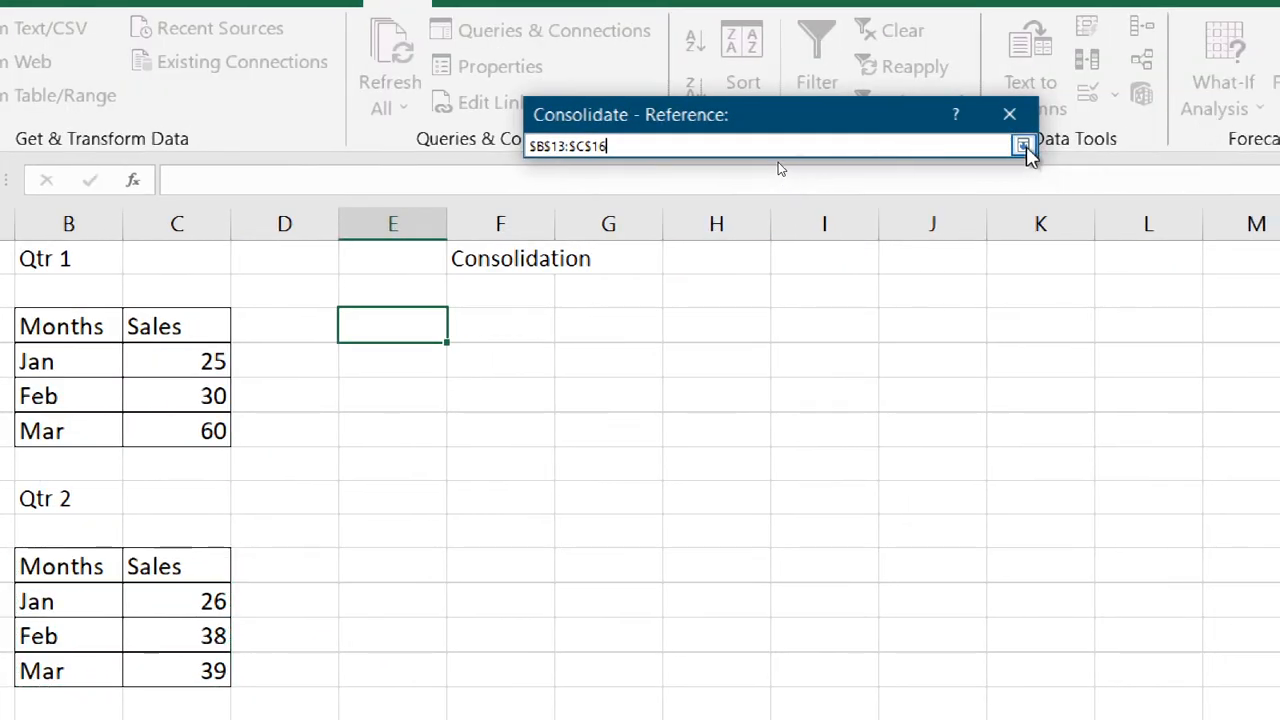
{"action": "left_click", "coordinate": [974, 275]}
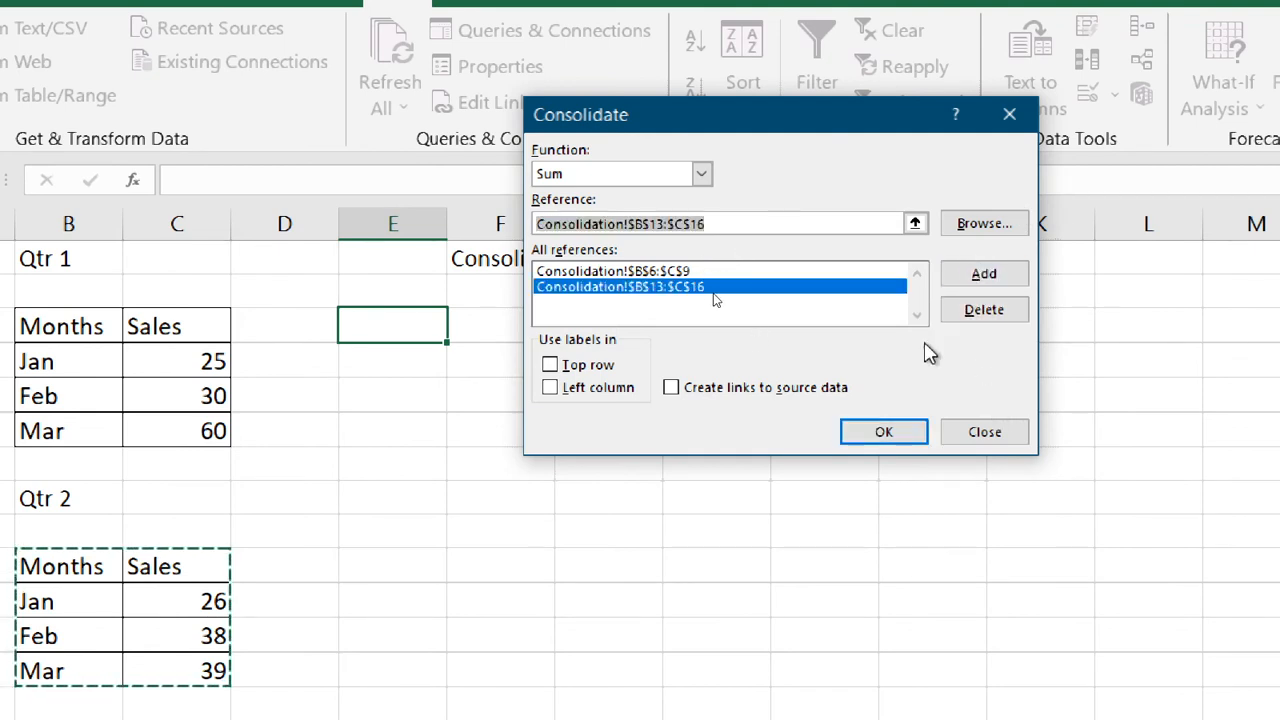
Step: Enter the blank range E6:G10 as another reference for the consolidation
{"action": "left_click", "coordinate": [915, 226]}
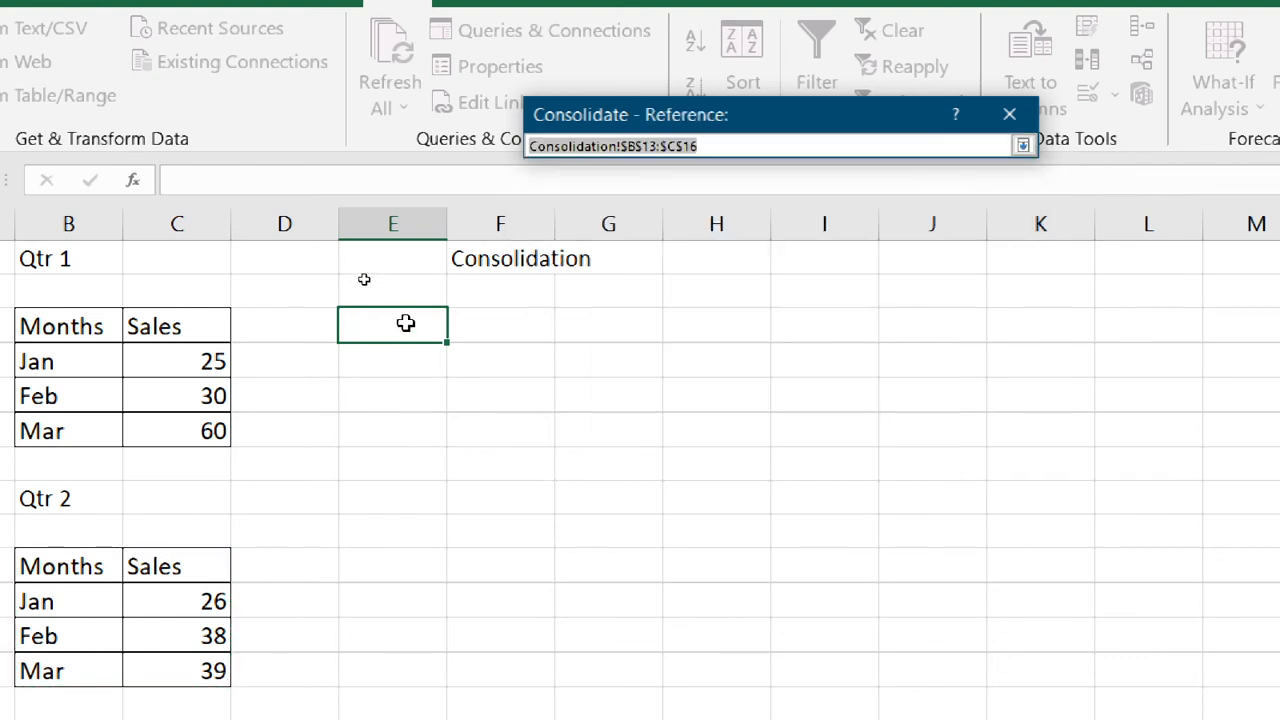
{"action": "left_click_drag", "start_coordinate": [405, 322], "coordinate": [615, 456]}
{"action": "left_click", "coordinate": [1022, 145]}
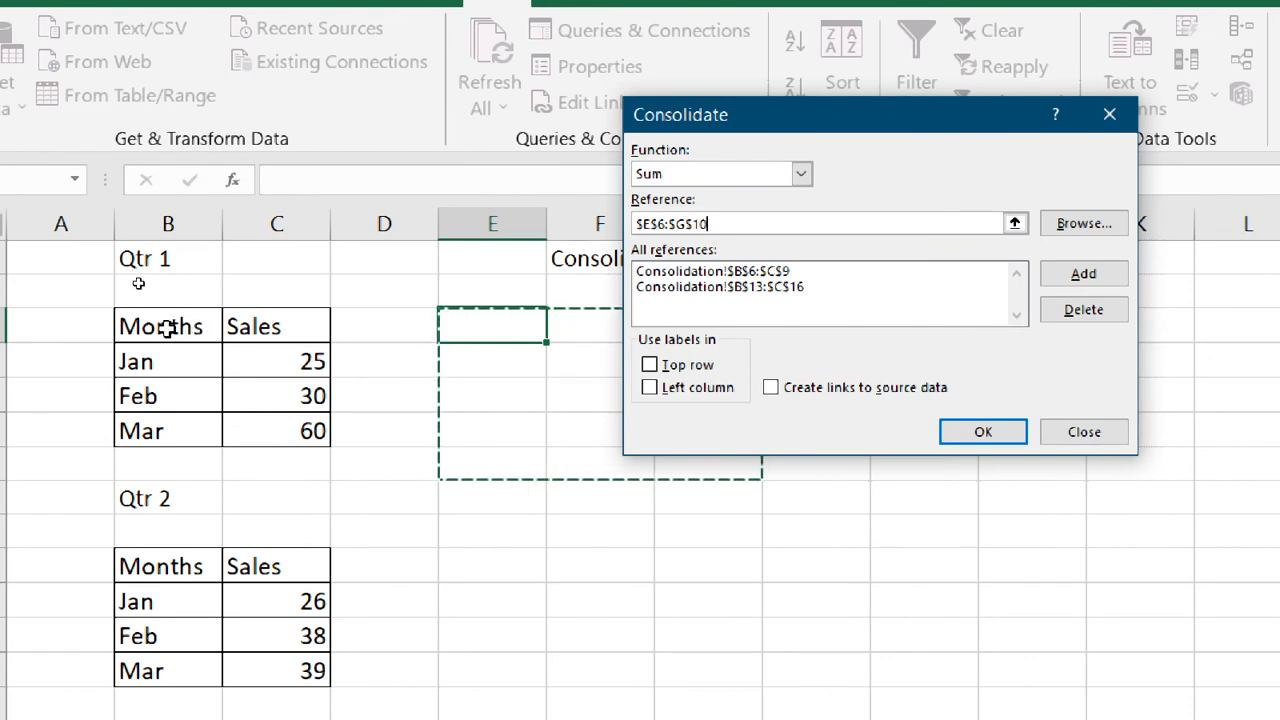
Step: Enable top row and left column labels and try to run the Sum consolidation
{"action": "left_click", "coordinate": [652, 365]}
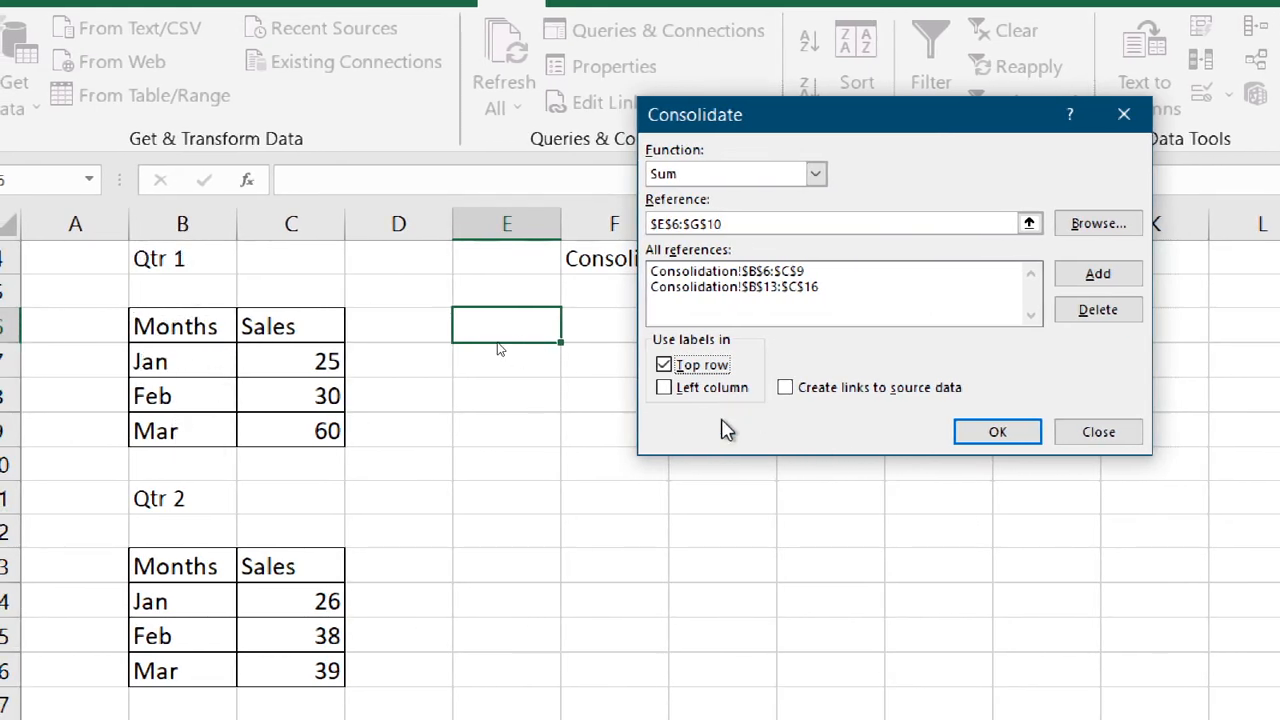
{"action": "left_click", "coordinate": [664, 388]}
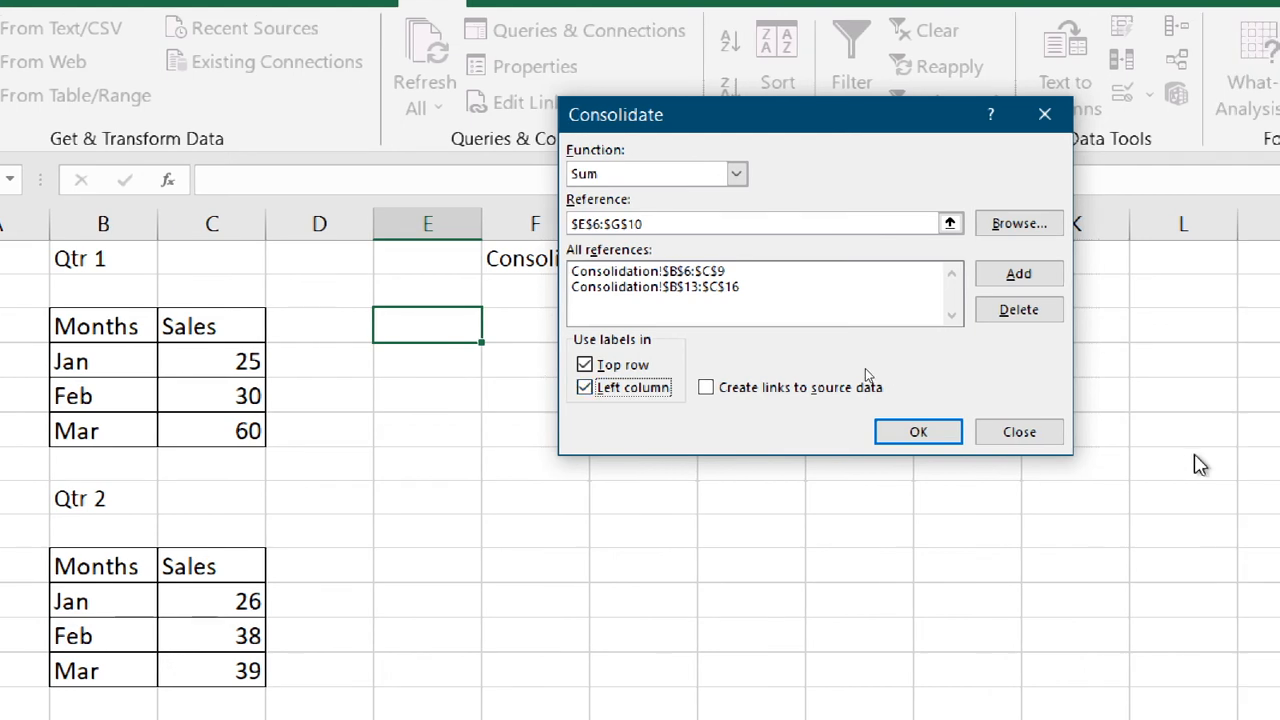
{"action": "left_click", "coordinate": [912, 433]}
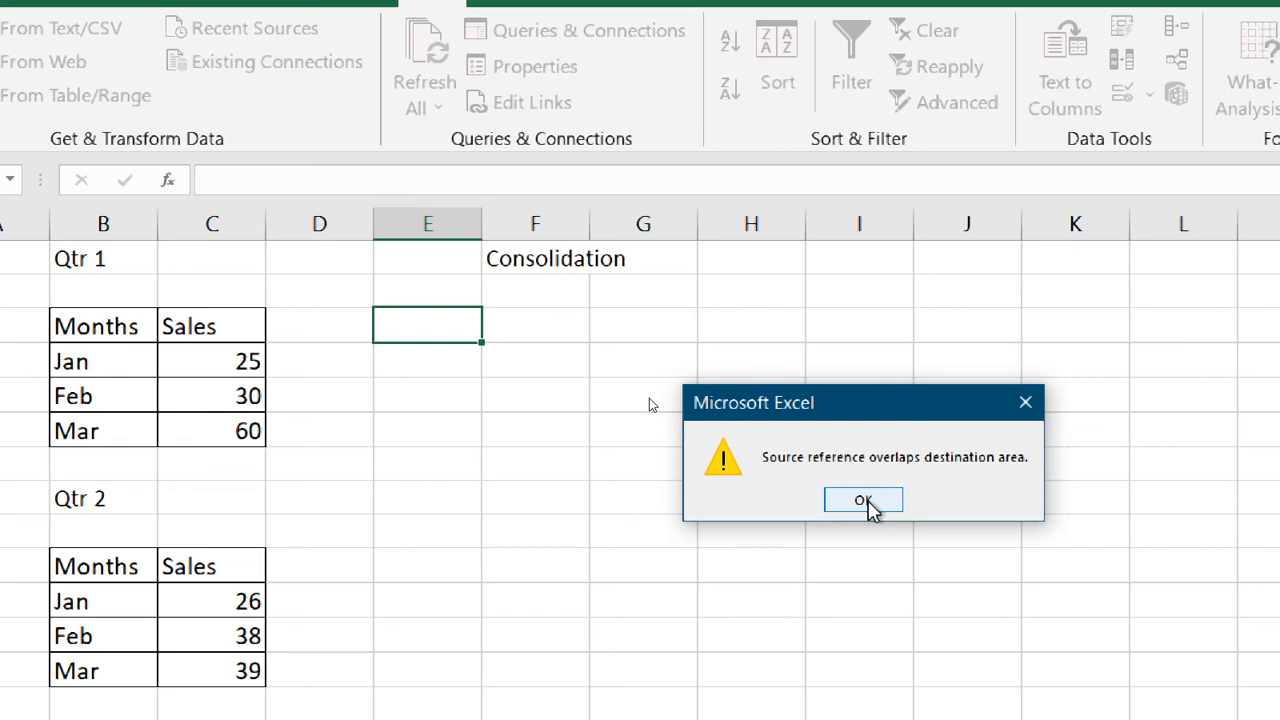
{"action": "key", "text": "super"}
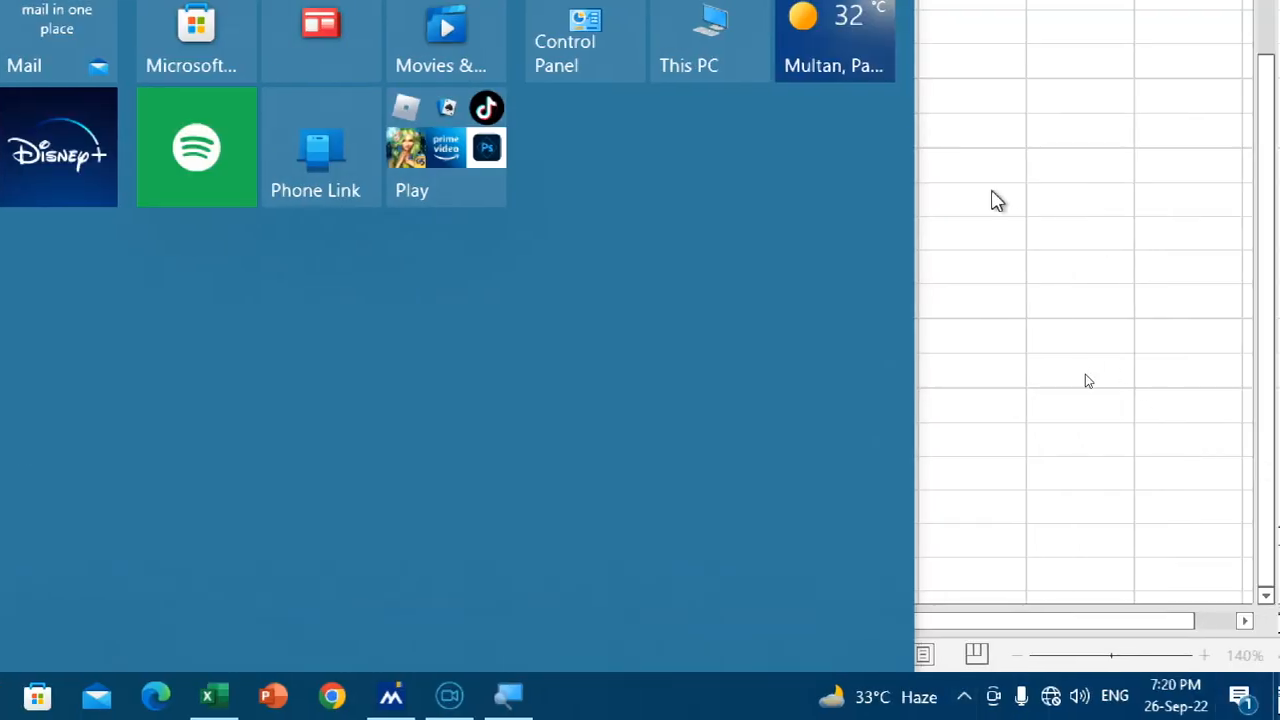
{"action": "key", "text": "super"}
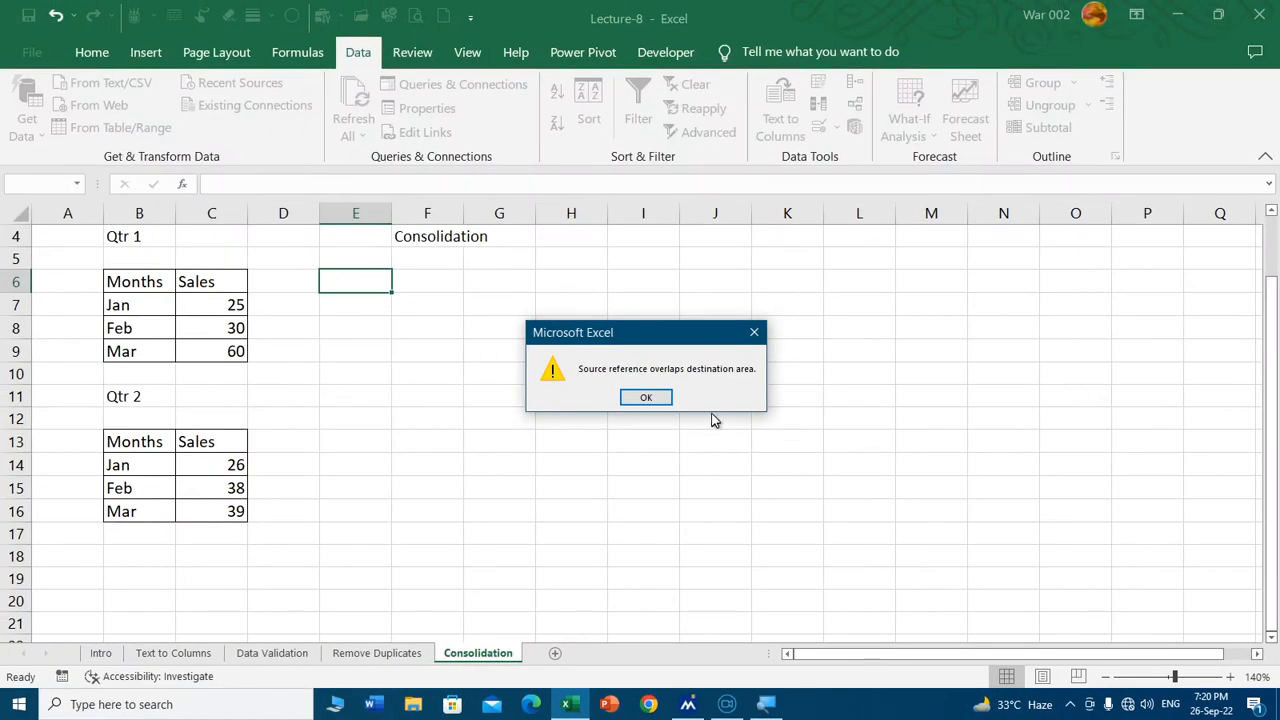
{"action": "left_click", "coordinate": [648, 397]}
Step: Delete the B6:C9 reference from the consolidation and try to run it again
{"action": "scroll", "coordinate": [275, 385], "scroll_direction": "up", "scroll_amount": 1}
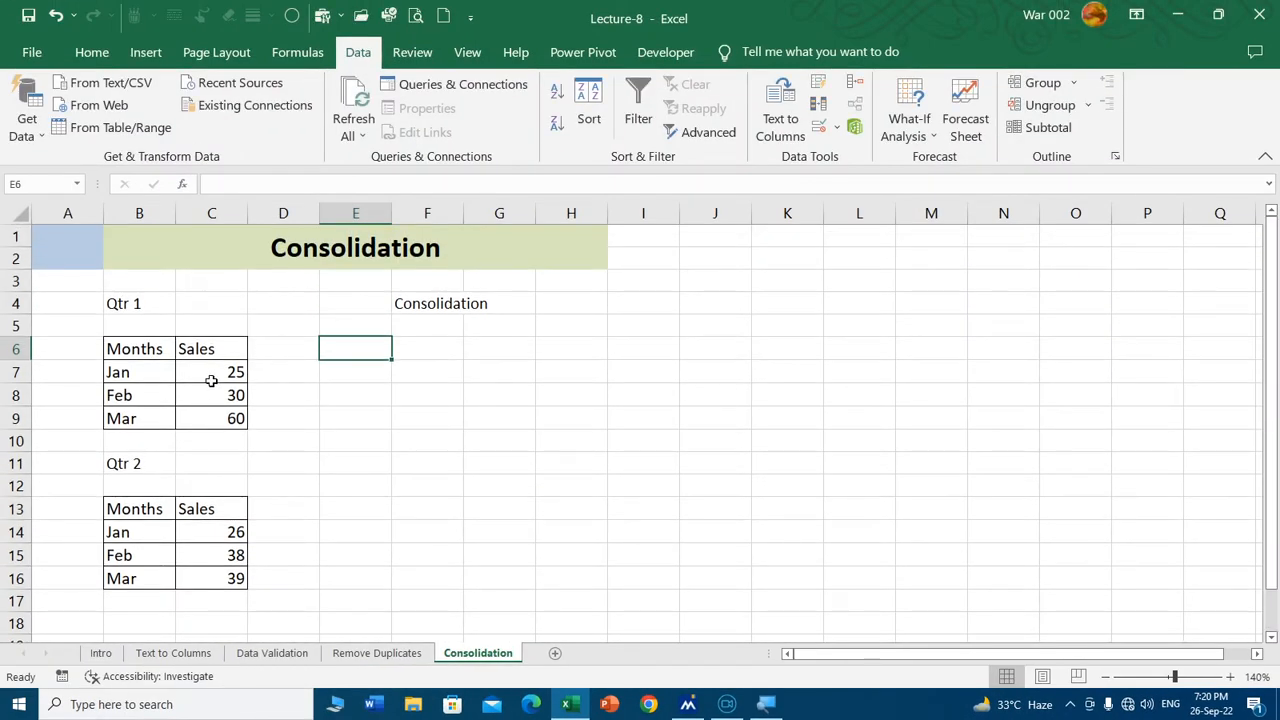
{"action": "left_click", "coordinate": [836, 126]}
{"action": "left_click", "coordinate": [847, 93]}
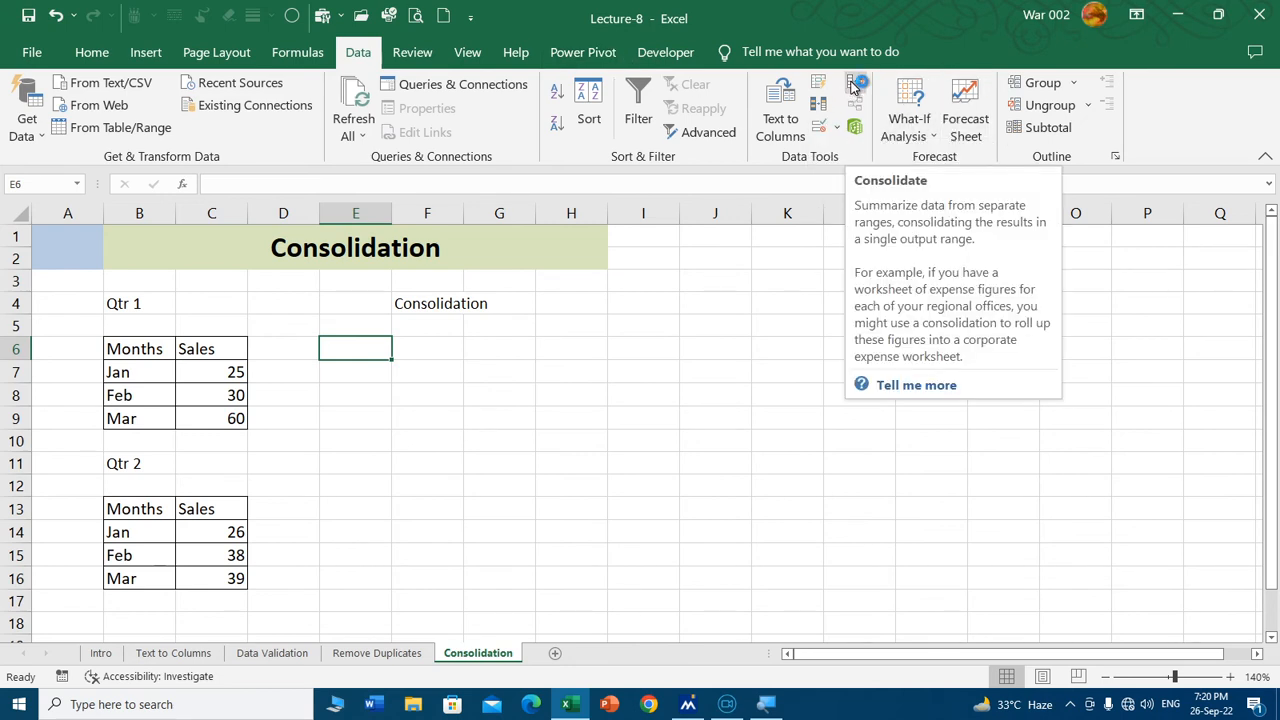
{"action": "left_click", "coordinate": [849, 92]}
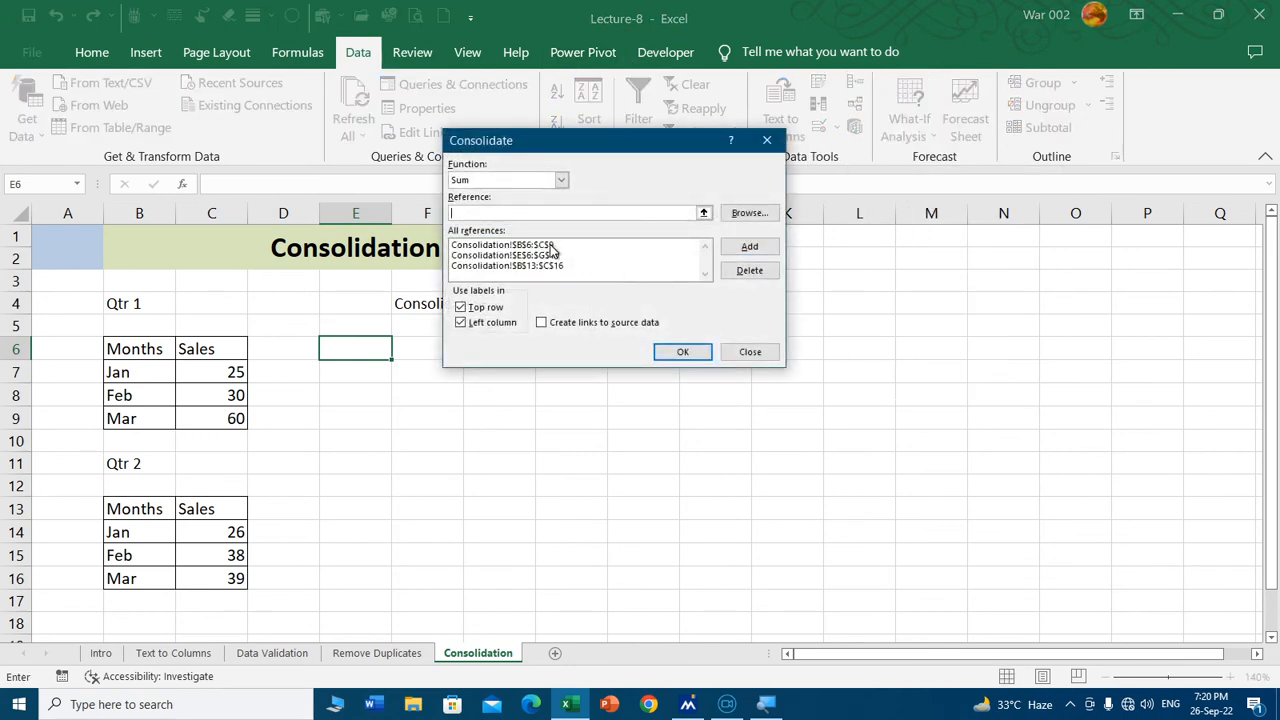
{"action": "left_click", "coordinate": [551, 246]}
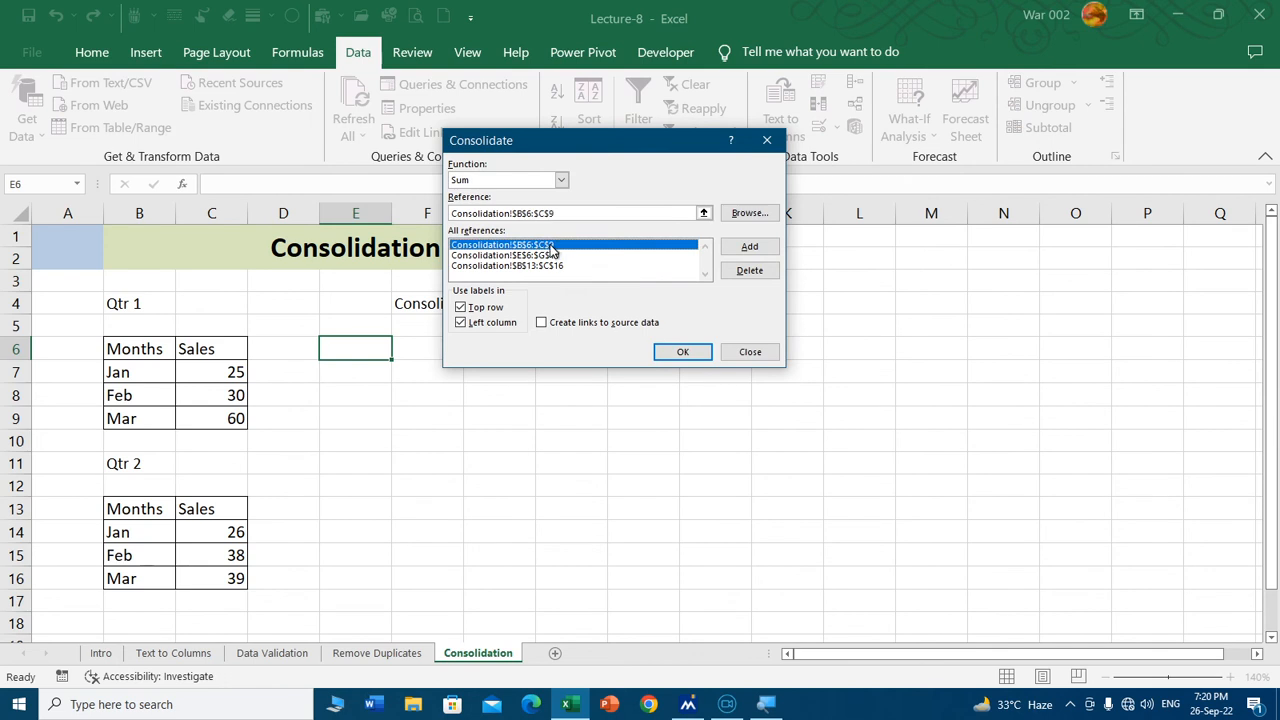
{"action": "left_click", "coordinate": [747, 268]}
{"action": "left_click", "coordinate": [561, 250]}
{"action": "key", "text": "Return"}
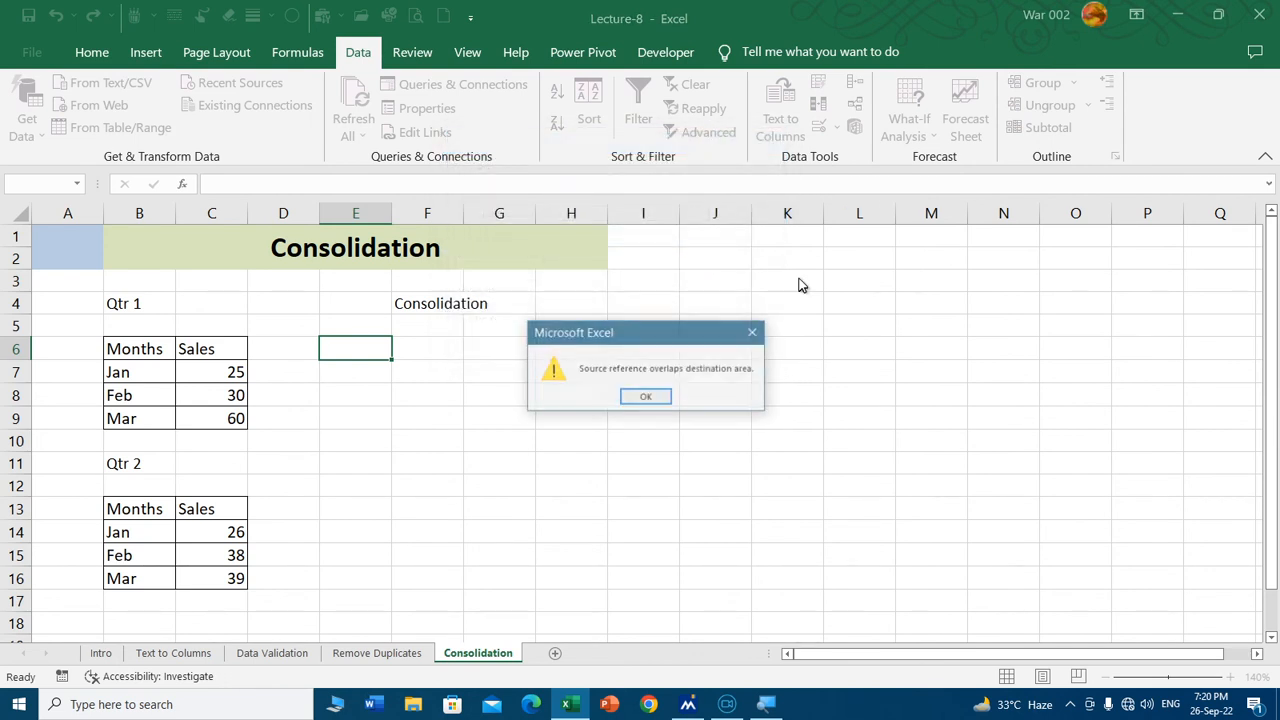
{"action": "left_click", "coordinate": [655, 393]}
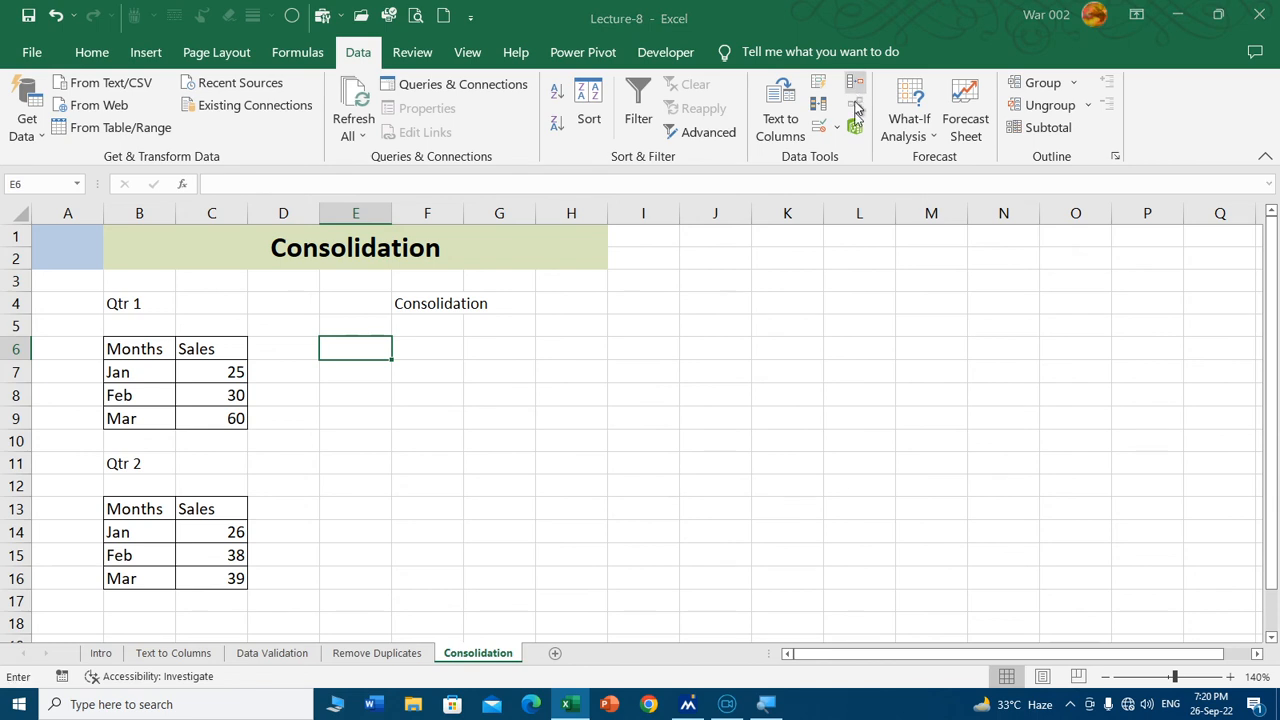
Step: Clear the remaining references E6:G10 and B13:C16 from the consolidation
{"action": "left_click", "coordinate": [857, 106]}
{"action": "left_click", "coordinate": [565, 246]}
{"action": "left_click", "coordinate": [750, 270]}
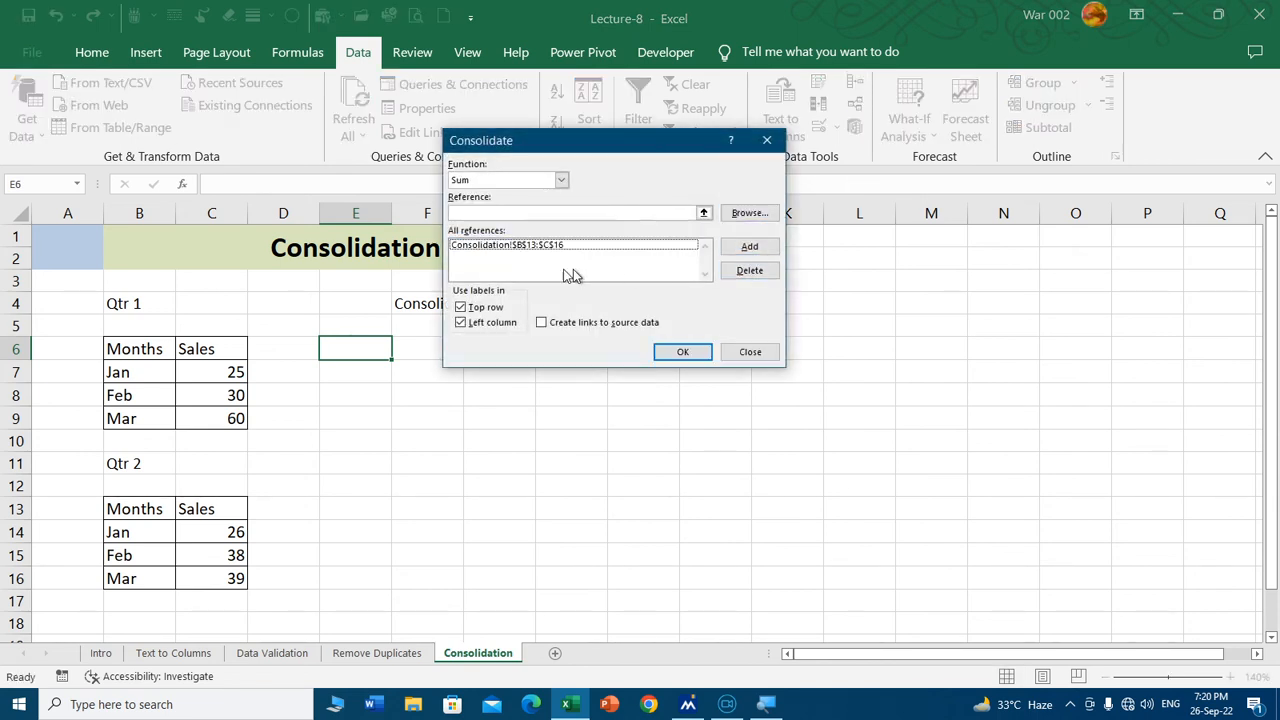
{"action": "left_click", "coordinate": [545, 246]}
{"action": "left_click", "coordinate": [750, 270]}
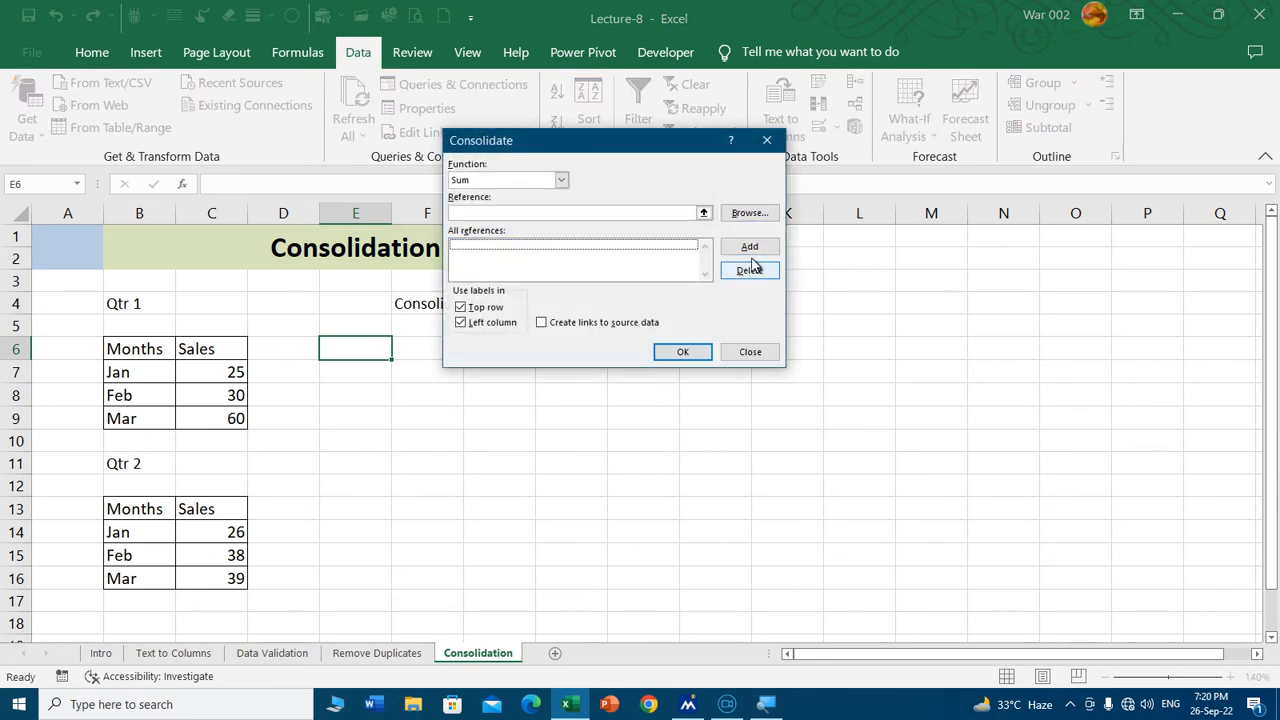
Step: Set the Qtr 1 table B6:C9 and the Qtr 2 table B13:C16 as the consolidation references
{"action": "left_click", "coordinate": [704, 213]}
{"action": "left_click_drag", "start_coordinate": [112, 345], "coordinate": [228, 418]}
{"action": "left_click", "coordinate": [775, 161]}
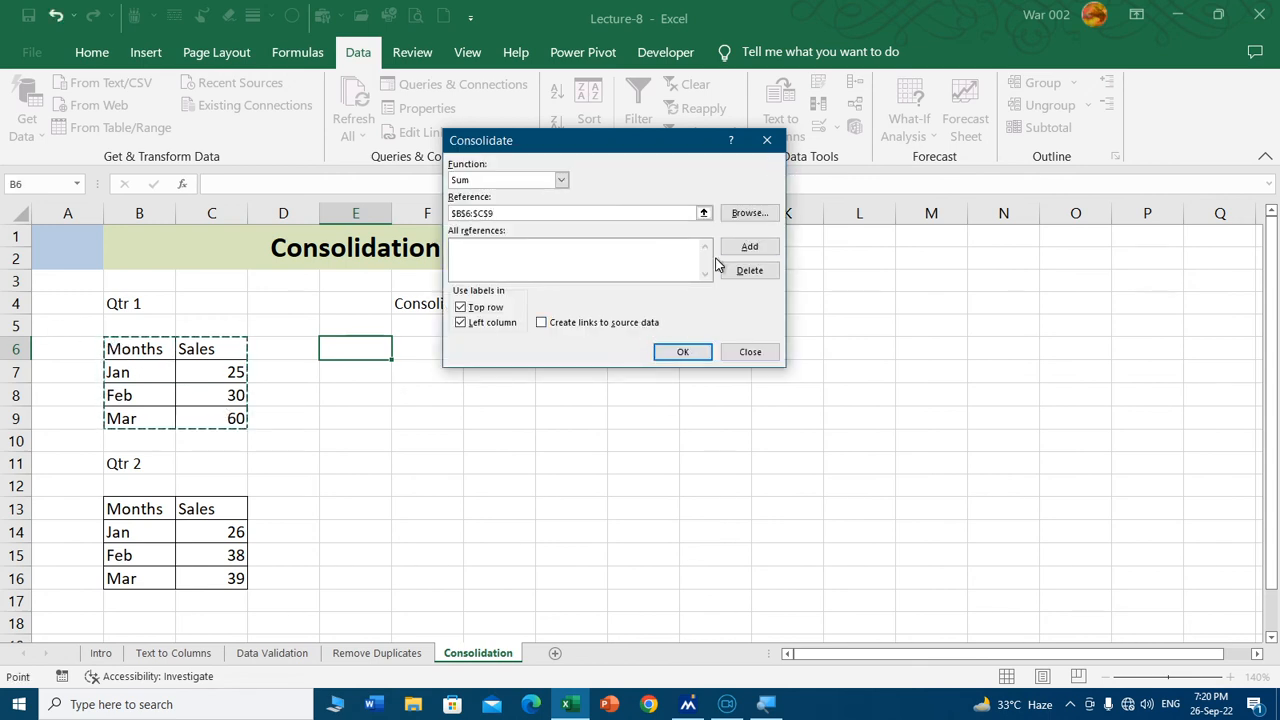
{"action": "left_click", "coordinate": [750, 247]}
{"action": "left_click", "coordinate": [704, 213]}
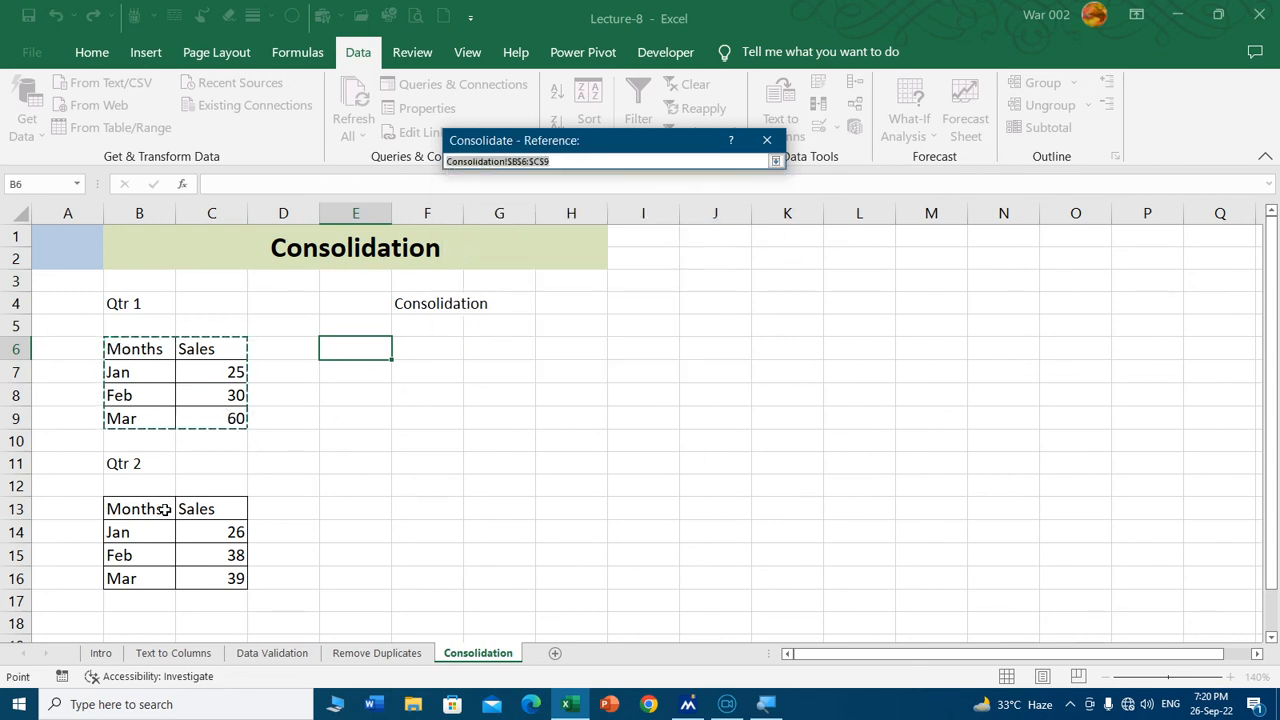
{"action": "left_click_drag", "start_coordinate": [170, 512], "coordinate": [222, 580]}
{"action": "left_click", "coordinate": [776, 161]}
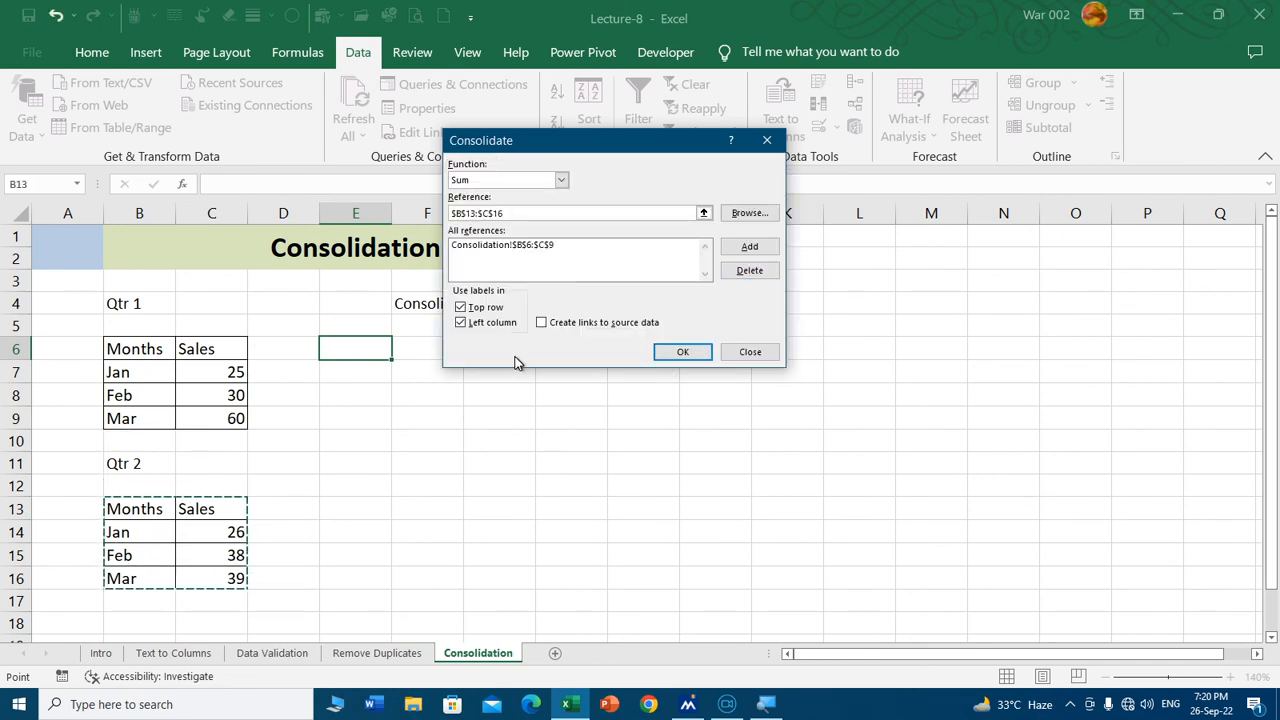
Step: Run the Sum consolidation with left column labels only and undo the result
{"action": "left_click", "coordinate": [461, 307]}
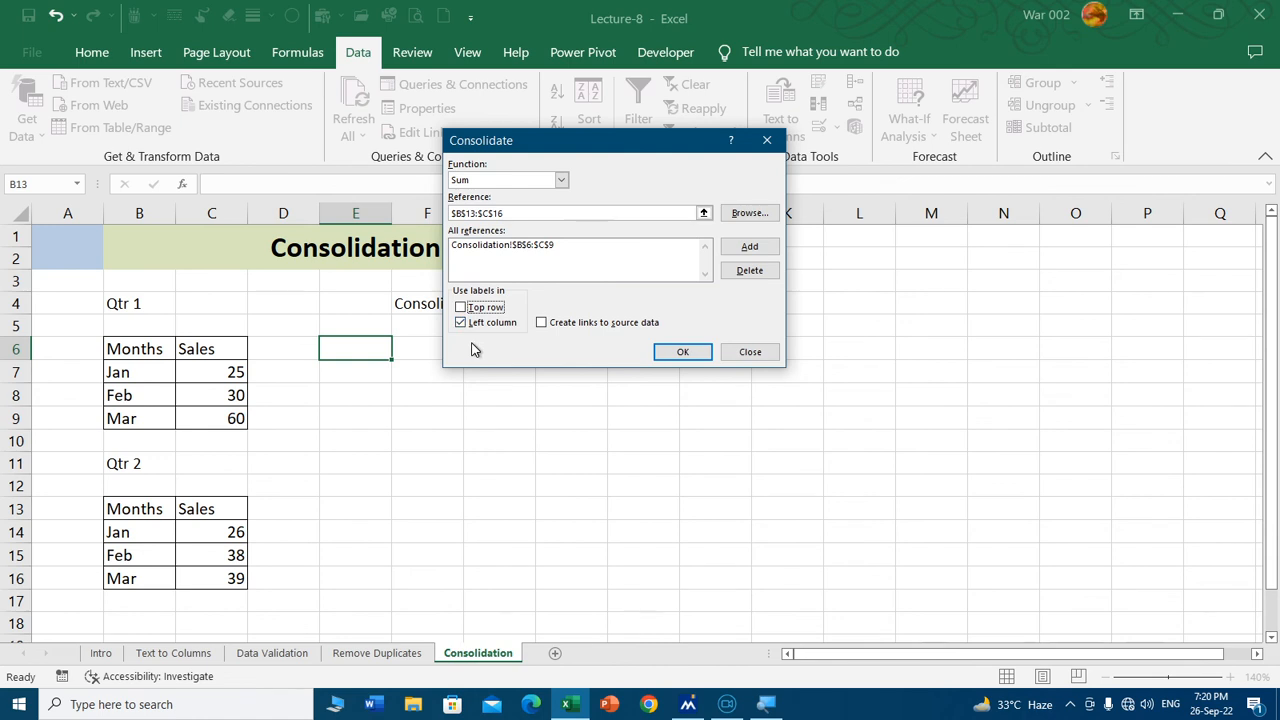
{"action": "left_click", "coordinate": [679, 351]}
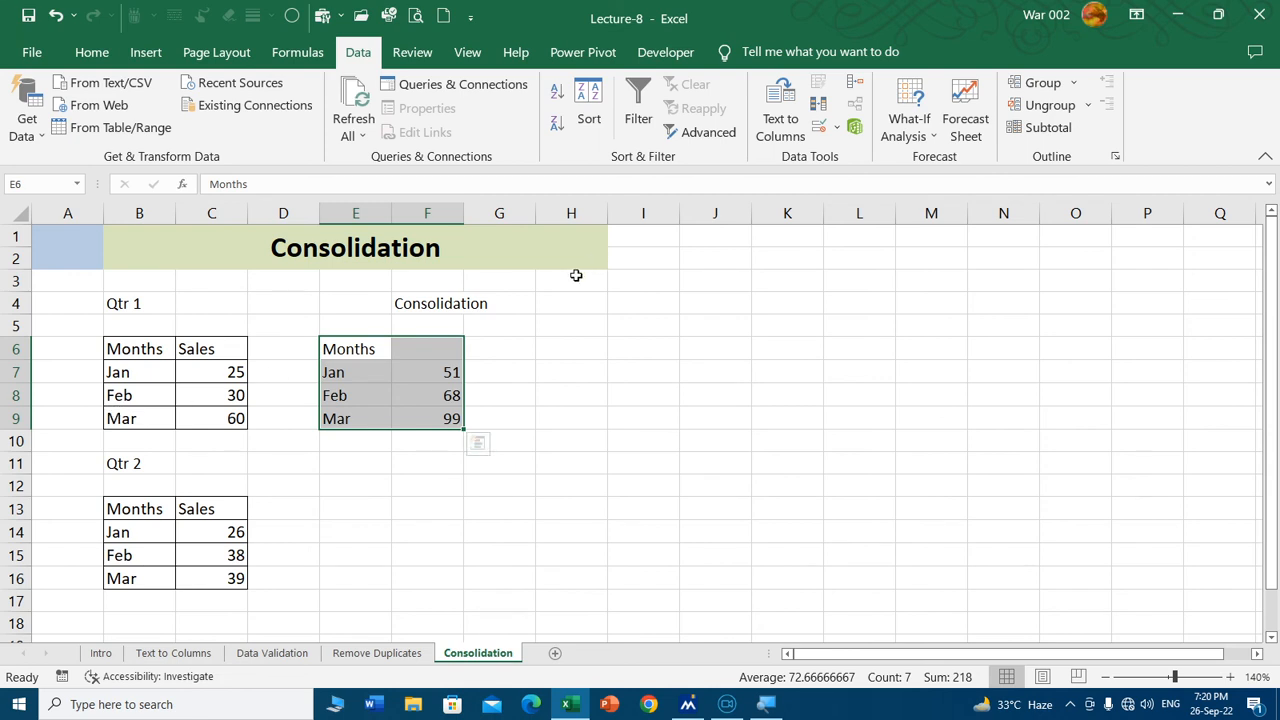
{"action": "key", "text": "ctrl+z"}
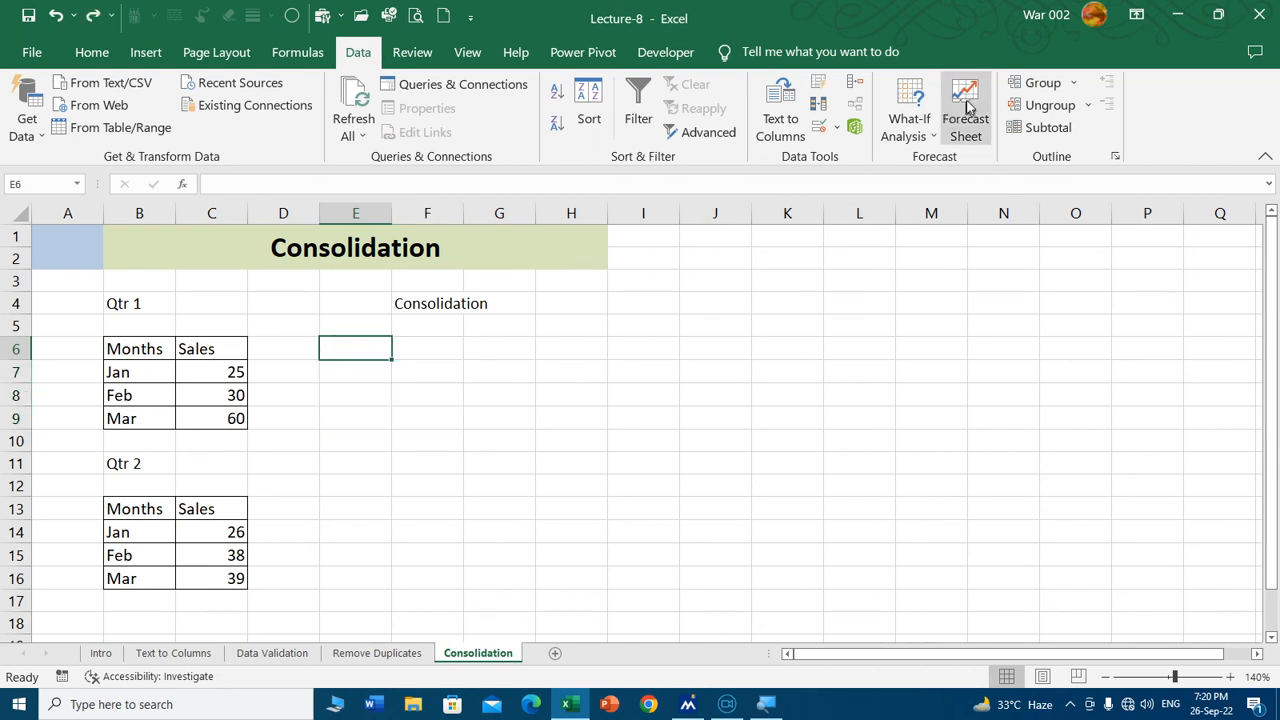
Step: Run the Sum consolidation at cell E6 with both top row and left column labels enabled
{"action": "left_click", "coordinate": [855, 82]}
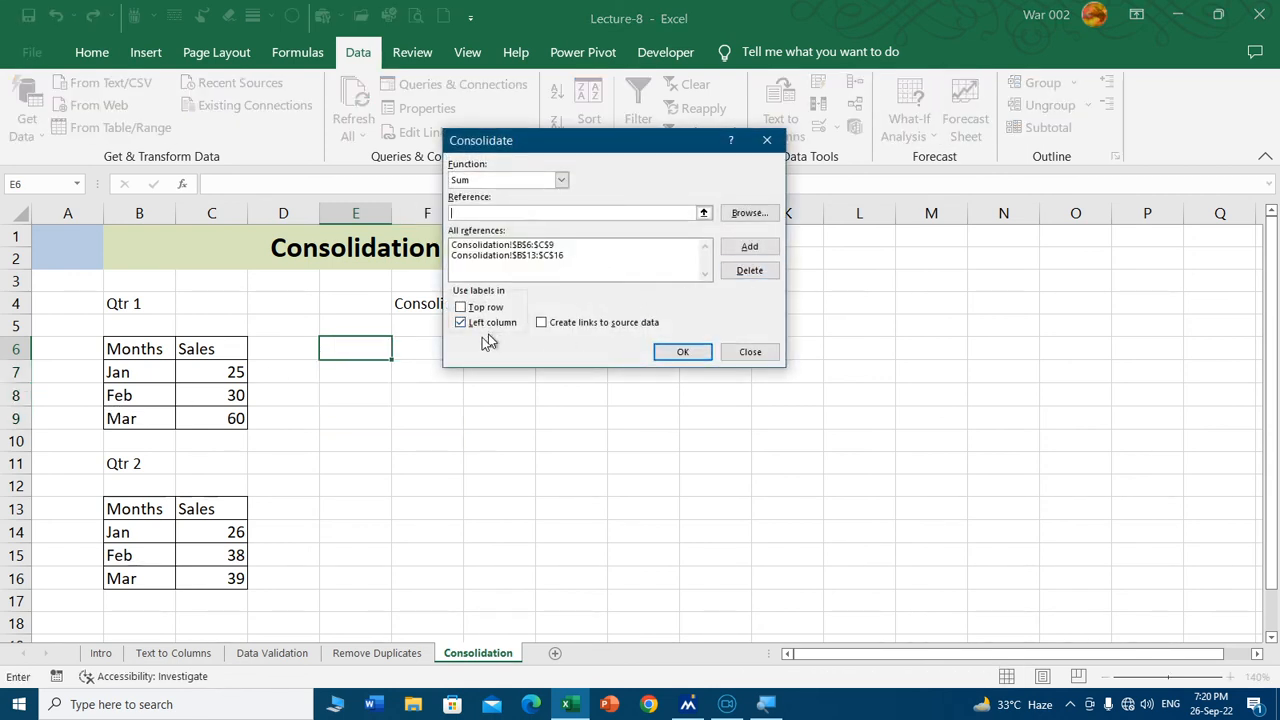
{"action": "left_click", "coordinate": [461, 307]}
{"action": "left_click", "coordinate": [680, 352]}
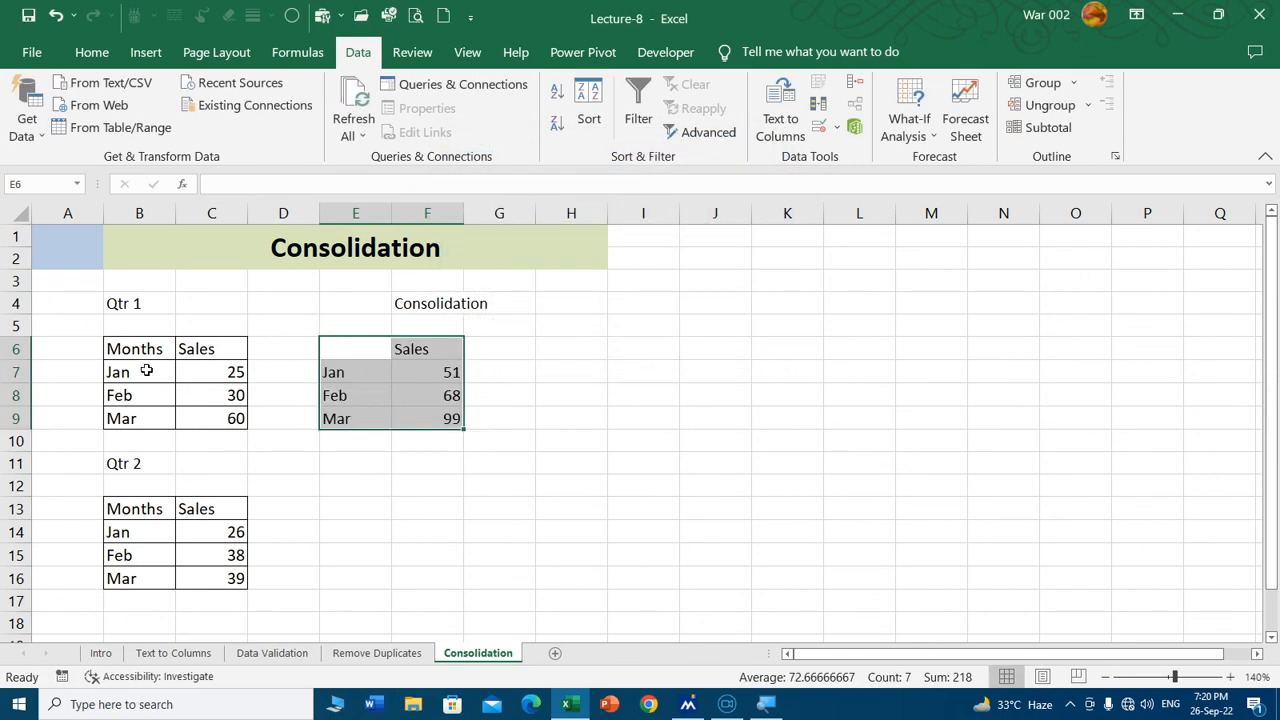
Step: Enter the heading Month in cell E6 of the consolidated table
{"action": "left_click", "coordinate": [332, 352]}
{"action": "type", "text": "Month"}
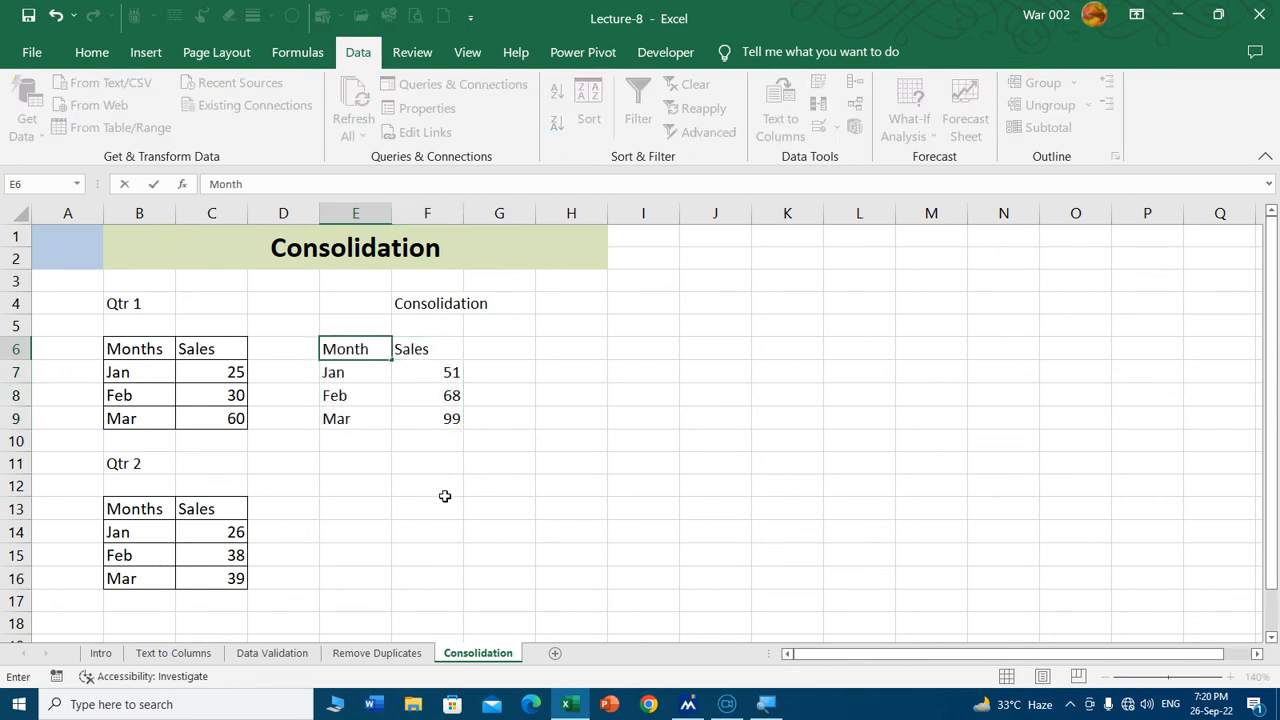
{"action": "key", "text": "Return"}
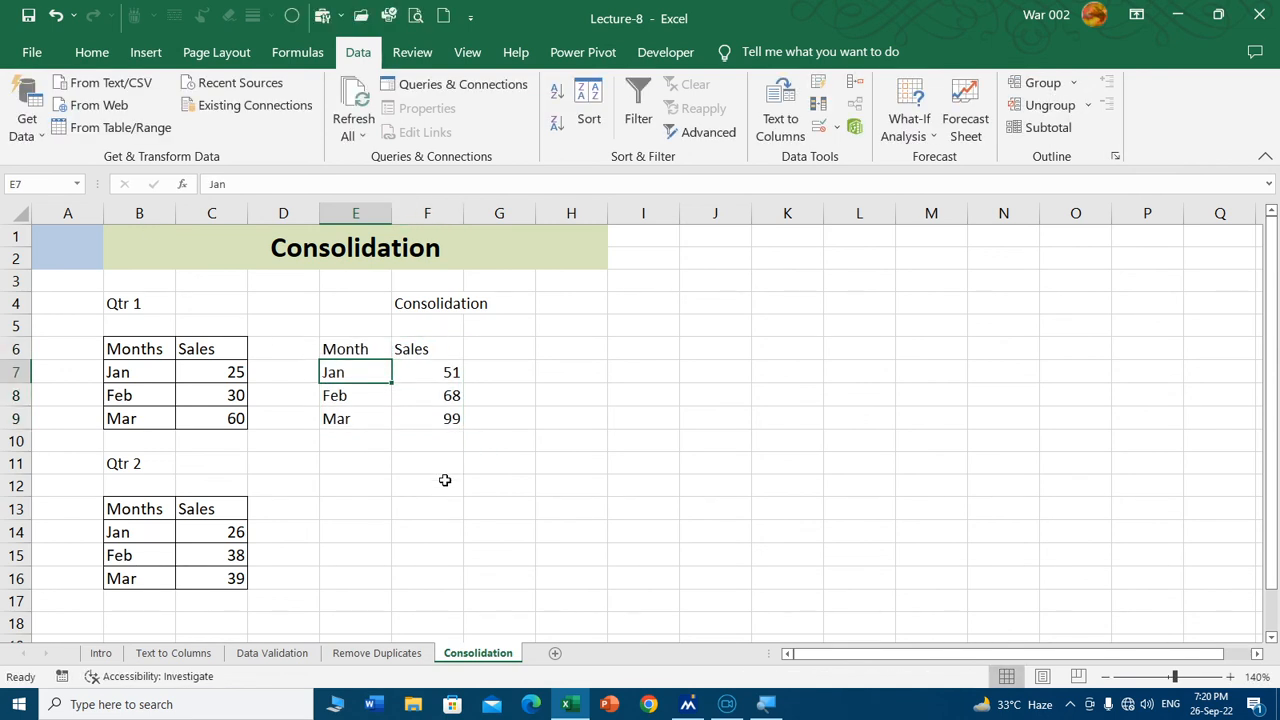
Step: Check the consolidated Jan and Feb sales against the sums of the matching Qtr 1 and Qtr 2 cells
{"action": "left_click", "coordinate": [229, 374]}
{"action": "left_click", "coordinate": [212, 533], "text": "ctrl"}
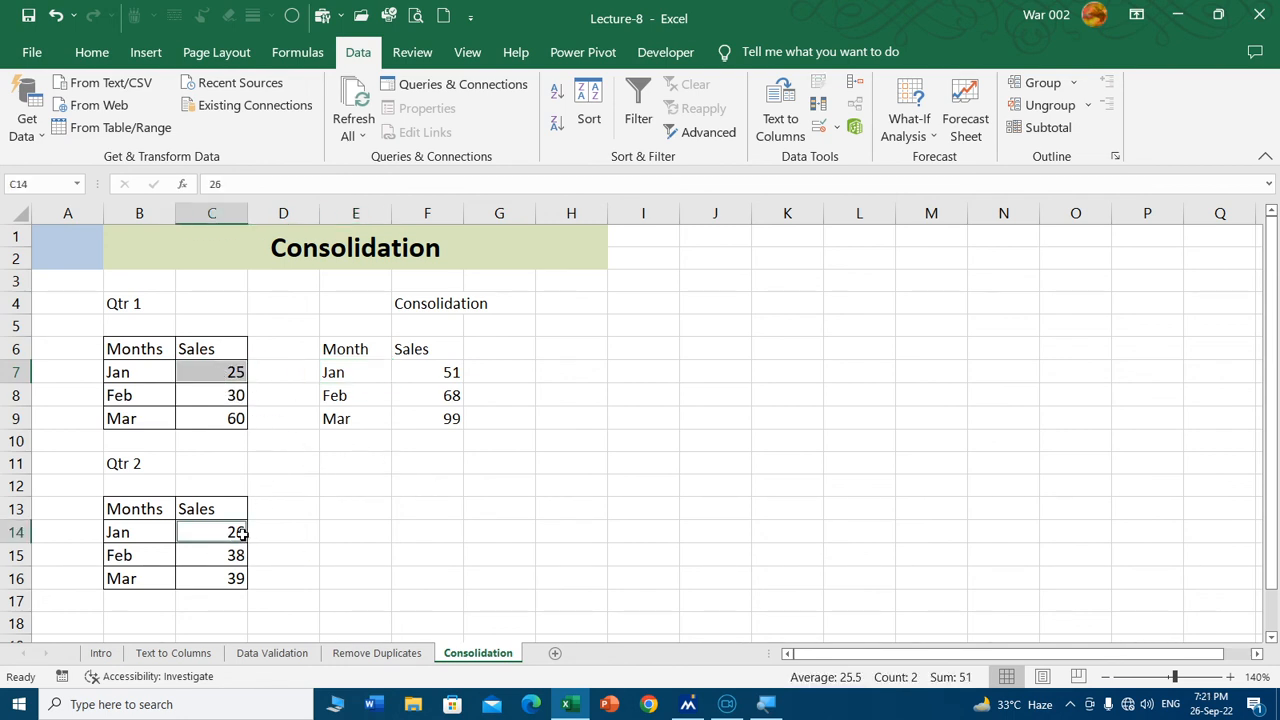
{"action": "left_click", "coordinate": [443, 375]}
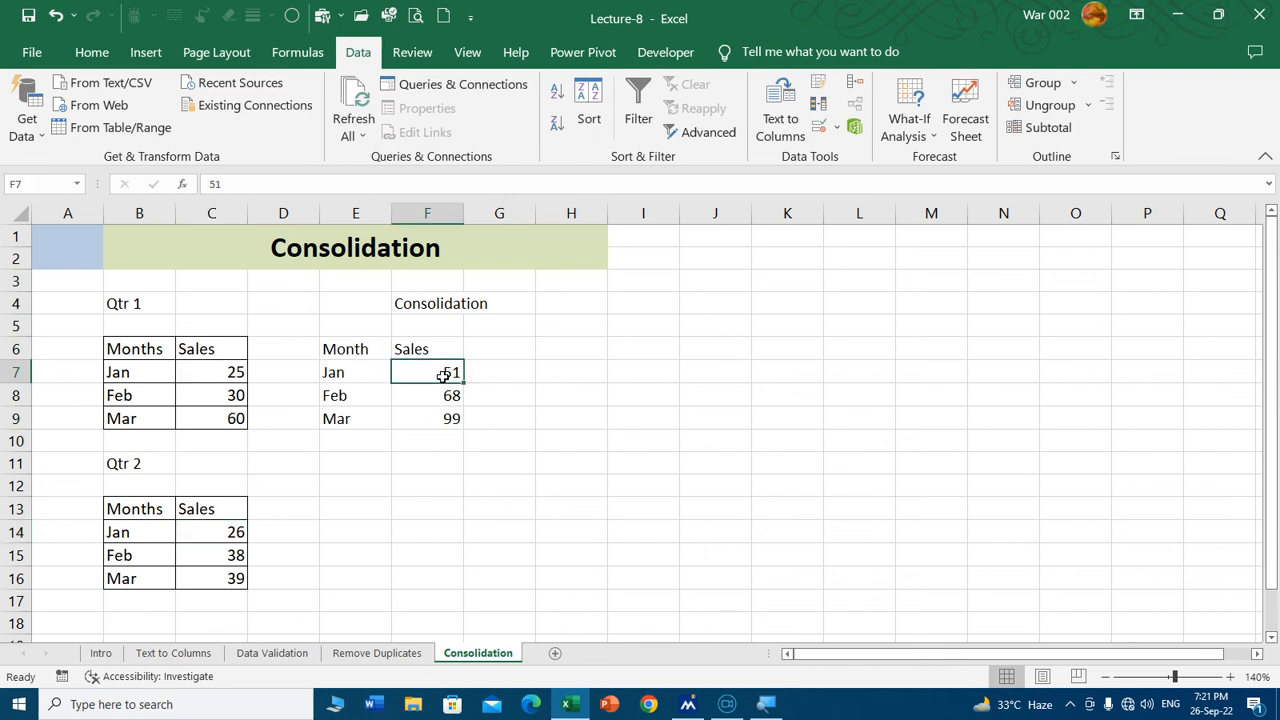
{"action": "left_click", "coordinate": [220, 397]}
{"action": "left_click", "coordinate": [230, 551], "text": "ctrl"}
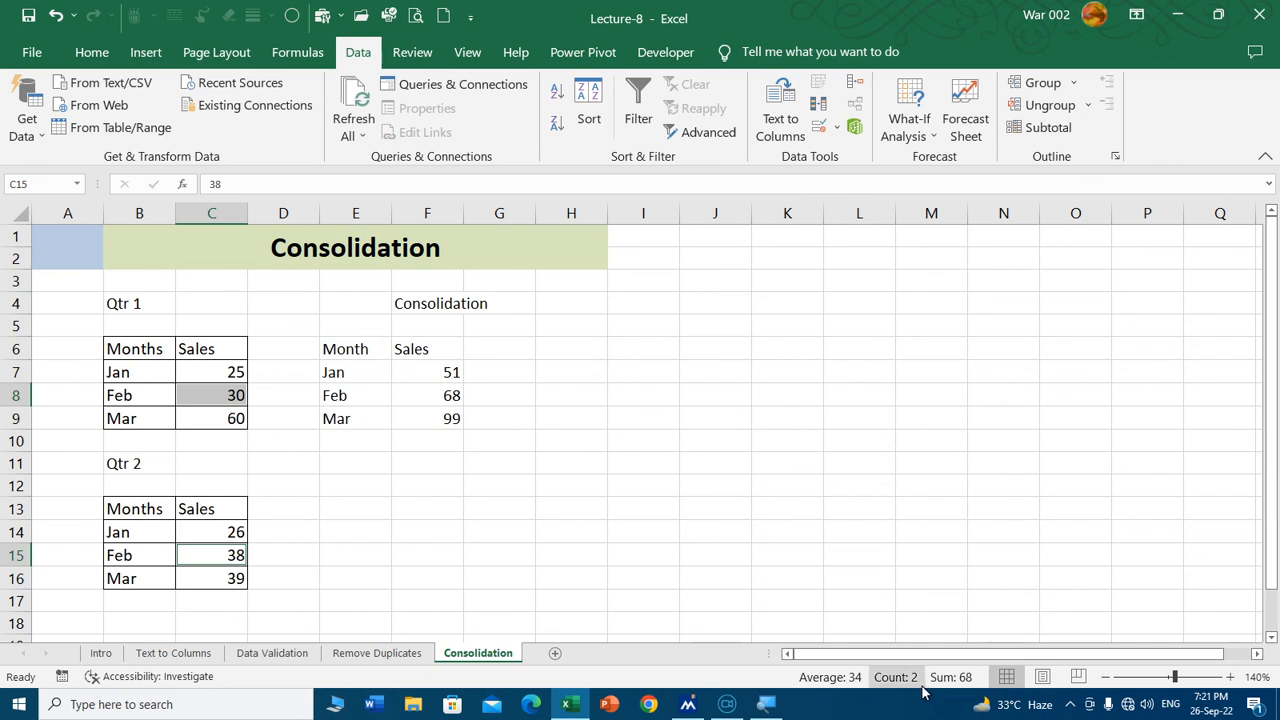
{"action": "left_click", "coordinate": [427, 512]}
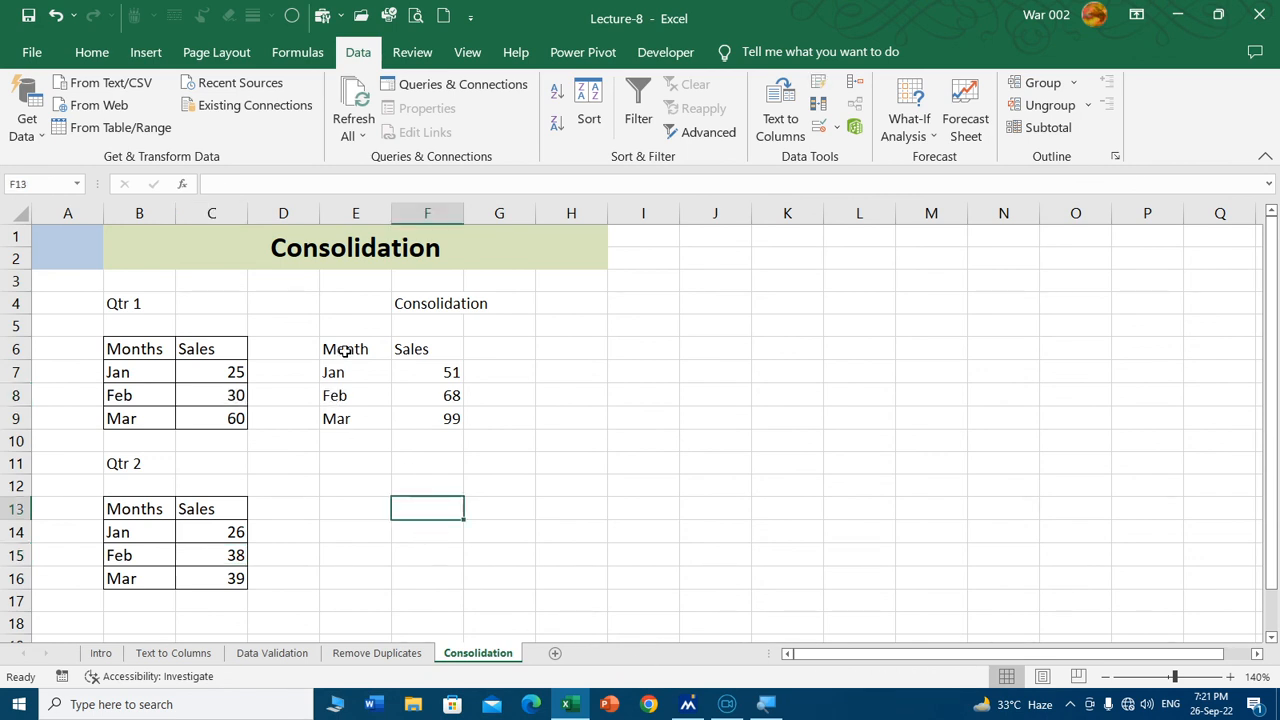
Step: Apply all borders to the consolidated table E6:F9
{"action": "left_click_drag", "start_coordinate": [345, 350], "coordinate": [450, 418]}
{"action": "left_click", "coordinate": [92, 52]}
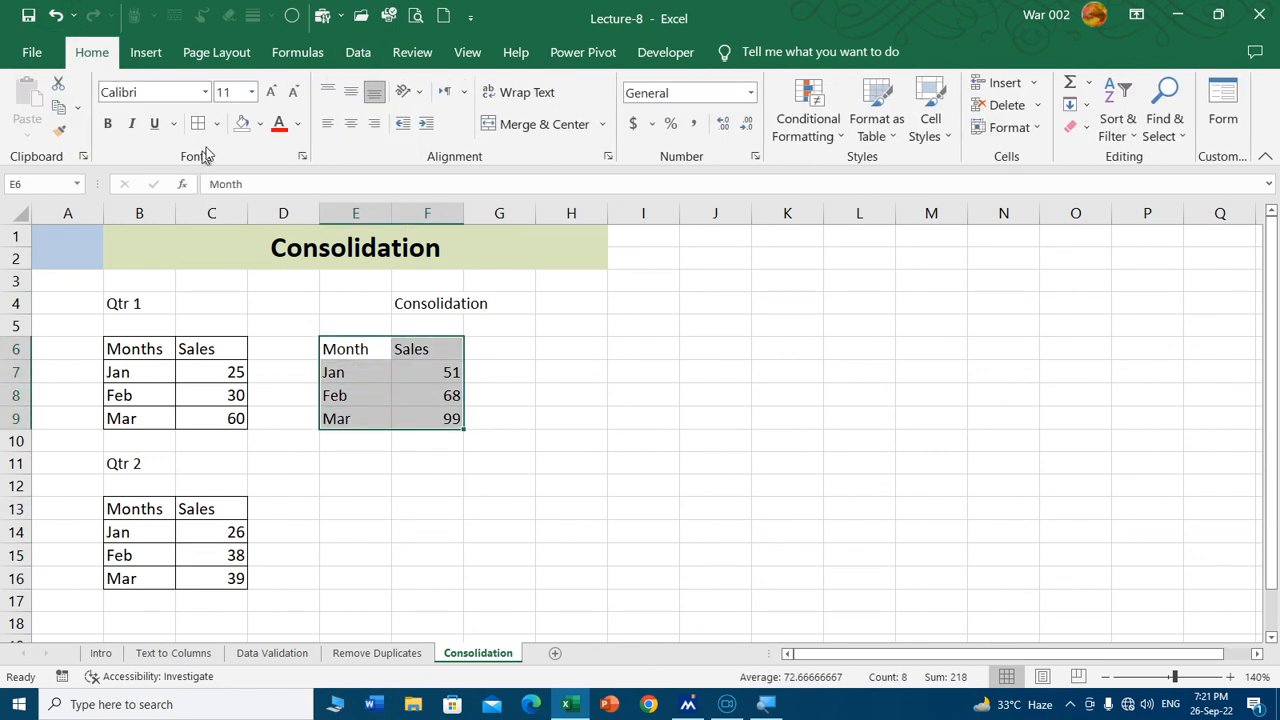
{"action": "left_click", "coordinate": [214, 123]}
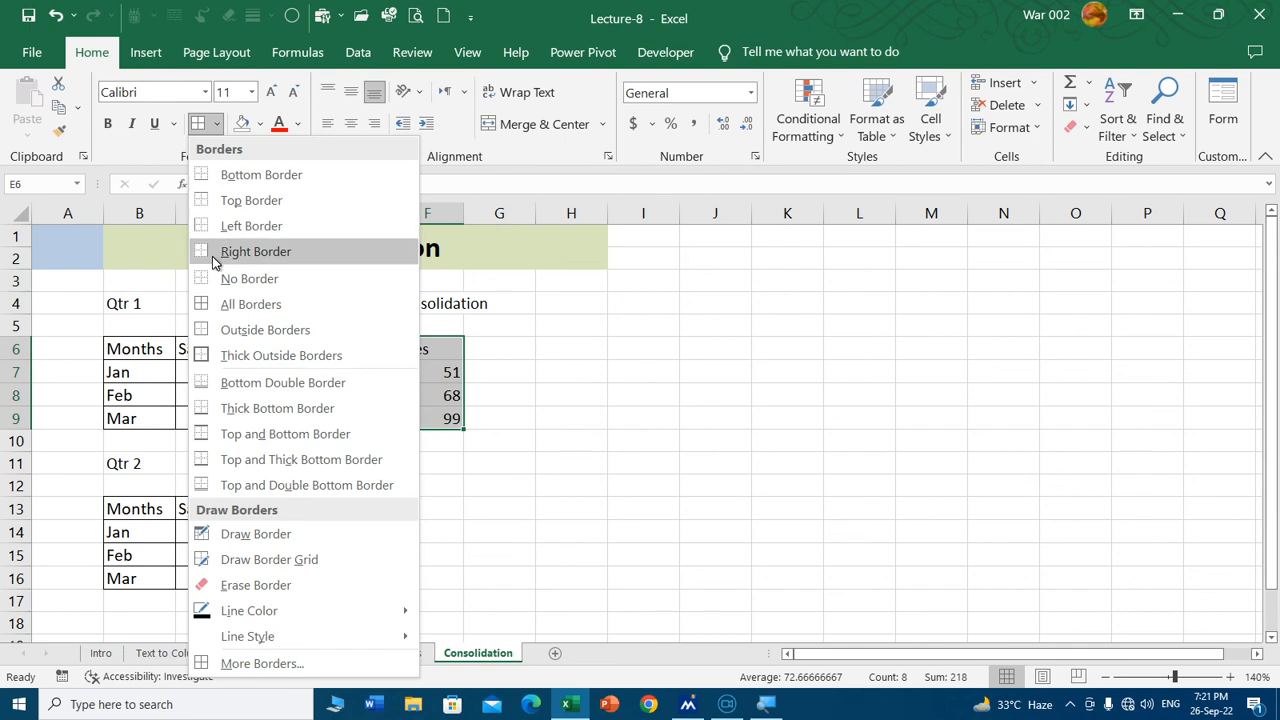
{"action": "left_click", "coordinate": [203, 310]}
{"action": "left_click", "coordinate": [569, 422]}
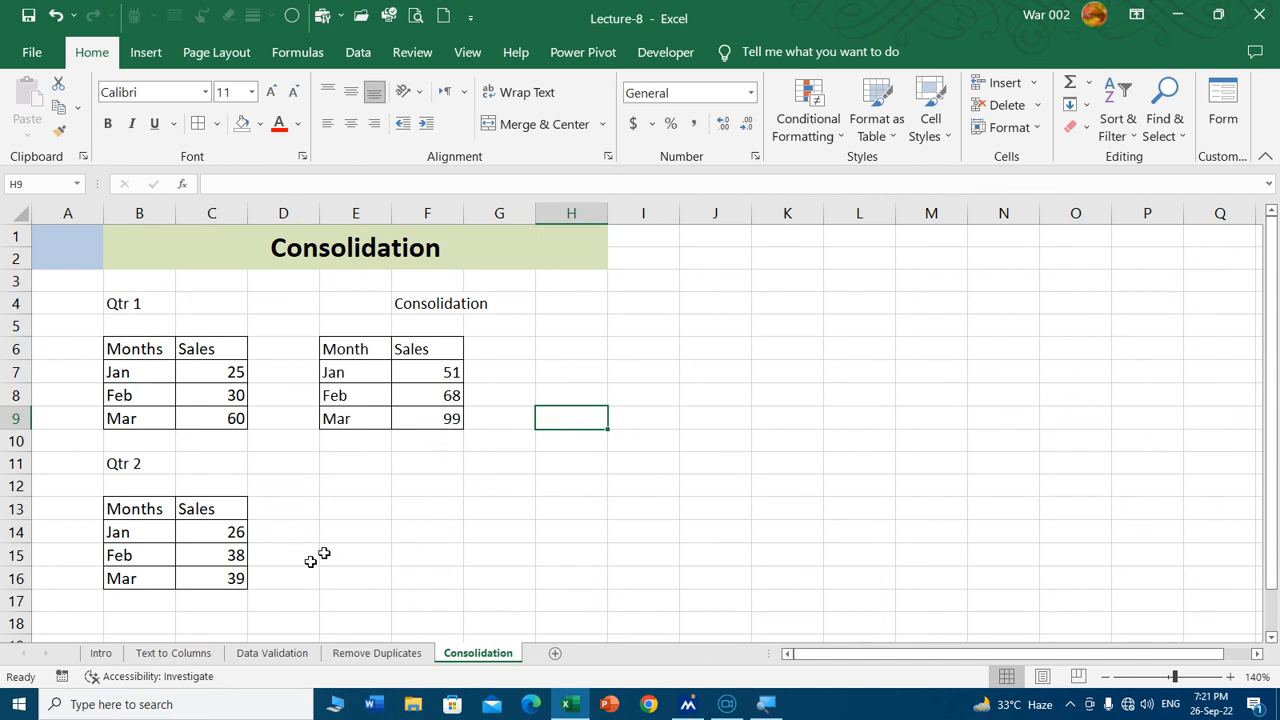
Step: Return to the Intro sheet and display the data commands for a recap of the lecture topics
{"action": "left_click", "coordinate": [110, 654]}
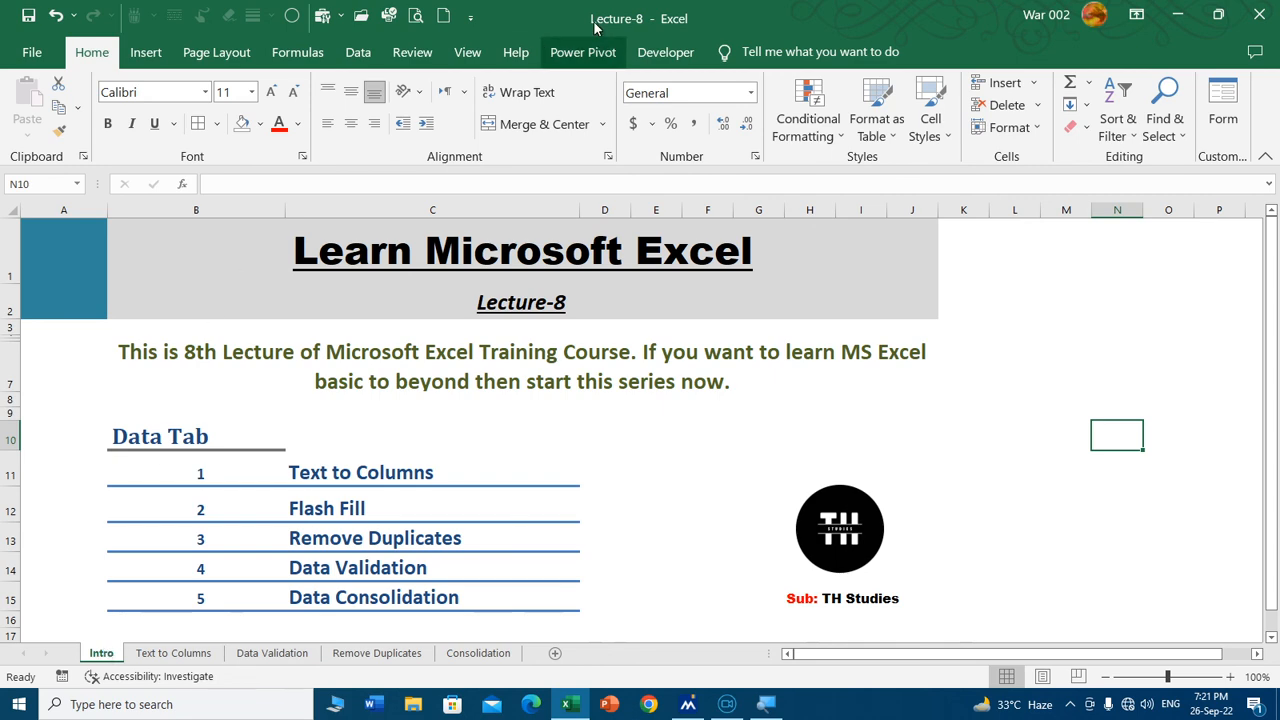
{"action": "left_click", "coordinate": [358, 52]}
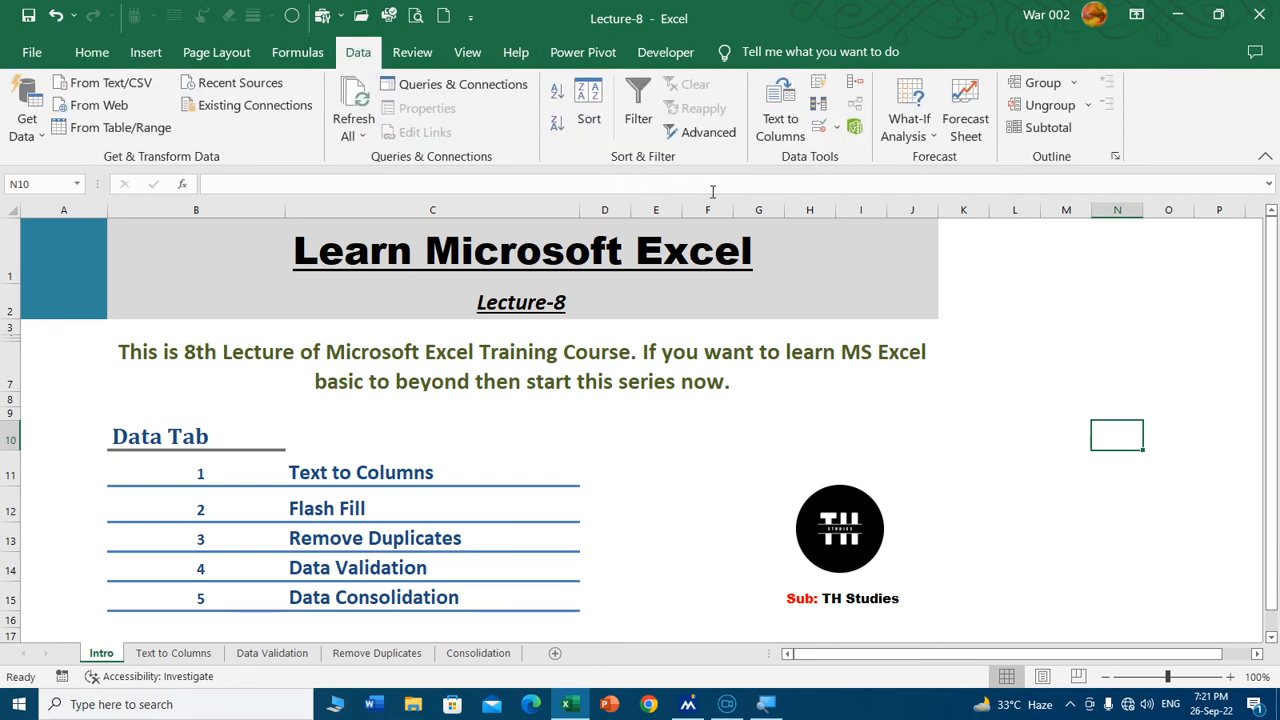